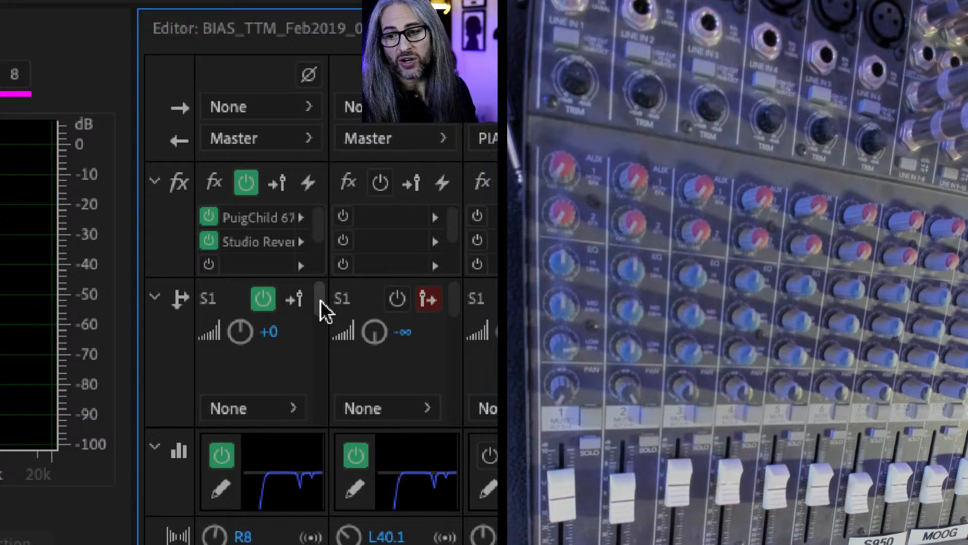
- Switch the VOCAL track's S1 send from pre-fader to post-fader
{"action": "left_click_drag", "start_coordinate": [320, 300], "coordinate": [313, 272]}
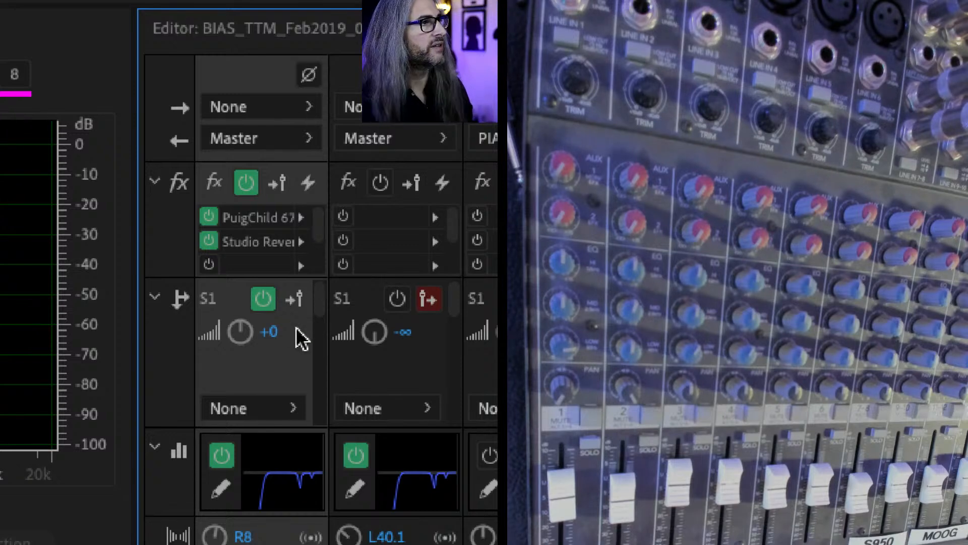
{"action": "left_click", "coordinate": [292, 299]}
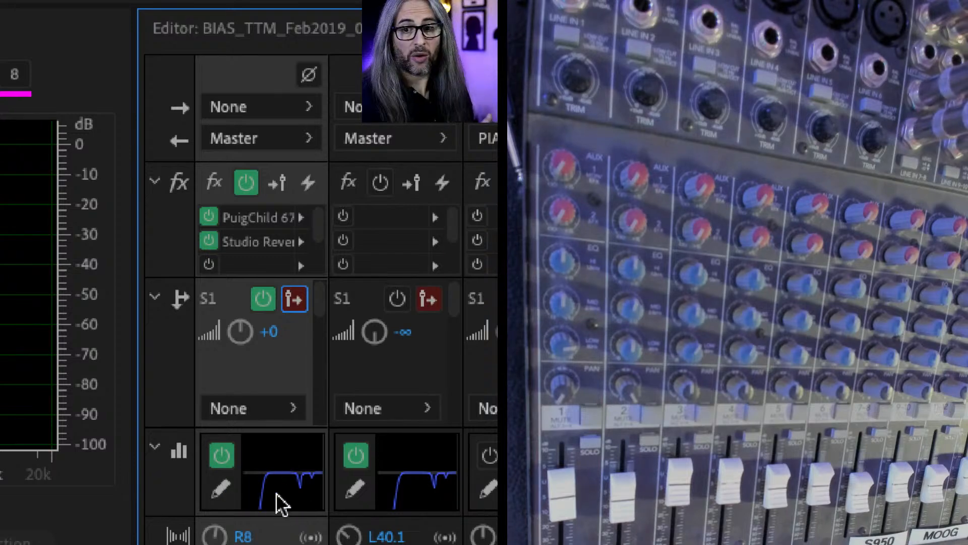
- Examine the VOCAL track's EQ curve and band settings in its Track EQ window, and close the window
{"action": "double_click", "coordinate": [273, 453]}
{"action": "left_click_drag", "start_coordinate": [335, 411], "coordinate": [27, 40]}
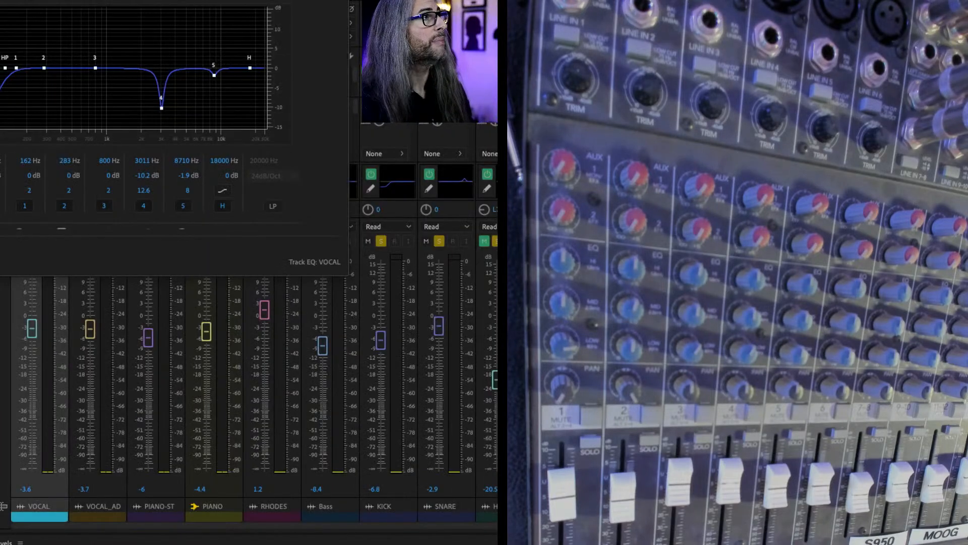
{"action": "left_click_drag", "start_coordinate": [49, 0], "coordinate": [190, 83]}
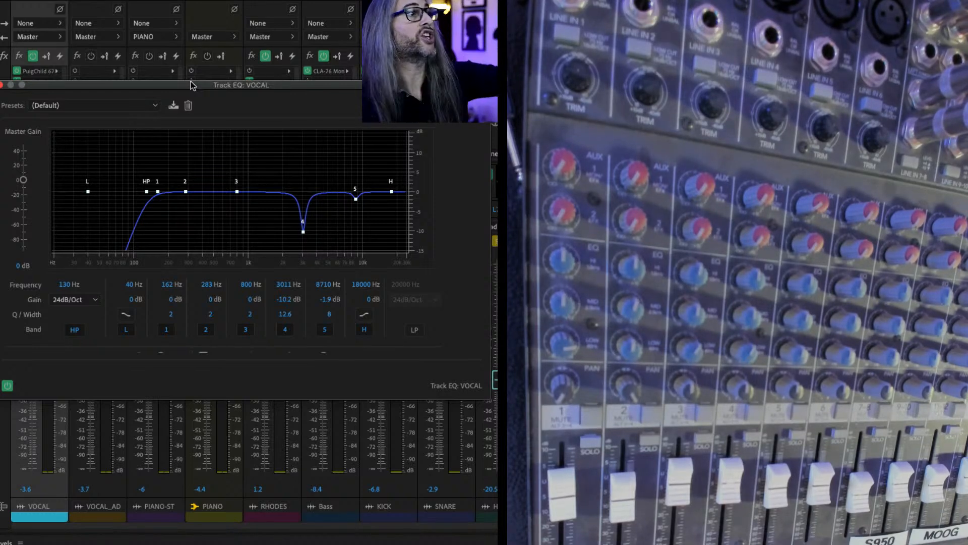
{"action": "left_click", "coordinate": [1, 85]}
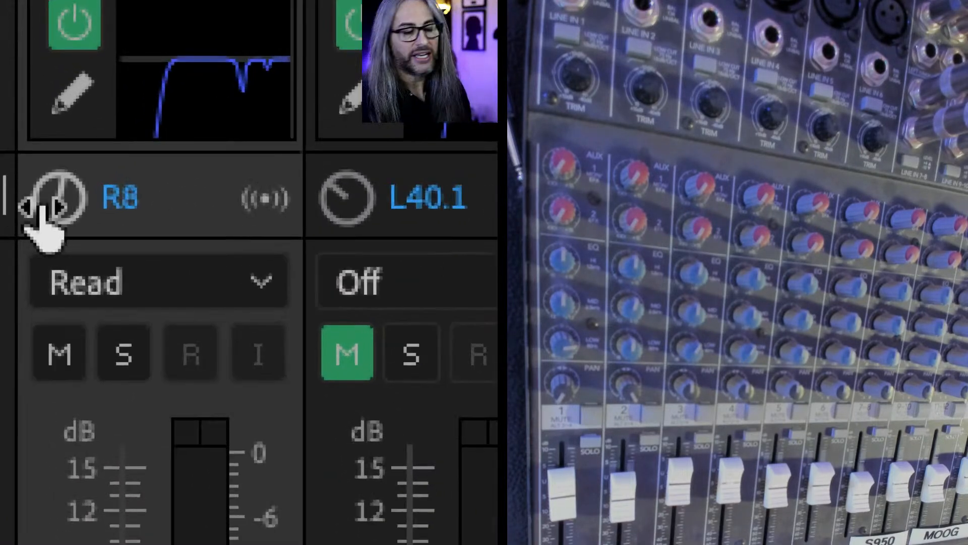
- Check the VOCAL track's pan control and automation mode options, and raise its volume fader to about -0.5 dB
{"action": "mouse_move", "coordinate": [44, 205]}
{"action": "left_mouse_down"}
{"action": "mouse_move", "coordinate": [1, 204]}
{"action": "mouse_move", "coordinate": [71, 204]}
{"action": "mouse_move", "coordinate": [49, 204]}
{"action": "left_mouse_up"}
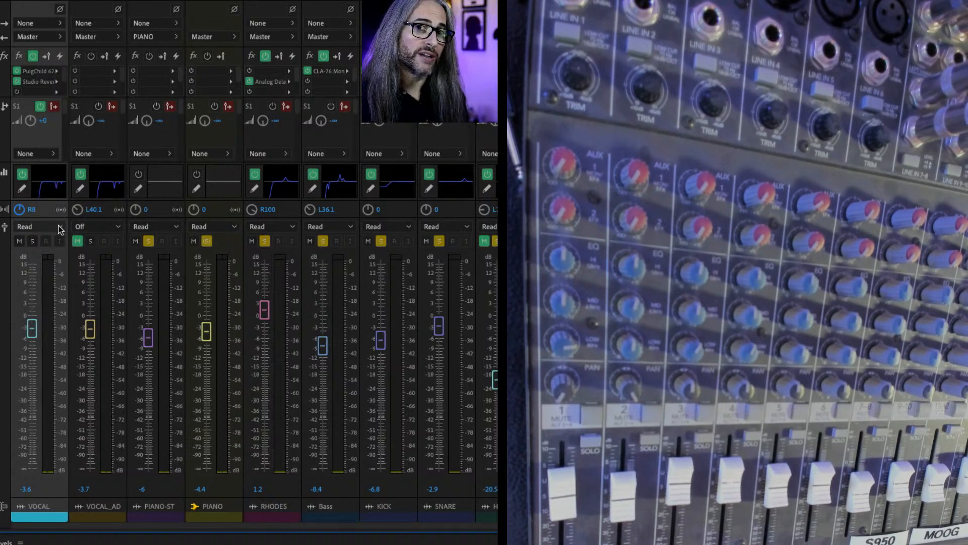
{"action": "left_click", "coordinate": [60, 228]}
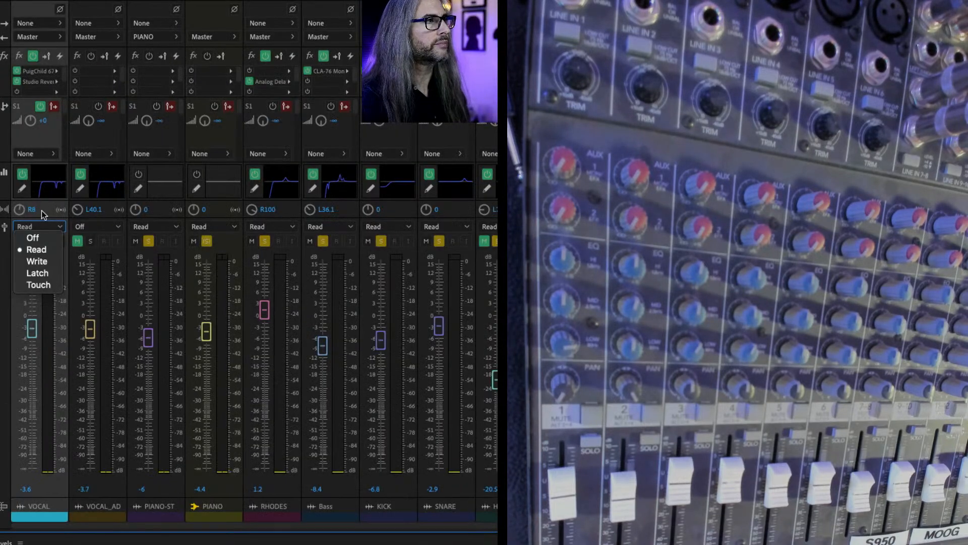
{"action": "left_click", "coordinate": [0, 444]}
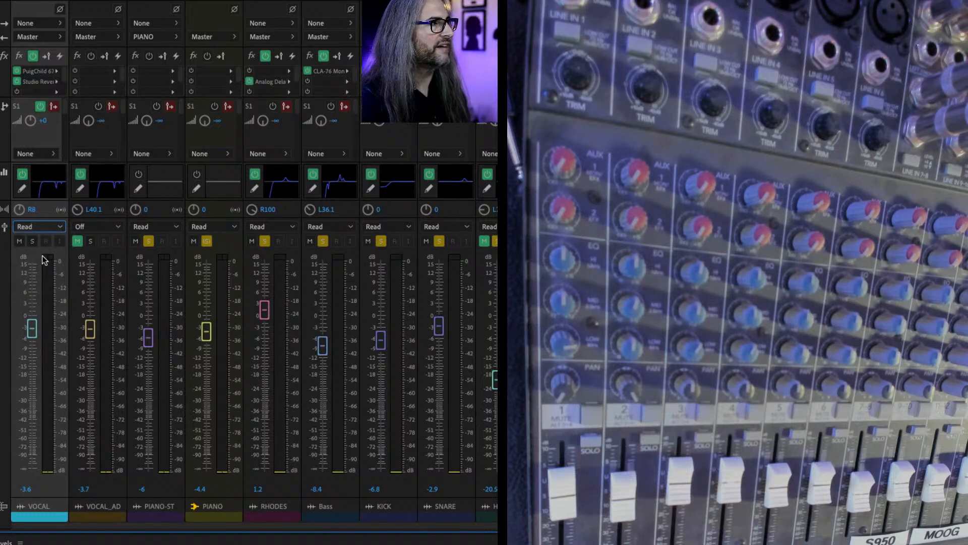
{"action": "mouse_move", "coordinate": [32, 329]}
{"action": "left_mouse_down"}
{"action": "mouse_move", "coordinate": [32, 307]}
{"action": "mouse_move", "coordinate": [32, 316]}
{"action": "left_mouse_up"}
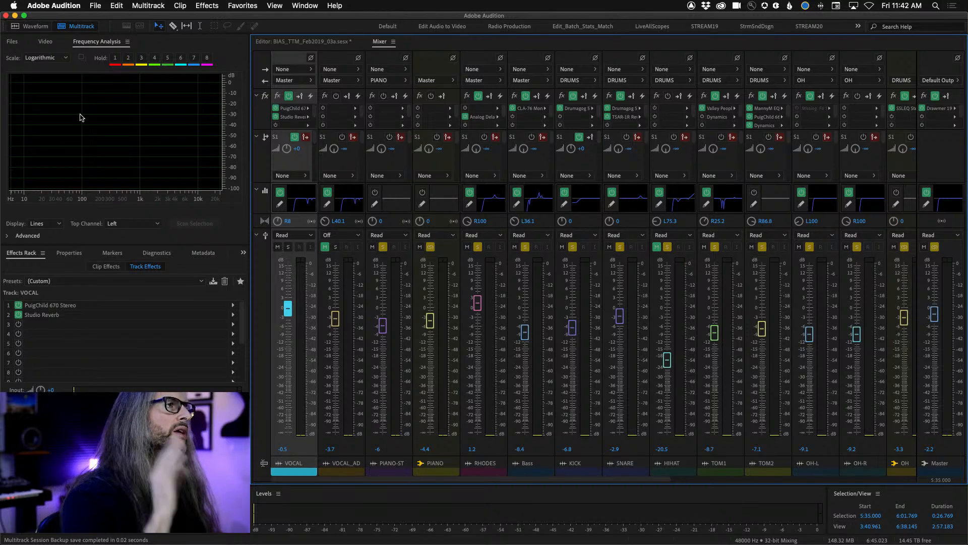
- Show the Fabulous_2021 Remix.sesx session in the multitrack Editor and increase the height of its tracks
{"action": "left_click", "coordinate": [323, 41]}
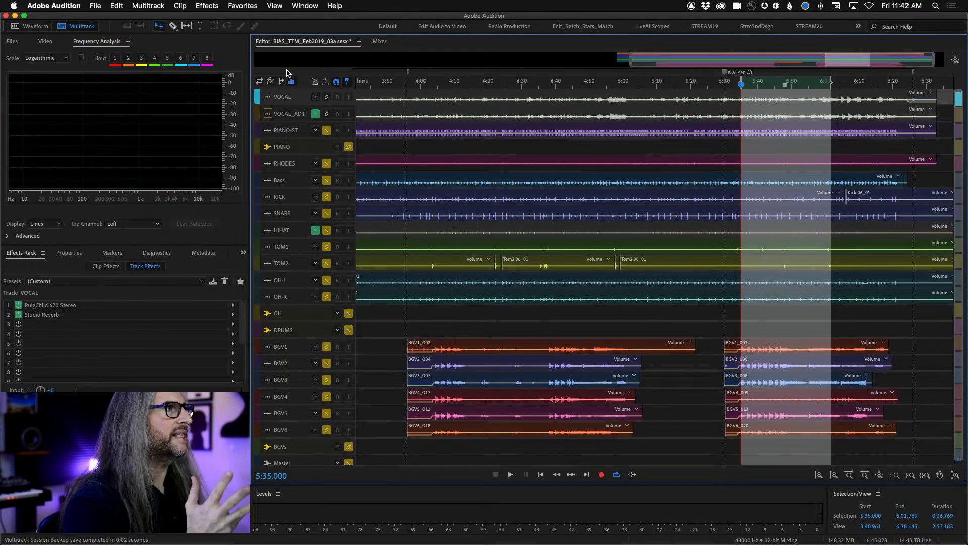
{"action": "left_click", "coordinate": [359, 42]}
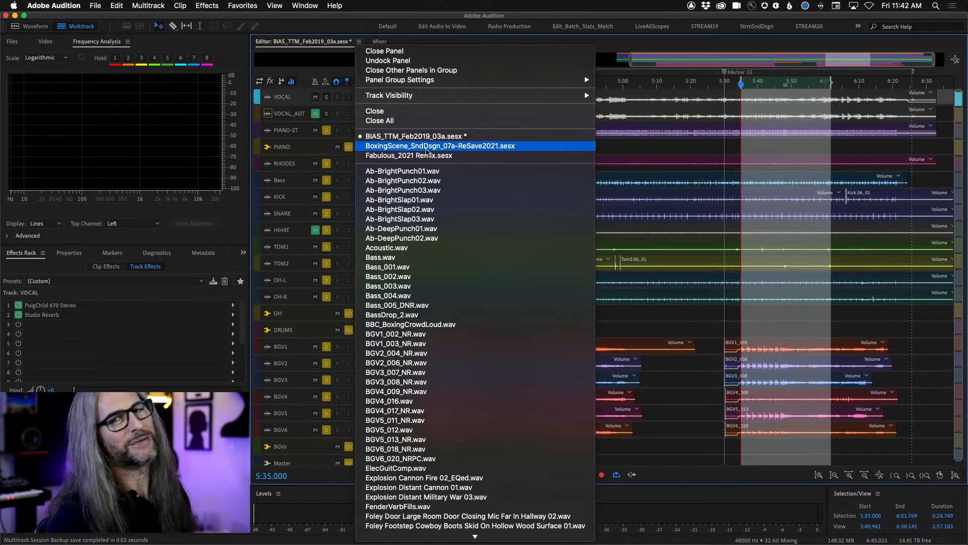
{"action": "left_click", "coordinate": [427, 155]}
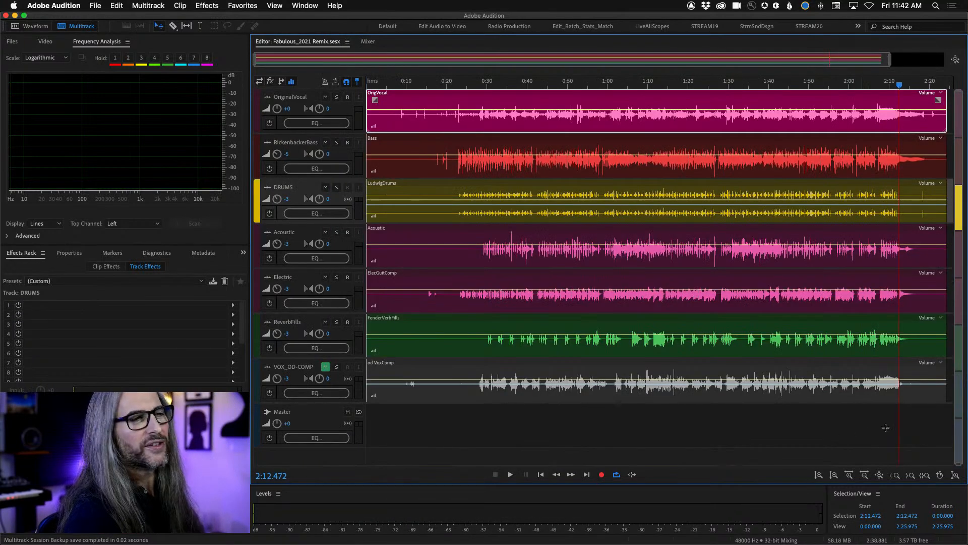
{"action": "left_click_drag", "start_coordinate": [965, 461], "coordinate": [959, 427]}
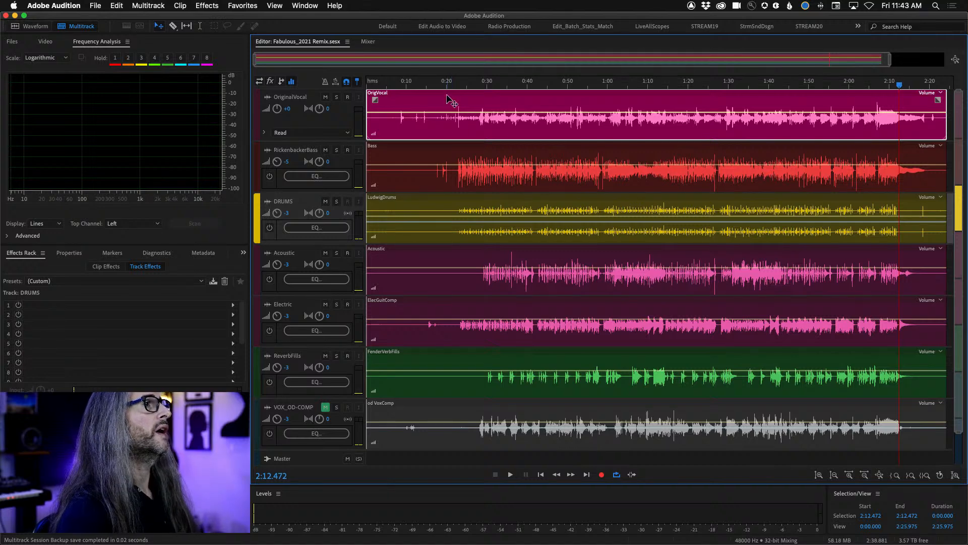
- Go through the clips track by track, from OrigVocal down to the VOX_OD-COMP track, and return to the OrigVocal clip
{"action": "left_click", "coordinate": [451, 102]}
{"action": "left_click", "coordinate": [457, 186]}
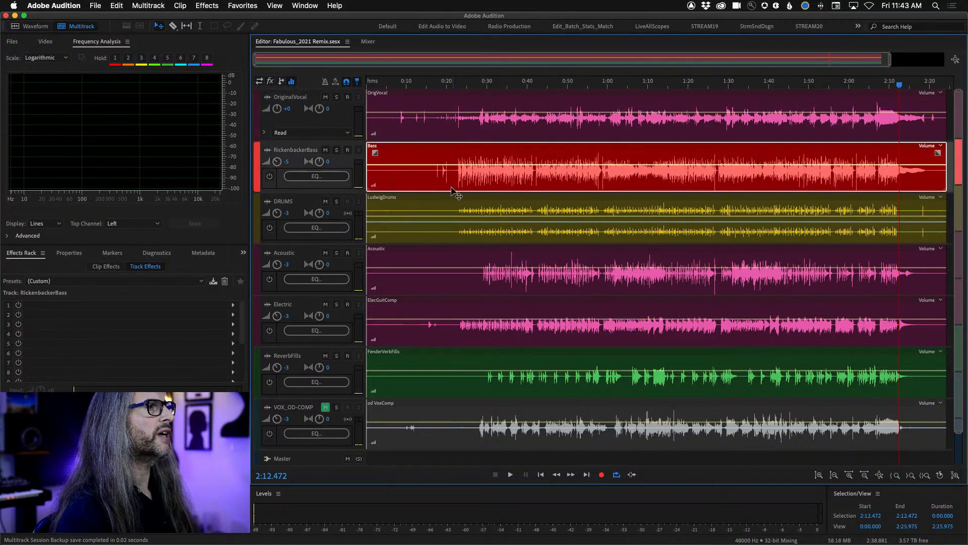
{"action": "left_click", "coordinate": [447, 211]}
{"action": "left_click", "coordinate": [469, 272]}
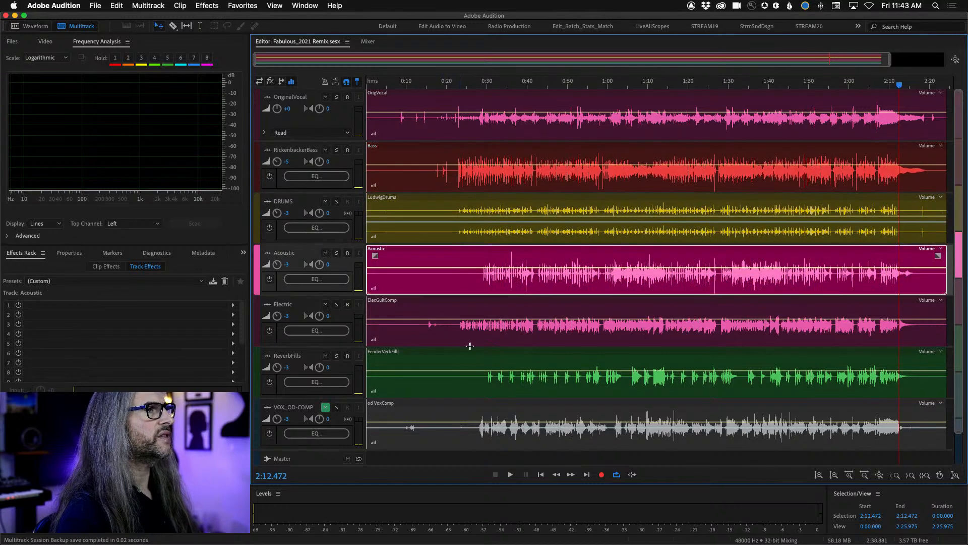
{"action": "left_click", "coordinate": [464, 323]}
{"action": "left_click", "coordinate": [473, 363]}
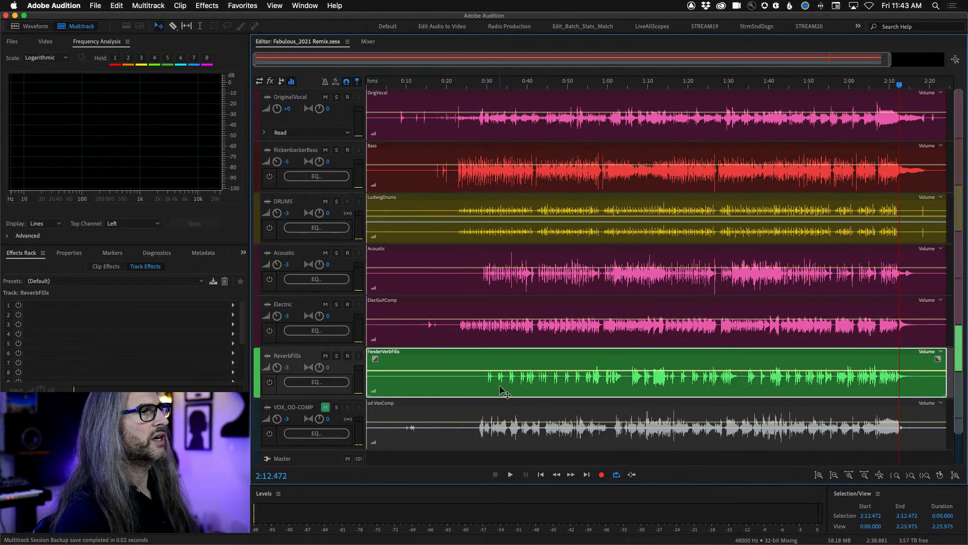
{"action": "left_click", "coordinate": [462, 419]}
{"action": "left_click", "coordinate": [453, 112]}
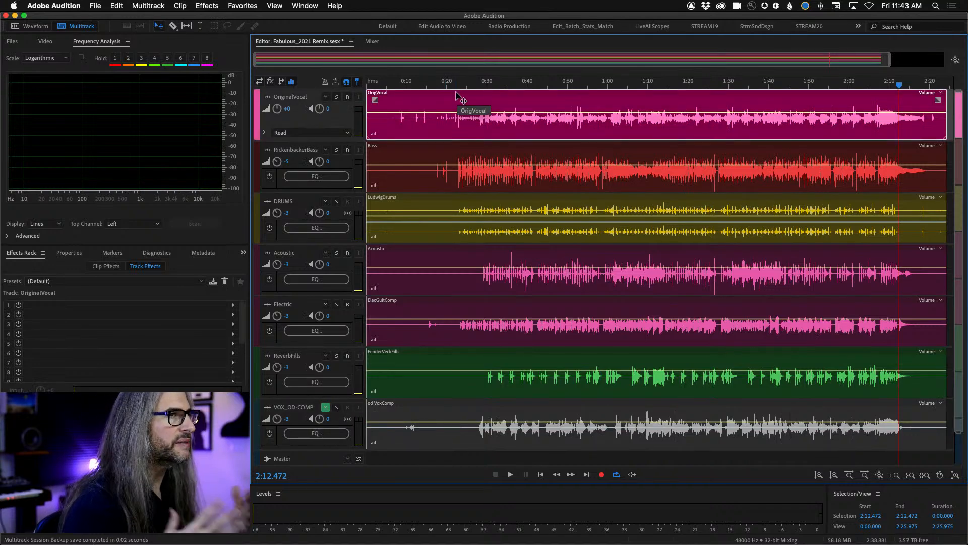
- Play the mix from about 0:17 on the timeline and stop it at about 0:44
{"action": "left_click_drag", "start_coordinate": [443, 84], "coordinate": [434, 84]}
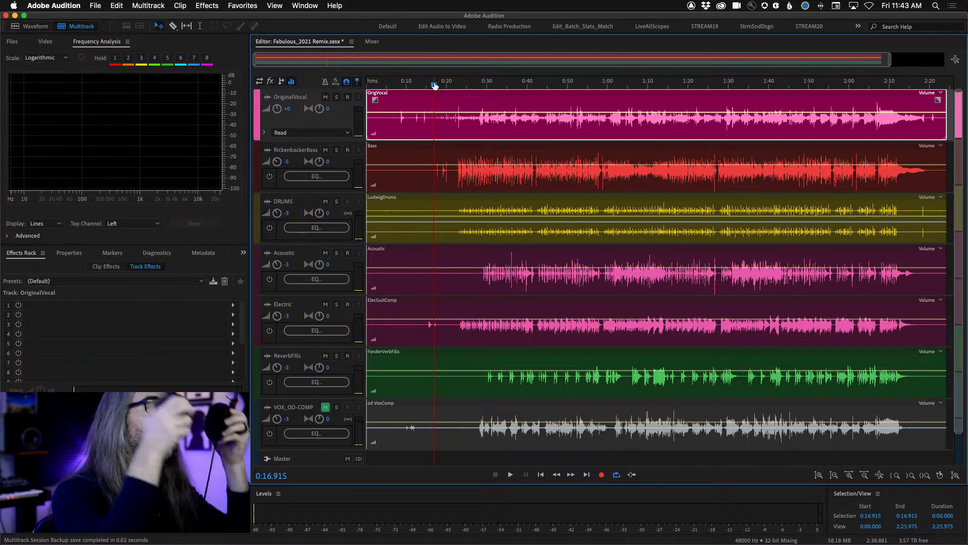
{"action": "key", "text": "space"}
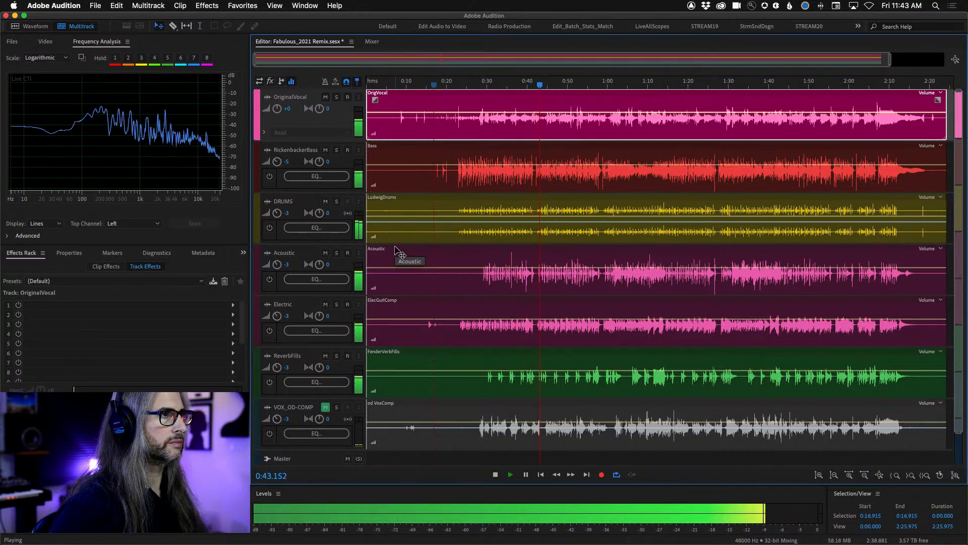
{"action": "key", "text": "space"}
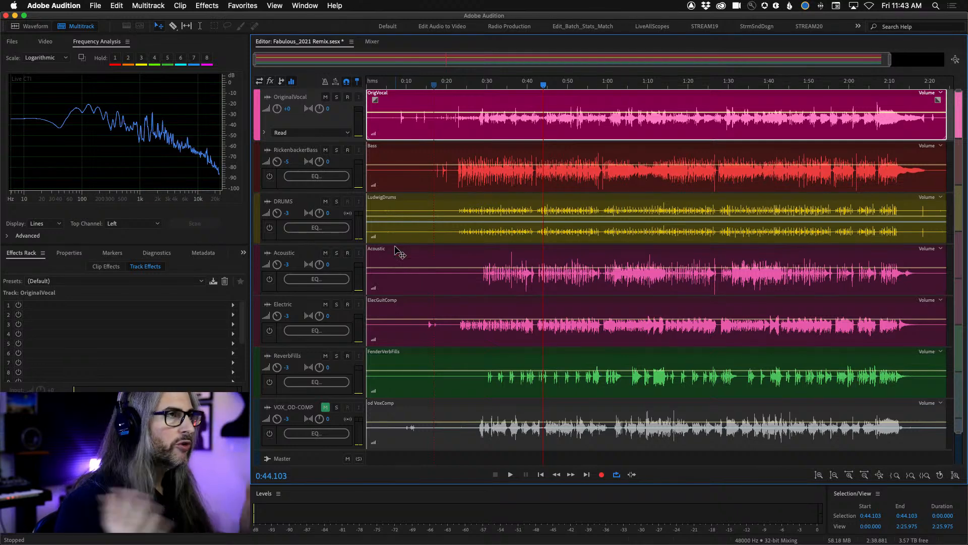
- Compare the Mixer with the Editor's track controls by cycling repeatedly through the inputs/outputs, effects, sends and EQ displays
{"action": "left_click", "coordinate": [374, 42]}
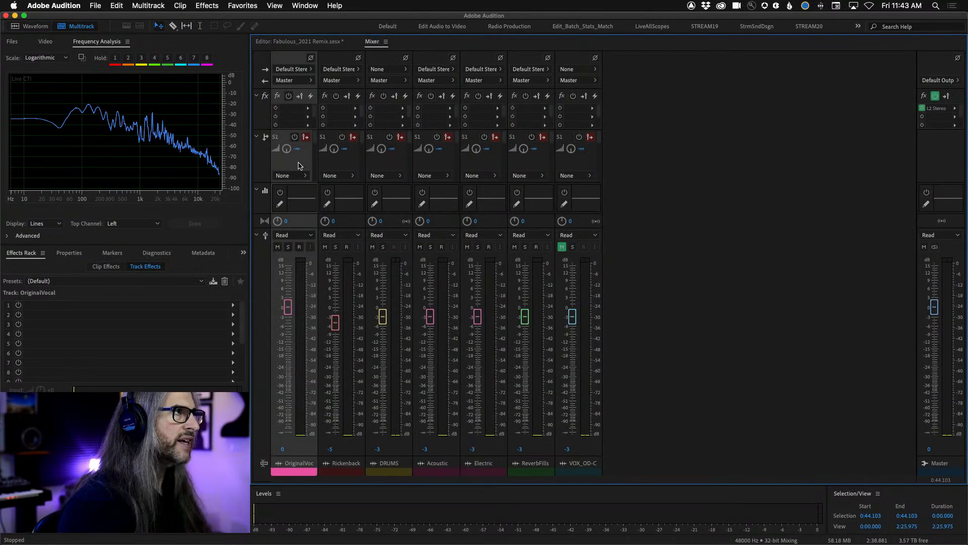
{"action": "left_click", "coordinate": [305, 43]}
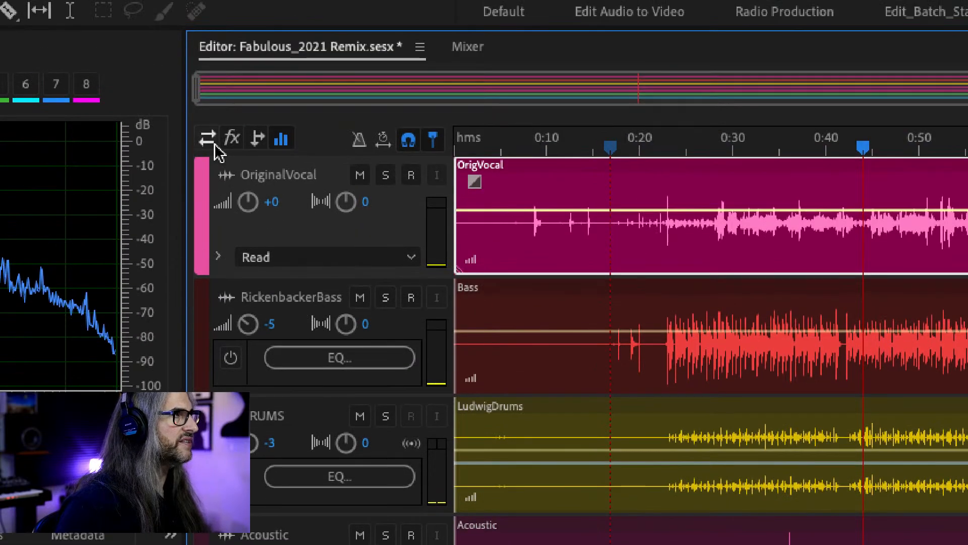
{"action": "left_click", "coordinate": [207, 138]}
{"action": "left_click", "coordinate": [232, 137]}
{"action": "left_click", "coordinate": [252, 141]}
{"action": "left_click", "coordinate": [281, 140]}
{"action": "left_click", "coordinate": [207, 140]}
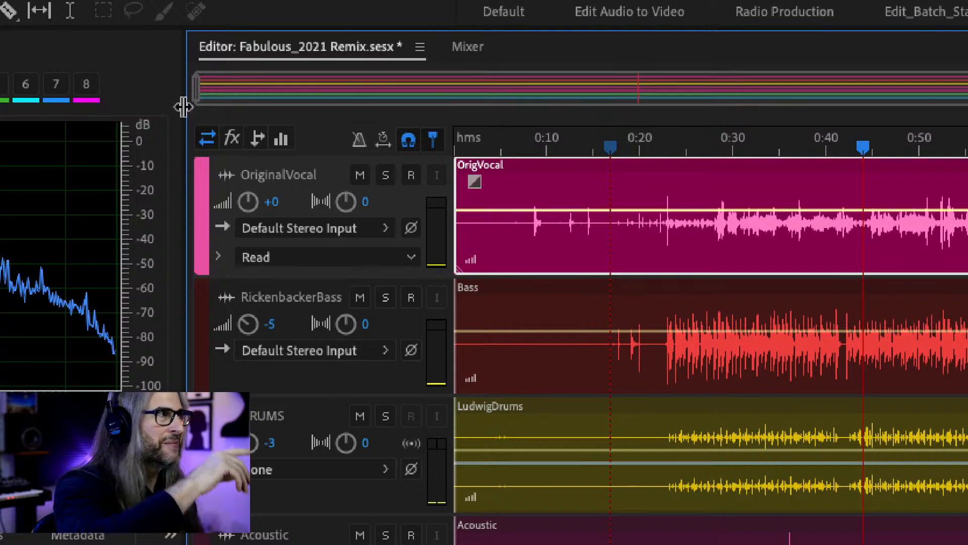
{"action": "left_click", "coordinate": [232, 137]}
{"action": "left_click", "coordinate": [256, 142]}
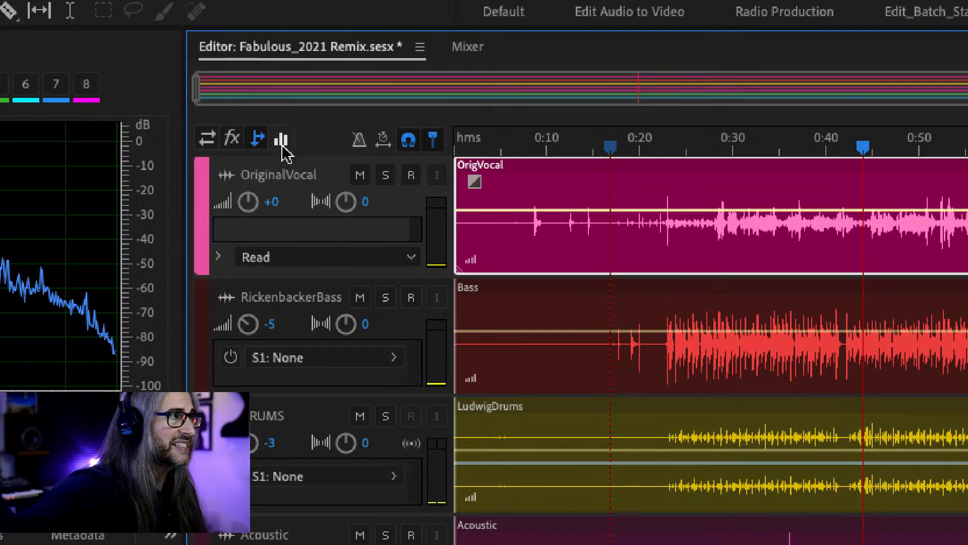
{"action": "left_click", "coordinate": [283, 143]}
{"action": "left_click", "coordinate": [207, 141]}
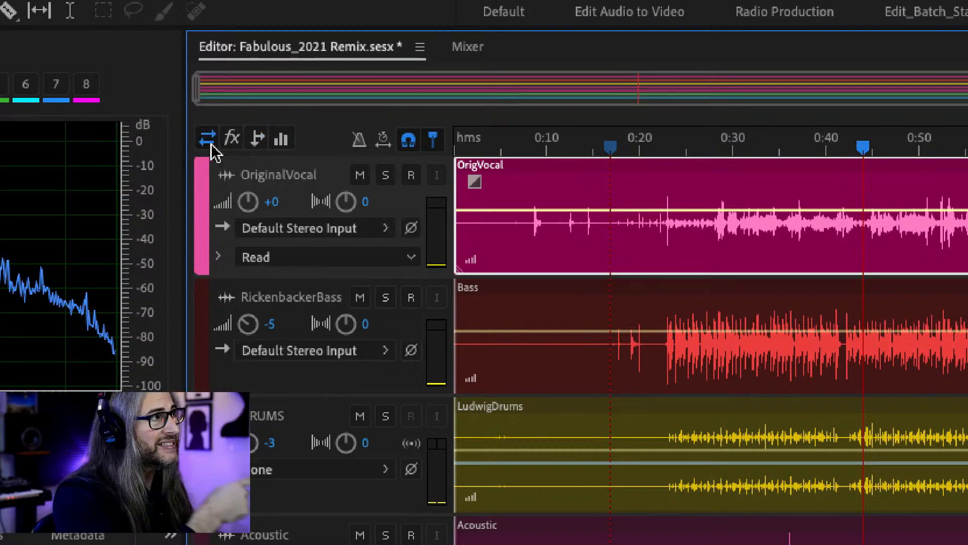
{"action": "left_click", "coordinate": [232, 141]}
{"action": "left_click", "coordinate": [257, 144]}
{"action": "left_click", "coordinate": [278, 144]}
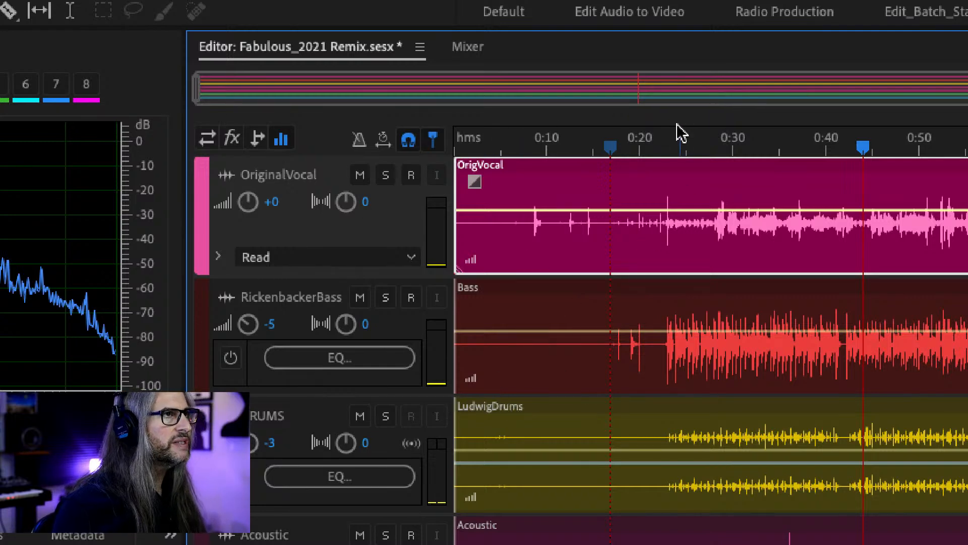
- Place the playhead at about 0:22.5, show the effects controls in the track headers and enlarge the DRUMS track vertically
{"action": "left_click", "coordinate": [665, 147]}
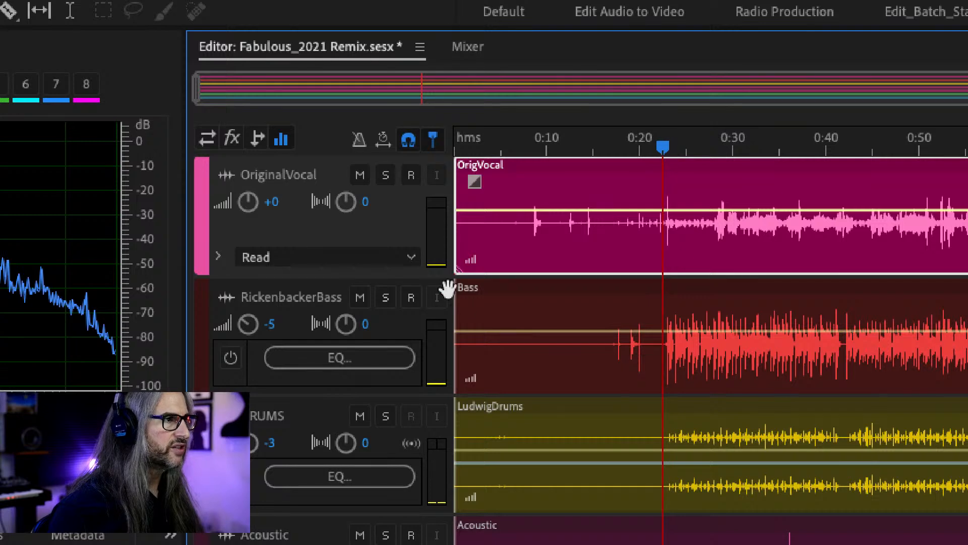
{"action": "left_click", "coordinate": [232, 139]}
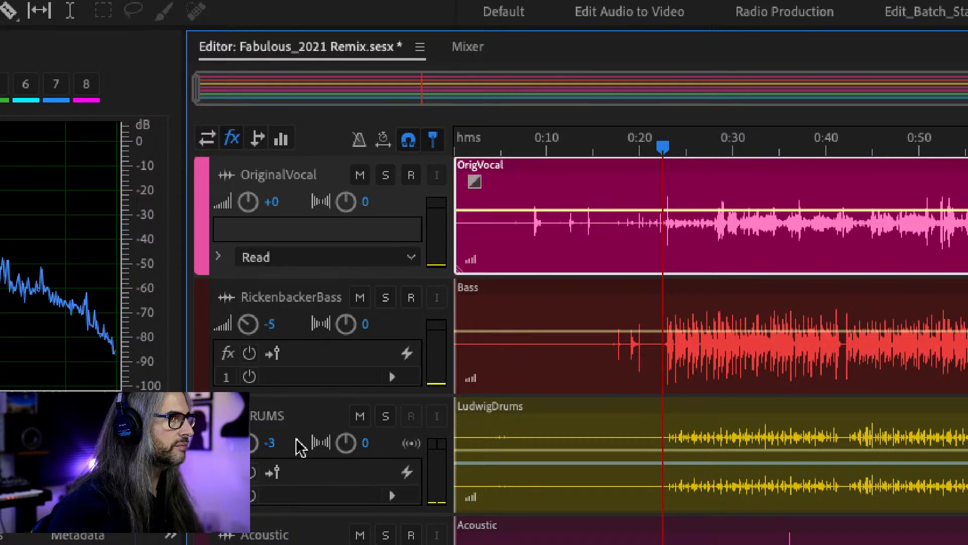
{"action": "left_click_drag", "start_coordinate": [358, 515], "coordinate": [358, 544]}
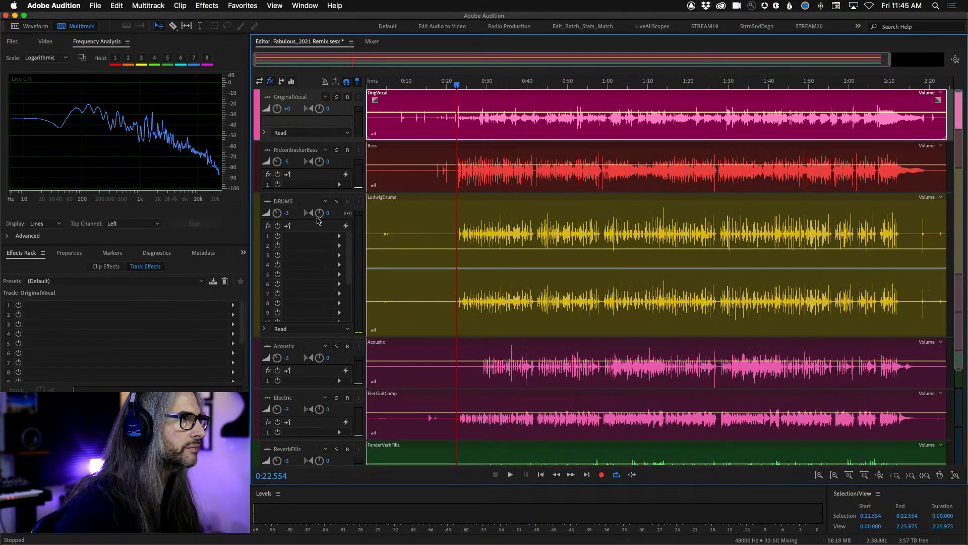
- Examine the available effect categories and the full list of effect slots on the DRUMS track
{"action": "left_click", "coordinate": [339, 236]}
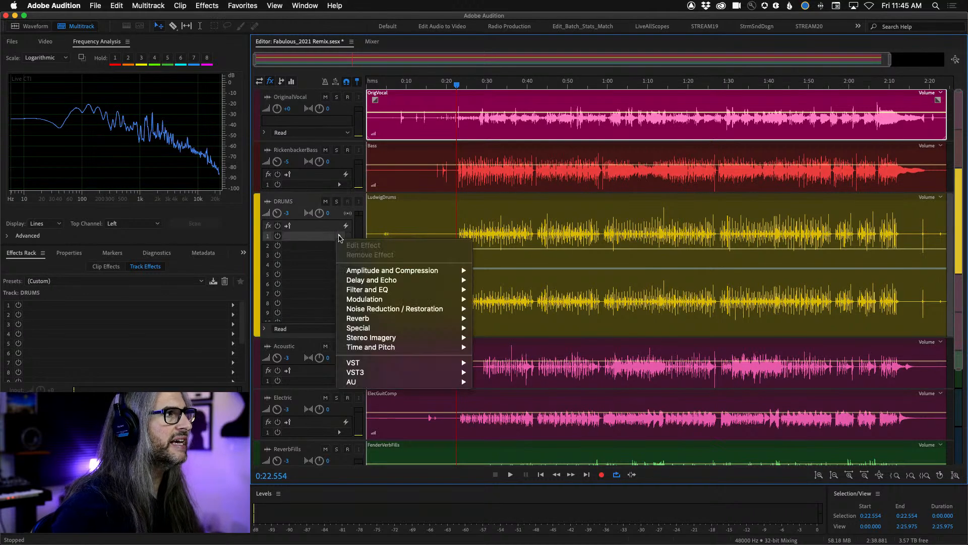
{"action": "left_click", "coordinate": [339, 236]}
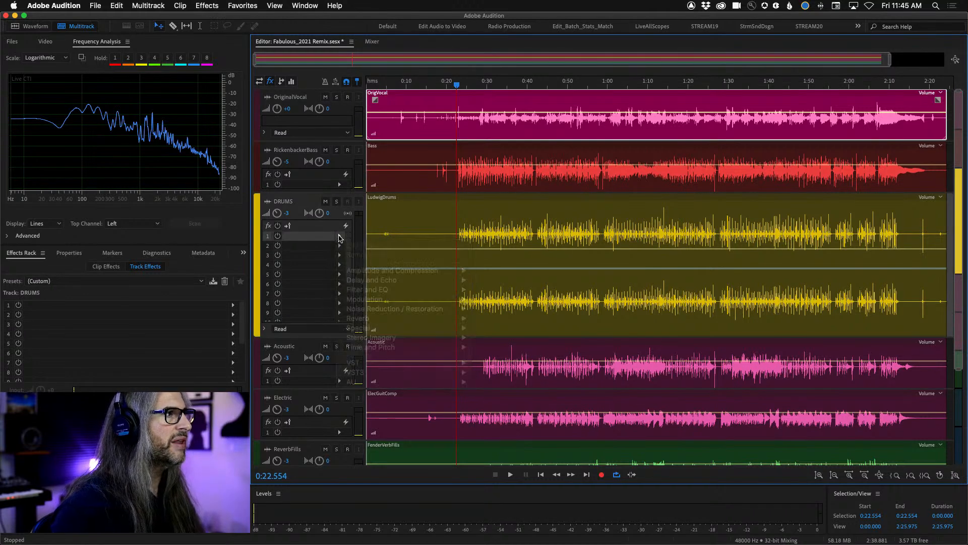
{"action": "left_click_drag", "start_coordinate": [348, 265], "coordinate": [349, 335]}
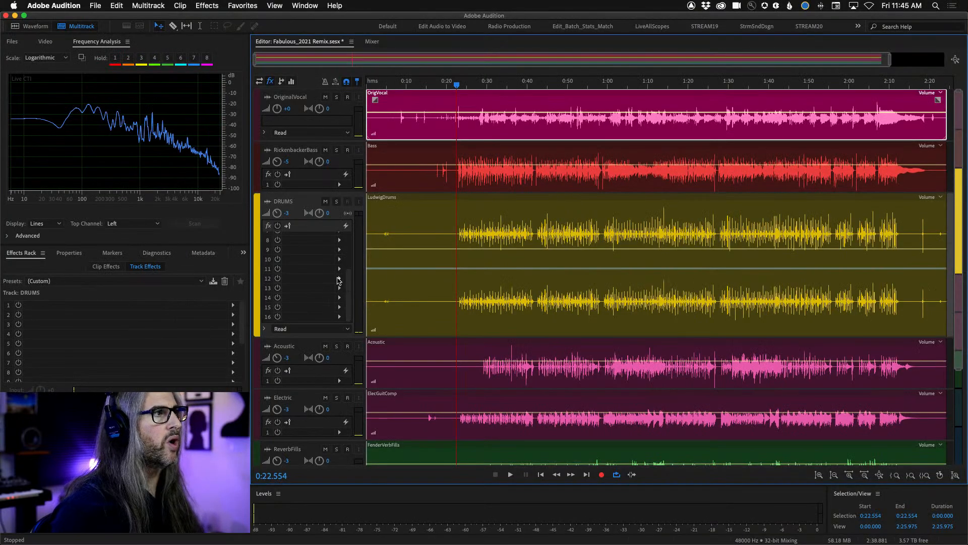
{"action": "left_click_drag", "start_coordinate": [583, 352], "coordinate": [583, 303]}
{"action": "left_click_drag", "start_coordinate": [348, 271], "coordinate": [342, 240]}
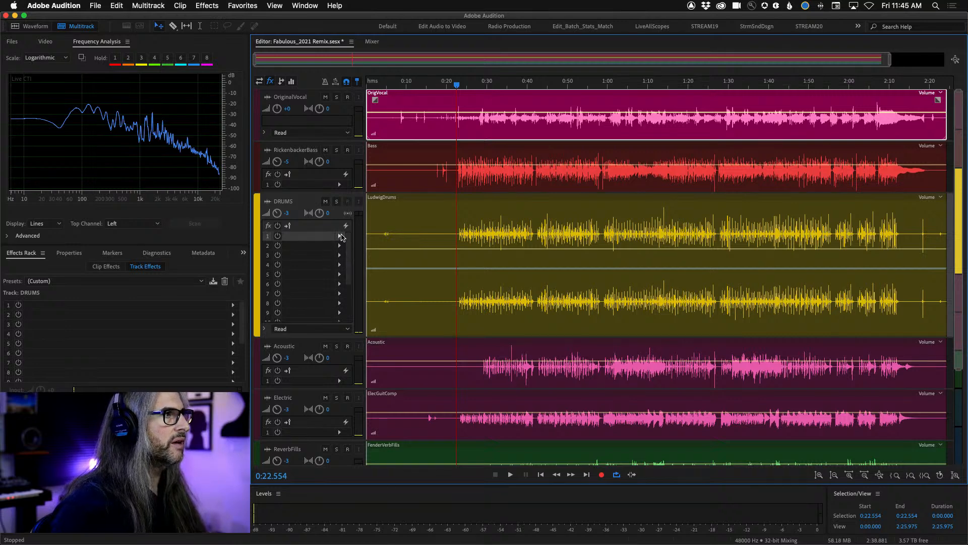
- Load the Waves PuigChild 670 Stereo VST3 compressor into effect slot 1 of the DRUMS track and move its window clear of the track headers
{"action": "left_click", "coordinate": [341, 236]}
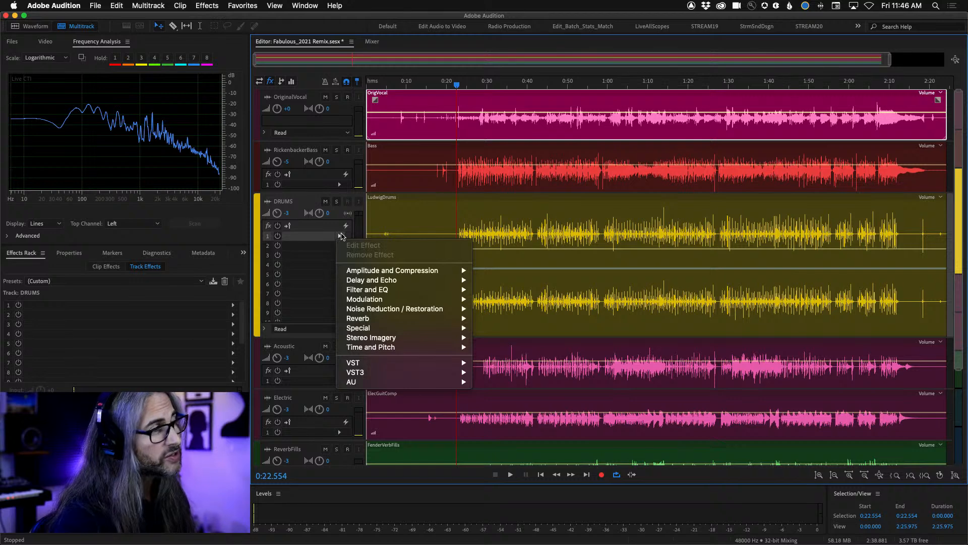
{"action": "mouse_move", "coordinate": [424, 273]}
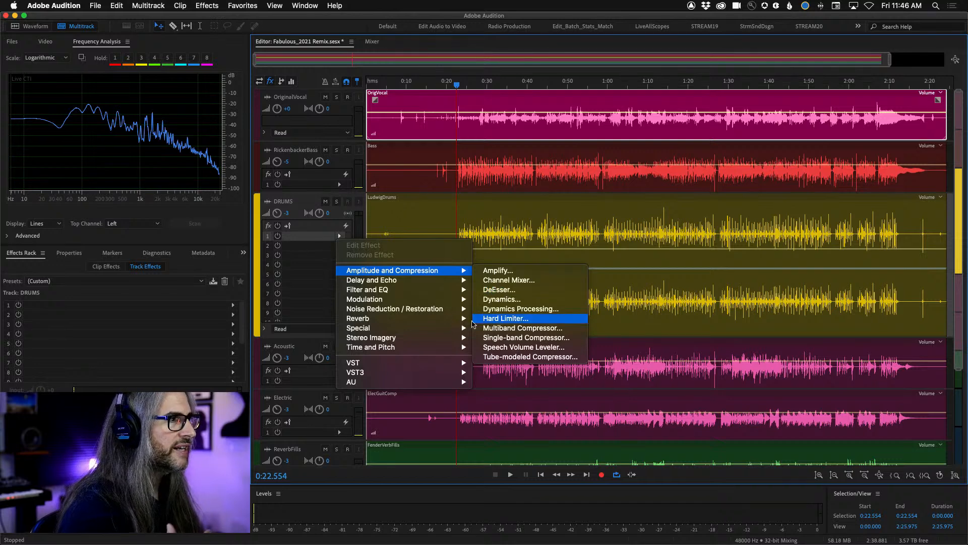
{"action": "mouse_move", "coordinate": [414, 372]}
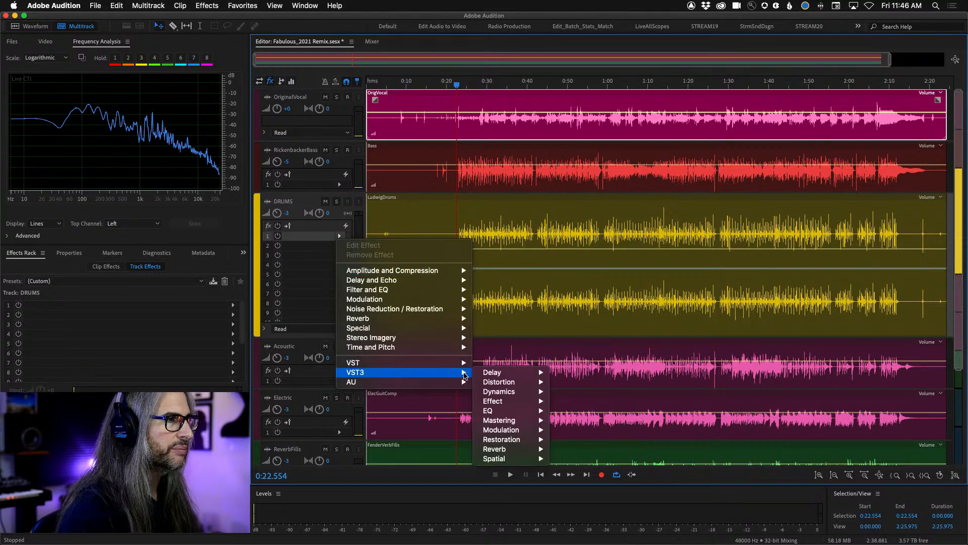
{"action": "mouse_move", "coordinate": [513, 393]}
{"action": "mouse_move", "coordinate": [620, 404]}
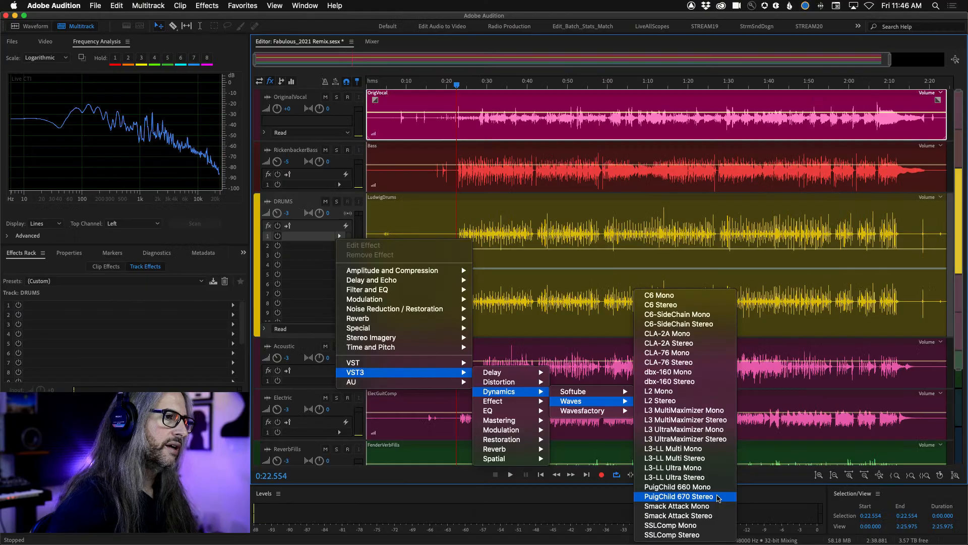
{"action": "left_click", "coordinate": [719, 496]}
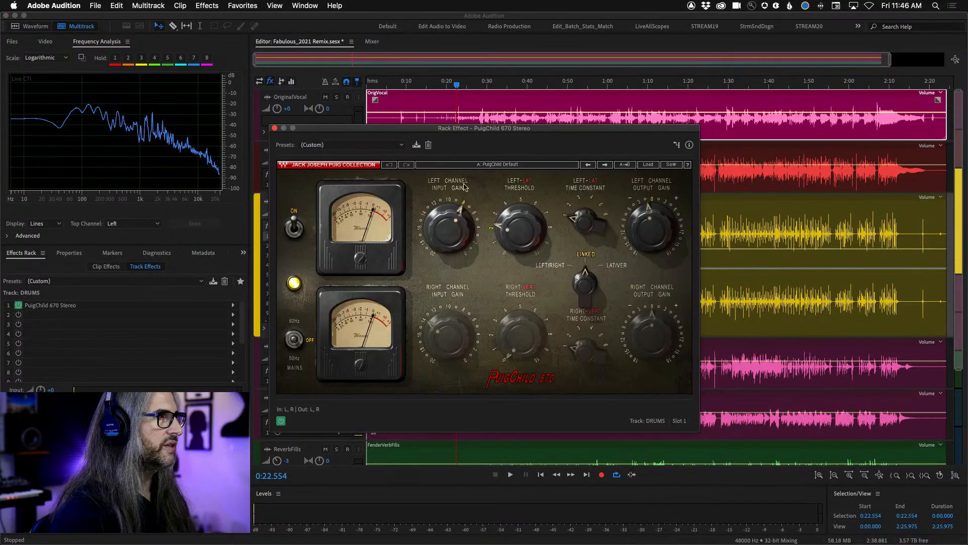
{"action": "left_click_drag", "start_coordinate": [434, 128], "coordinate": [698, 62]}
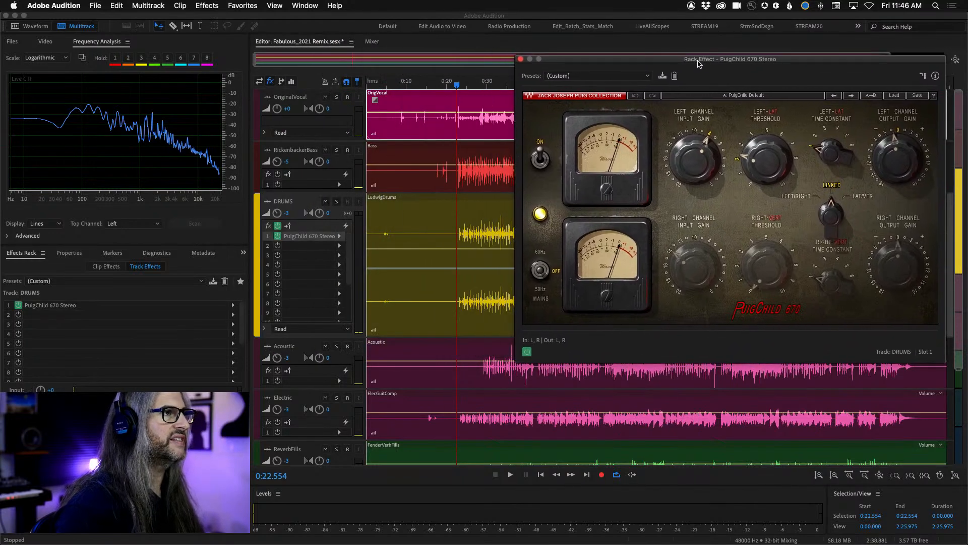
- Play the mix from about 0:22.5 and compare the DRUMS track soloed with the full mix
{"action": "left_click", "coordinate": [336, 201]}
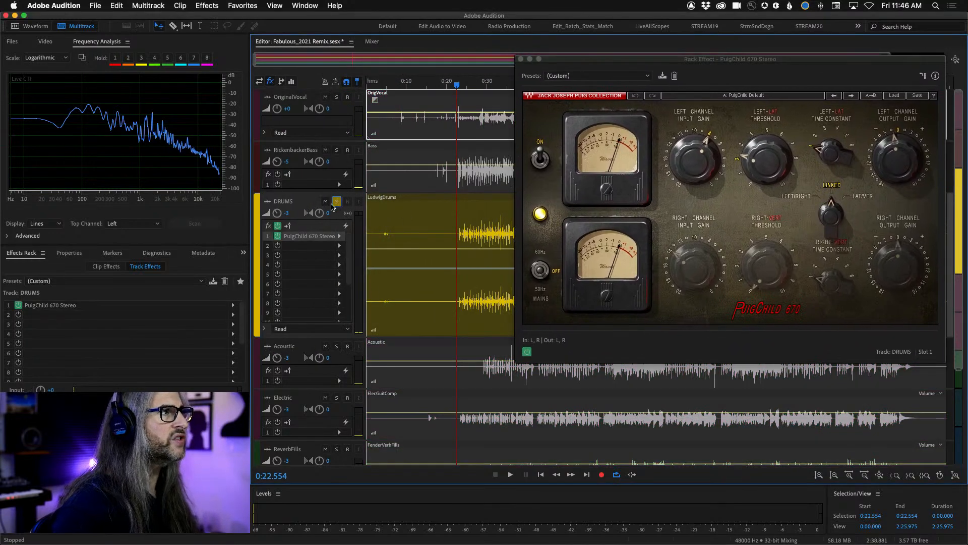
{"action": "left_click", "coordinate": [337, 201]}
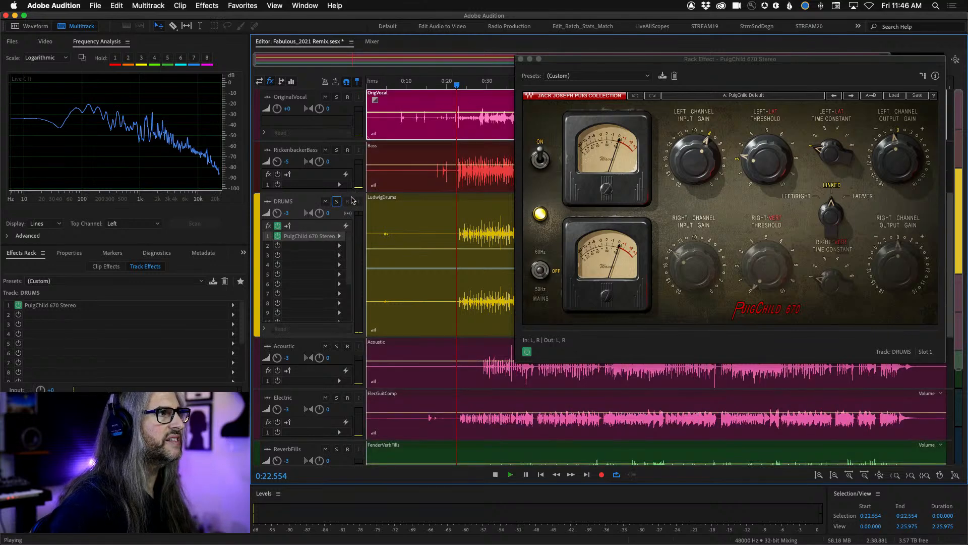
{"action": "key", "text": "space"}
{"action": "left_click", "coordinate": [336, 201]}
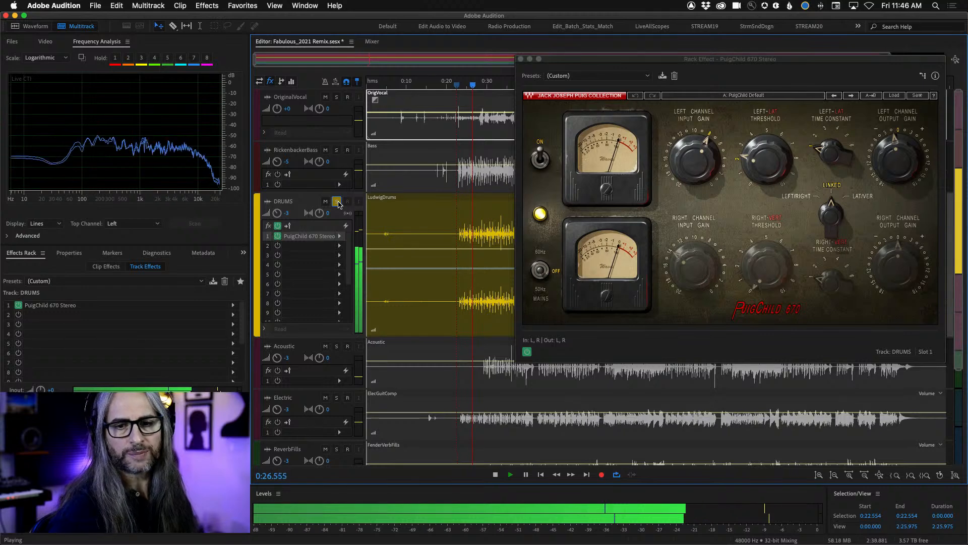
{"action": "key", "text": "space"}
{"action": "key", "text": "space"}
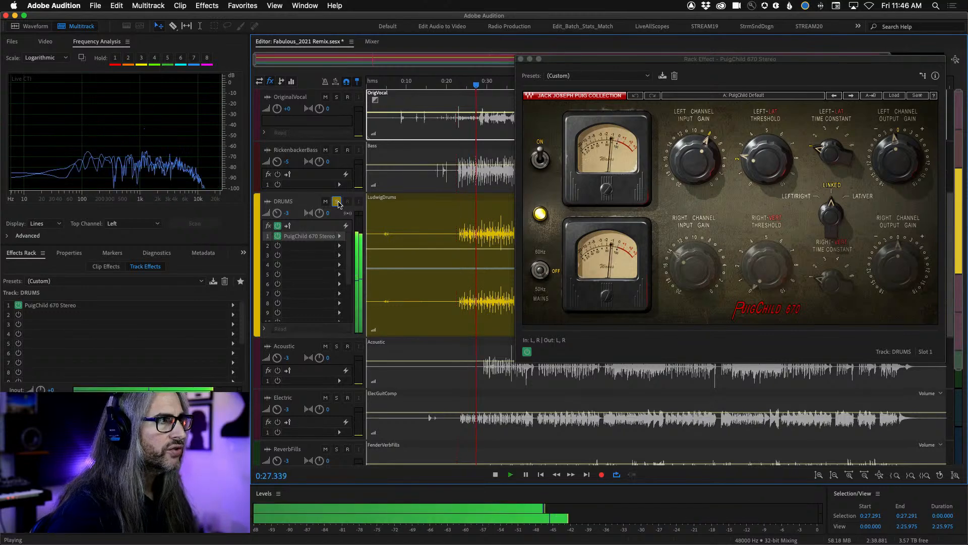
{"action": "left_click", "coordinate": [337, 202]}
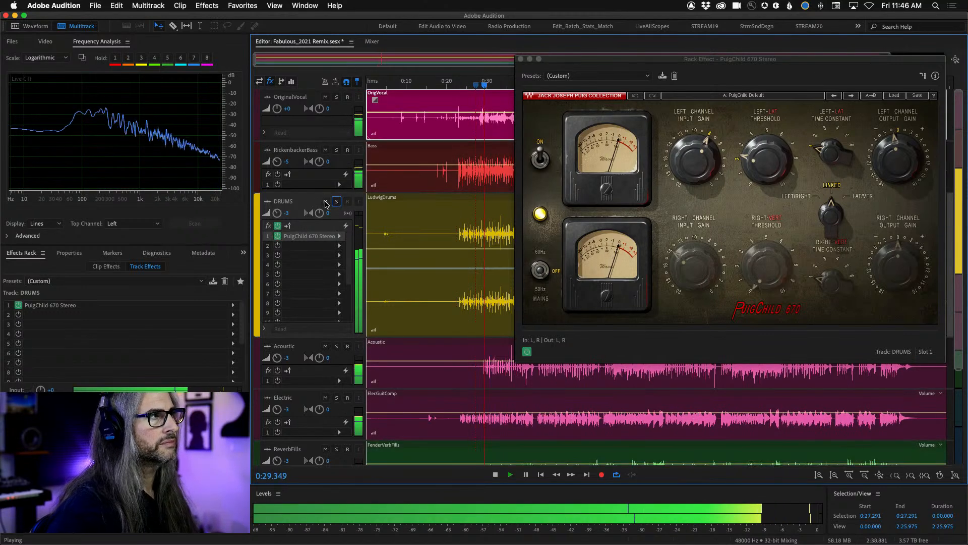
- Try muting the OriginalVocal track during playback, stop playback and restore the track to unmuted
{"action": "left_click", "coordinate": [326, 97]}
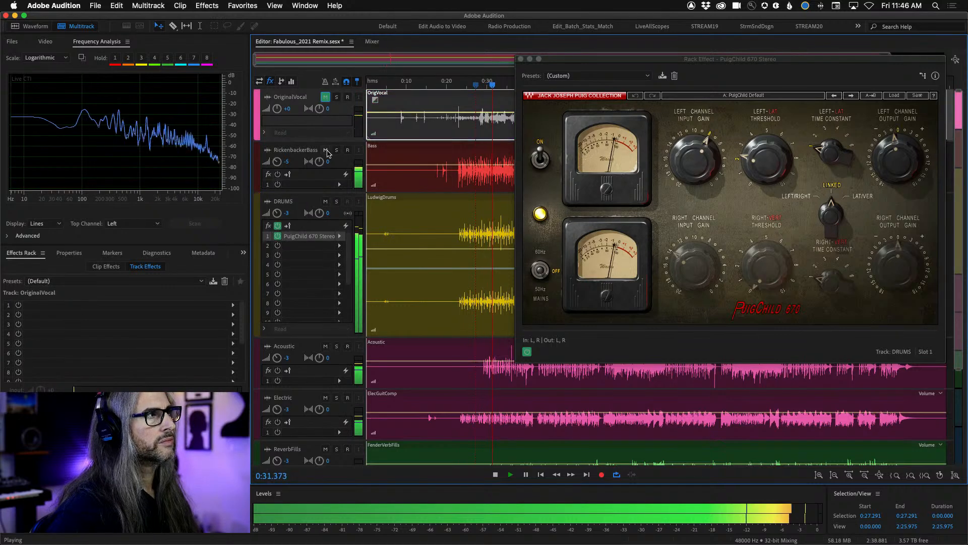
{"action": "key", "text": "space"}
{"action": "left_click", "coordinate": [326, 97]}
{"action": "left_click", "coordinate": [325, 97]}
{"action": "left_click", "coordinate": [325, 97]}
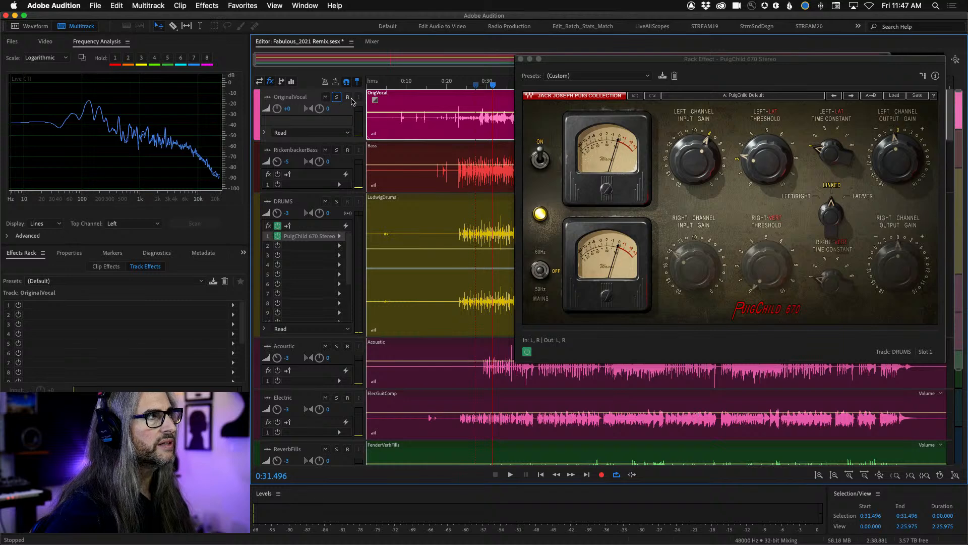
- Play from about 0:31.5 with DRUMS soloed, add RickenbackerBass, Acoustic and Electric to the solo one by one, and stop playback
{"action": "left_click", "coordinate": [337, 201]}
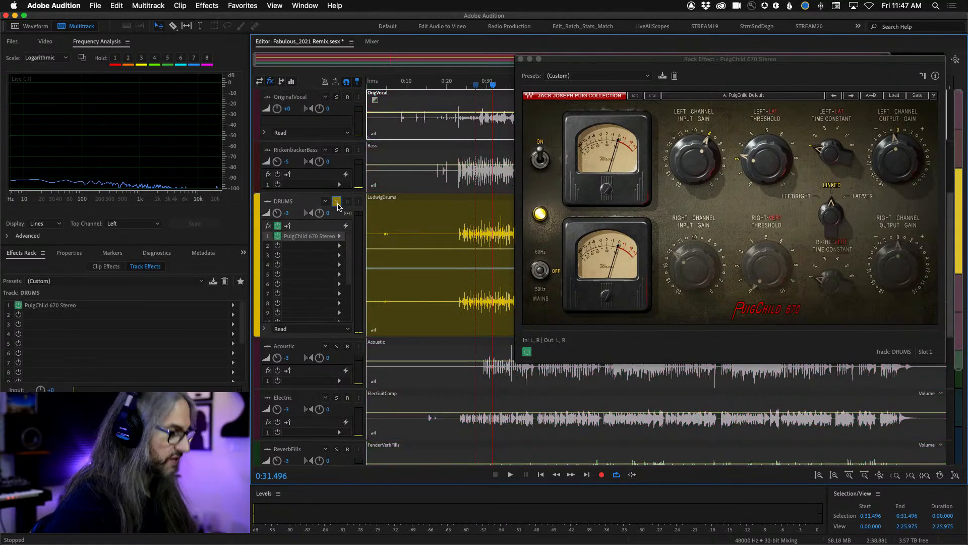
{"action": "key", "text": "space"}
{"action": "left_click", "coordinate": [337, 149]}
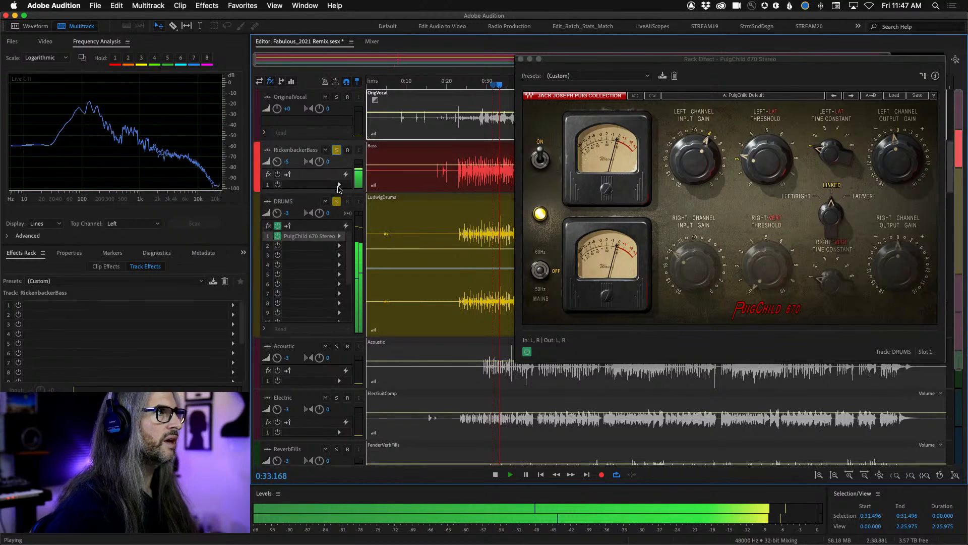
{"action": "left_click", "coordinate": [337, 346]}
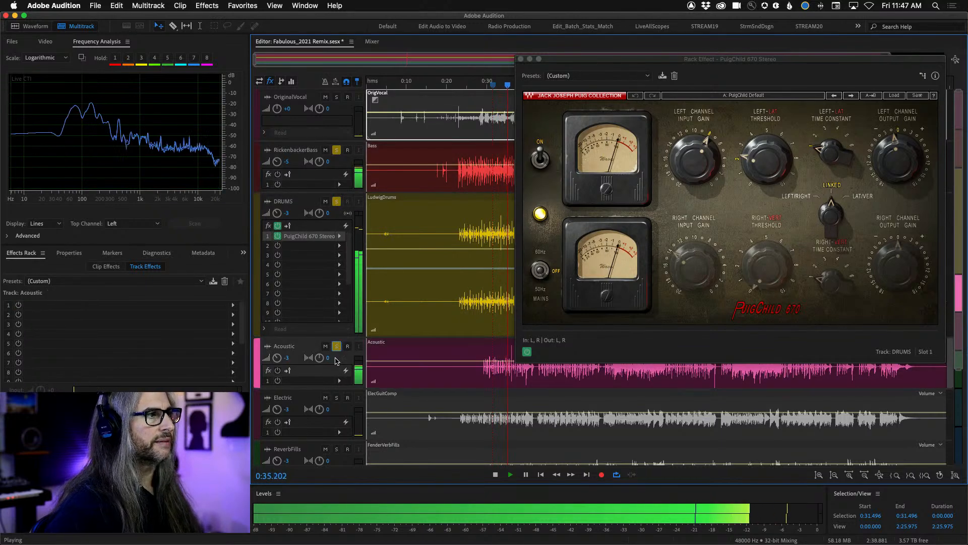
{"action": "left_click", "coordinate": [337, 398]}
{"action": "key", "text": "space"}
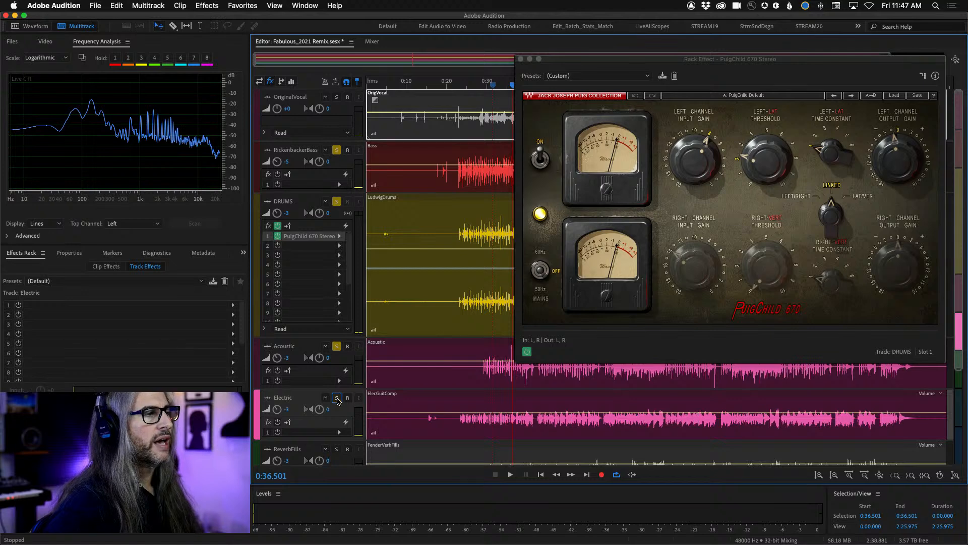
- Switch the solo state of the Acoustic and Electric tracks off and back on
{"action": "left_click", "coordinate": [337, 398]}
{"action": "left_click", "coordinate": [336, 346]}
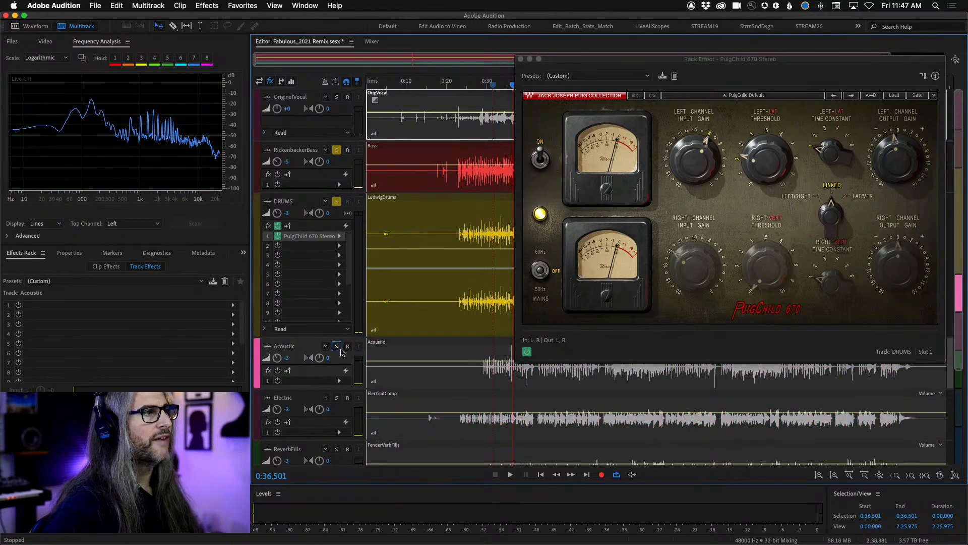
{"action": "left_click", "coordinate": [336, 346]}
{"action": "left_click", "coordinate": [337, 398]}
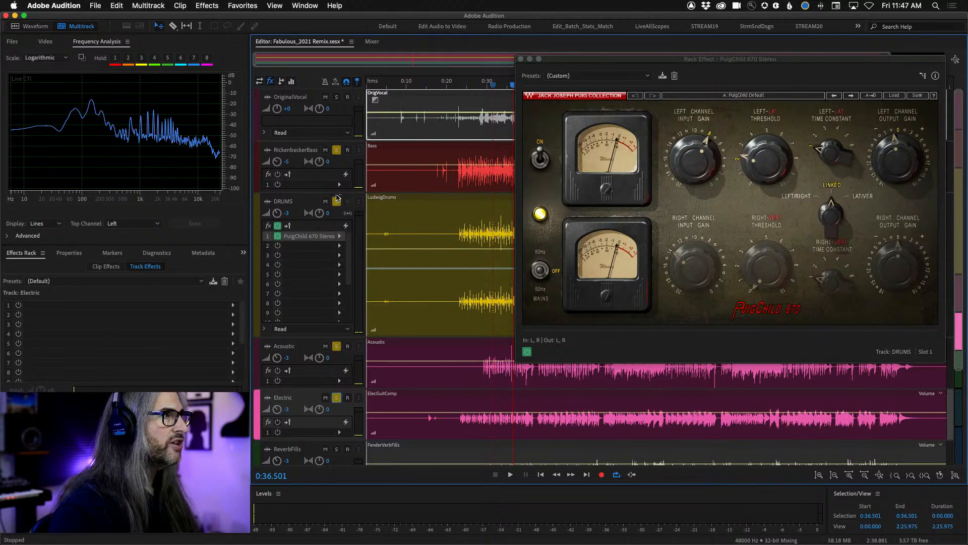
- Solo DRUMS exclusively and add RickenbackerBass, Acoustic, Electric, ReverbFills and OriginalVocal to the solo individually
{"action": "left_click", "coordinate": [337, 201], "text": "super"}
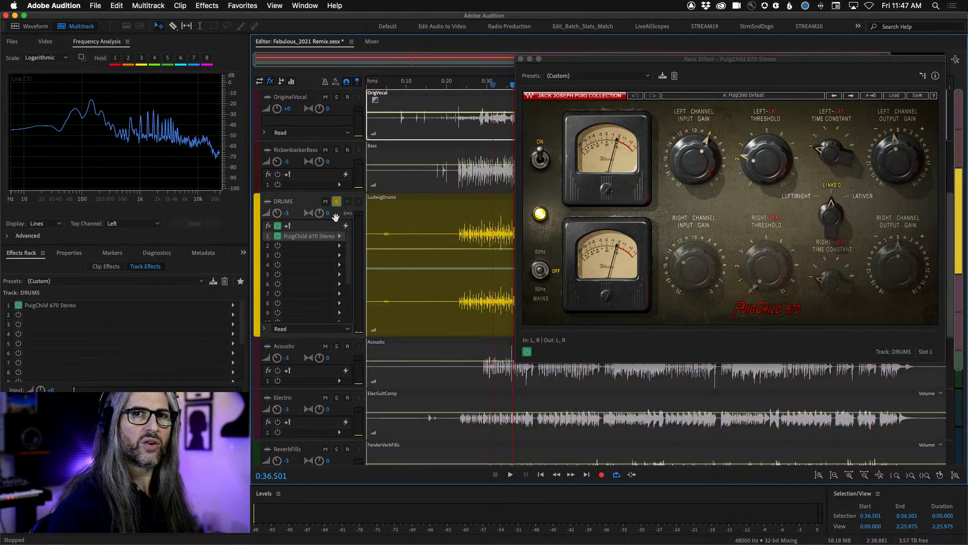
{"action": "left_click", "coordinate": [336, 150]}
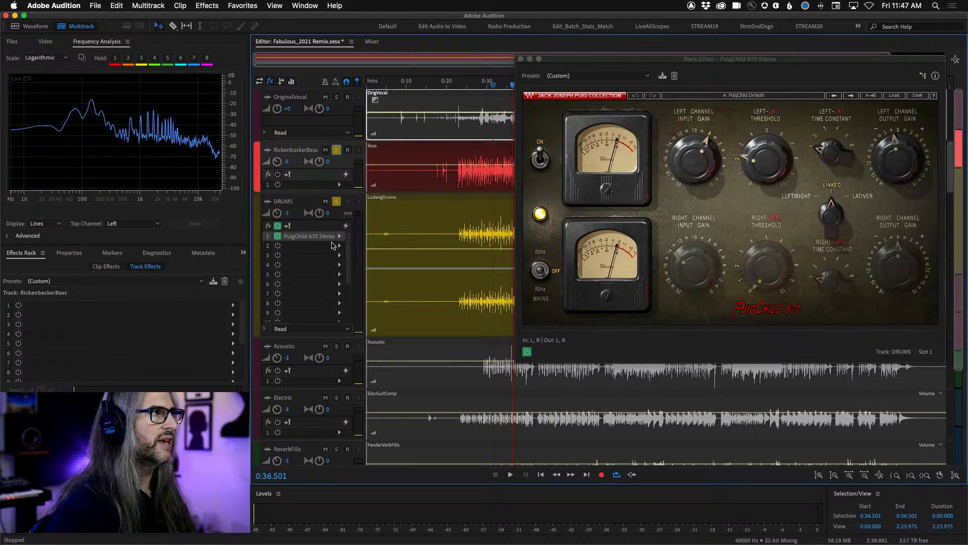
{"action": "left_click", "coordinate": [337, 346]}
{"action": "left_click", "coordinate": [336, 398]}
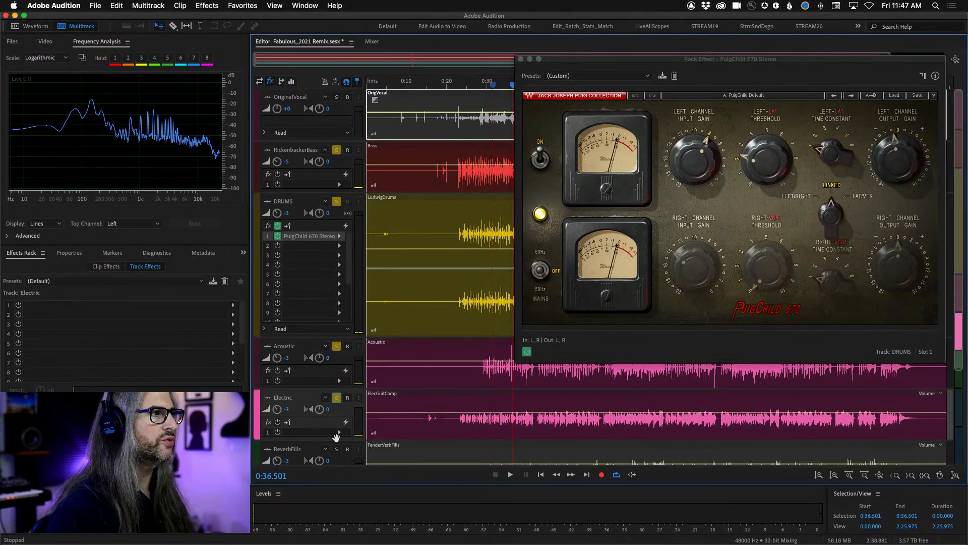
{"action": "left_click", "coordinate": [337, 449]}
{"action": "left_click", "coordinate": [336, 97]}
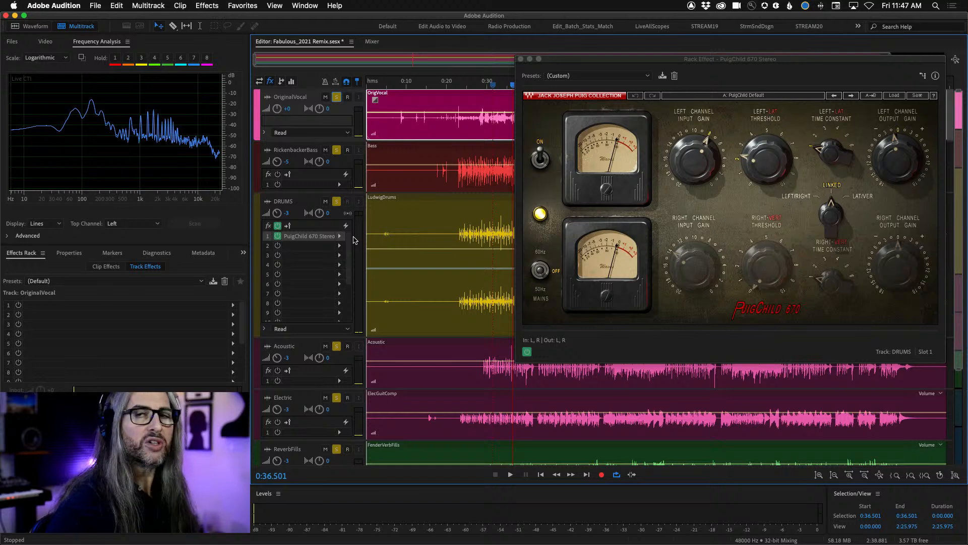
- During playback, exclusively solo RickenbackerBass and switch the exclusive solo to DRUMS, stop, and return the playhead to about 0:22.9
{"action": "key", "text": "space"}
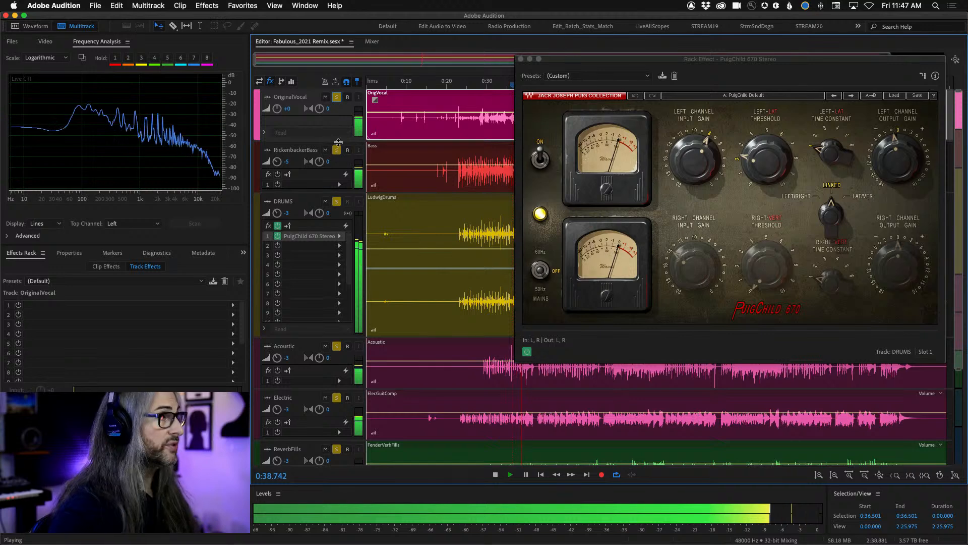
{"action": "left_click", "coordinate": [336, 150], "text": "super"}
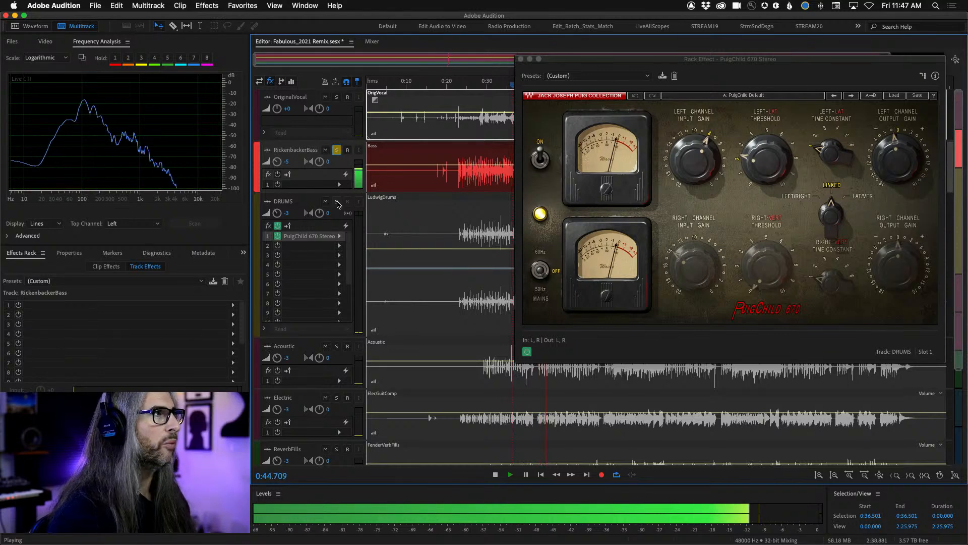
{"action": "left_click", "coordinate": [336, 202], "text": "super"}
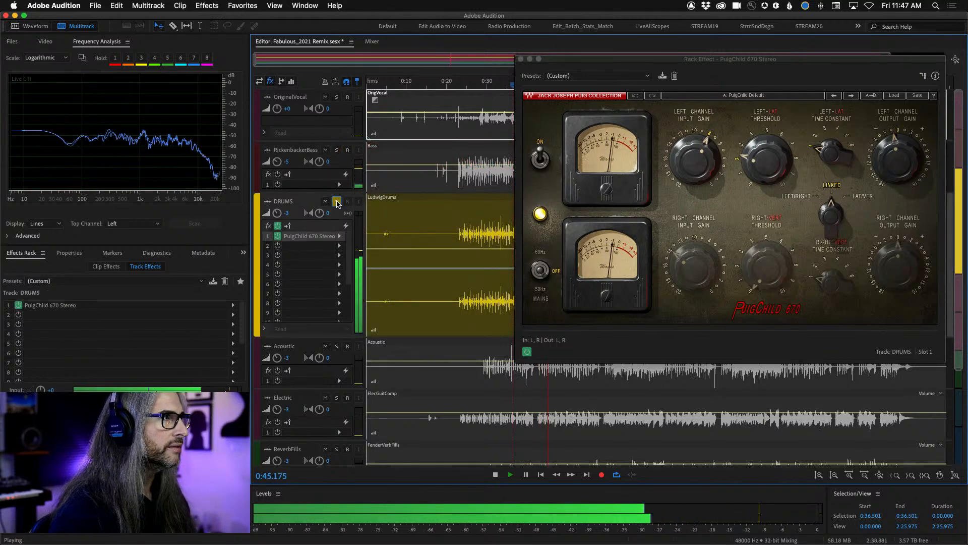
{"action": "key", "text": "space"}
{"action": "left_click", "coordinate": [459, 85]}
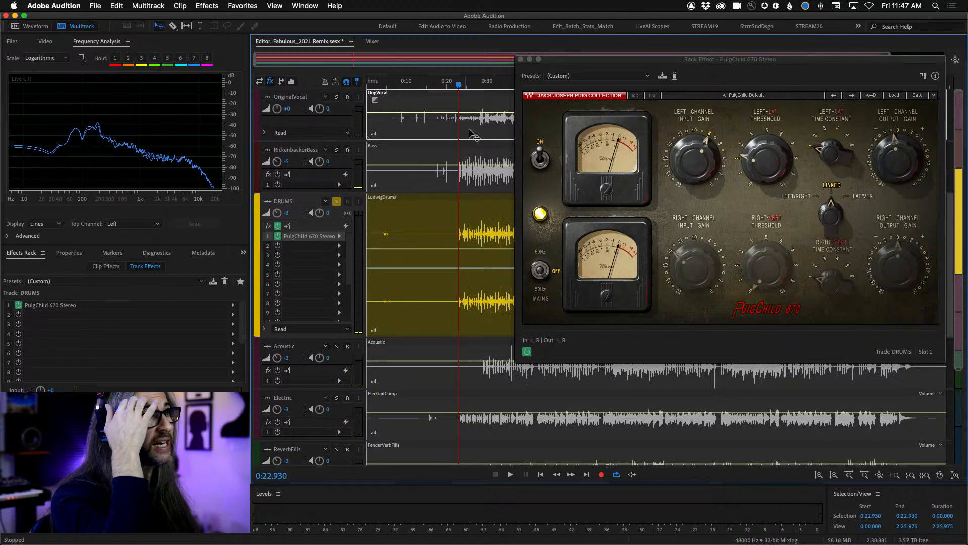
- Examine the PuigChild 670's threshold and time constant controls
{"action": "left_click_drag", "start_coordinate": [729, 63], "coordinate": [271, 65]}
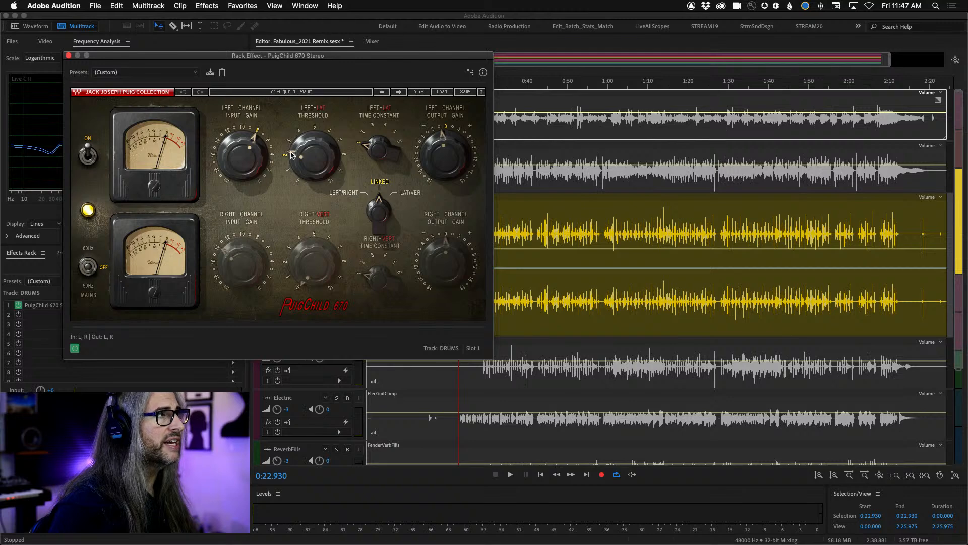
{"action": "mouse_move", "coordinate": [324, 161]}
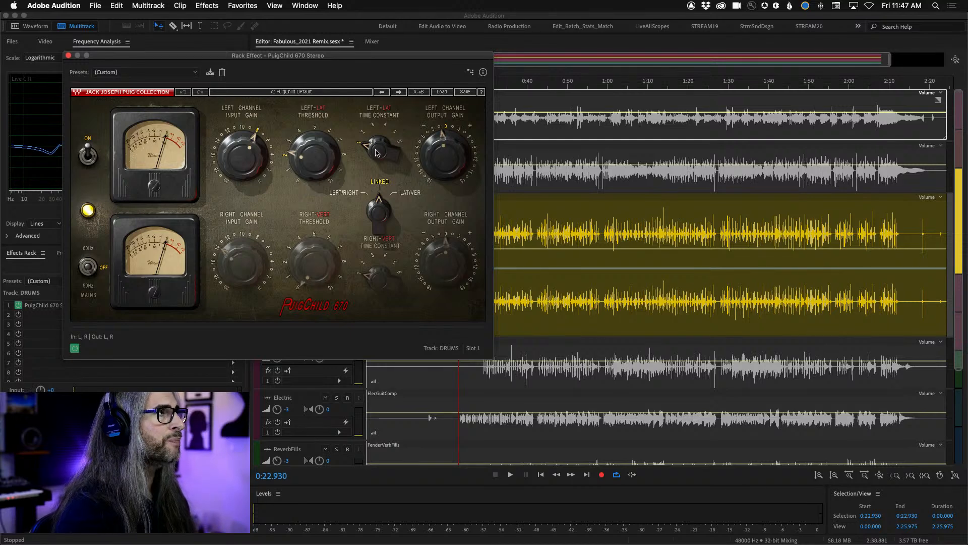
{"action": "mouse_move", "coordinate": [376, 152]}
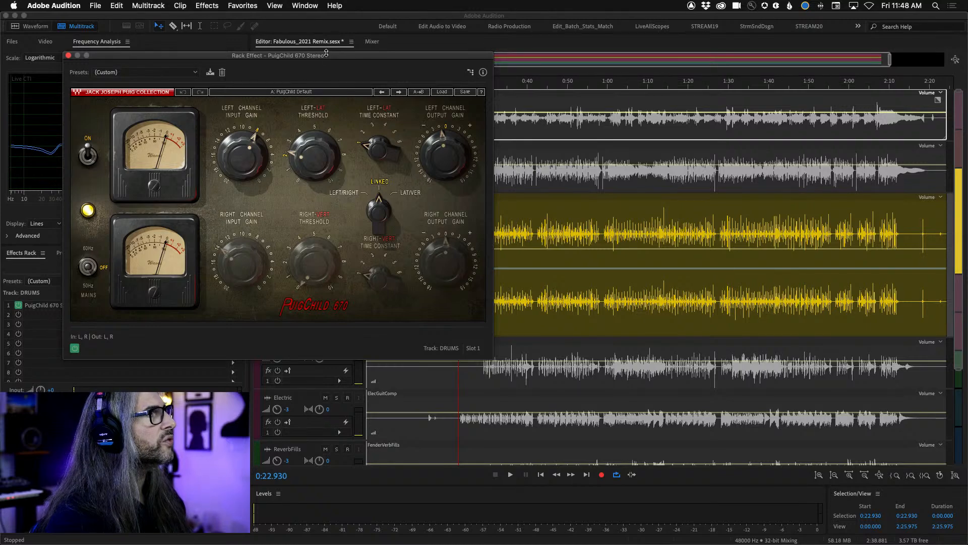
- Load the Dynamics effect from Amplitude and Compression into slot 2 of the DRUMS track, look over its controls and close its window
{"action": "left_click_drag", "start_coordinate": [327, 56], "coordinate": [830, 74]}
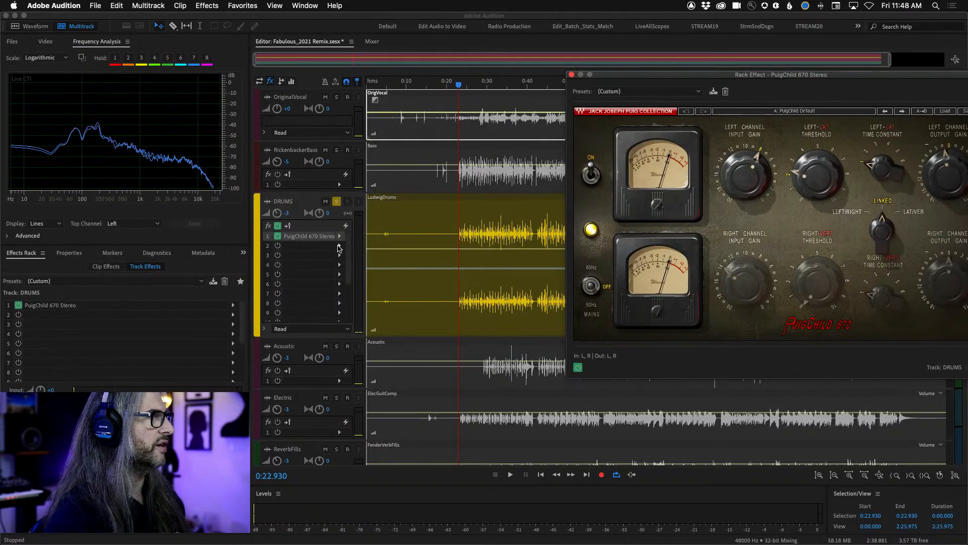
{"action": "left_click", "coordinate": [339, 245]}
{"action": "mouse_move", "coordinate": [366, 282]}
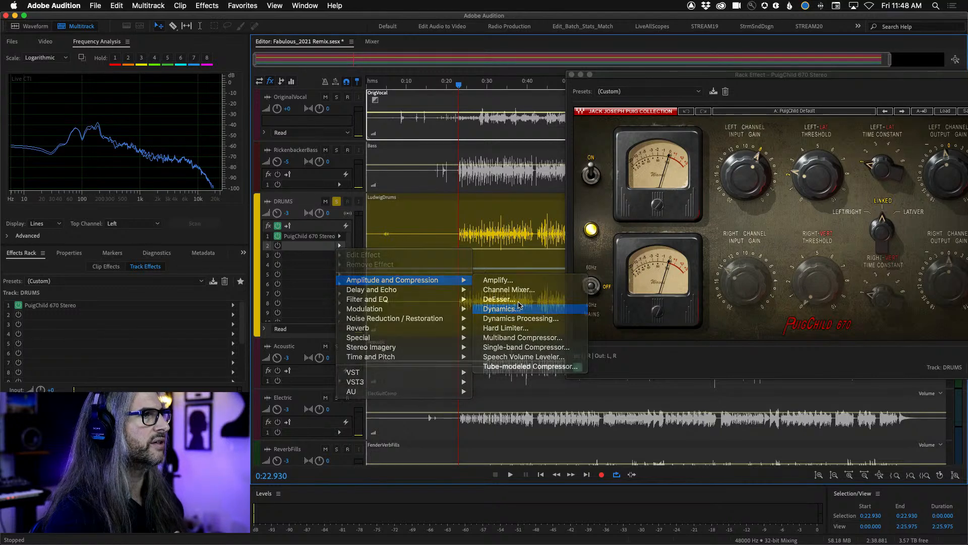
{"action": "left_click", "coordinate": [542, 312]}
{"action": "left_click_drag", "start_coordinate": [487, 153], "coordinate": [507, 116]}
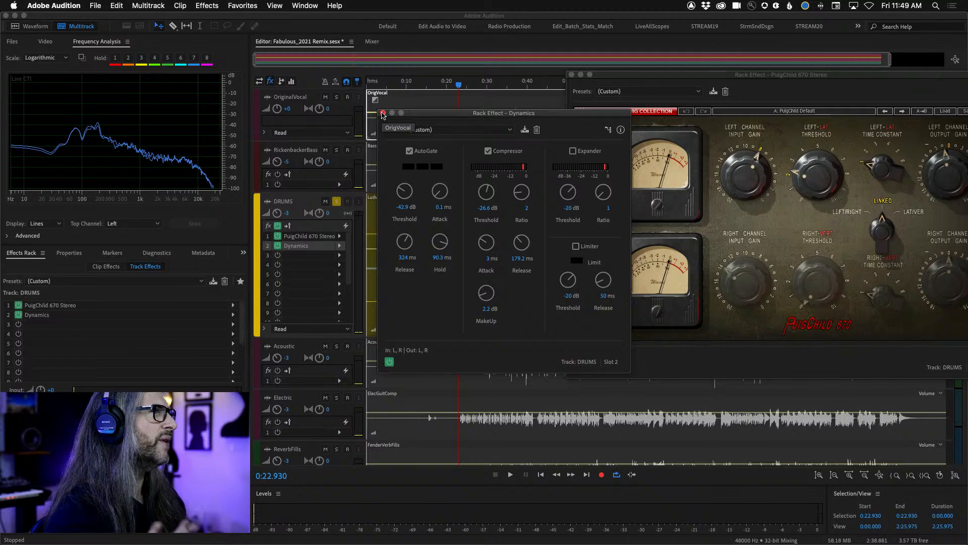
{"action": "left_click", "coordinate": [382, 113]}
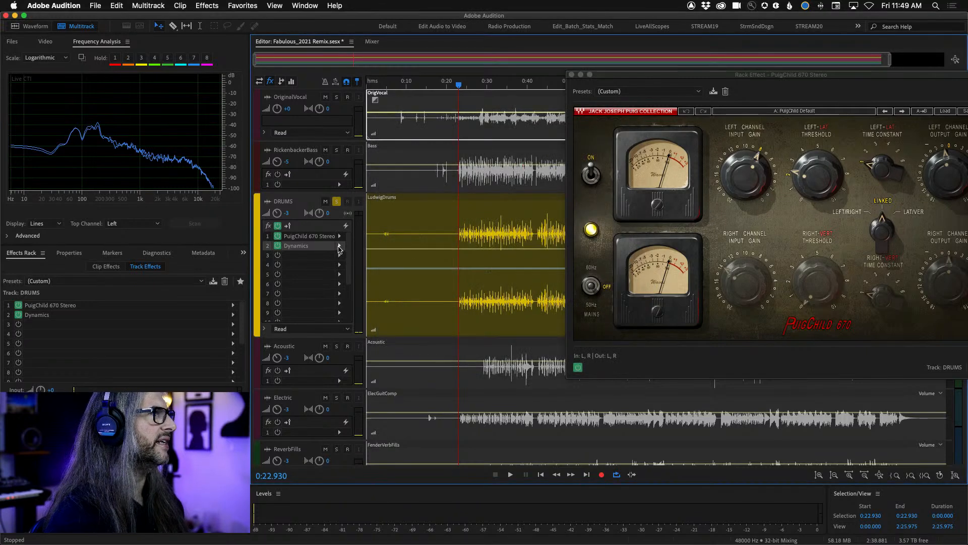
- Remove the Dynamics effect from slot 2 of the DRUMS track and bring the whole PuigChild 670 window into view
{"action": "left_click", "coordinate": [339, 249]}
{"action": "left_click", "coordinate": [353, 262]}
{"action": "left_click_drag", "start_coordinate": [652, 72], "coordinate": [337, 93]}
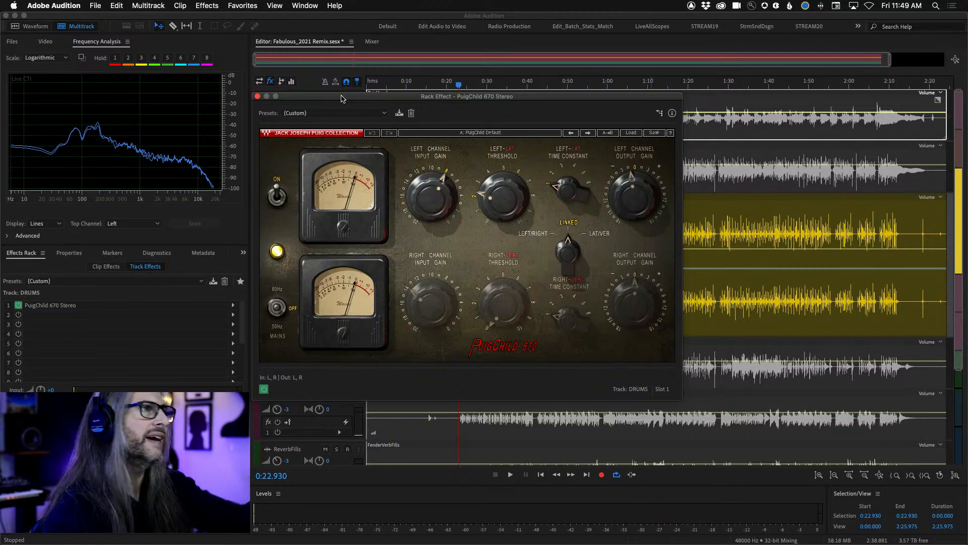
- Move the PuigChild 670 window off the waveforms and, during playback, sweep its left channel input gain from minimum up past the starting setting
{"action": "left_click_drag", "start_coordinate": [473, 97], "coordinate": [233, 52]}
{"action": "key", "text": "space"}
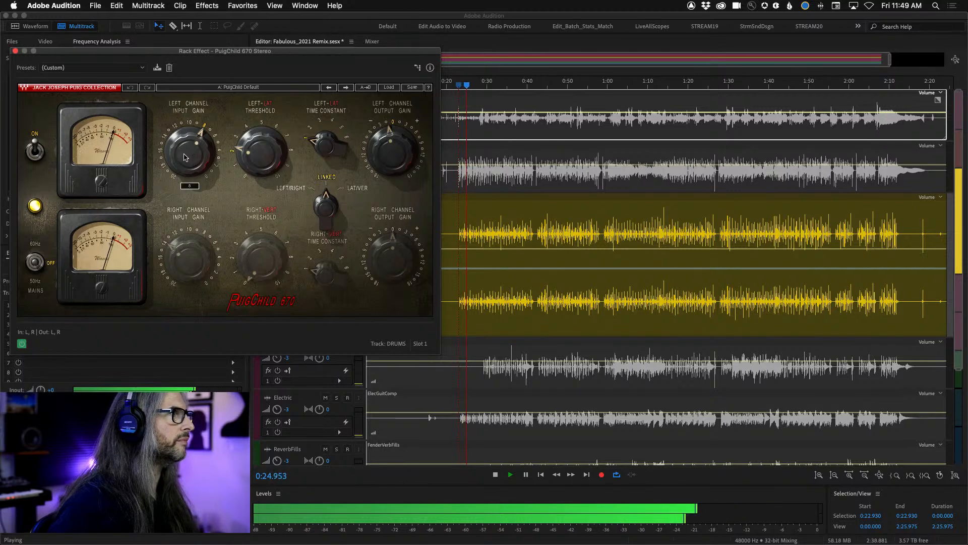
{"action": "left_click_drag", "start_coordinate": [191, 154], "coordinate": [191, 197]}
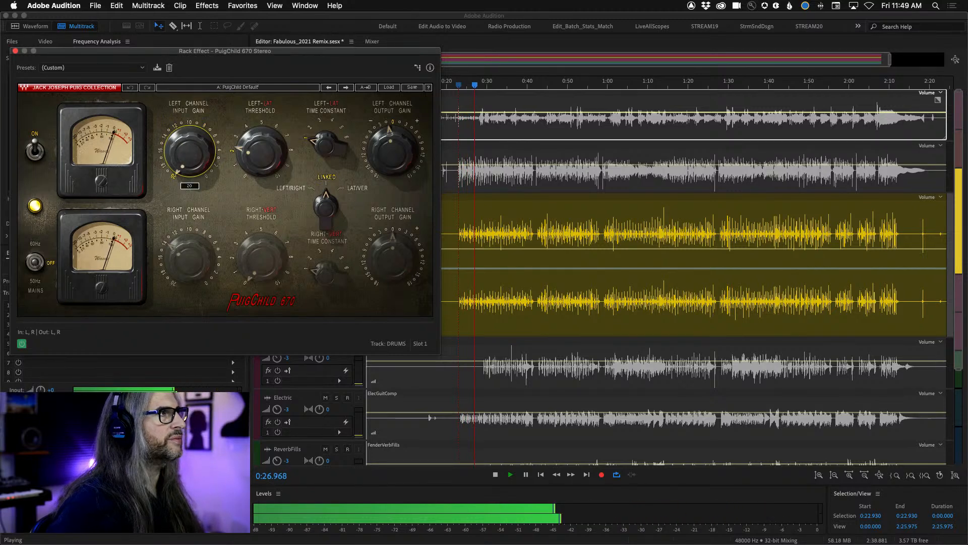
{"action": "left_click_drag", "start_coordinate": [190, 196], "coordinate": [190, 191]}
{"action": "key", "text": "space"}
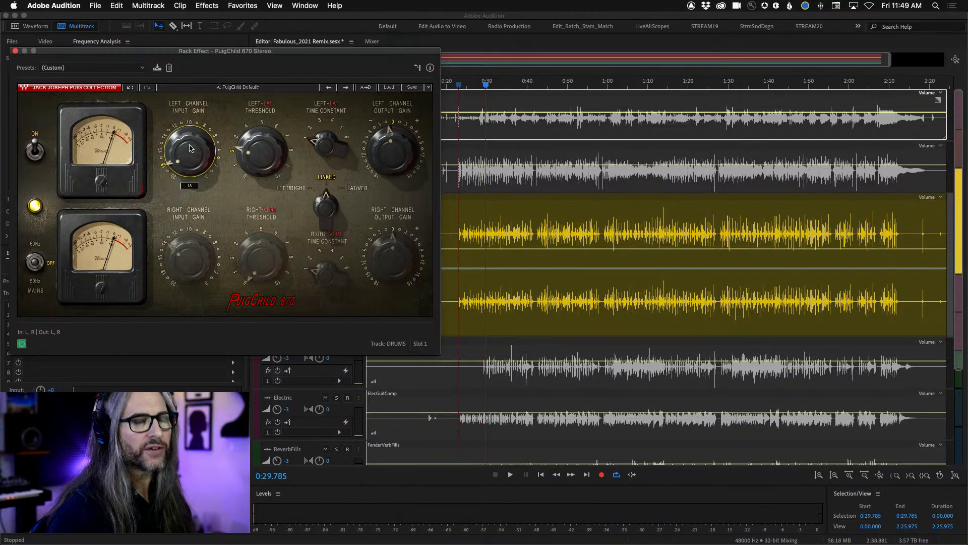
{"action": "key", "text": "space"}
{"action": "left_click_drag", "start_coordinate": [190, 146], "coordinate": [189, 101]}
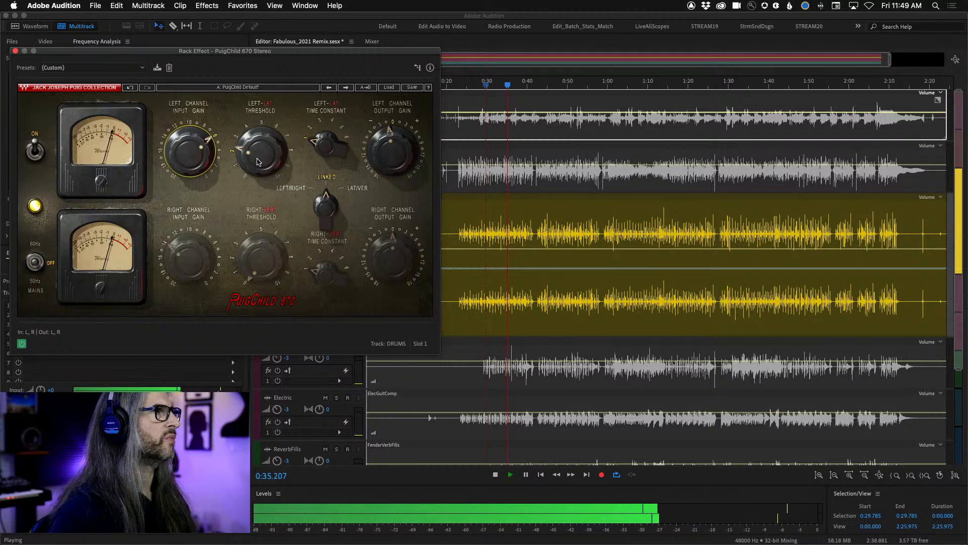
{"action": "key", "text": "space"}
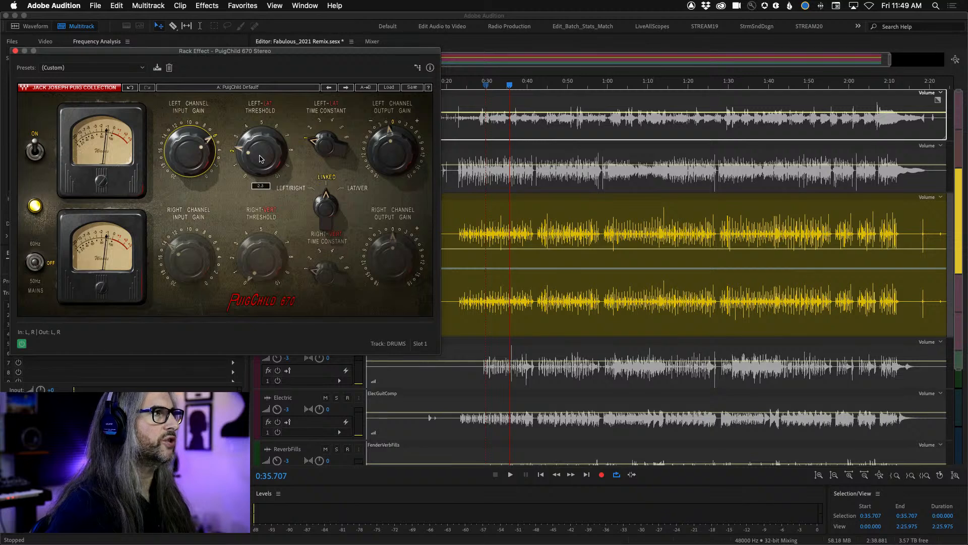
- Raise the PuigChild 670's left threshold to about 8 and turn up its left time constant while listening to the drums
{"action": "key", "text": "space"}
{"action": "mouse_move", "coordinate": [255, 166]}
{"action": "left_mouse_down"}
{"action": "mouse_move", "coordinate": [255, 138]}
{"action": "mouse_move", "coordinate": [261, 162]}
{"action": "left_mouse_up"}
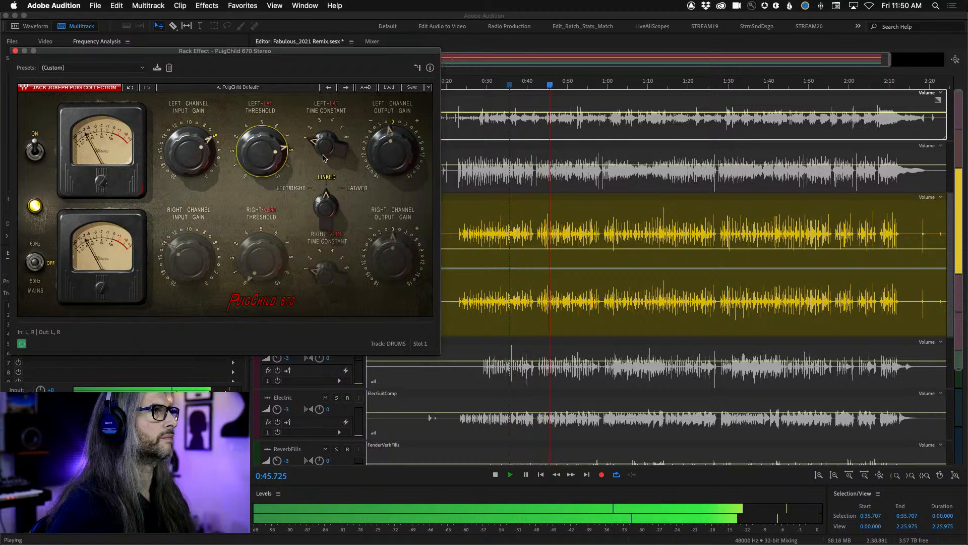
{"action": "left_click_drag", "start_coordinate": [326, 147], "coordinate": [326, 139]}
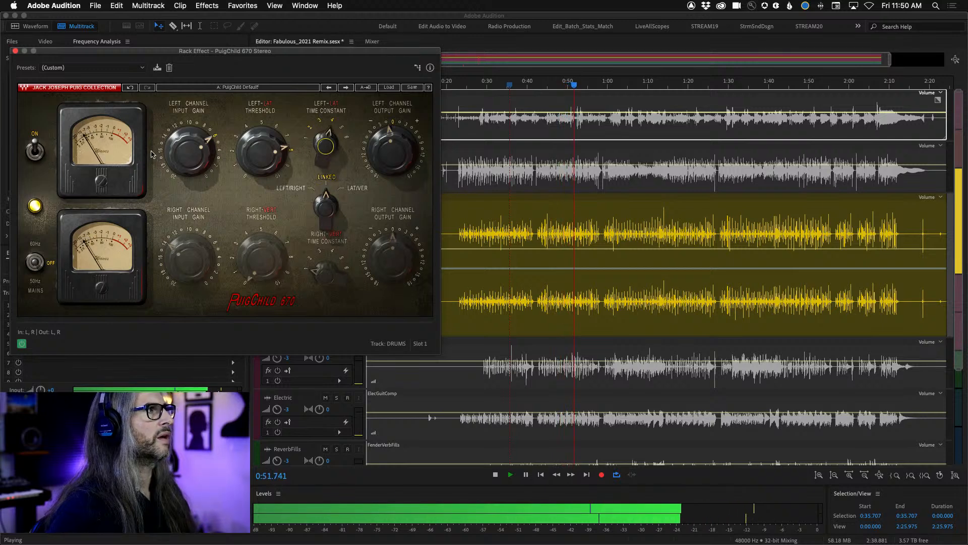
{"action": "key", "text": "space"}
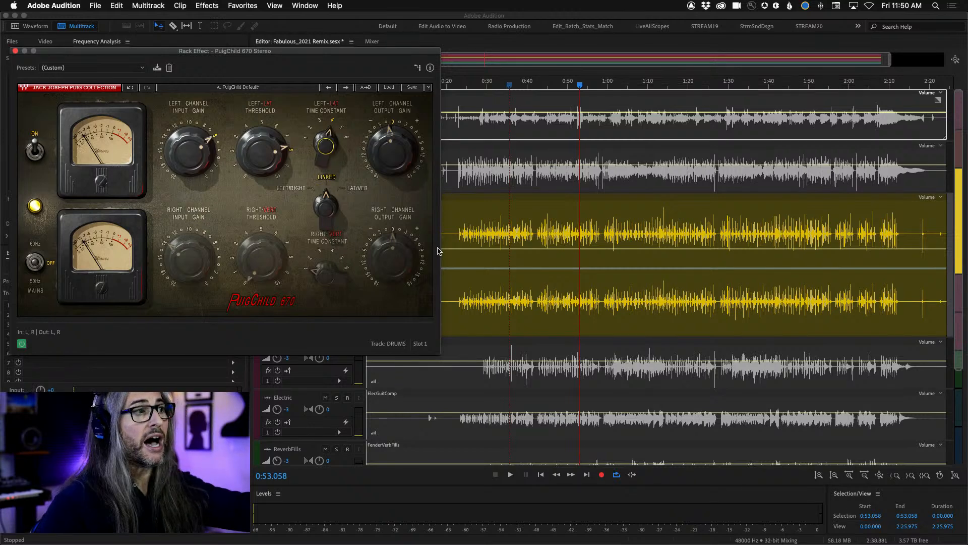
{"action": "key", "text": "space"}
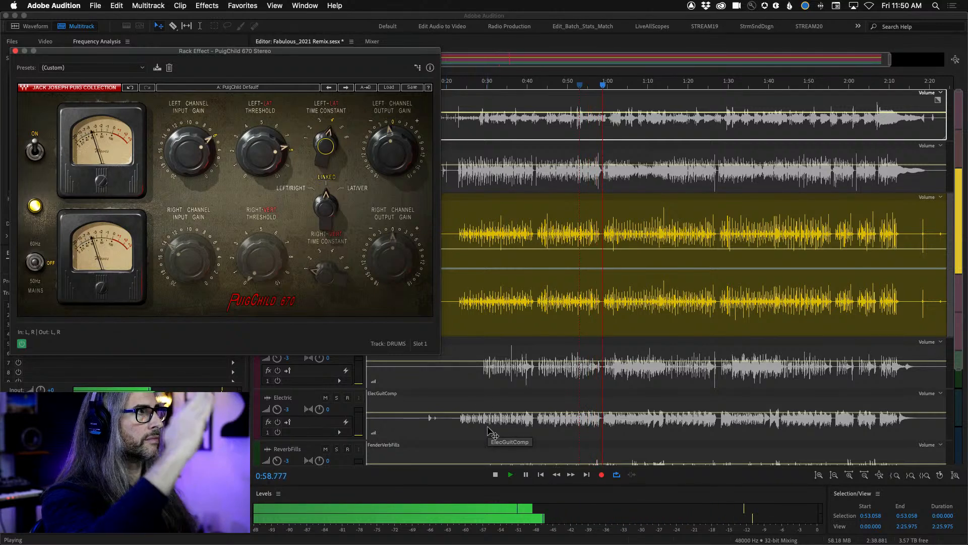
{"action": "key", "text": "space"}
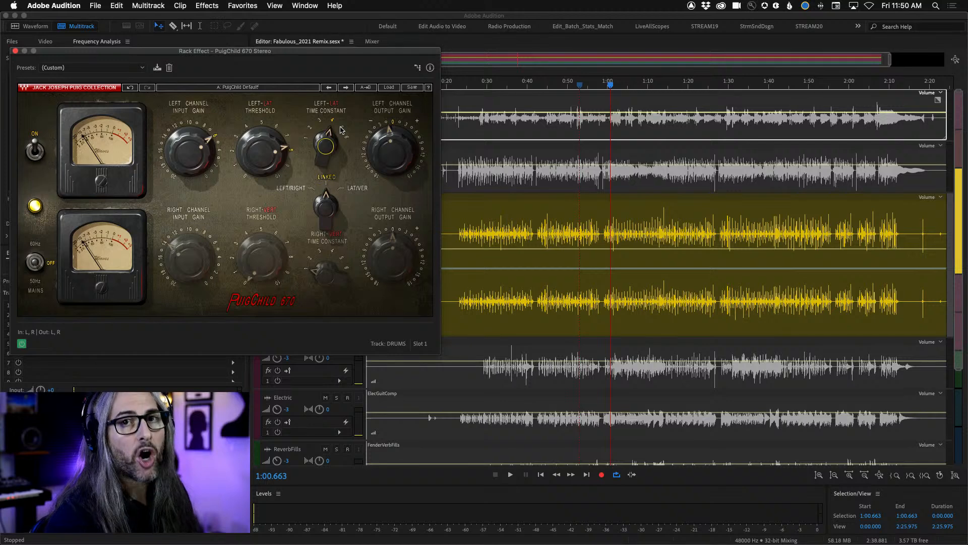
- Turn the PuigChild 670's left time constant back down and audition the drums
{"action": "left_click_drag", "start_coordinate": [328, 161], "coordinate": [329, 177]}
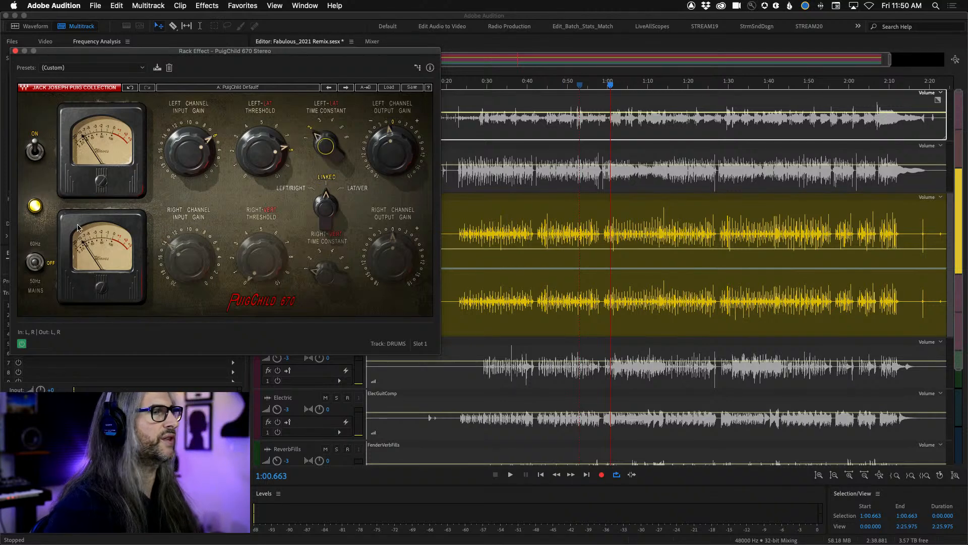
{"action": "key", "text": "space"}
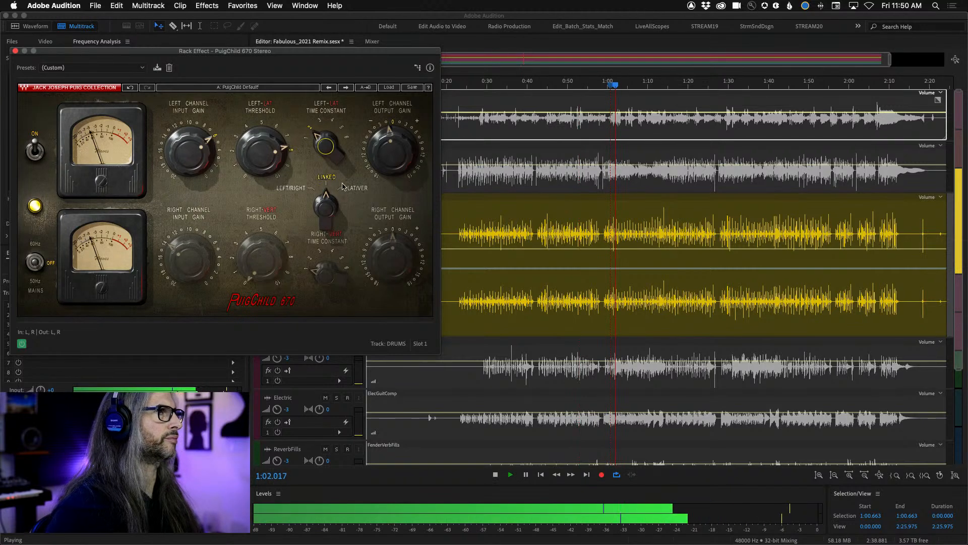
{"action": "mouse_move", "coordinate": [379, 163]}
{"action": "key", "text": "space"}
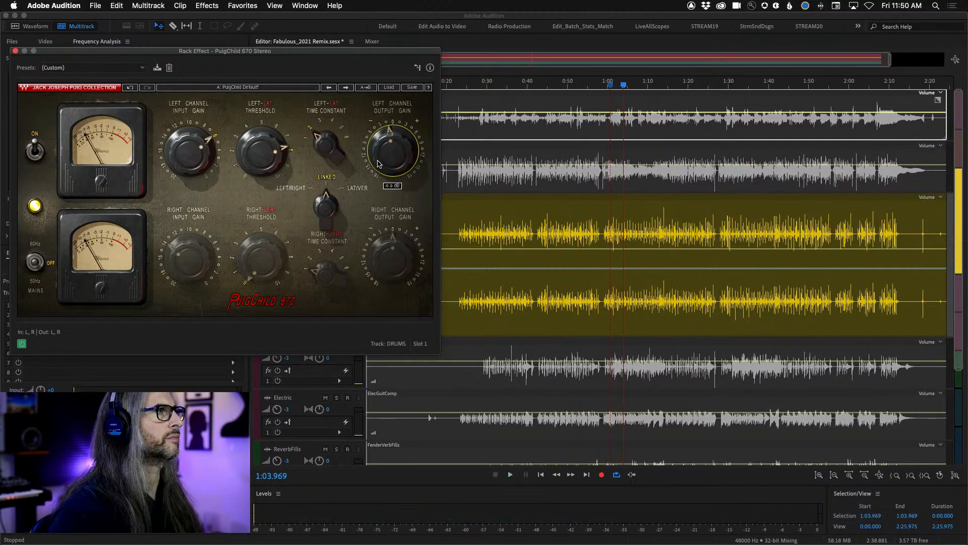
- During playback, raise the PuigChild 670's left output gain and trim its left input gain and threshold slightly, with the threshold at about 7.8
{"action": "key", "text": "space"}
{"action": "left_click_drag", "start_coordinate": [380, 163], "coordinate": [380, 150]}
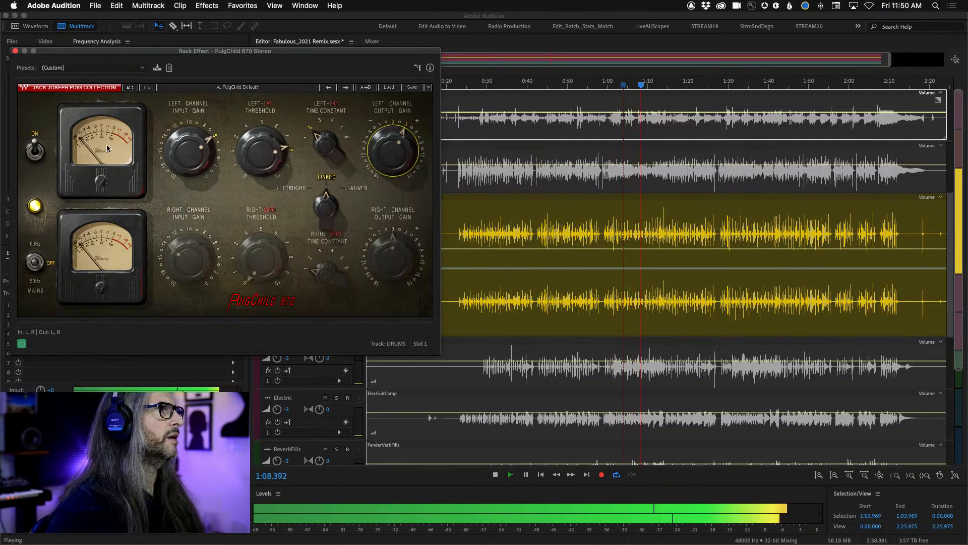
{"action": "left_click_drag", "start_coordinate": [180, 162], "coordinate": [180, 157]}
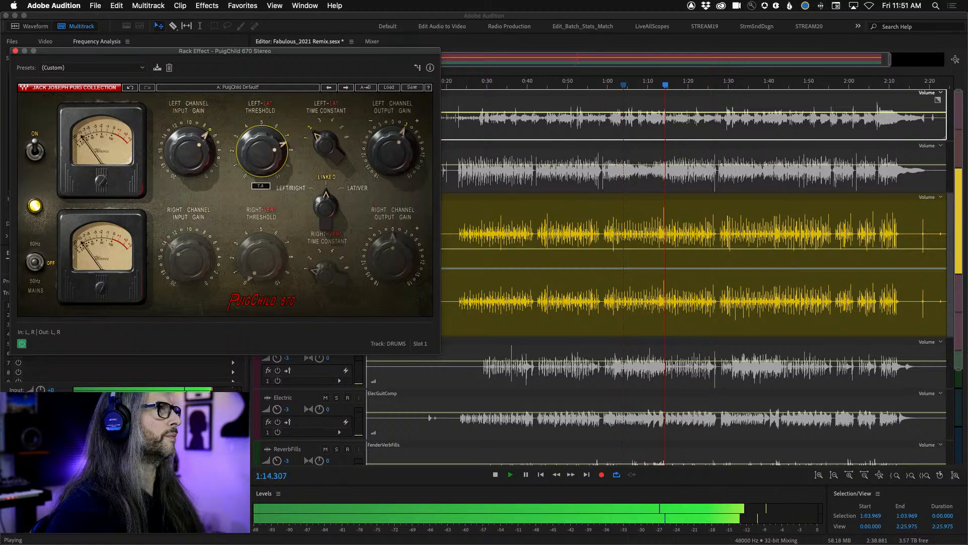
- Compare the drums with the PuigChild 670 bypassed and active, raise its output gain slightly, and close its window
{"action": "left_click", "coordinate": [22, 345]}
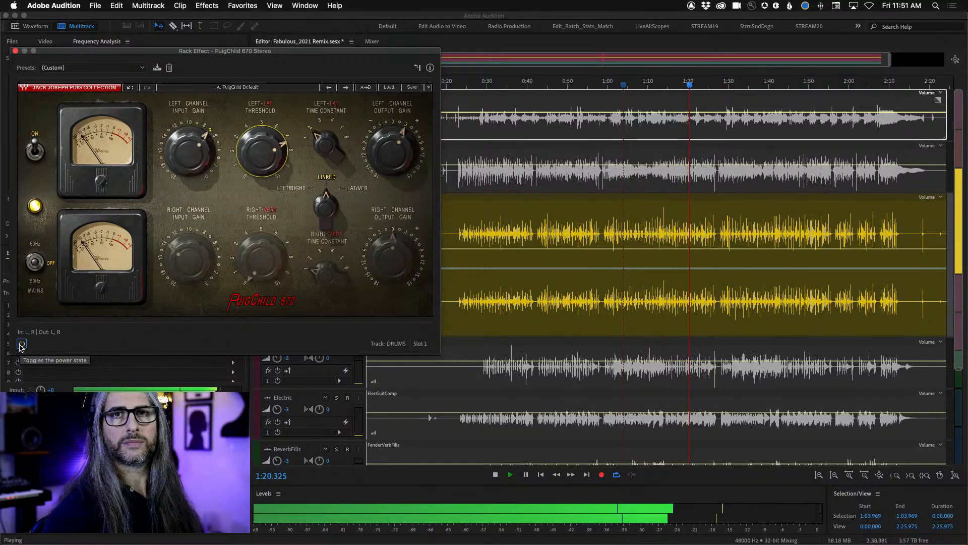
{"action": "left_click", "coordinate": [21, 344]}
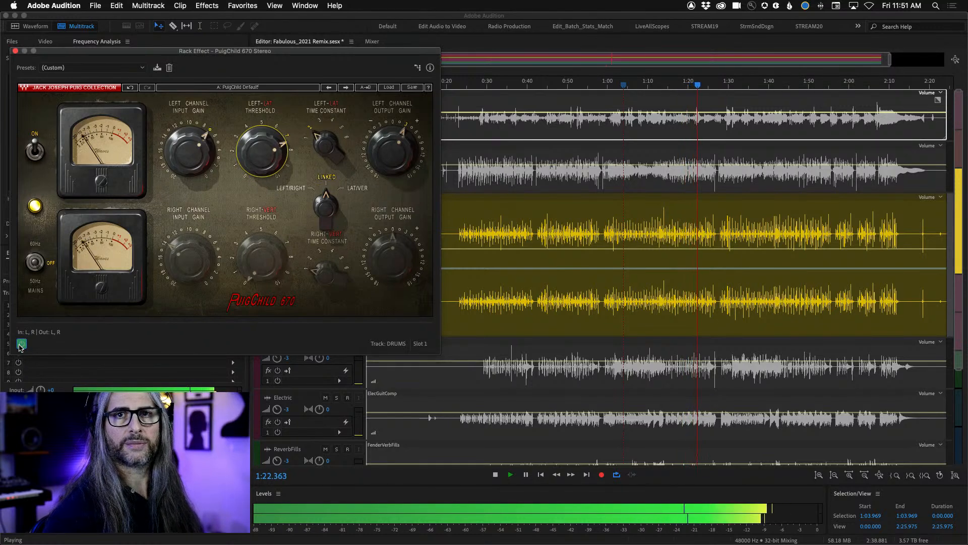
{"action": "left_click_drag", "start_coordinate": [383, 153], "coordinate": [384, 148]}
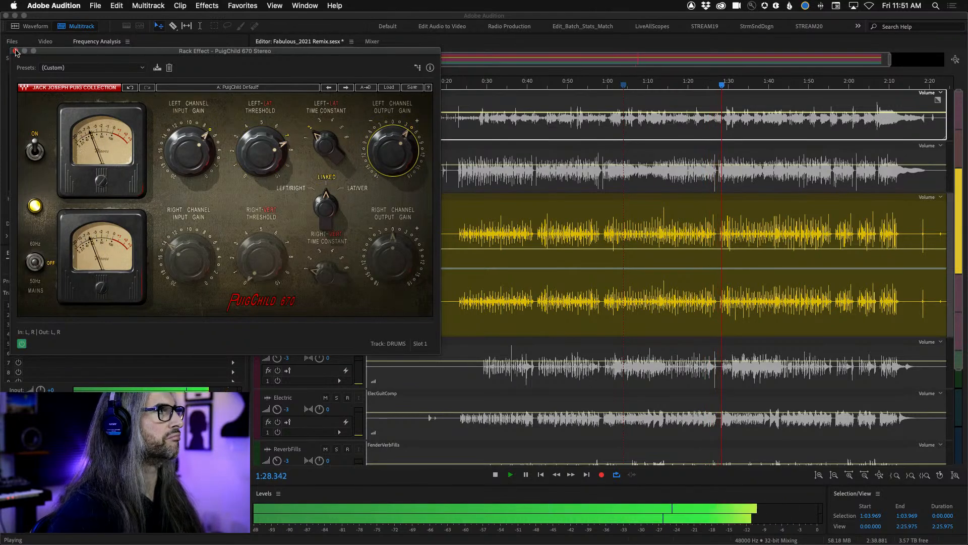
{"action": "left_click", "coordinate": [16, 52]}
{"action": "key", "text": "space"}
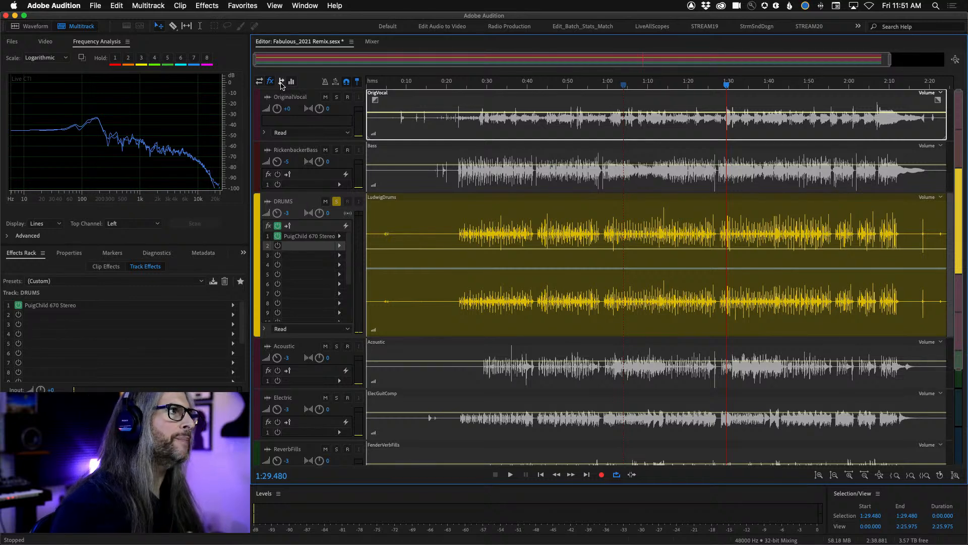
{"action": "left_click", "coordinate": [338, 247]}
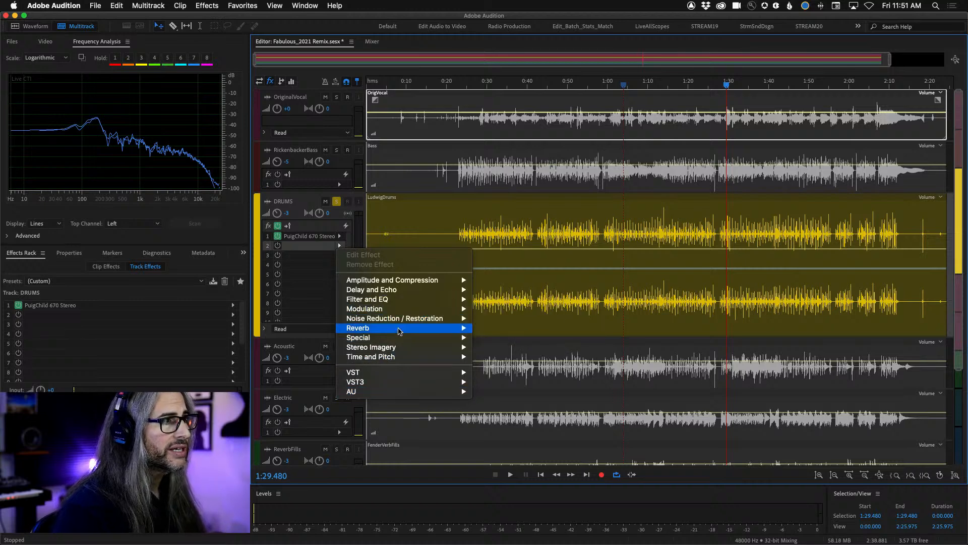
{"action": "mouse_move", "coordinate": [399, 330]}
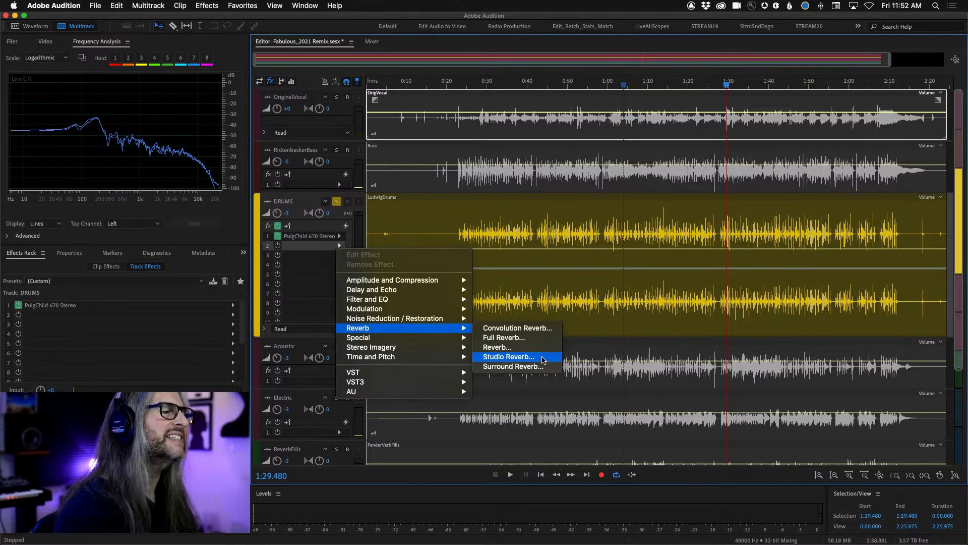
{"action": "left_click", "coordinate": [285, 275]}
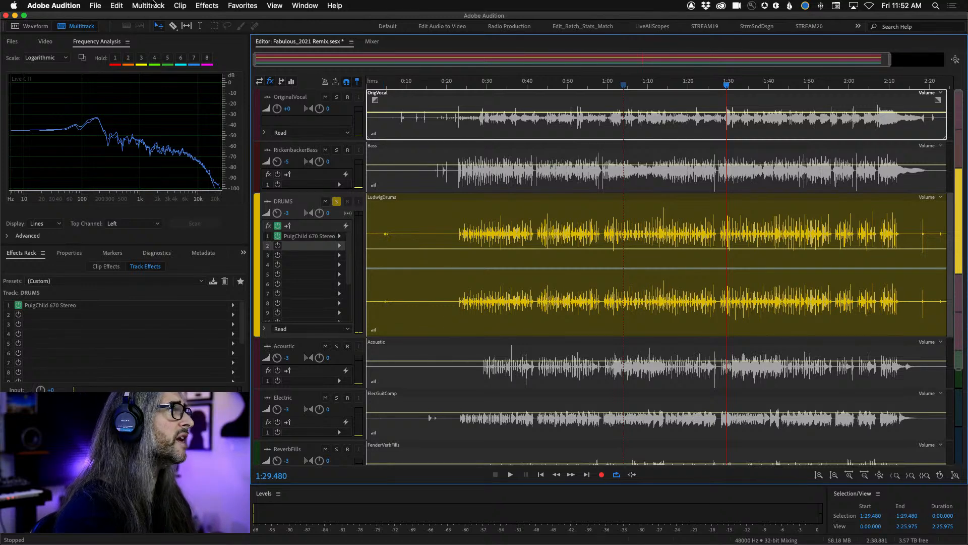
- Add a stereo bus track below DRUMS and name it HALL REVERB
{"action": "left_click", "coordinate": [151, 5]}
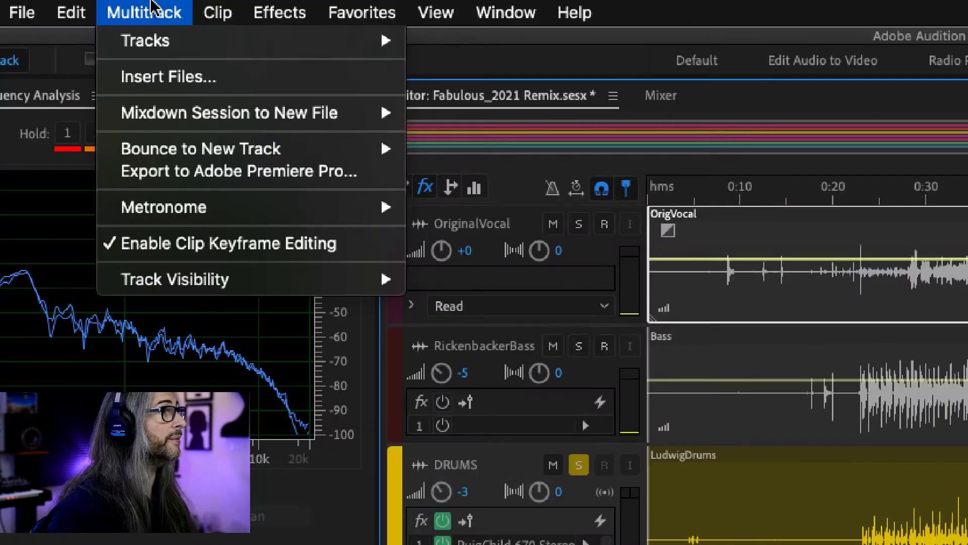
{"action": "mouse_move", "coordinate": [161, 40]}
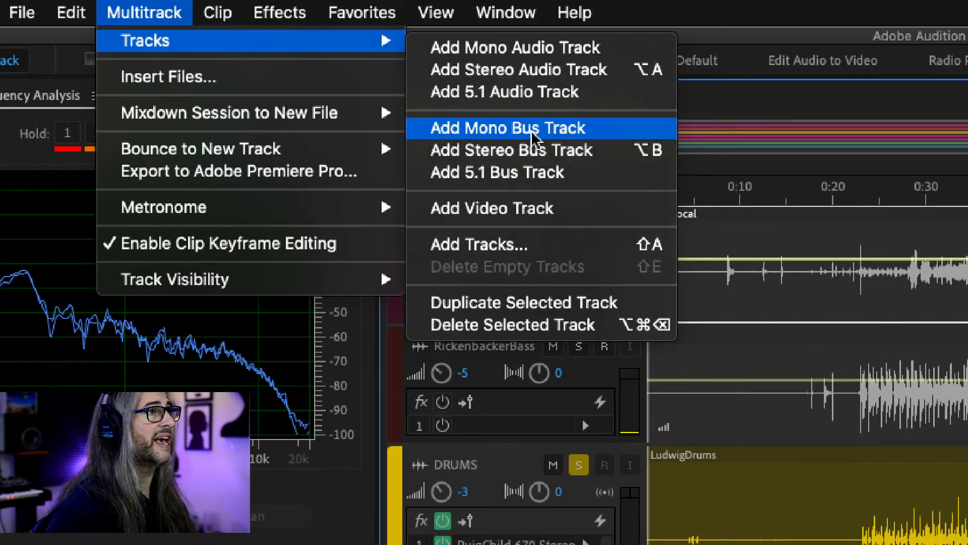
{"action": "left_click", "coordinate": [594, 152]}
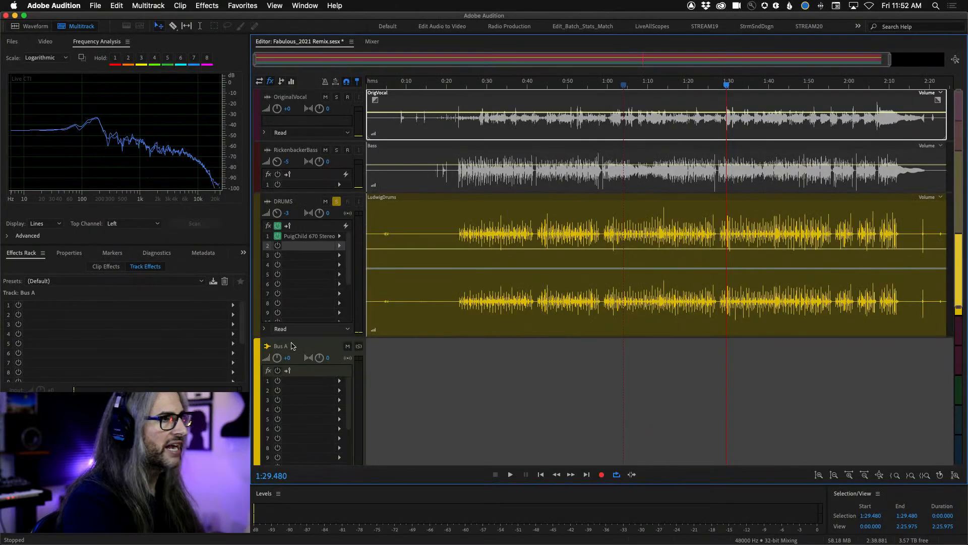
{"action": "double_click", "coordinate": [278, 346]}
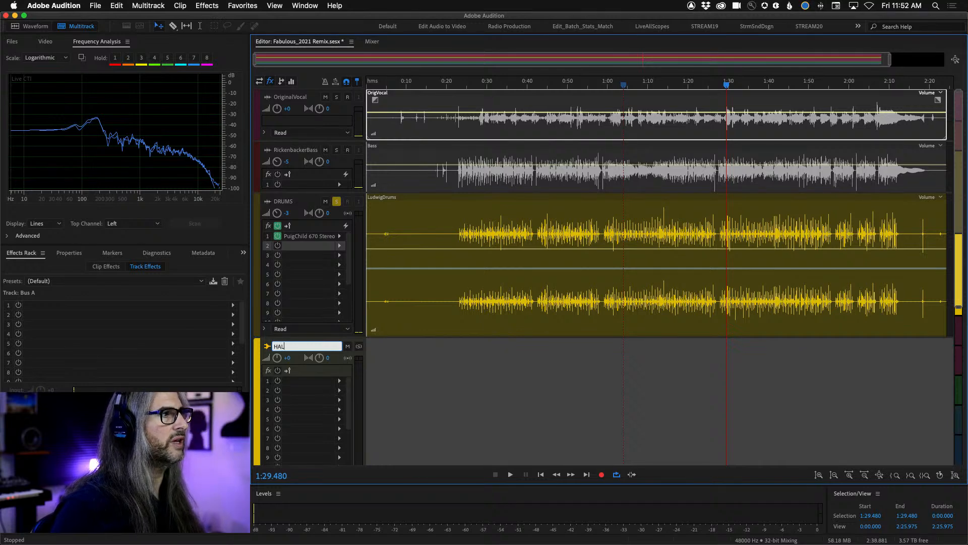
{"action": "key", "text": "Return"}
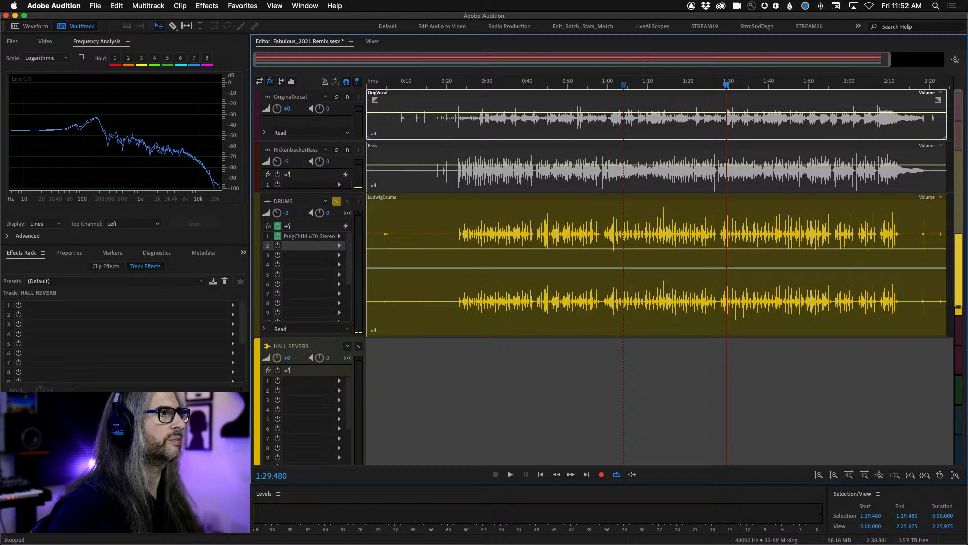
- Load Studio Reverb into slot 1 of the HALL REVERB bus and apply the Great Hall preset
{"action": "left_click", "coordinate": [339, 382]}
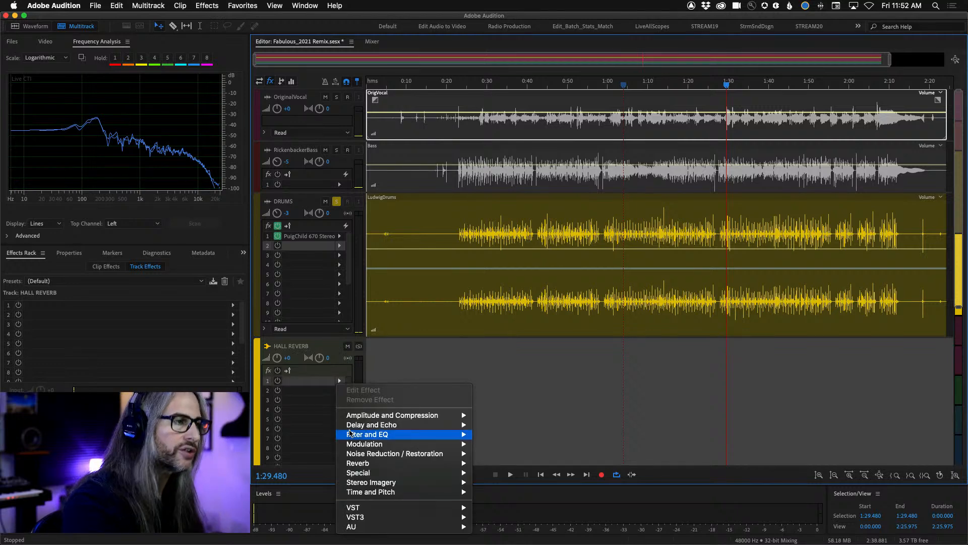
{"action": "mouse_move", "coordinate": [383, 466]}
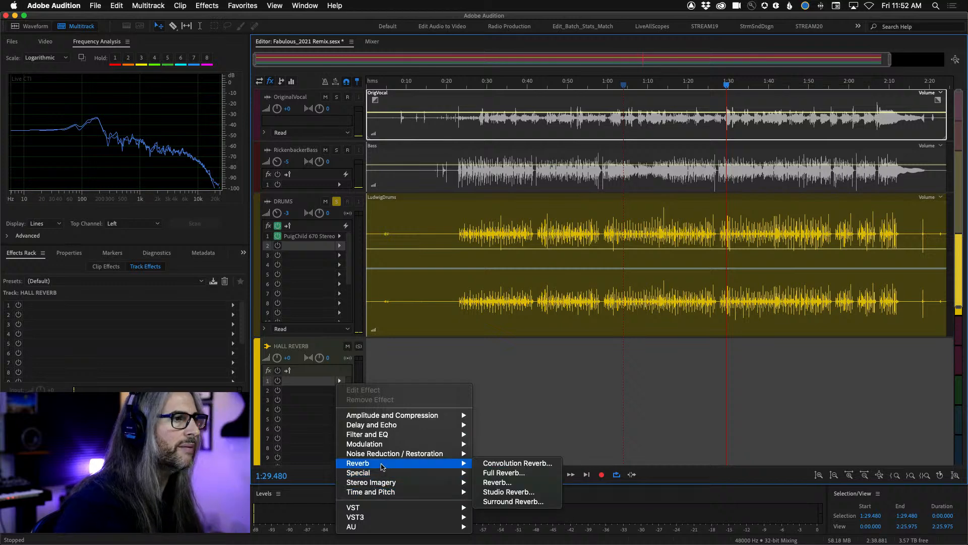
{"action": "left_click", "coordinate": [547, 494]}
{"action": "left_click", "coordinate": [503, 172]}
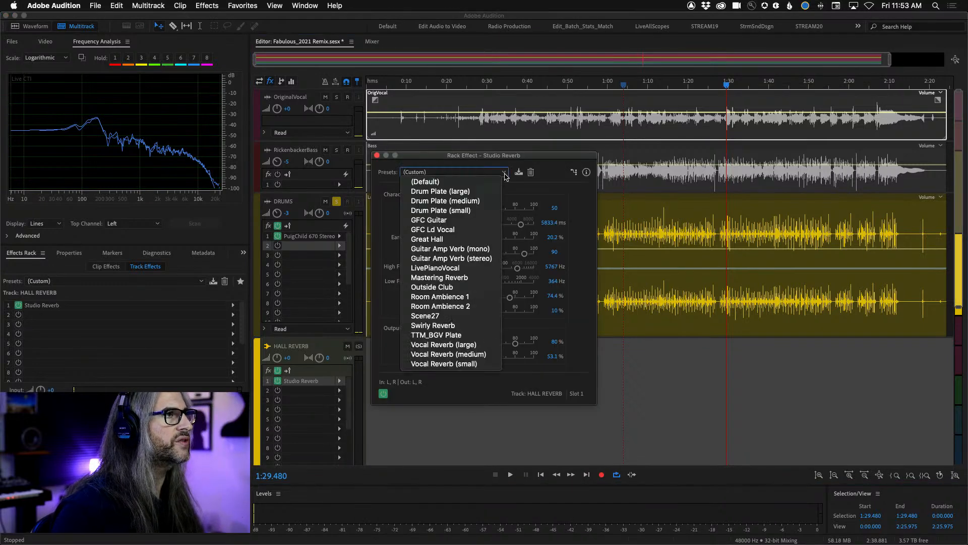
{"action": "left_click", "coordinate": [449, 239]}
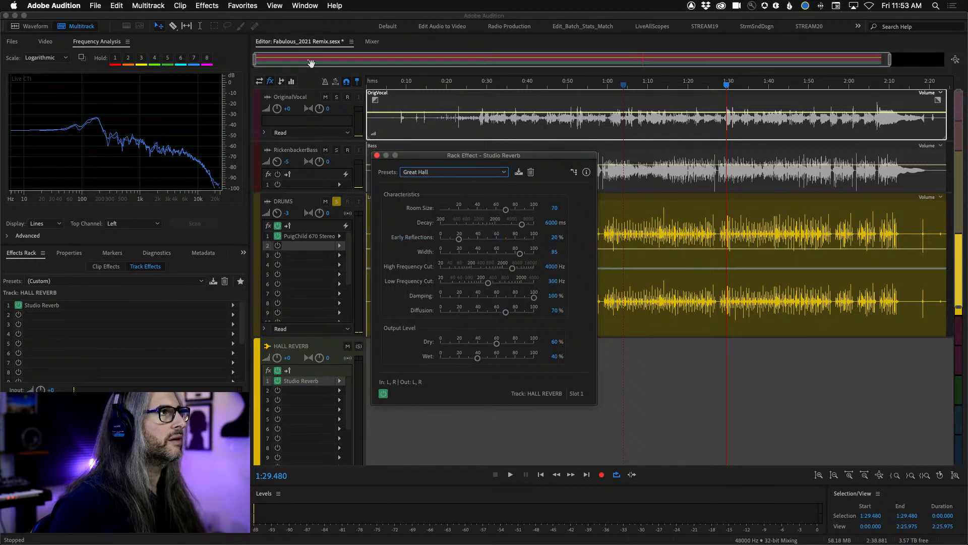
- In the mixer, switch the DRUMS track's S1 send to pre-fader, then pull its volume fader fully down and return it to -3.4 dB
{"action": "left_click", "coordinate": [373, 42]}
{"action": "left_click_drag", "start_coordinate": [446, 159], "coordinate": [674, 124]}
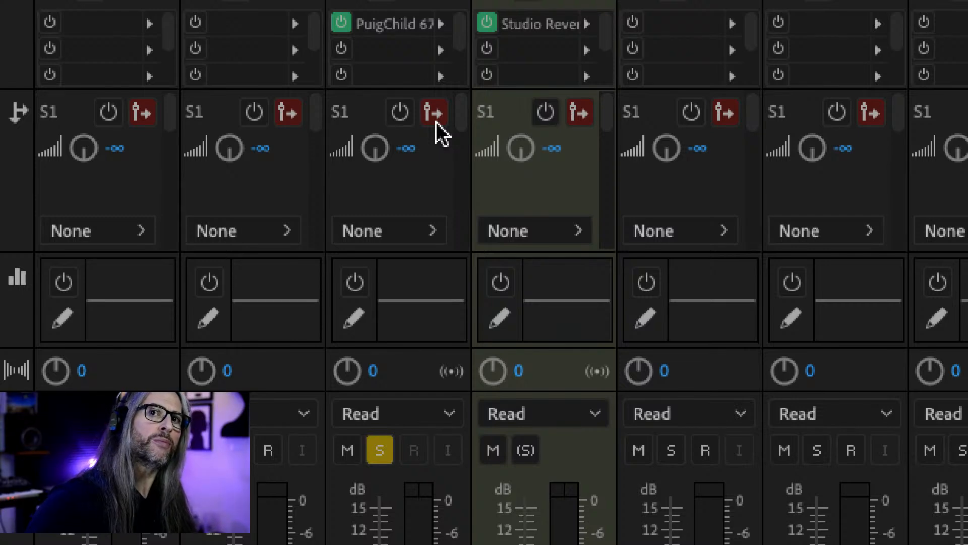
{"action": "left_click", "coordinate": [435, 119]}
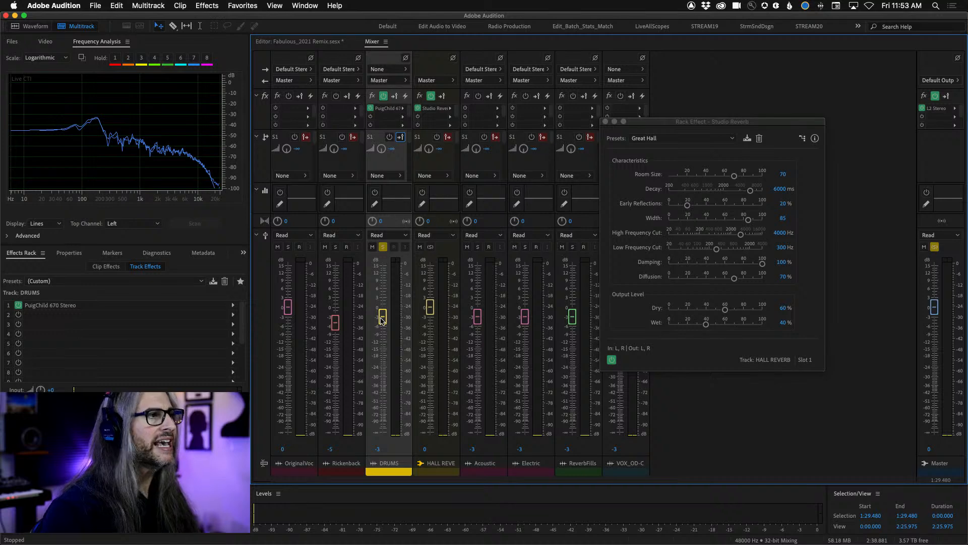
{"action": "left_click_drag", "start_coordinate": [382, 318], "coordinate": [391, 486]}
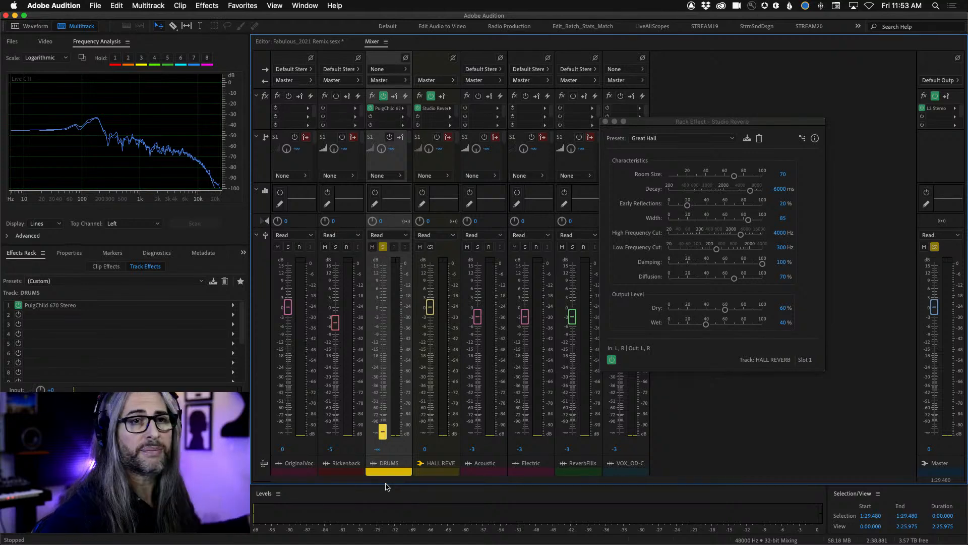
{"action": "left_click_drag", "start_coordinate": [386, 434], "coordinate": [387, 316]}
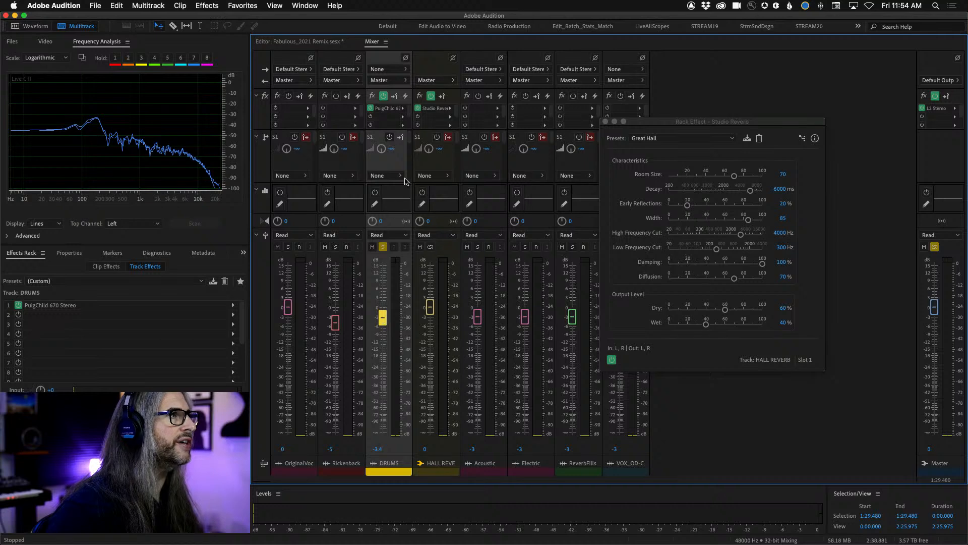
- Enable the DRUMS track's S1 send, assign it to HALL REVERB, and set its level to -104.1 dB and pan to L2.4
{"action": "left_click", "coordinate": [390, 139]}
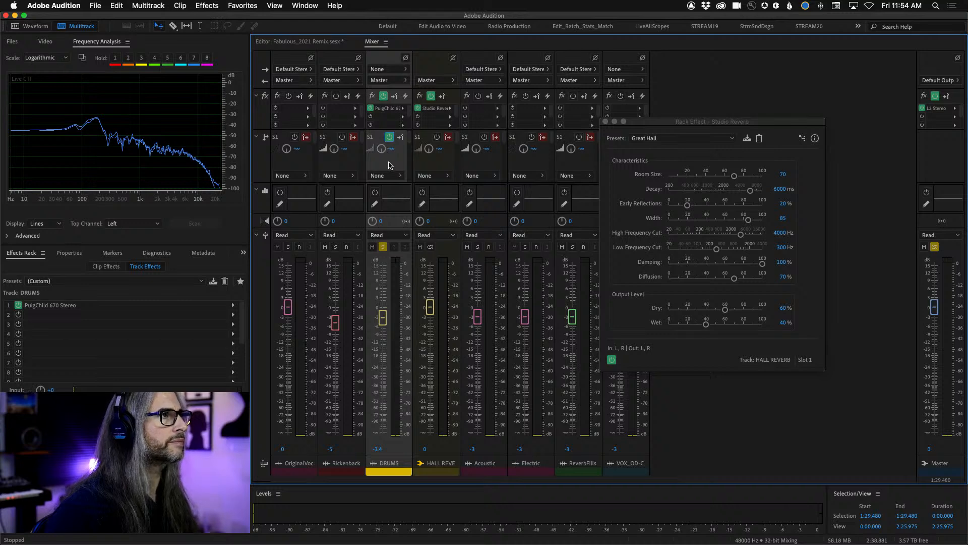
{"action": "left_click", "coordinate": [394, 174]}
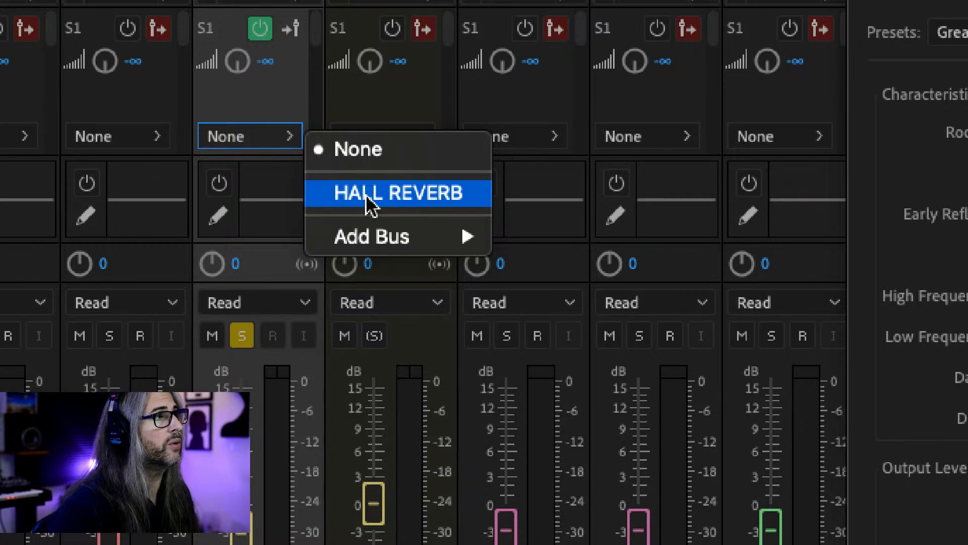
{"action": "mouse_move", "coordinate": [396, 242]}
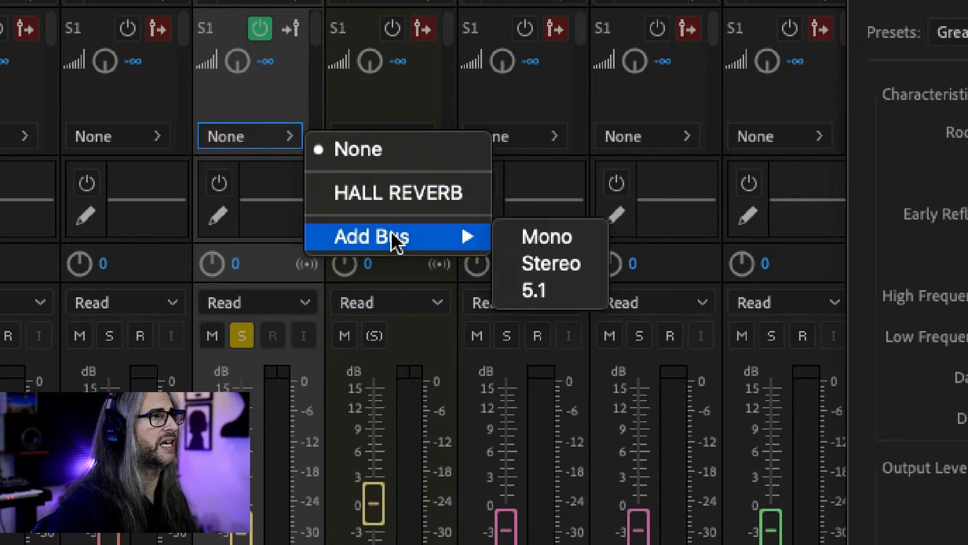
{"action": "left_click", "coordinate": [385, 191]}
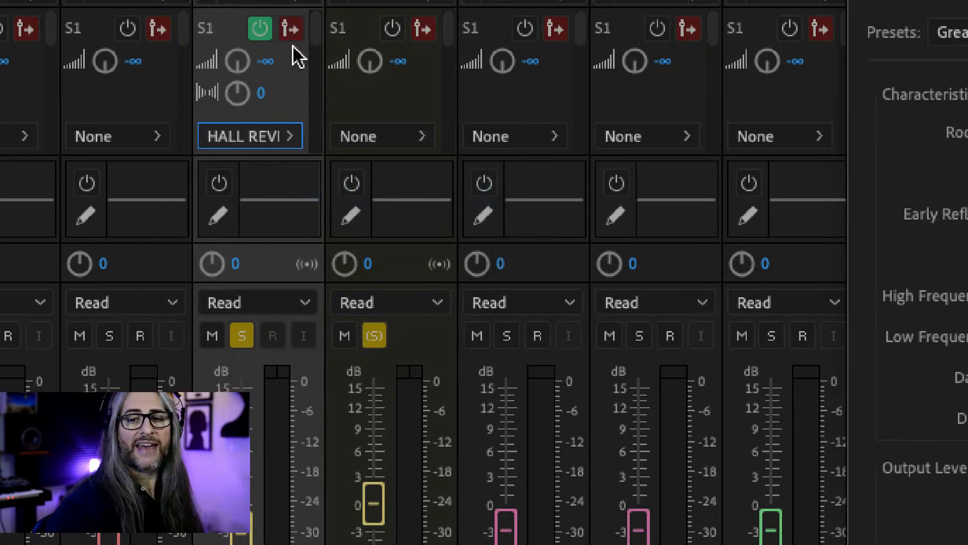
{"action": "left_click_drag", "start_coordinate": [238, 61], "coordinate": [234, 121]}
{"action": "left_click_drag", "start_coordinate": [241, 174], "coordinate": [240, 208]}
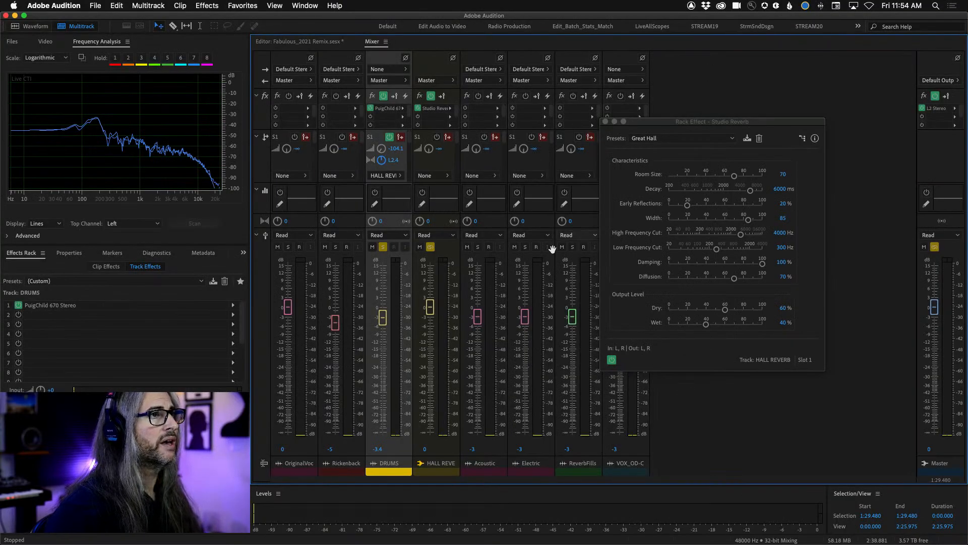
- Set the Studio Reverb output level on the HALL REVERB bus to 0% dry and 100% wet
{"action": "left_click", "coordinate": [720, 122]}
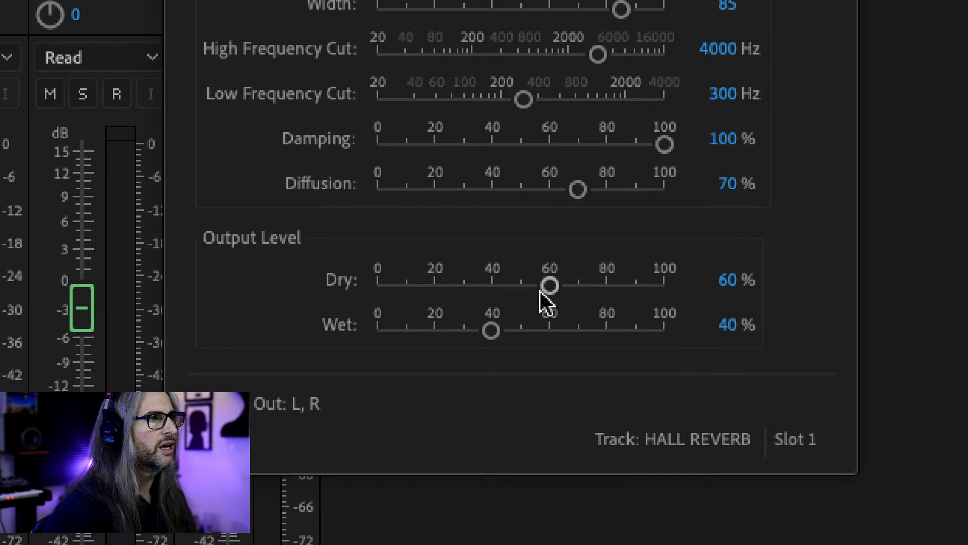
{"action": "left_click_drag", "start_coordinate": [547, 289], "coordinate": [284, 285]}
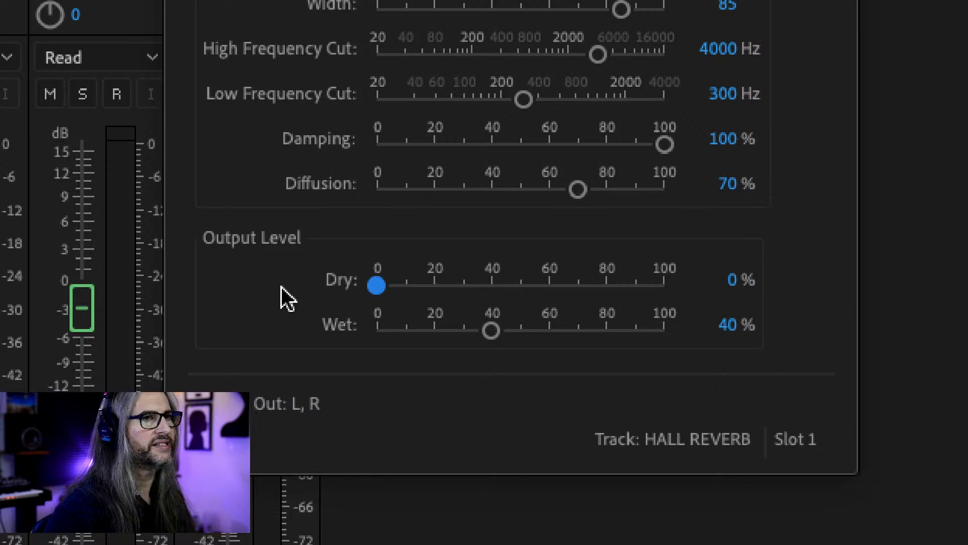
{"action": "left_click_drag", "start_coordinate": [491, 330], "coordinate": [743, 346]}
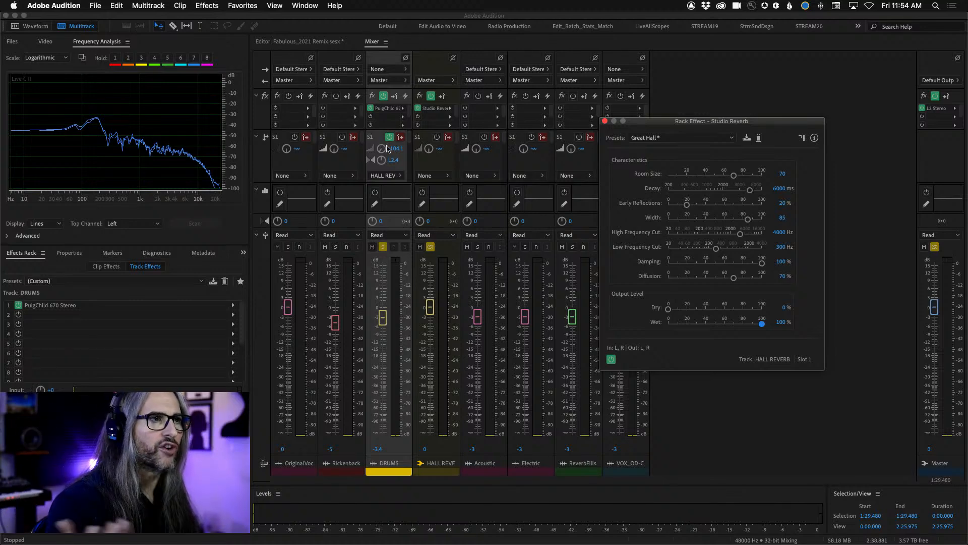
- During playback, raise the DRUMS send level to +5.1 dB and compare the drums with the send off and on
{"action": "key", "text": "space"}
{"action": "left_click_drag", "start_coordinate": [383, 149], "coordinate": [388, 90]}
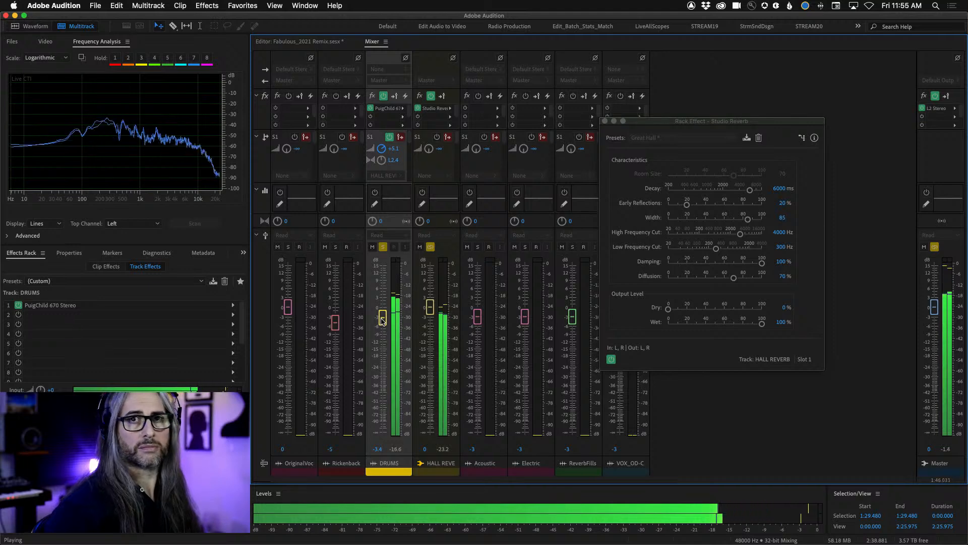
{"action": "left_click", "coordinate": [388, 138]}
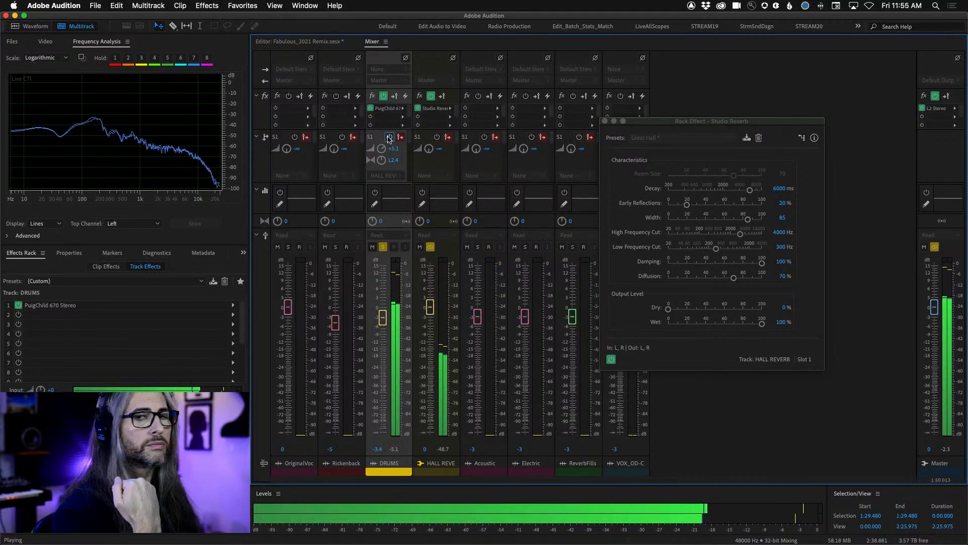
{"action": "left_click", "coordinate": [388, 138]}
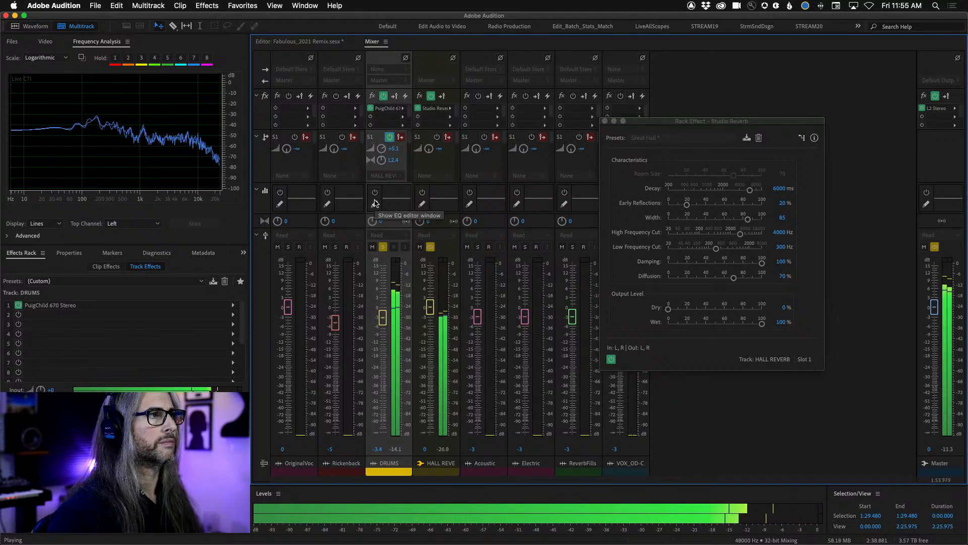
{"action": "key", "text": "space"}
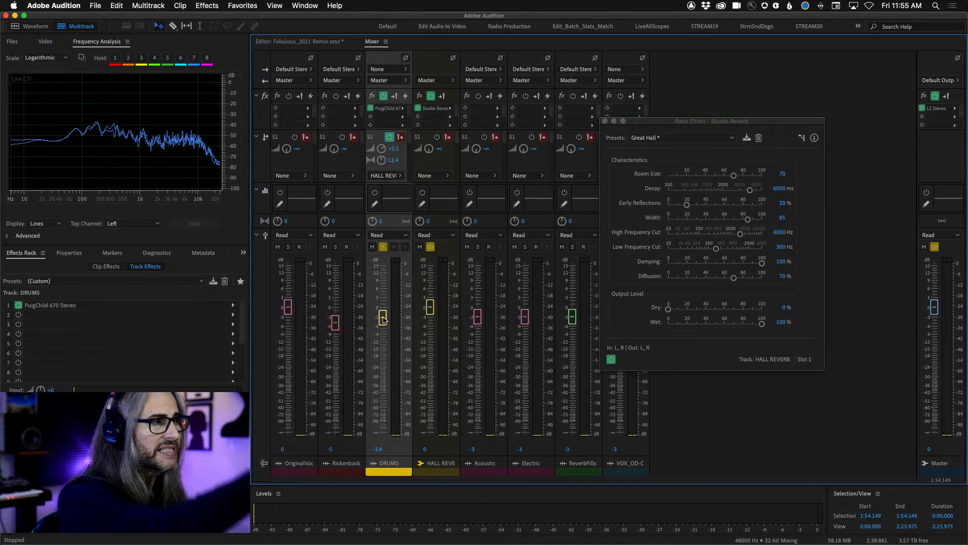
- Pull the DRUMS volume fader fully down and play the session with the send still post-fader
{"action": "left_click_drag", "start_coordinate": [383, 319], "coordinate": [386, 442]}
{"action": "key", "text": "space"}
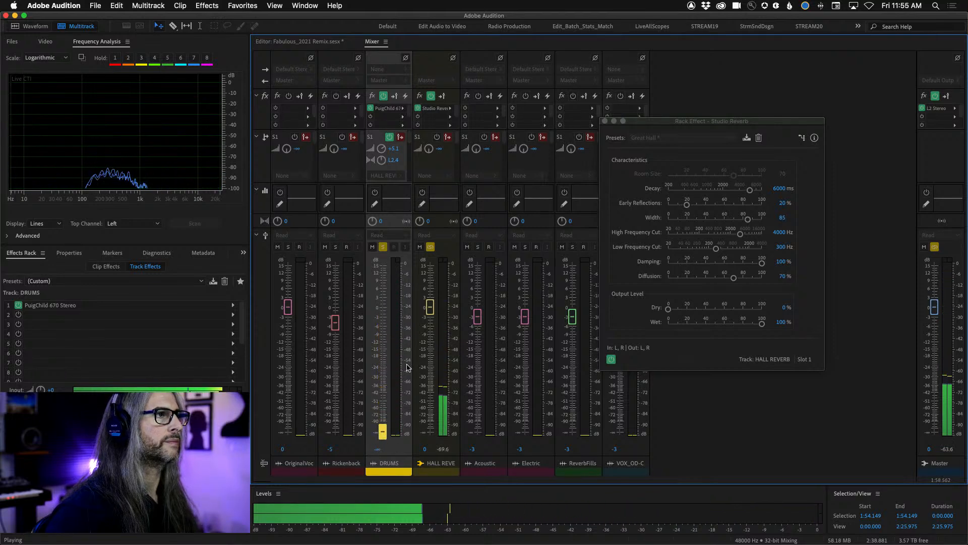
{"action": "left_click", "coordinate": [295, 42]}
{"action": "left_click", "coordinate": [372, 42]}
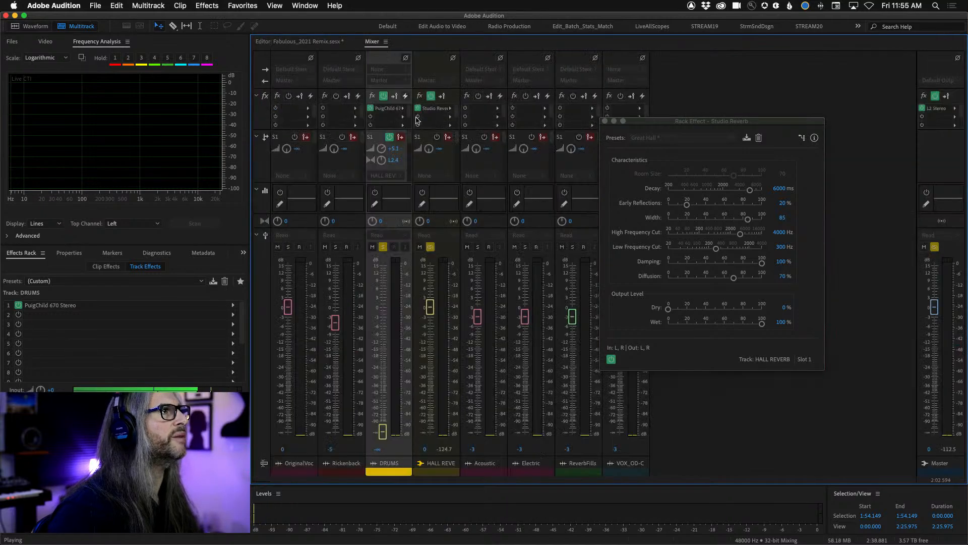
{"action": "key", "text": "space"}
- Switch the DRUMS send to pre-fader and lower the HALL REVERB bus fader to -6.3 dB during playback
{"action": "mouse_move", "coordinate": [382, 432]}
{"action": "left_mouse_down"}
{"action": "mouse_move", "coordinate": [384, 308]}
{"action": "mouse_move", "coordinate": [383, 432]}
{"action": "left_mouse_up"}
{"action": "key", "text": "space"}
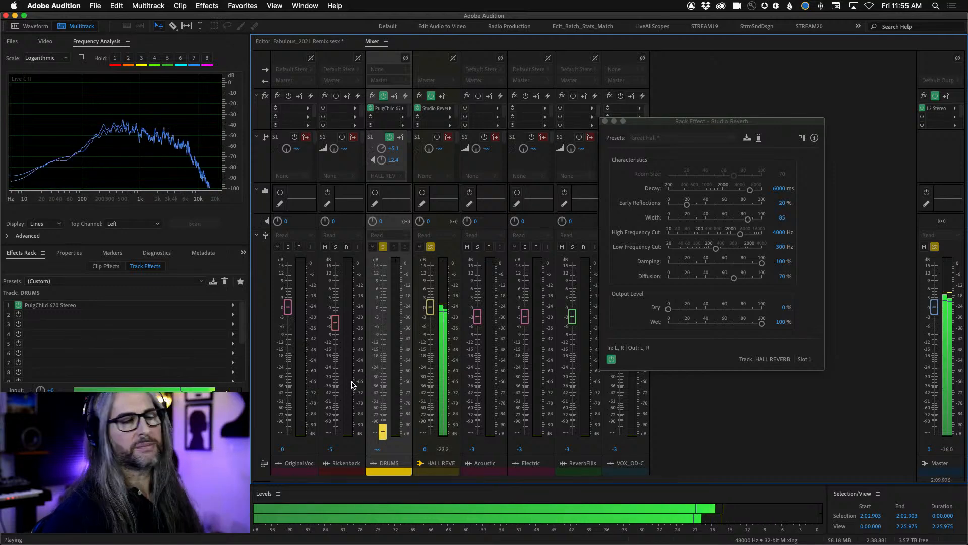
{"action": "left_click_drag", "start_coordinate": [430, 306], "coordinate": [433, 331]}
{"action": "key", "text": "space"}
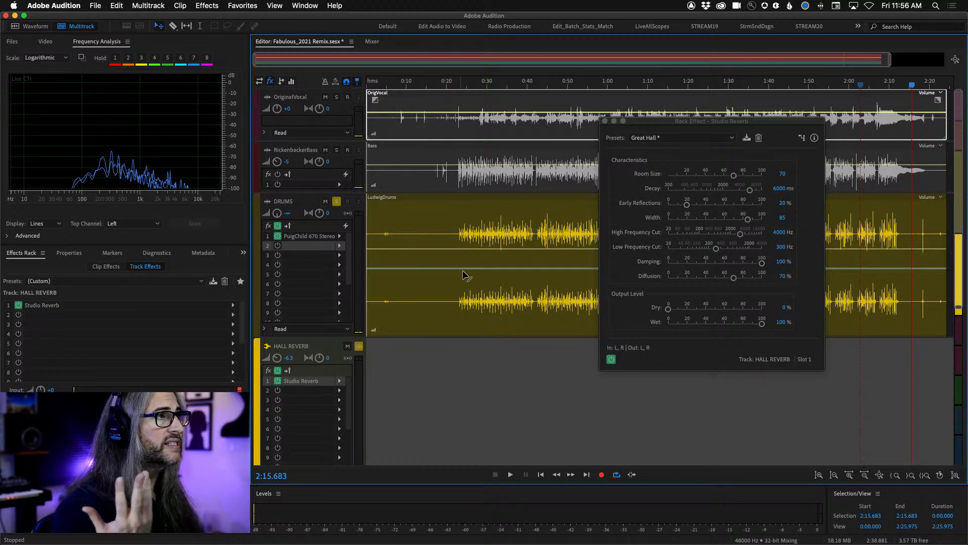
- Solo OriginalVocal and route it to HALL REVERB through a pre-fader S1 send at -2.1 dB, with the DRUMS send turned off
{"action": "left_click", "coordinate": [337, 98]}
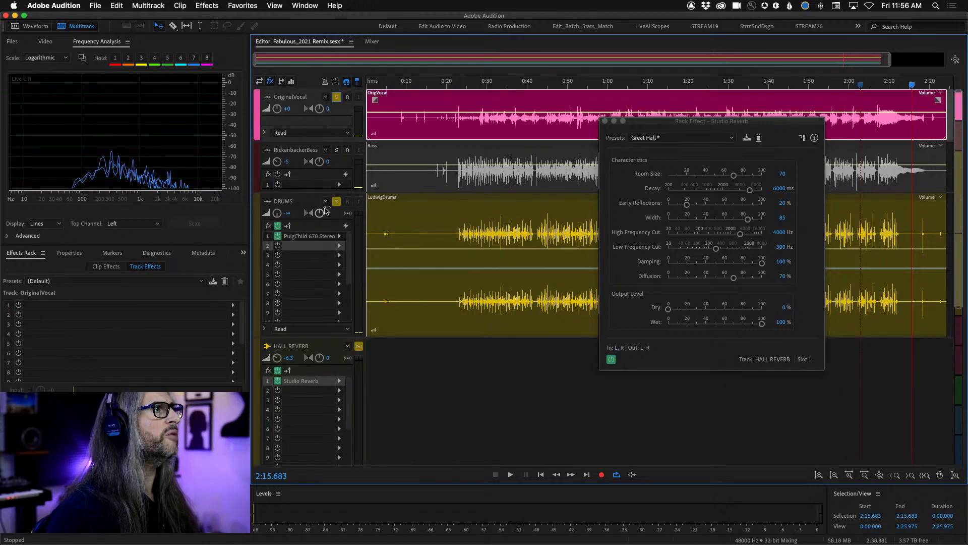
{"action": "left_click", "coordinate": [365, 43]}
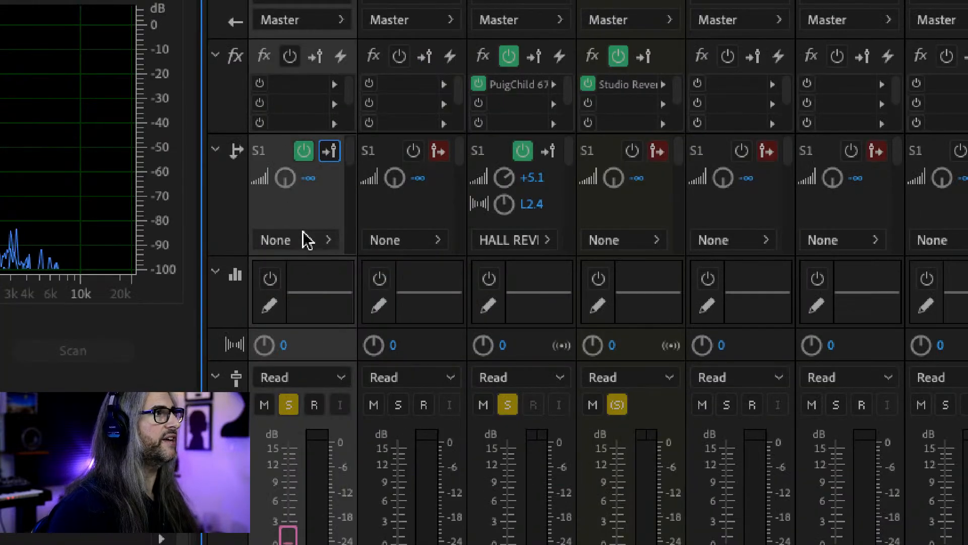
{"action": "left_click", "coordinate": [296, 176]}
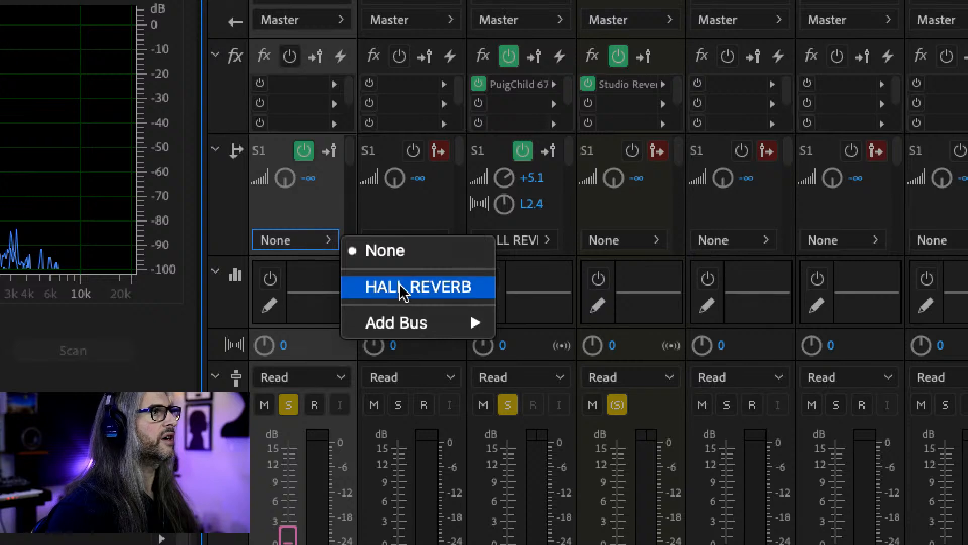
{"action": "left_click", "coordinate": [389, 297]}
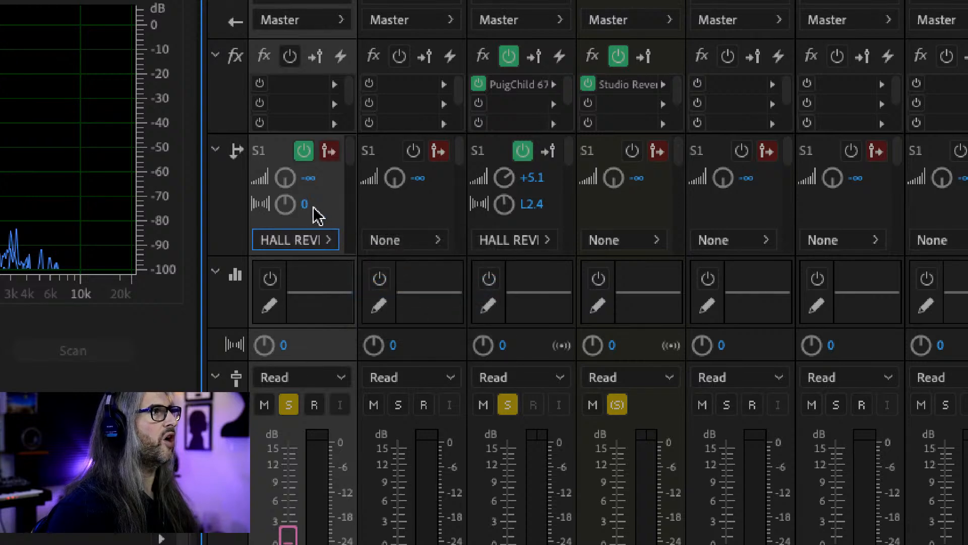
{"action": "left_click", "coordinate": [522, 154]}
{"action": "left_click_drag", "start_coordinate": [286, 186], "coordinate": [292, 83]}
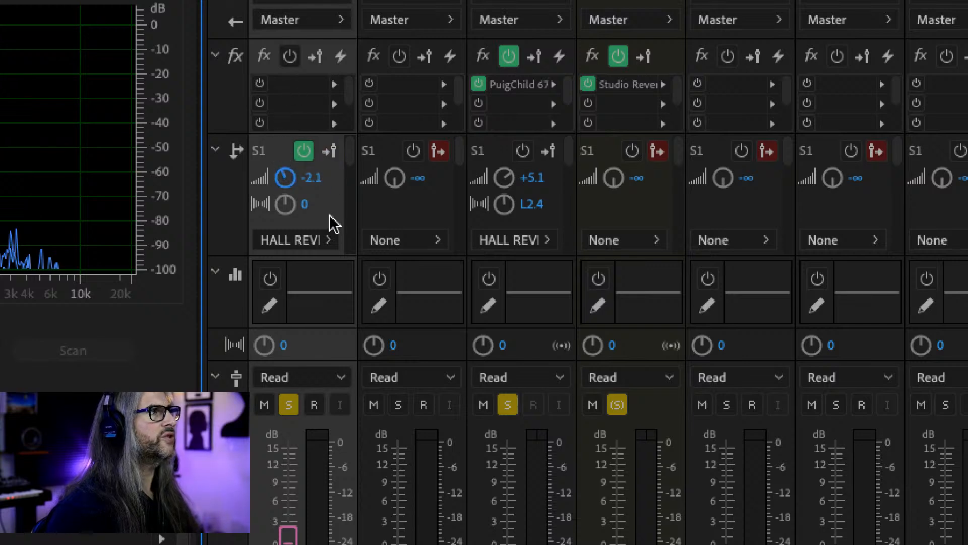
- Clear the OriginalVocal send's assignment, then reassign it to HALL REVERB and switch it back to pre-fader
{"action": "left_click", "coordinate": [325, 238]}
{"action": "left_click", "coordinate": [367, 249]}
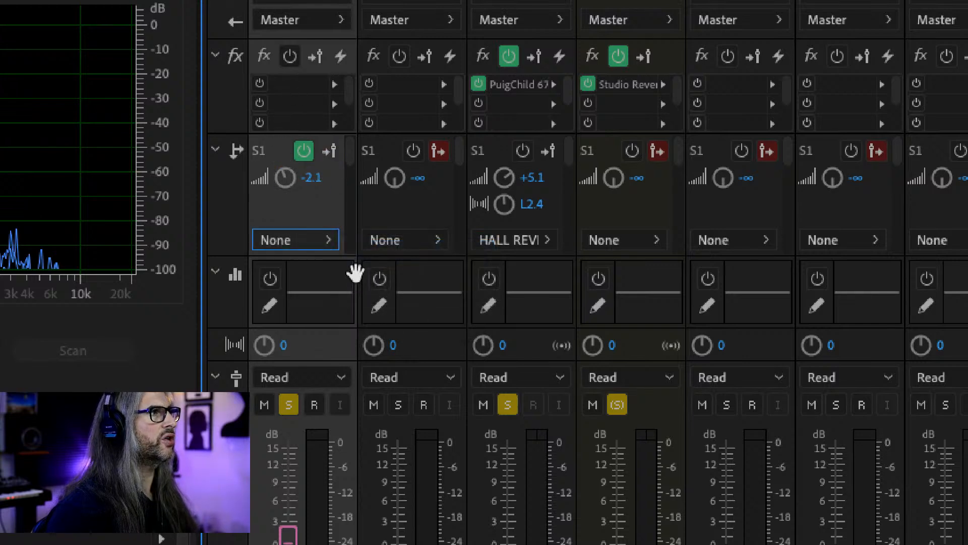
{"action": "left_click", "coordinate": [321, 241]}
{"action": "left_click", "coordinate": [371, 283]}
{"action": "left_click", "coordinate": [330, 151]}
{"action": "left_click", "coordinate": [330, 151]}
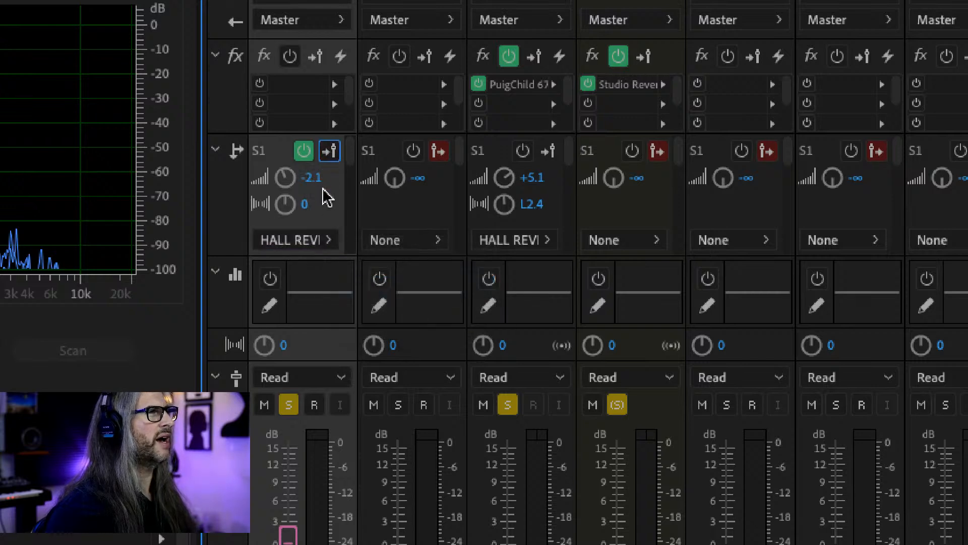
- Sweep the OriginalVocal send level down to -38.4 dB, set it to -4.8 dB, and play a short passage
{"action": "left_click_drag", "start_coordinate": [285, 178], "coordinate": [310, 283]}
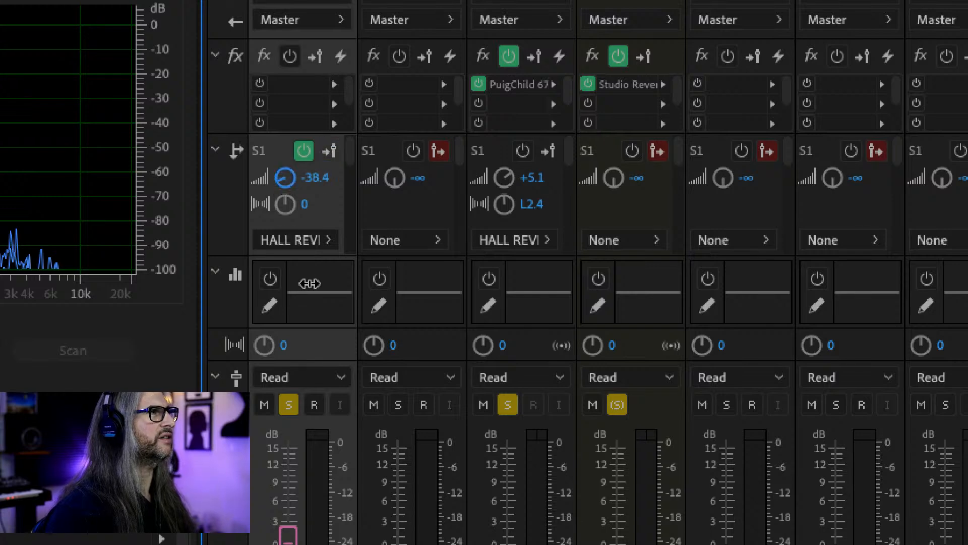
{"action": "left_click_drag", "start_coordinate": [317, 184], "coordinate": [288, 69]}
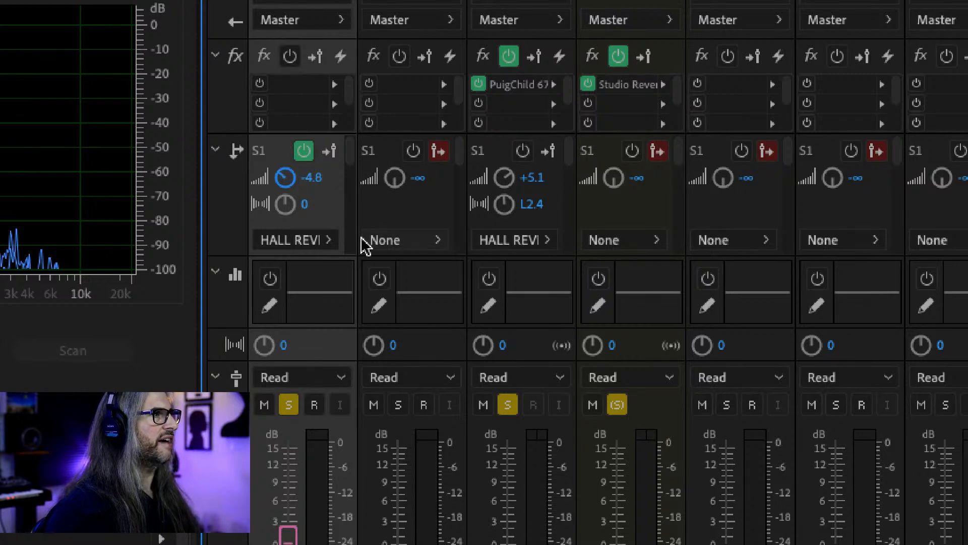
{"action": "key", "text": "space"}
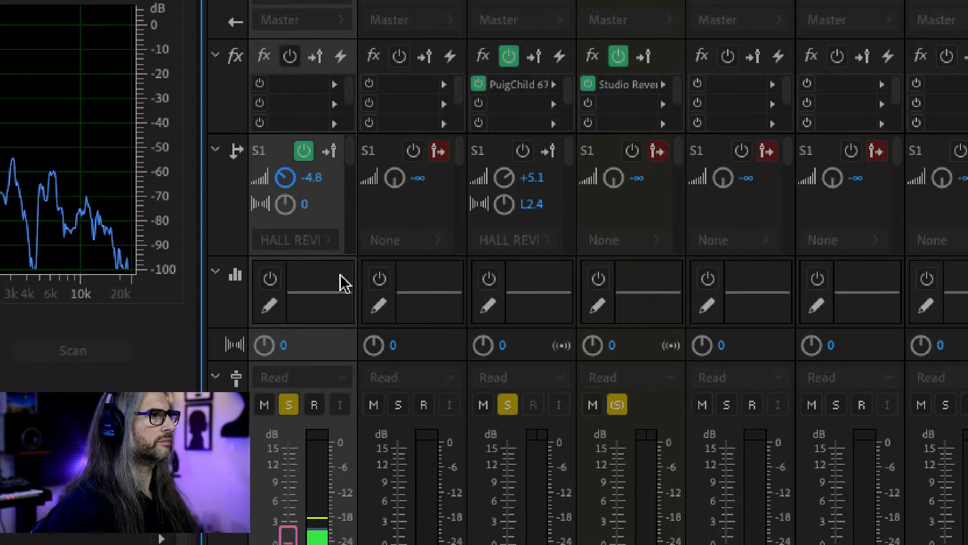
{"action": "key", "text": "space"}
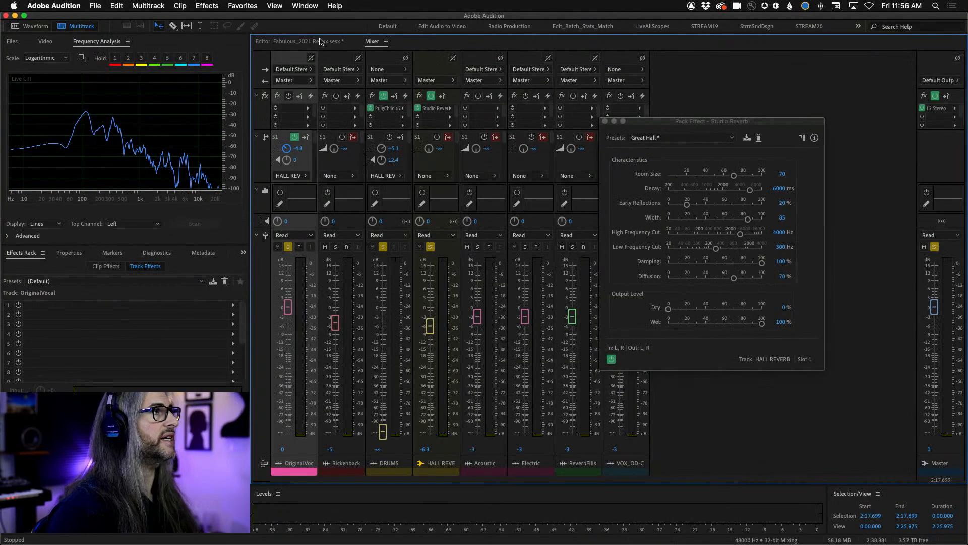
- Play the session from about 0:28 and raise the OriginalVocal send level to +1.5 dB in the mixer
{"action": "left_click", "coordinate": [320, 41]}
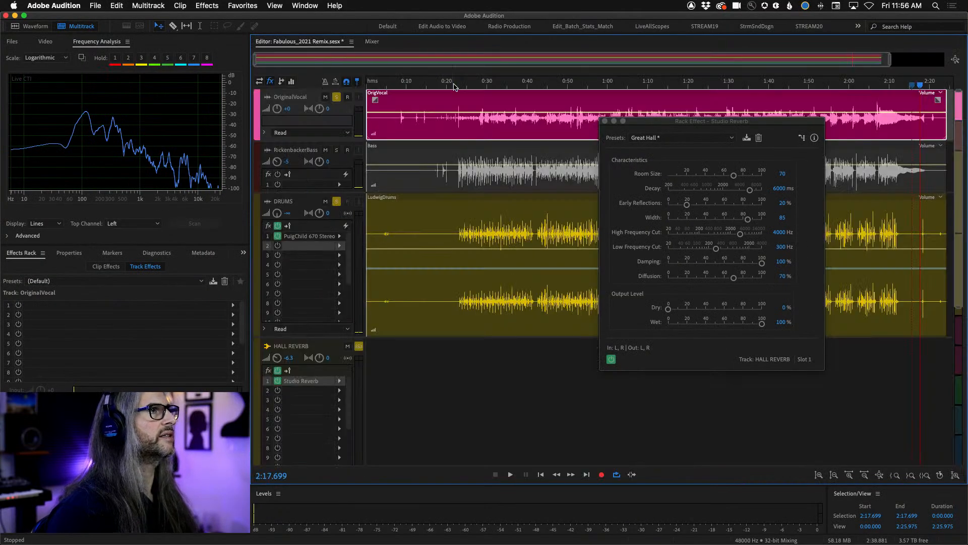
{"action": "left_click", "coordinate": [480, 82]}
{"action": "key", "text": "space"}
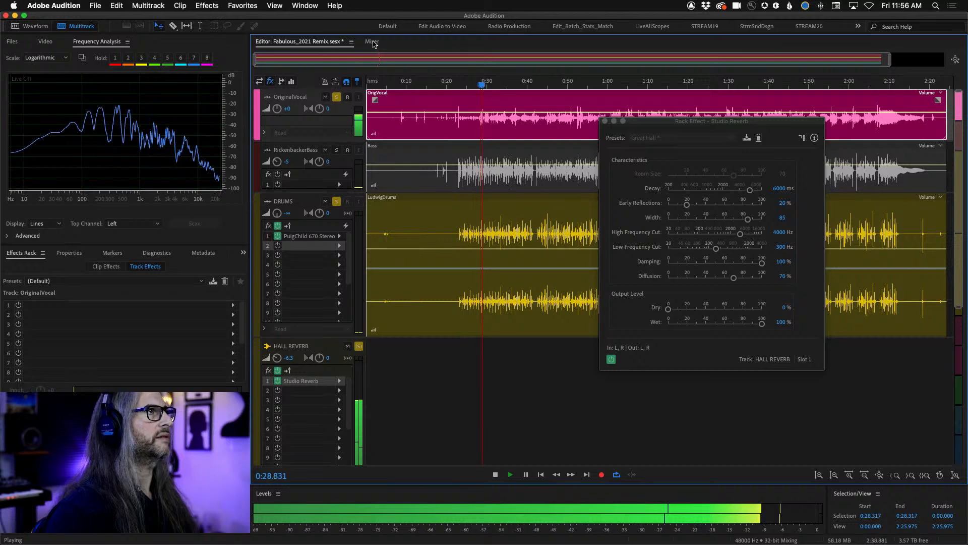
{"action": "key", "text": "alt+2"}
{"action": "left_click_drag", "start_coordinate": [288, 149], "coordinate": [289, 127]}
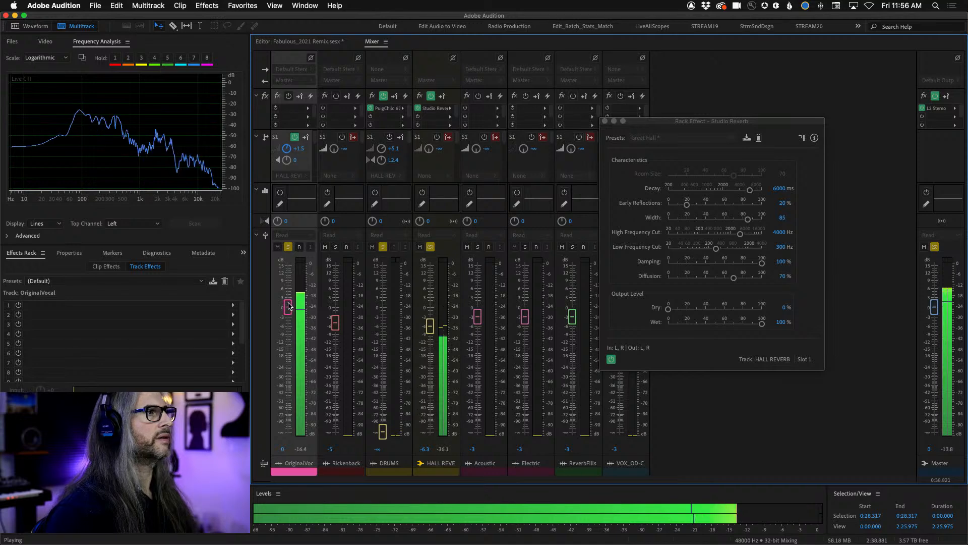
- Pull the OriginalVocal fader fully down to hear only its reverb, raise it to 0.2 dB, and stop playback
{"action": "left_click_drag", "start_coordinate": [288, 306], "coordinate": [290, 473]}
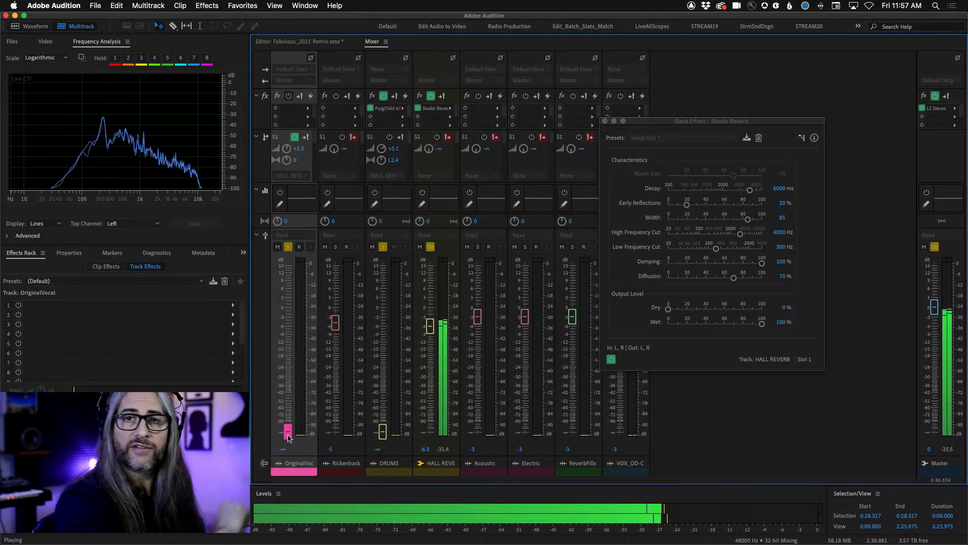
{"action": "left_click_drag", "start_coordinate": [288, 437], "coordinate": [304, 312]}
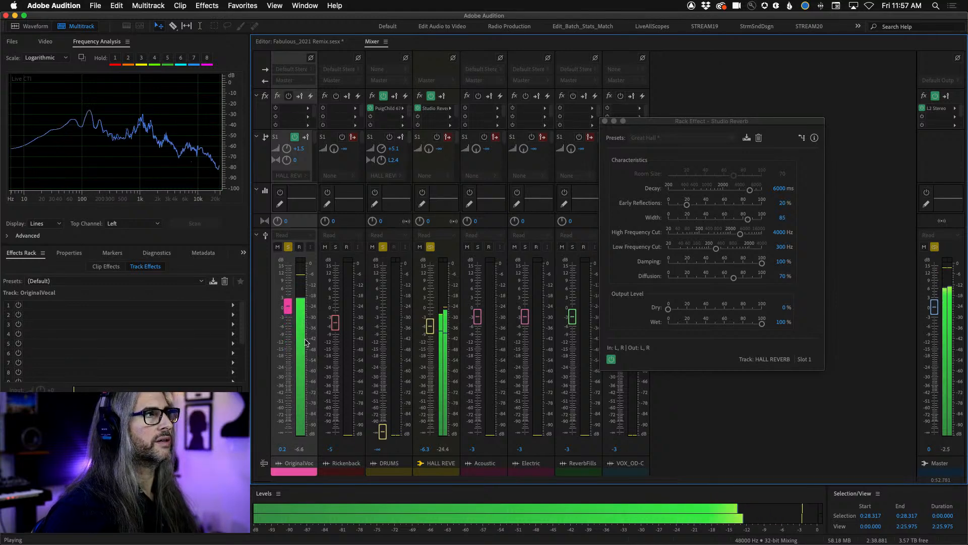
{"action": "key", "text": "space"}
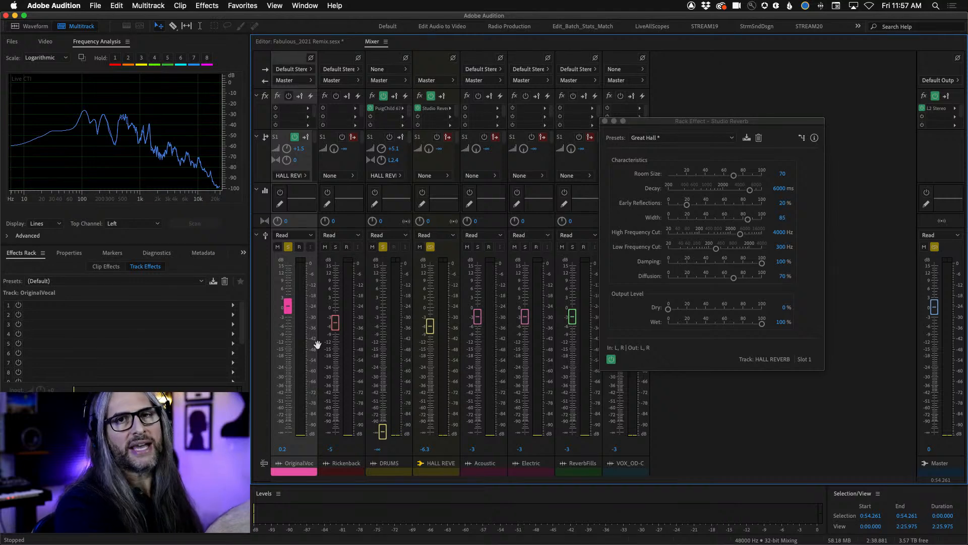
- Solo the RickenbackerBass track, check the session in the multitrack editor, and return to the mixer
{"action": "left_click", "coordinate": [337, 247]}
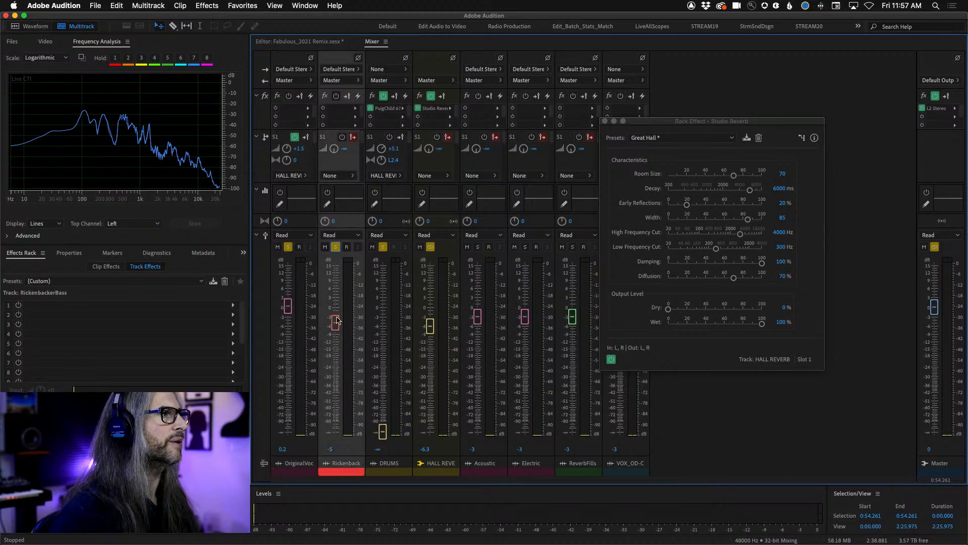
{"action": "left_click", "coordinate": [293, 43]}
{"action": "left_click", "coordinate": [371, 41]}
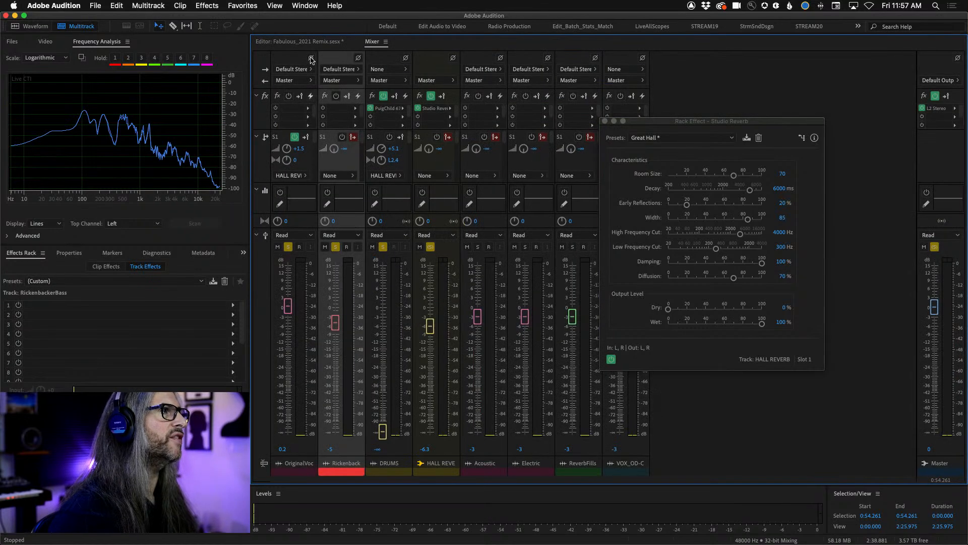
- Play the session from about 0:42, raise the DRUMS fader to -1.9 dB in the mixer, and stop playback
{"action": "left_click", "coordinate": [295, 44]}
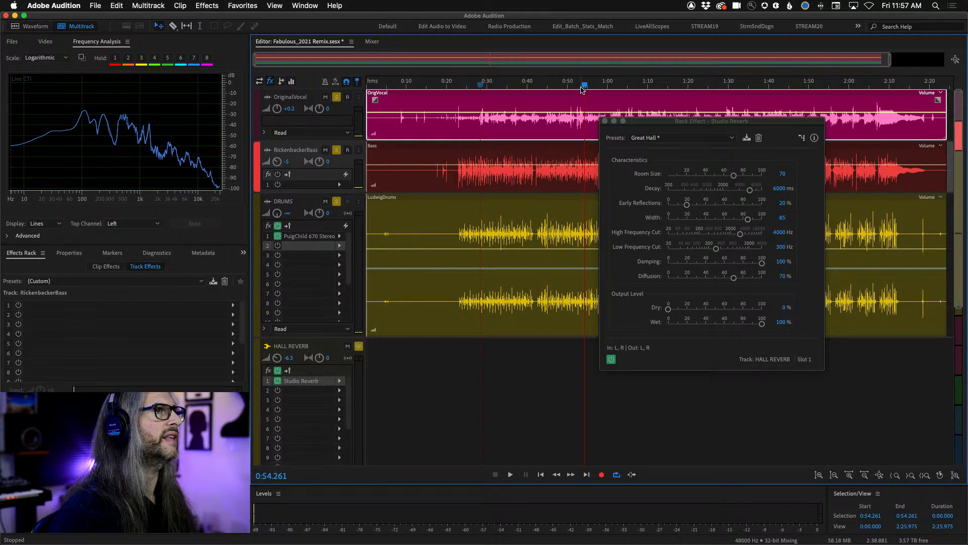
{"action": "left_click", "coordinate": [536, 86]}
{"action": "key", "text": "space"}
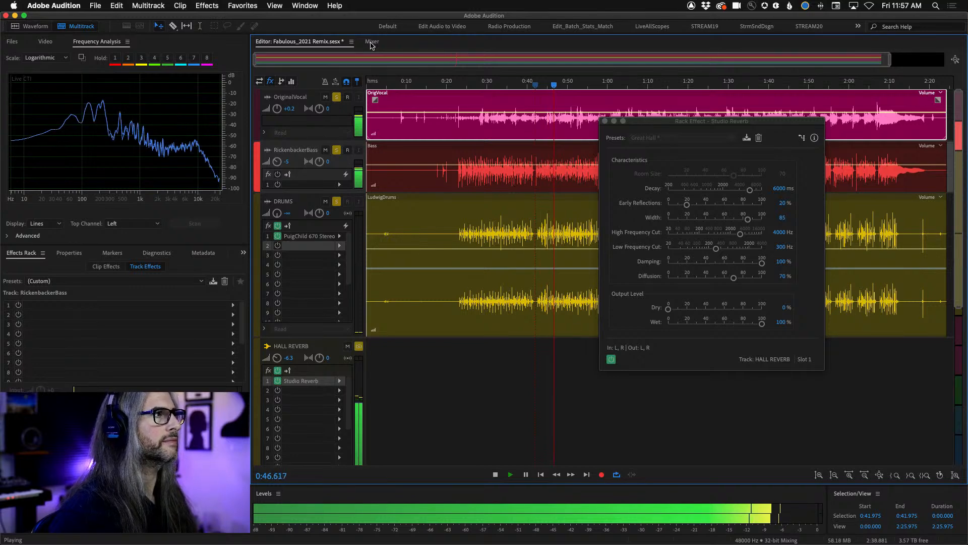
{"action": "left_click", "coordinate": [372, 42]}
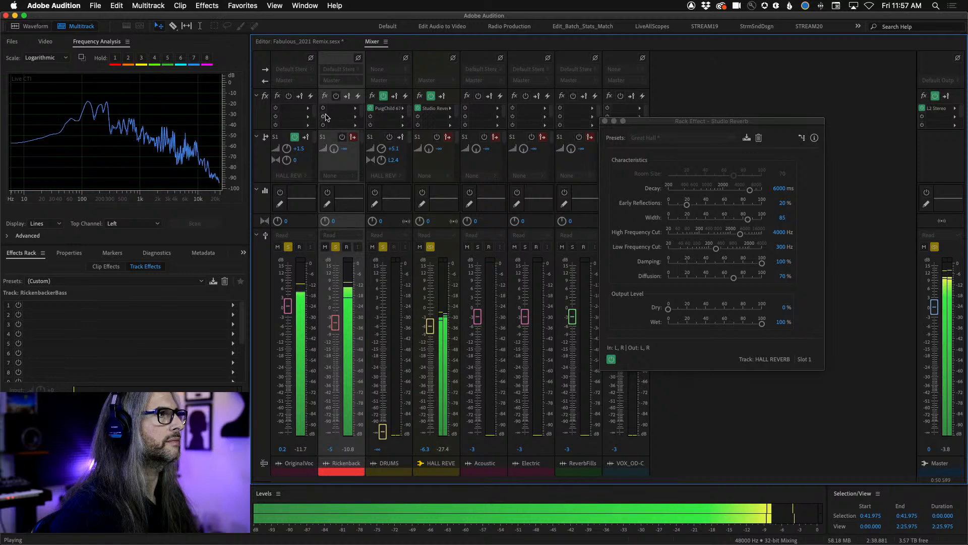
{"action": "left_click_drag", "start_coordinate": [383, 432], "coordinate": [392, 319]}
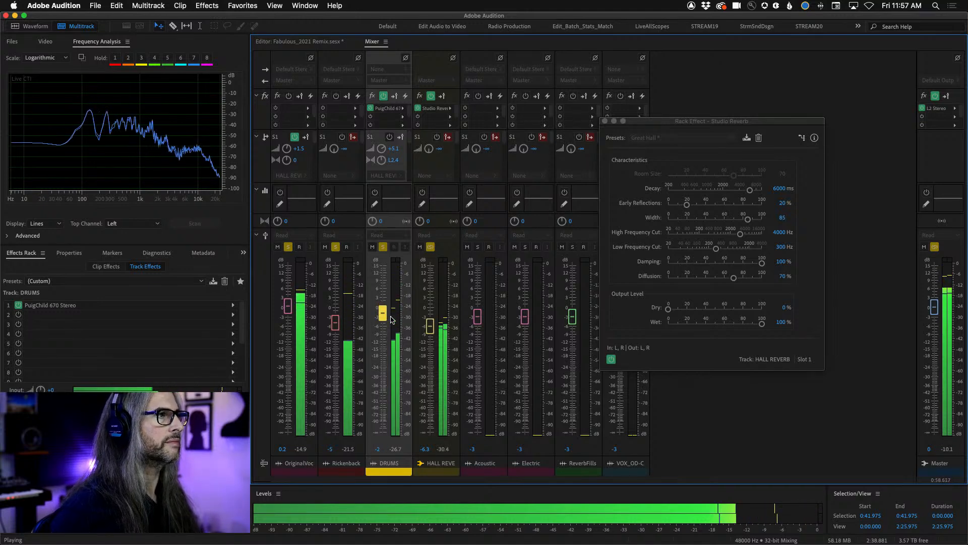
{"action": "key", "text": "space"}
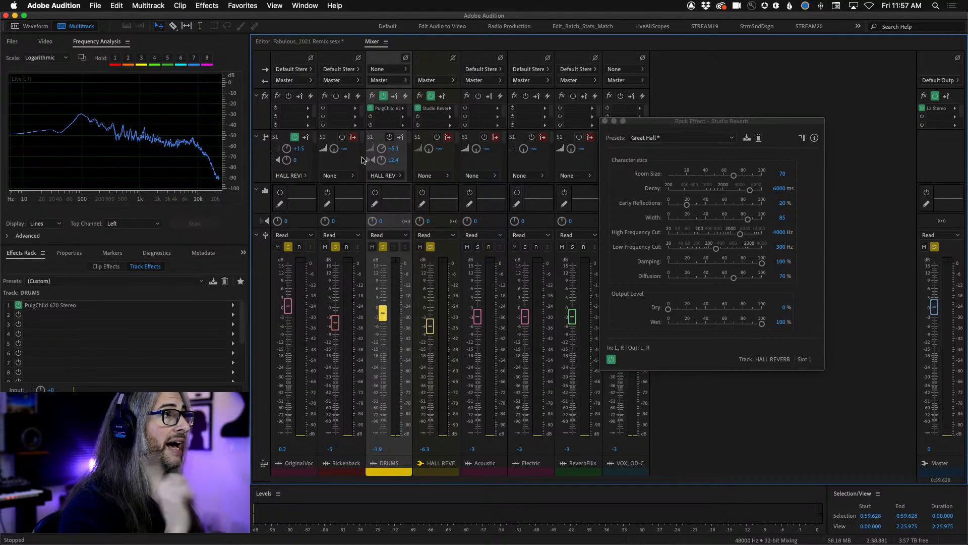
- Switch the OriginalVocal send to post-fader and unsolo DRUMS and RickenbackerBass while playing the session
{"action": "left_click", "coordinate": [306, 137]}
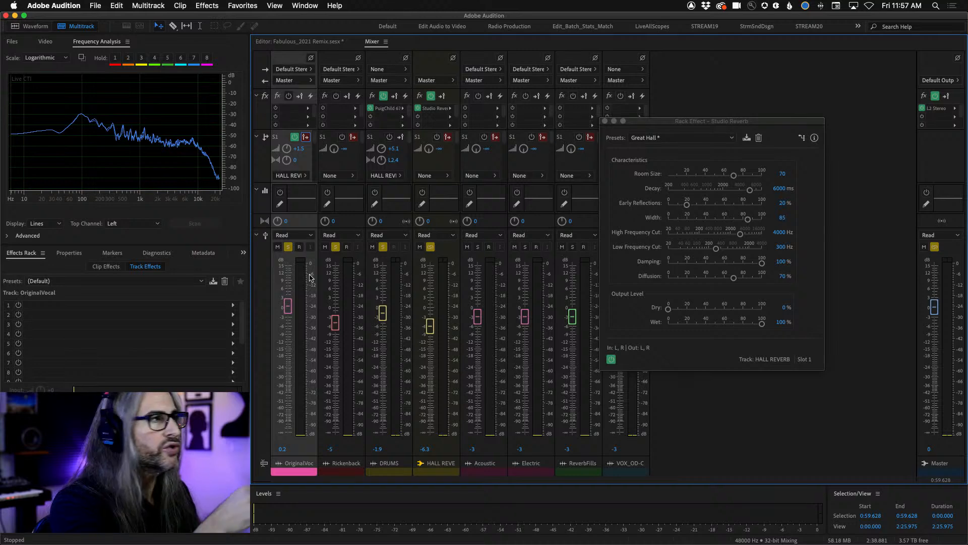
{"action": "left_click", "coordinate": [383, 248]}
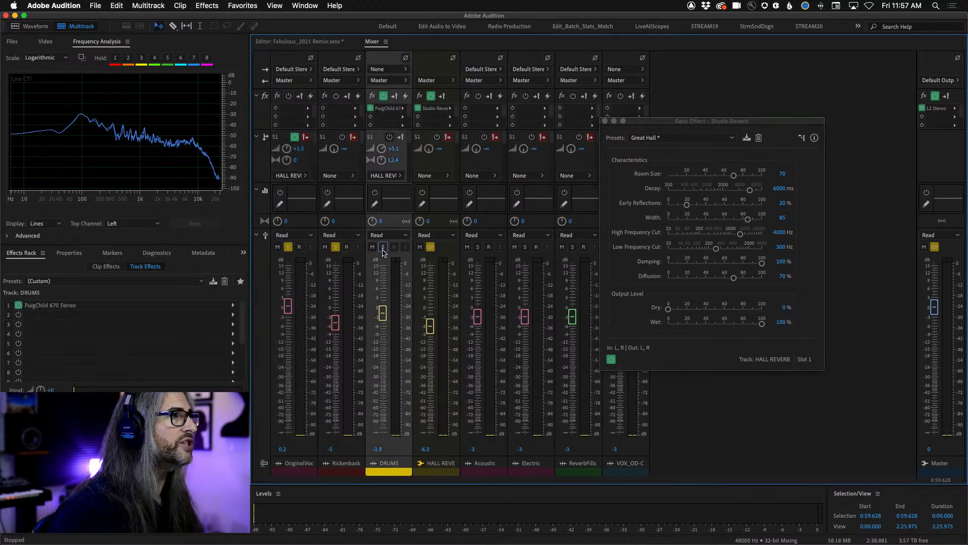
{"action": "key", "text": "space"}
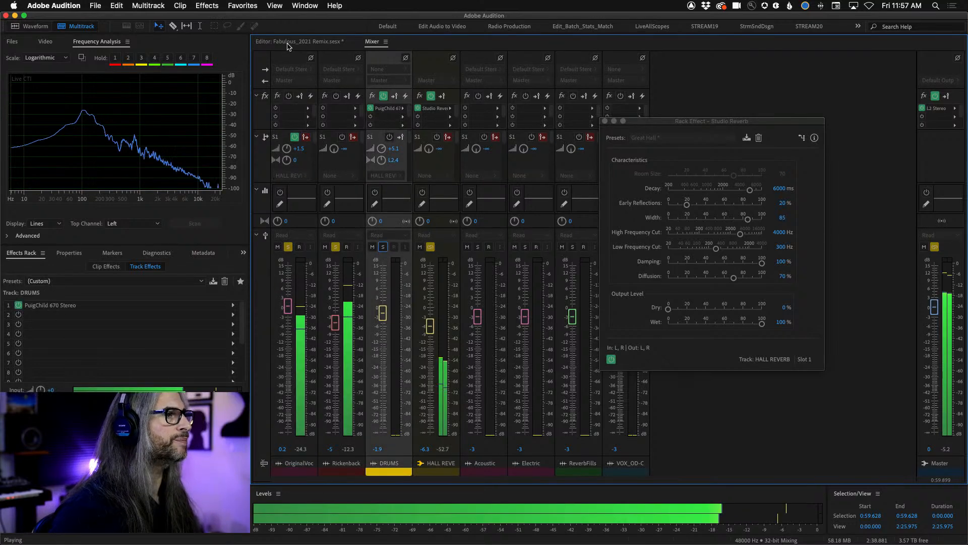
{"action": "left_click", "coordinate": [336, 246]}
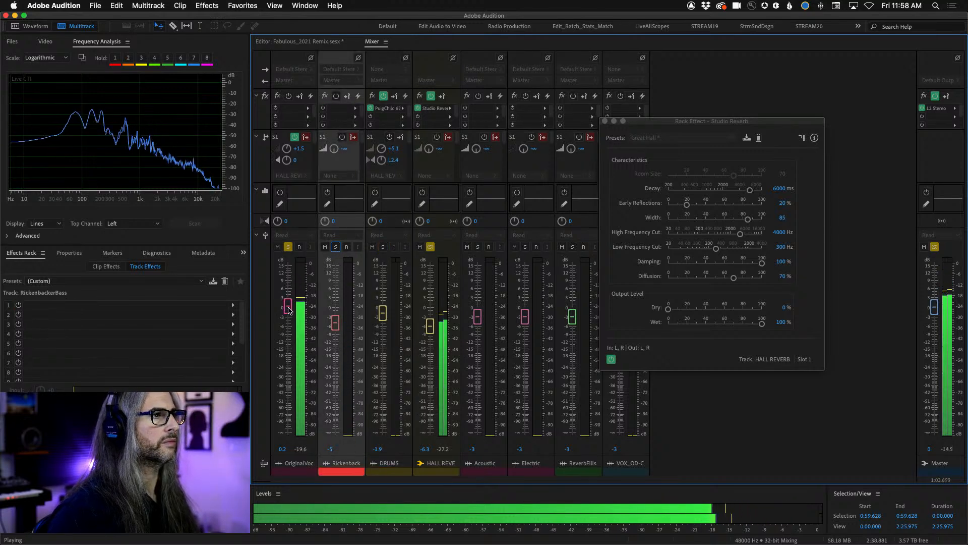
- Compare the OriginalVocal send post-fader and pre-fader by pulling its fader fully down in each mode, ending pre-fader with playback stopped
{"action": "left_click_drag", "start_coordinate": [288, 307], "coordinate": [292, 447]}
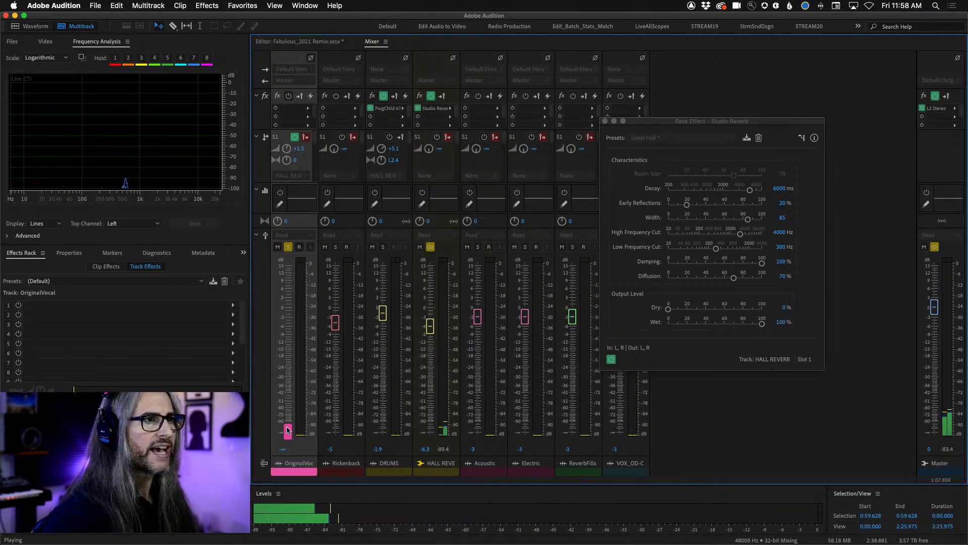
{"action": "left_click_drag", "start_coordinate": [287, 431], "coordinate": [285, 308]}
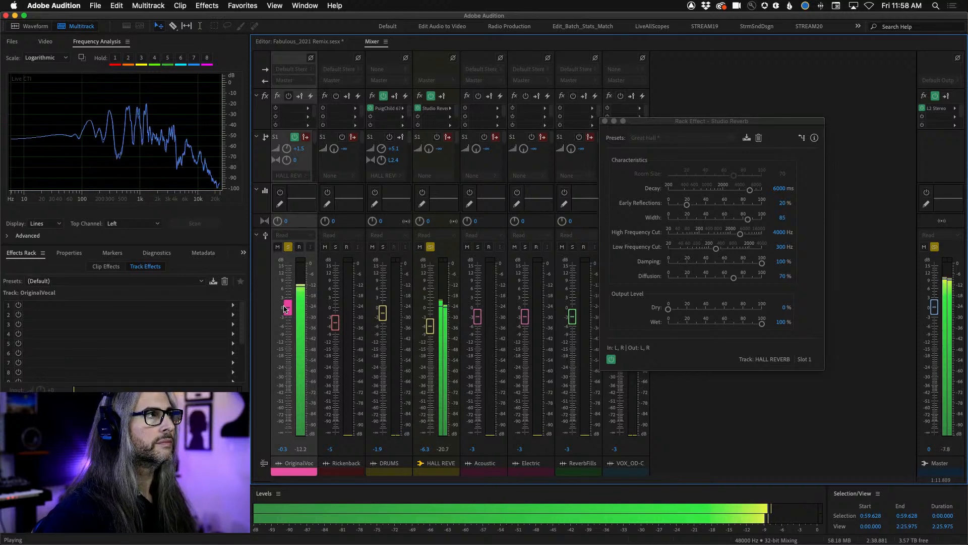
{"action": "left_click", "coordinate": [305, 137]}
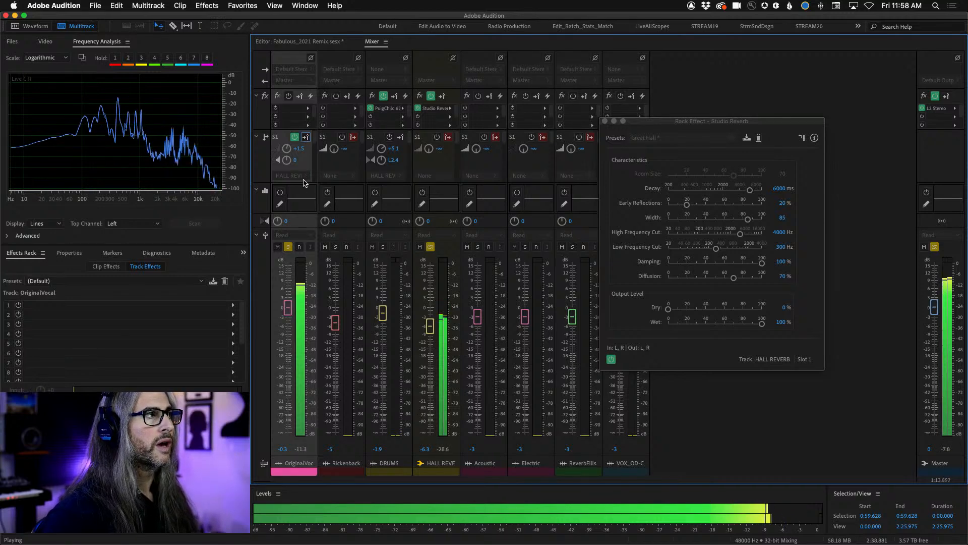
{"action": "left_click_drag", "start_coordinate": [289, 311], "coordinate": [298, 510]}
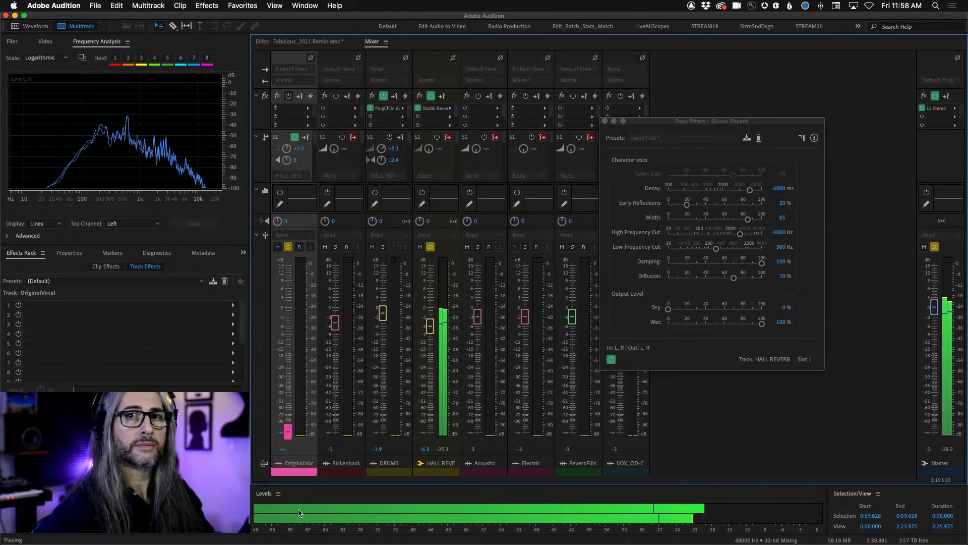
{"action": "key", "text": "space"}
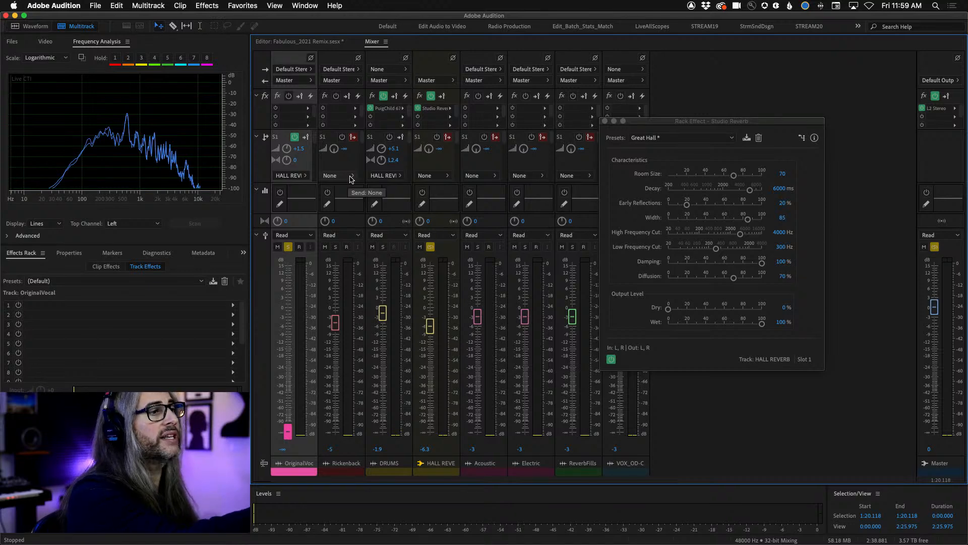
- Close the Studio Reverb window and solo the Acoustic track exclusively, clearing all other solos
{"action": "left_click", "coordinate": [290, 42]}
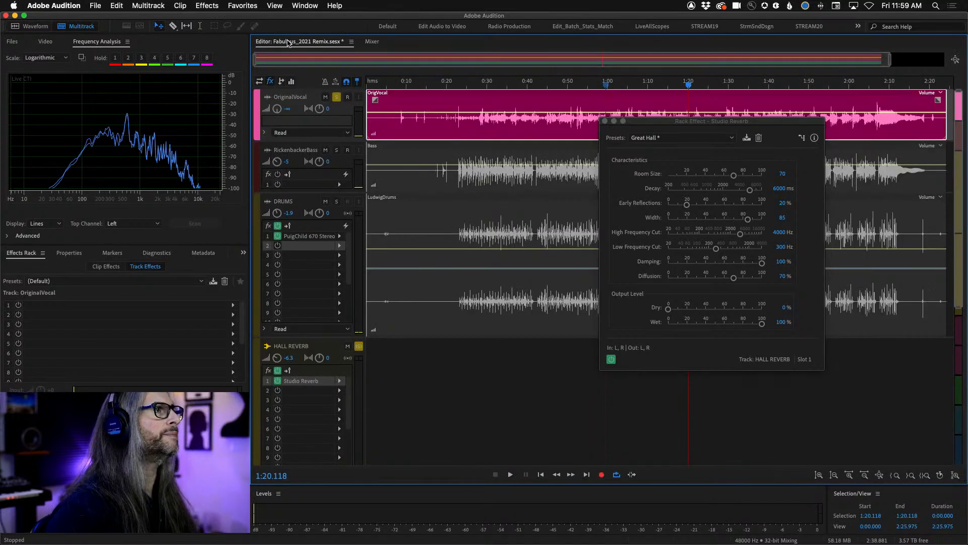
{"action": "left_click", "coordinate": [604, 122]}
{"action": "left_click", "coordinate": [372, 42]}
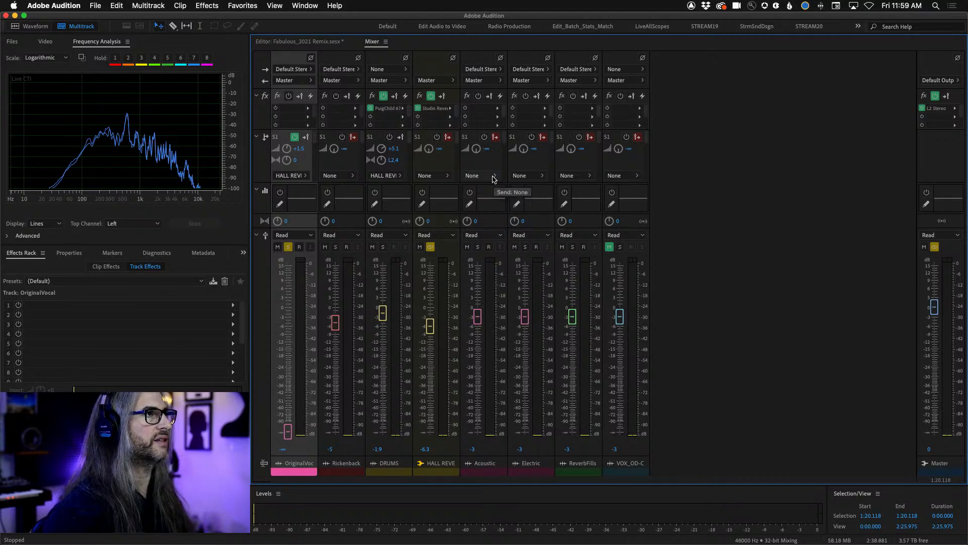
{"action": "left_click", "coordinate": [477, 247]}
{"action": "left_click", "coordinate": [309, 40]}
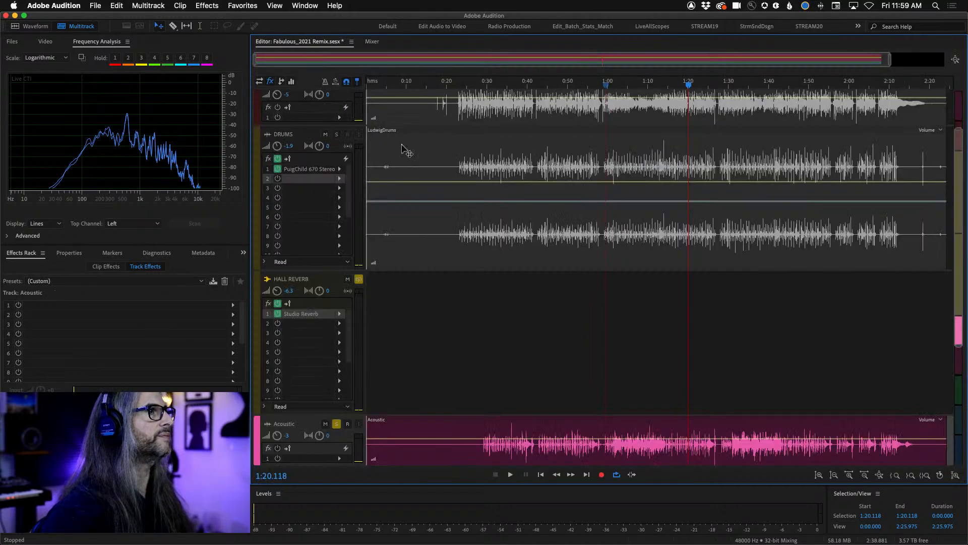
{"action": "scroll", "coordinate": [363, 343], "scroll_direction": "down", "scroll_amount": 4}
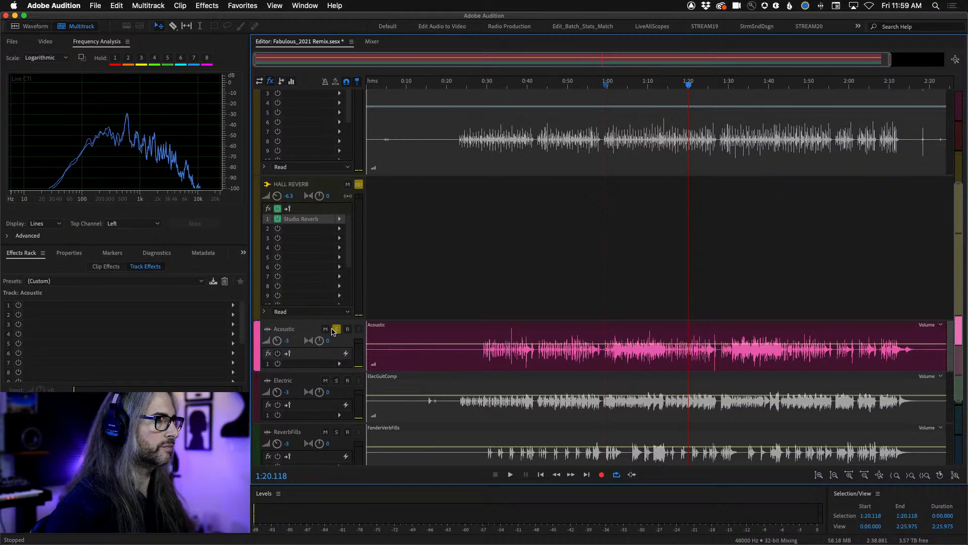
{"action": "left_click", "coordinate": [335, 329], "text": "super"}
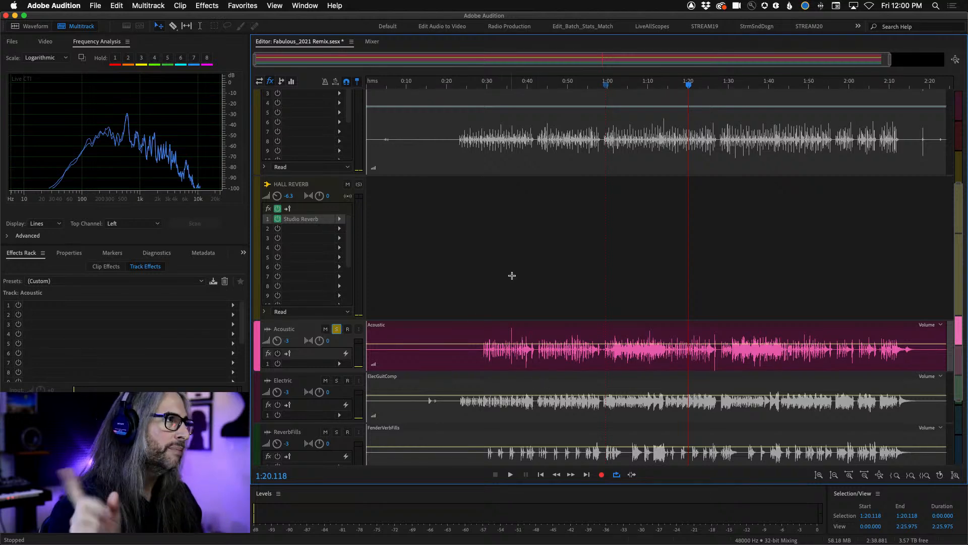
- Open PuigChild 670 on the DRUMS track, try its mains switch at 50Hz and 60Hz, return it to OFF, and close the effect
{"action": "scroll", "coordinate": [512, 276], "scroll_direction": "up", "scroll_amount": 5}
{"action": "double_click", "coordinate": [303, 231]}
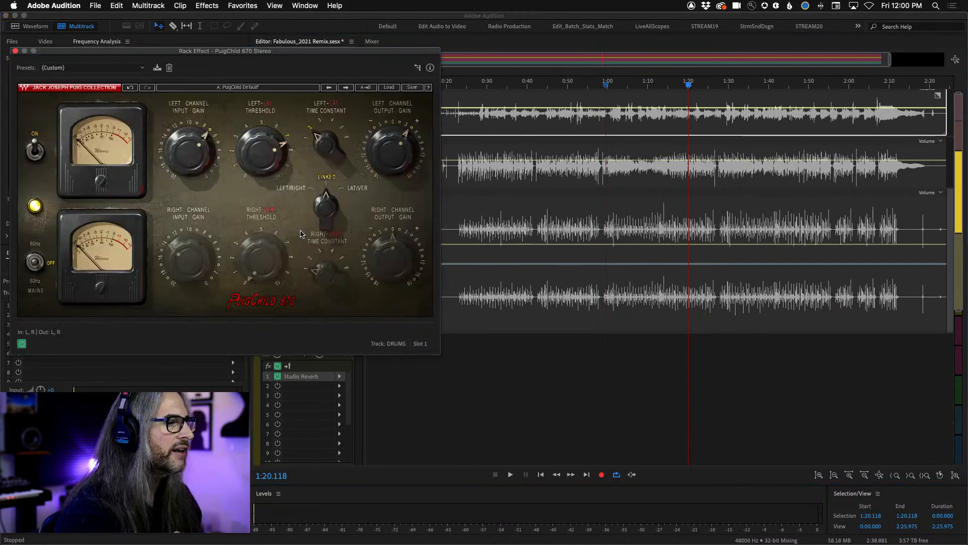
{"action": "left_click_drag", "start_coordinate": [101, 51], "coordinate": [455, 68]}
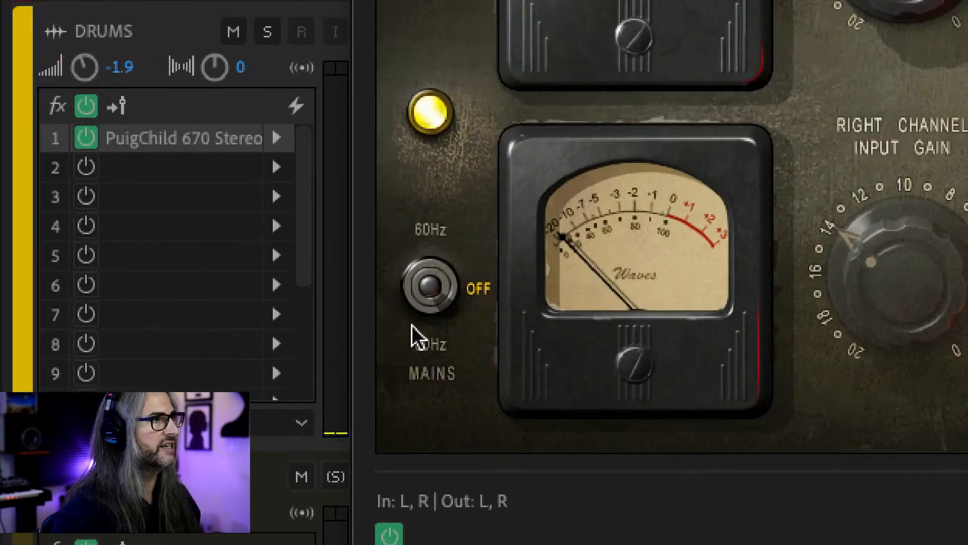
{"action": "left_click", "coordinate": [432, 303]}
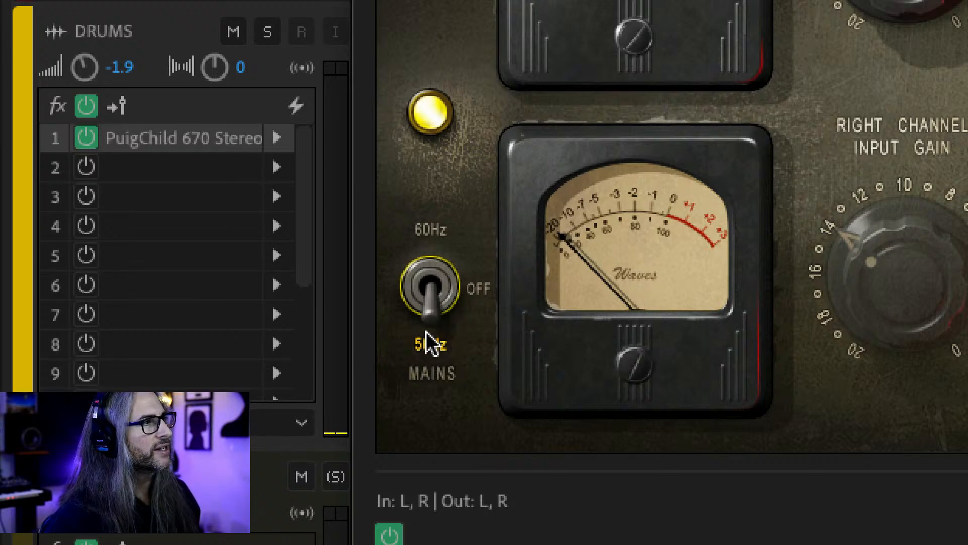
{"action": "left_click", "coordinate": [430, 282]}
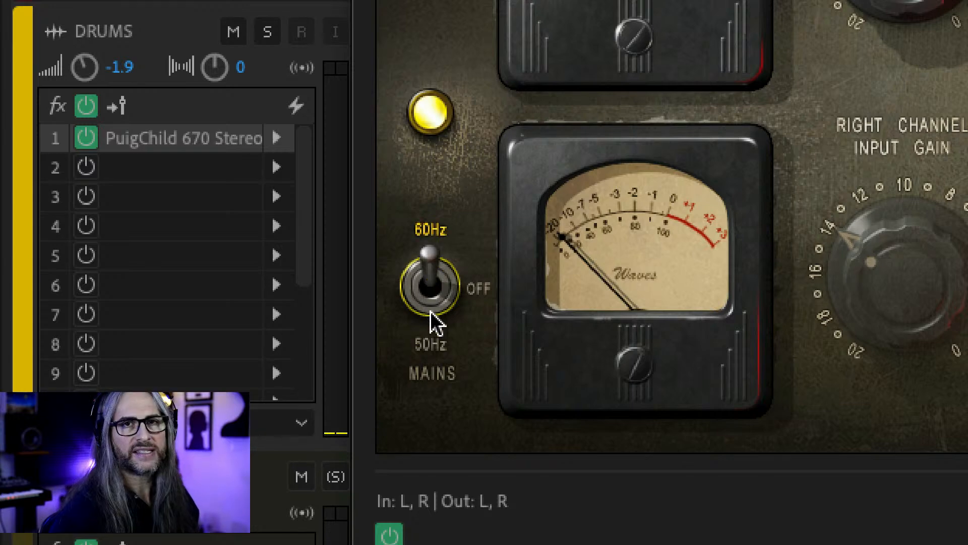
{"action": "left_click", "coordinate": [431, 290]}
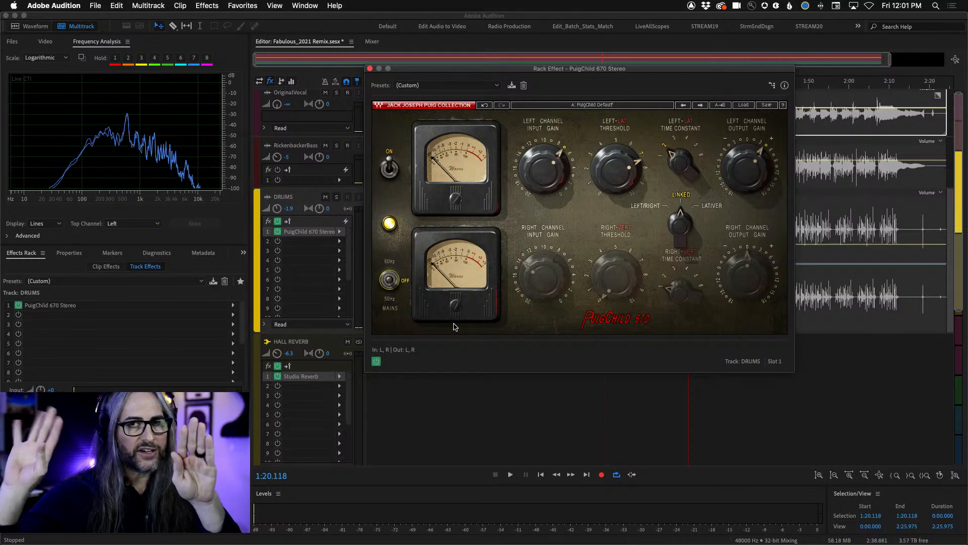
{"action": "left_click", "coordinate": [463, 432]}
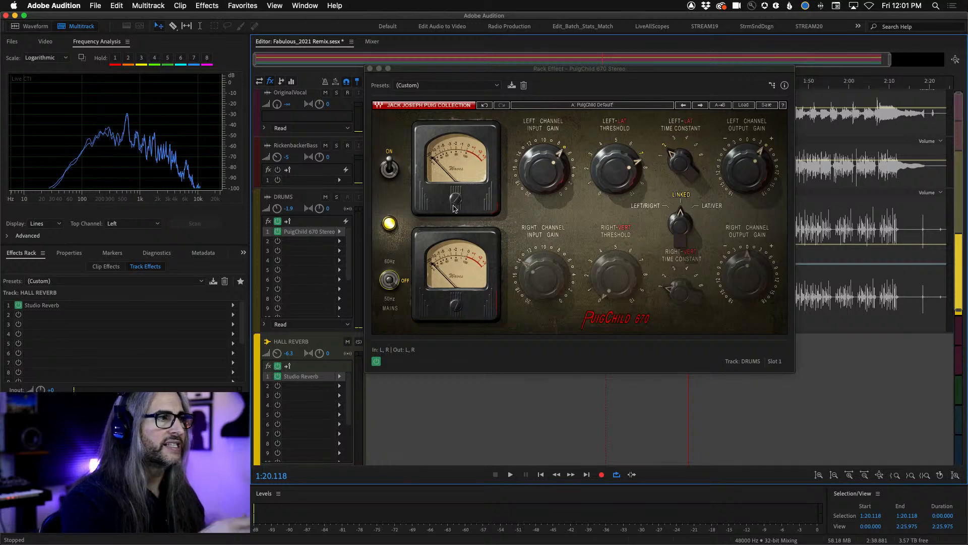
{"action": "left_click", "coordinate": [370, 69]}
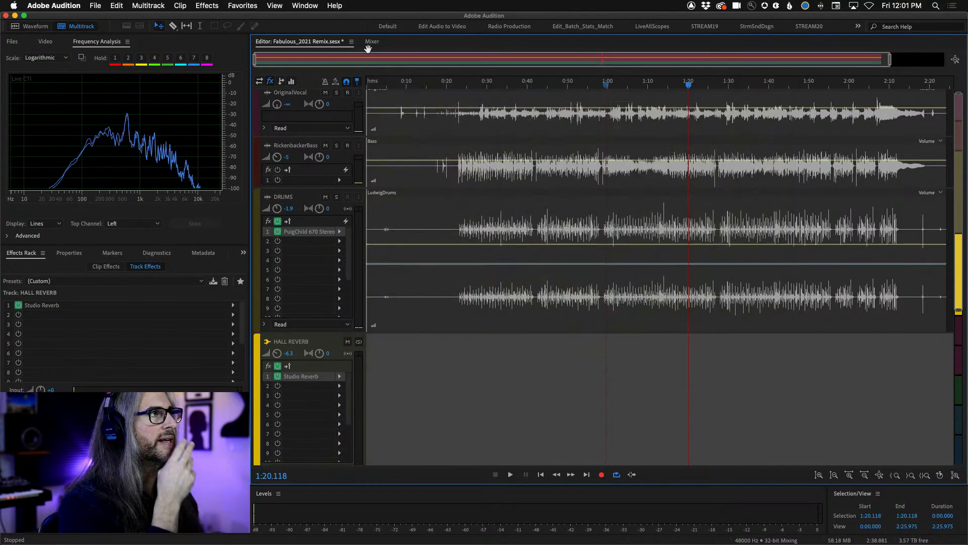
- Route the Acoustic track's first send to a new stereo bus in the mixer
{"action": "left_click", "coordinate": [372, 41]}
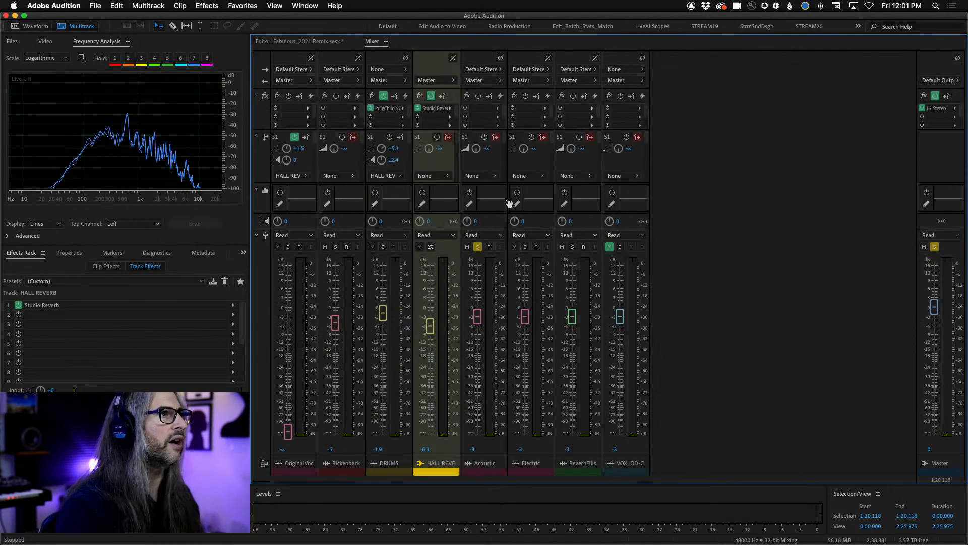
{"action": "left_click", "coordinate": [494, 176]}
{"action": "mouse_move", "coordinate": [555, 212]}
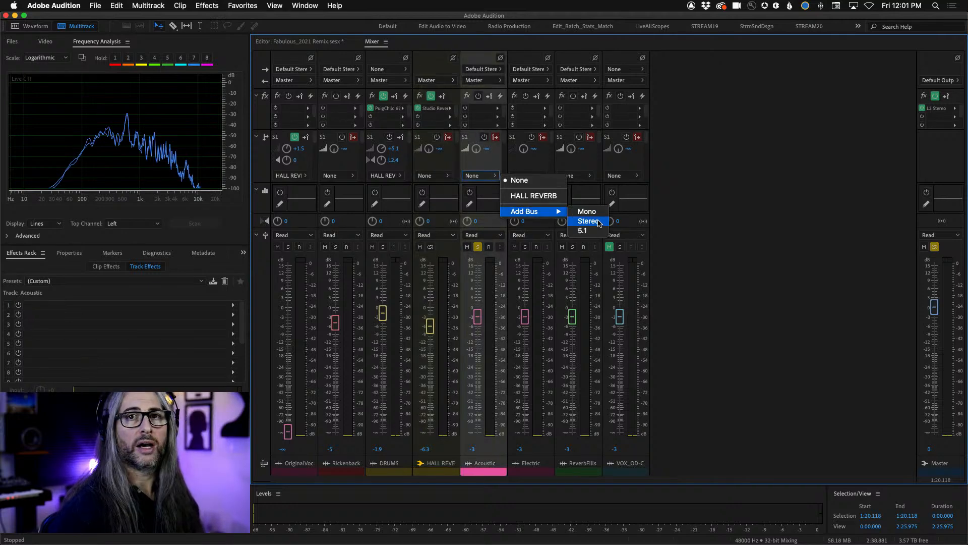
{"action": "left_click", "coordinate": [588, 221]}
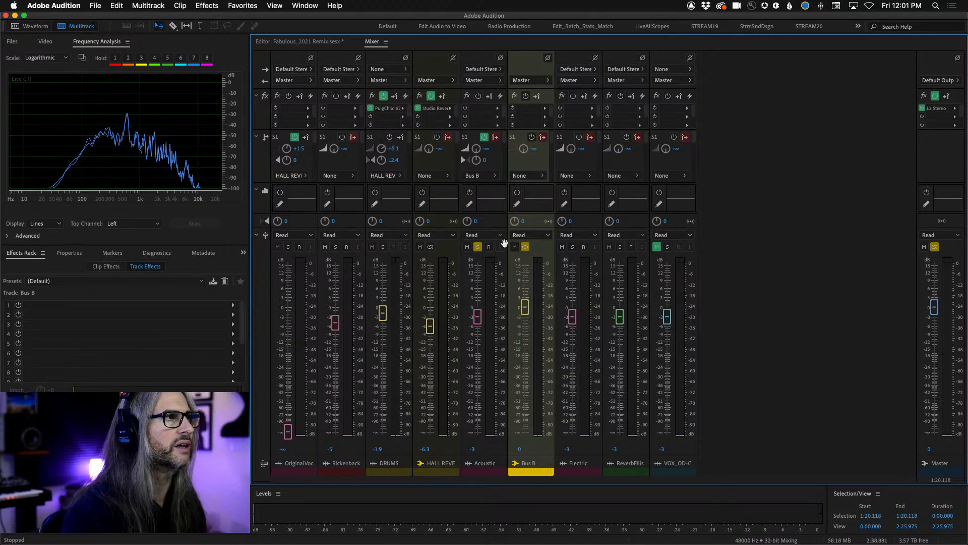
- Insert a Delay effect in the first slot of Bus B and apply the Rockabilly preset
{"action": "left_click", "coordinate": [545, 108]}
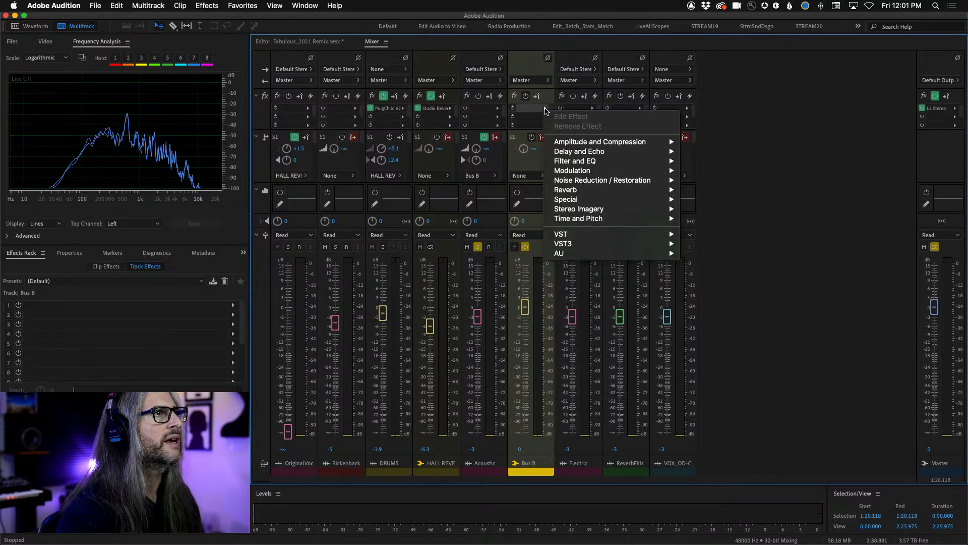
{"action": "mouse_move", "coordinate": [622, 154]}
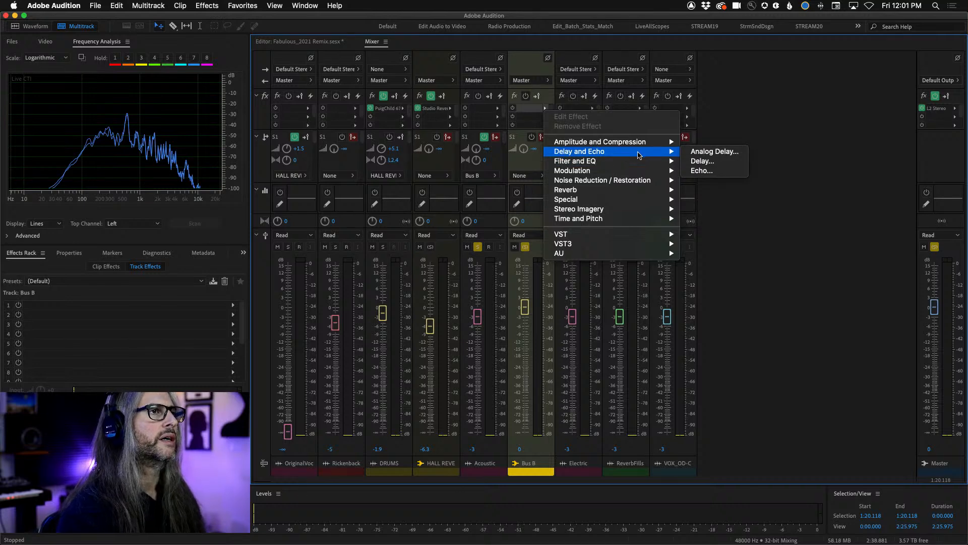
{"action": "left_click", "coordinate": [726, 163]}
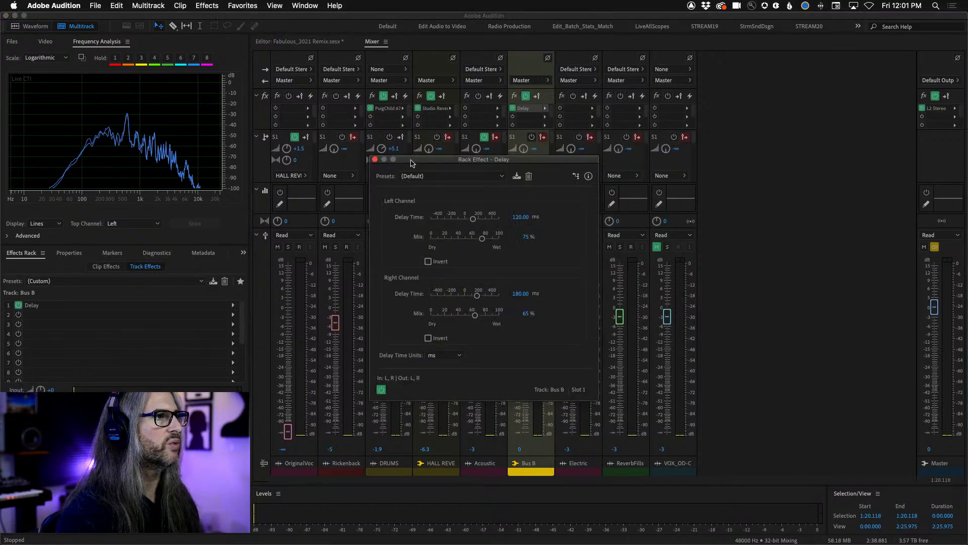
{"action": "left_click", "coordinate": [479, 176]}
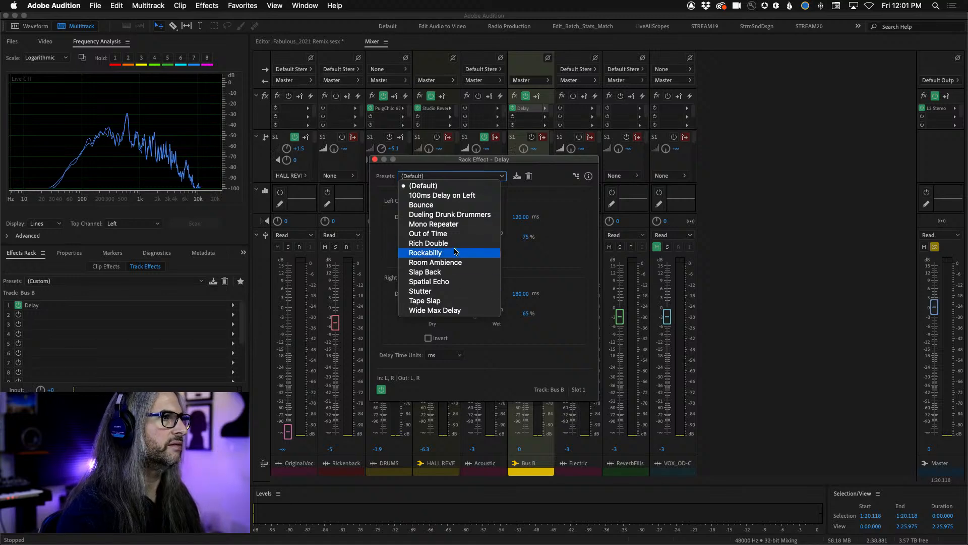
{"action": "left_click", "coordinate": [450, 301]}
{"action": "left_click", "coordinate": [432, 176]}
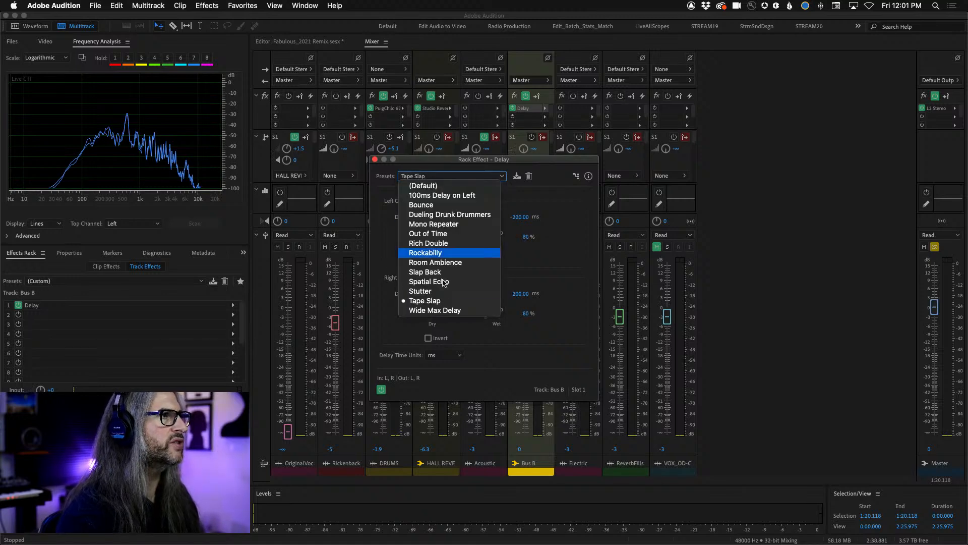
{"action": "left_click", "coordinate": [440, 253]}
{"action": "left_click_drag", "start_coordinate": [428, 165], "coordinate": [762, 127]}
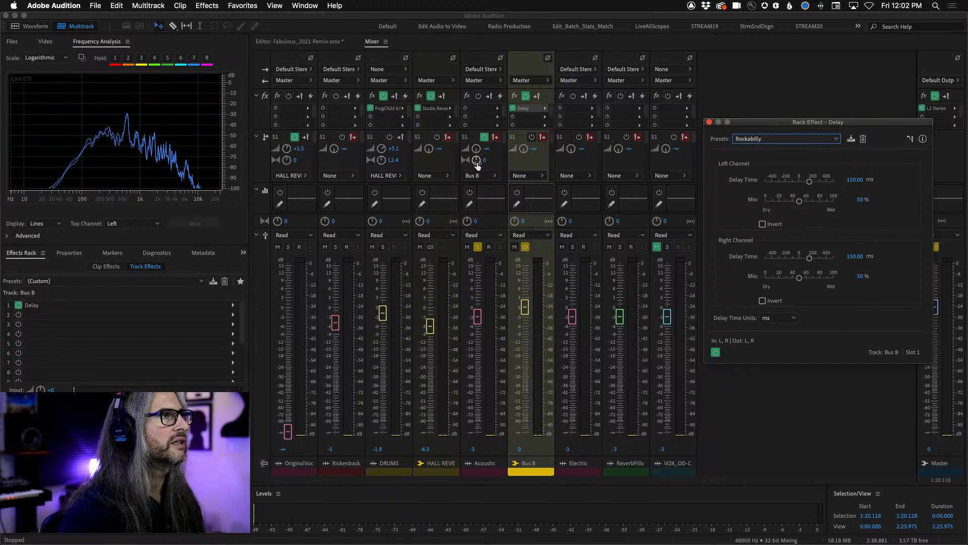
- Play the session from about 0:29 with the mixer in view and mute the HALL REVERB bus
{"action": "left_click", "coordinate": [310, 40]}
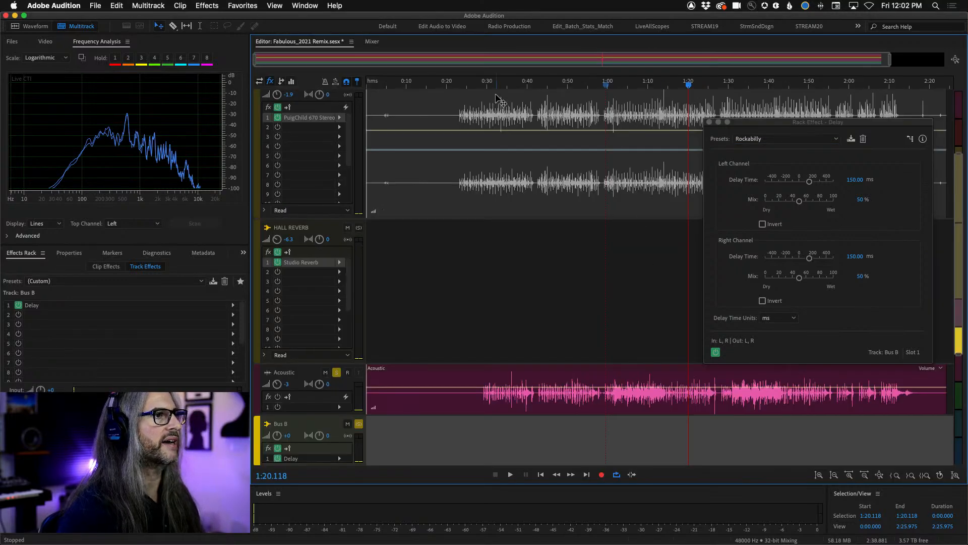
{"action": "scroll", "coordinate": [563, 81], "scroll_direction": "right", "scroll_amount": 3}
{"action": "left_click", "coordinate": [426, 85]}
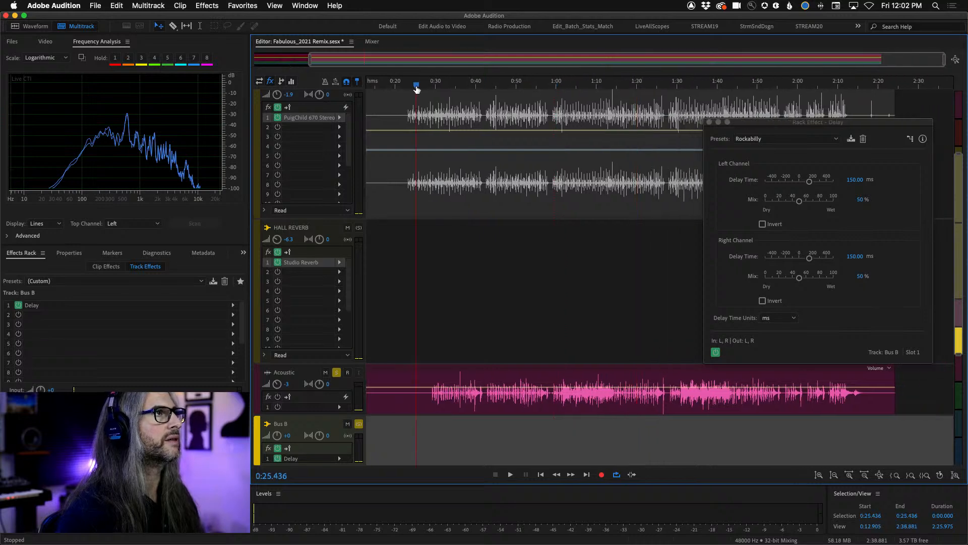
{"action": "left_click", "coordinate": [372, 41]}
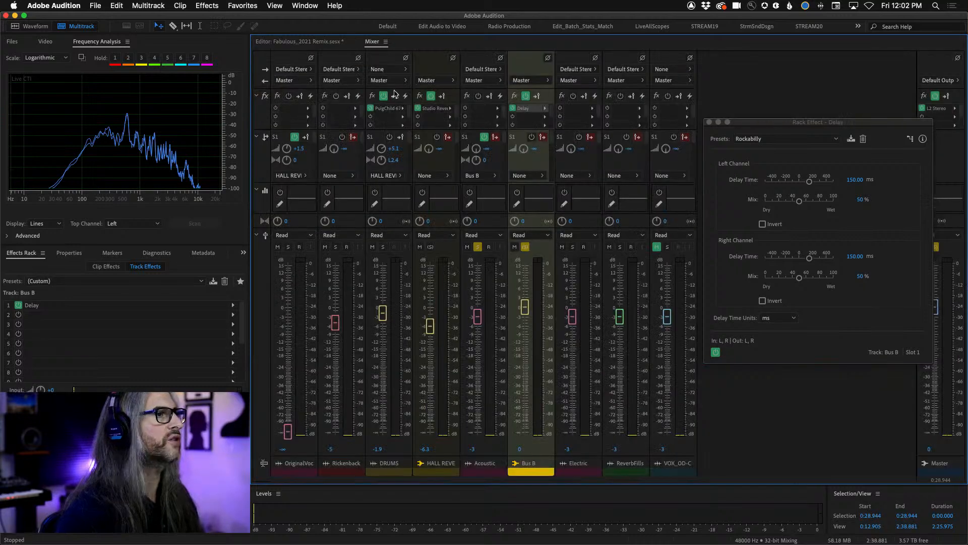
{"action": "key", "text": "space"}
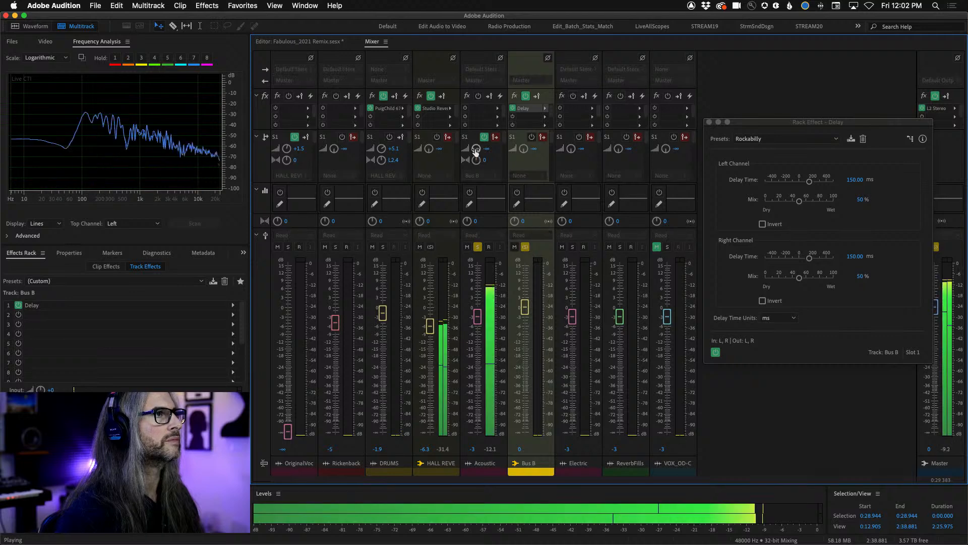
{"action": "left_click", "coordinate": [420, 247]}
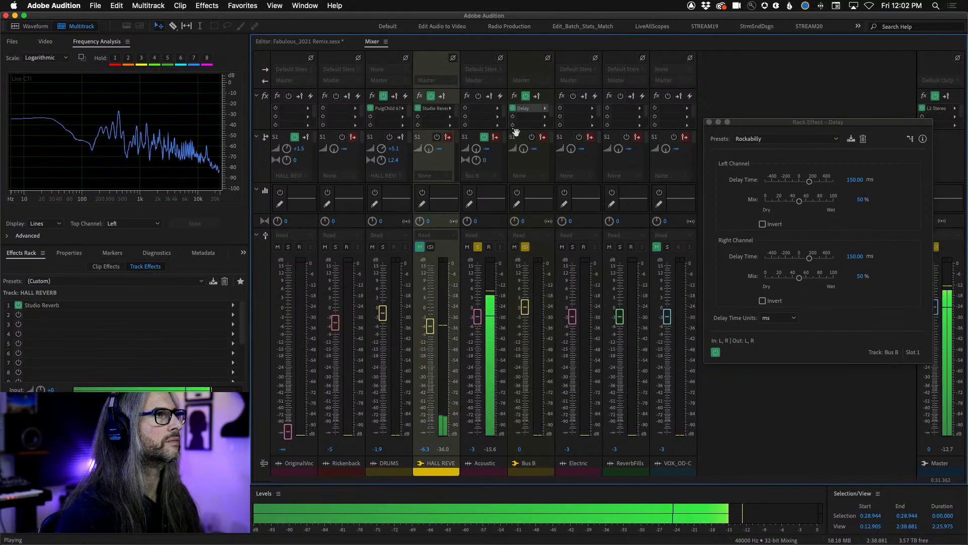
- Raise Acoustic's send to Bus B to about -3.9 dB; set Delay's right time to about -79.64 ms and left/right mixes to about 41.75% and 42.16%
{"action": "left_click_drag", "start_coordinate": [477, 149], "coordinate": [486, 104]}
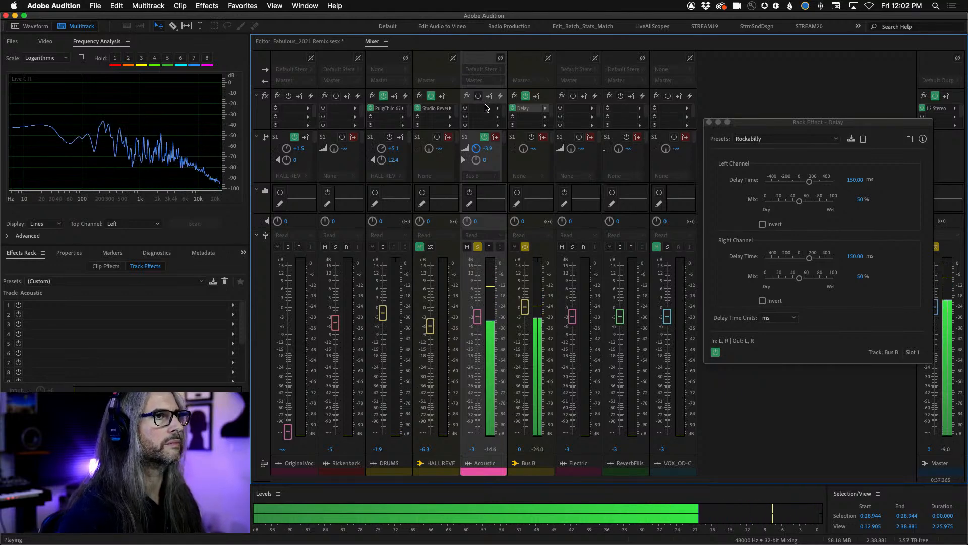
{"action": "left_click_drag", "start_coordinate": [810, 258], "coordinate": [794, 260]}
{"action": "left_click_drag", "start_coordinate": [799, 201], "coordinate": [794, 204]}
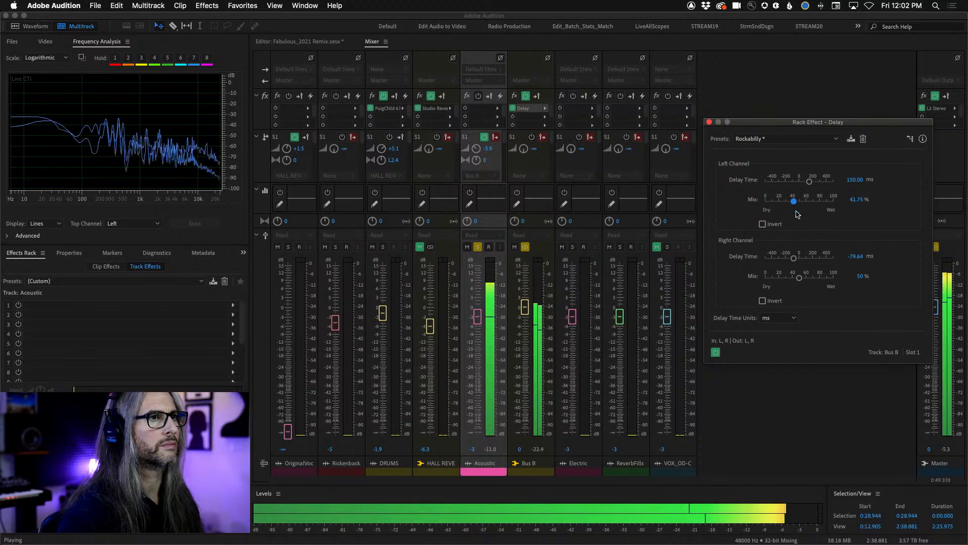
{"action": "left_click_drag", "start_coordinate": [795, 281], "coordinate": [790, 281]}
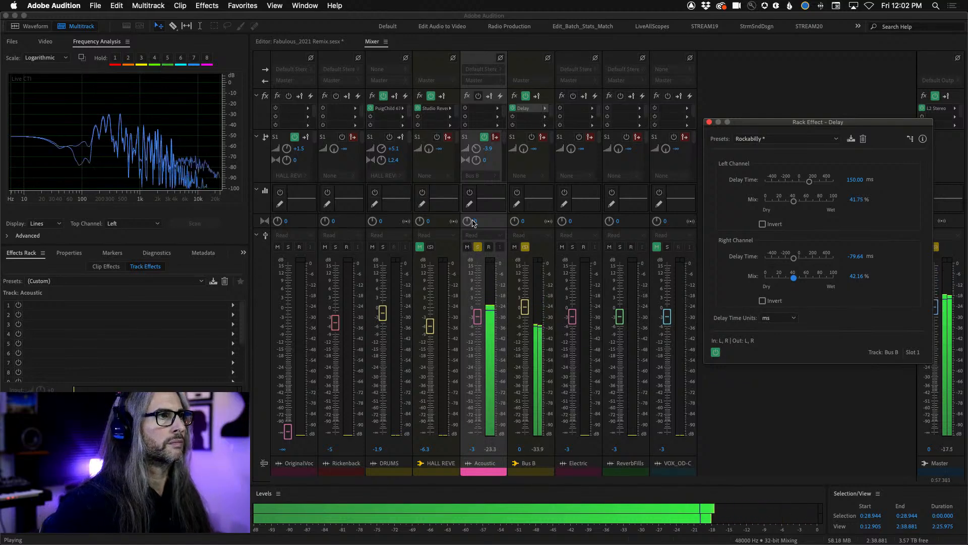
- Pan Acoustic to about R16.8, and solo the RickenbackerBass track with its fader at about -5.8 dB
{"action": "left_click_drag", "start_coordinate": [468, 222], "coordinate": [472, 214]}
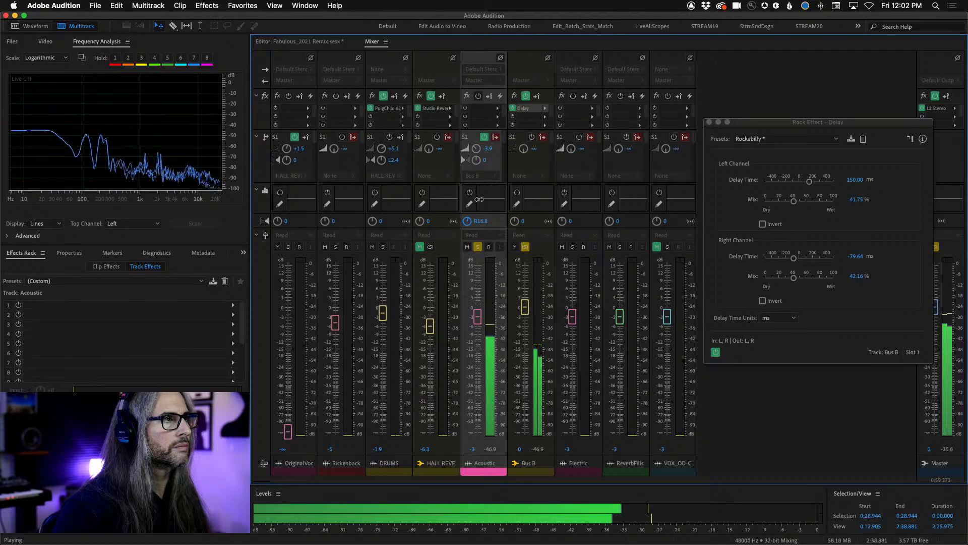
{"action": "left_click", "coordinate": [336, 247]}
{"action": "left_click_drag", "start_coordinate": [333, 319], "coordinate": [334, 324]}
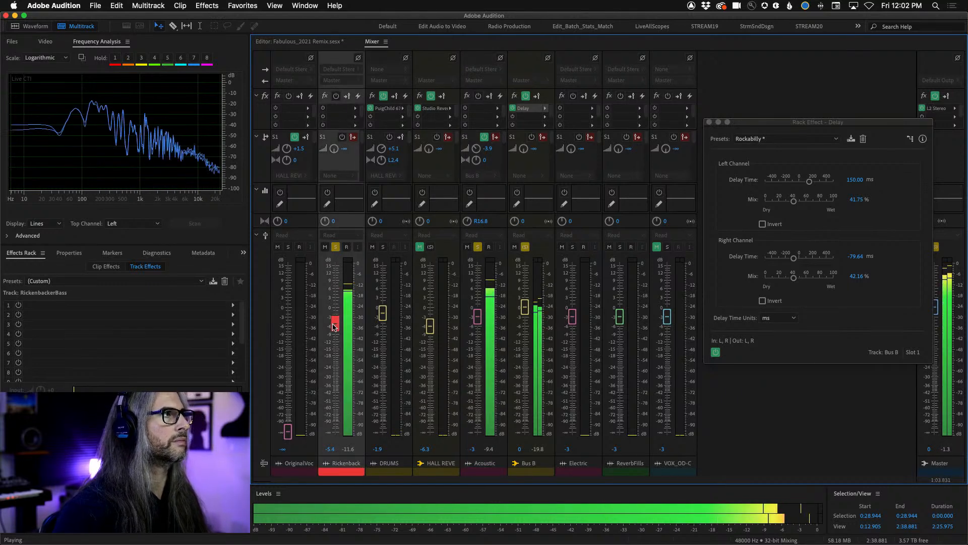
- Insert the Waves PuigChild 660 Mono VST3 compressor in the first effect slot of RickenbackerBass
{"action": "left_click", "coordinate": [354, 109]}
{"action": "mouse_move", "coordinate": [449, 248]}
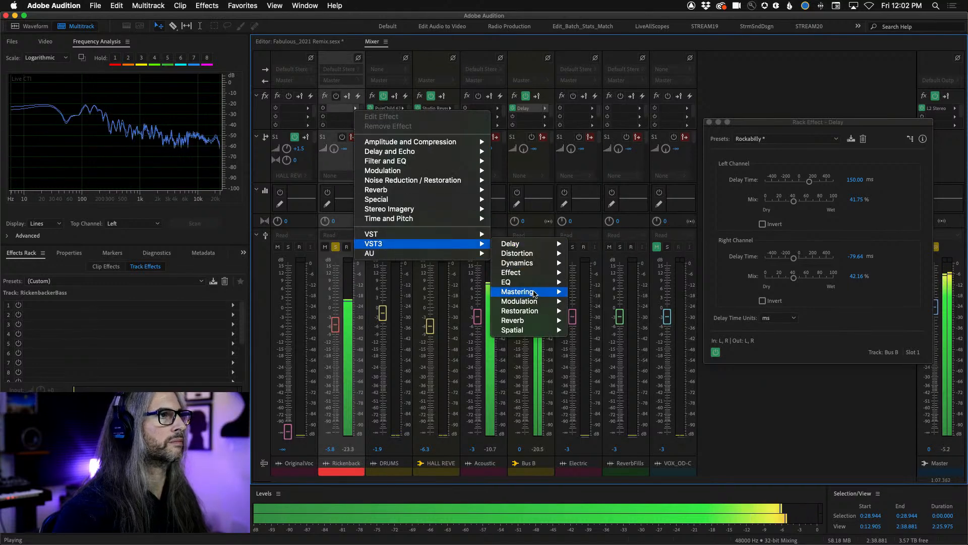
{"action": "mouse_move", "coordinate": [529, 263]}
{"action": "mouse_move", "coordinate": [604, 272]}
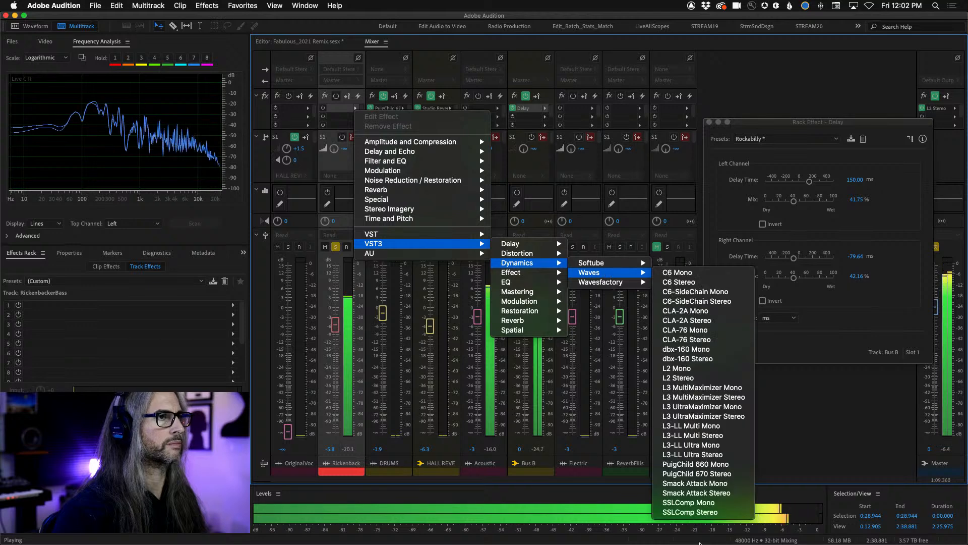
{"action": "left_click", "coordinate": [704, 464]}
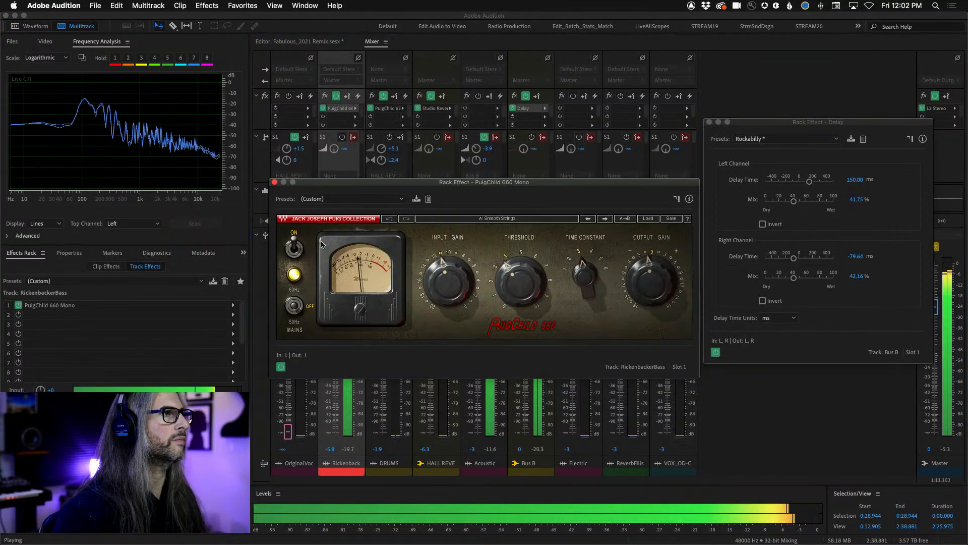
- Adjust PuigChild 660's input gain, time constant and threshold, set its output gain to about 1.0 dB, and close the effect
{"action": "left_click_drag", "start_coordinate": [441, 283], "coordinate": [435, 258]}
{"action": "left_click_drag", "start_coordinate": [581, 276], "coordinate": [582, 288]}
{"action": "left_click_drag", "start_coordinate": [521, 274], "coordinate": [520, 254]}
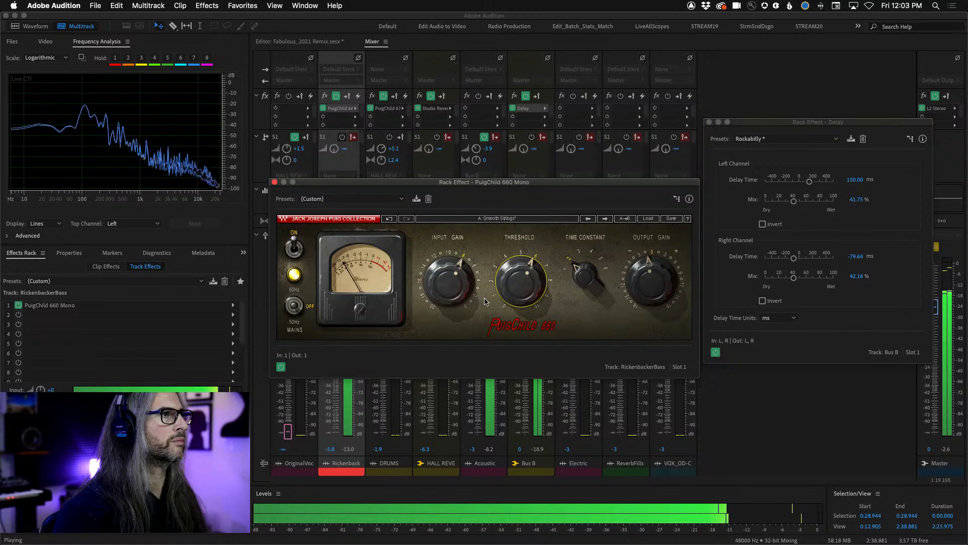
{"action": "left_click_drag", "start_coordinate": [648, 284], "coordinate": [648, 277]}
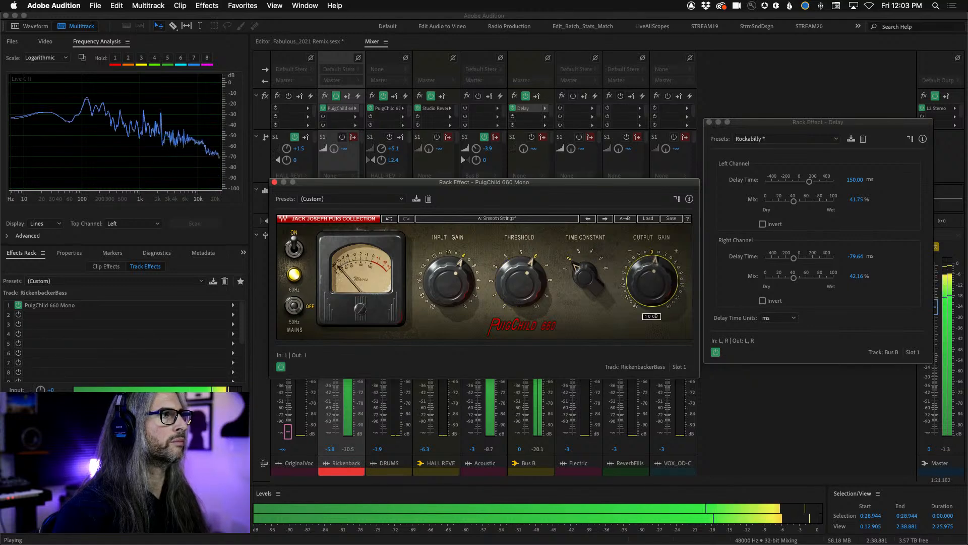
{"action": "left_click", "coordinate": [274, 182]}
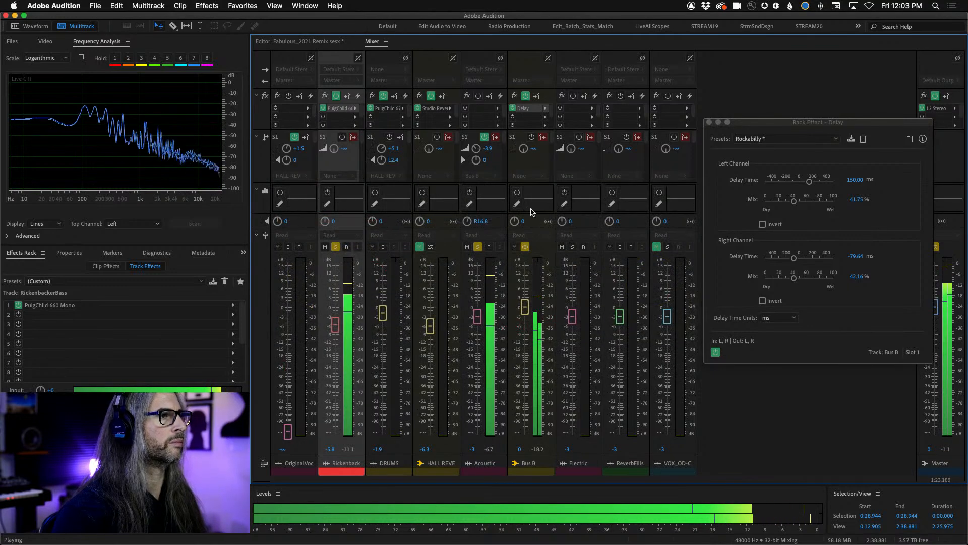
- Enable the Acoustic track's EQ and boost band 4 by about 3.3 dB at about 4248 Hz
{"action": "left_click", "coordinate": [470, 192]}
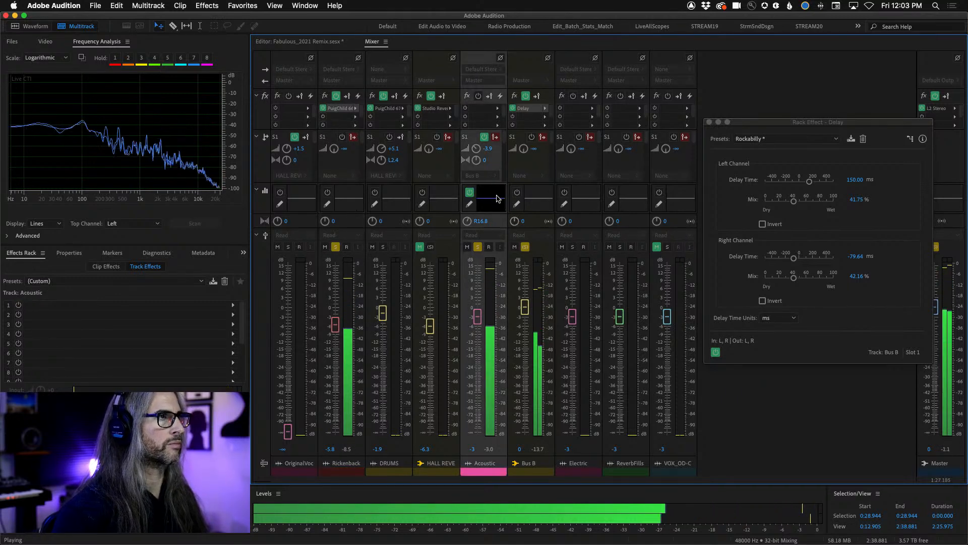
{"action": "double_click", "coordinate": [498, 208]}
{"action": "left_click", "coordinate": [534, 335]}
{"action": "mouse_move", "coordinate": [536, 298]}
{"action": "left_mouse_down"}
{"action": "mouse_move", "coordinate": [559, 312]}
{"action": "mouse_move", "coordinate": [533, 312]}
{"action": "left_mouse_up"}
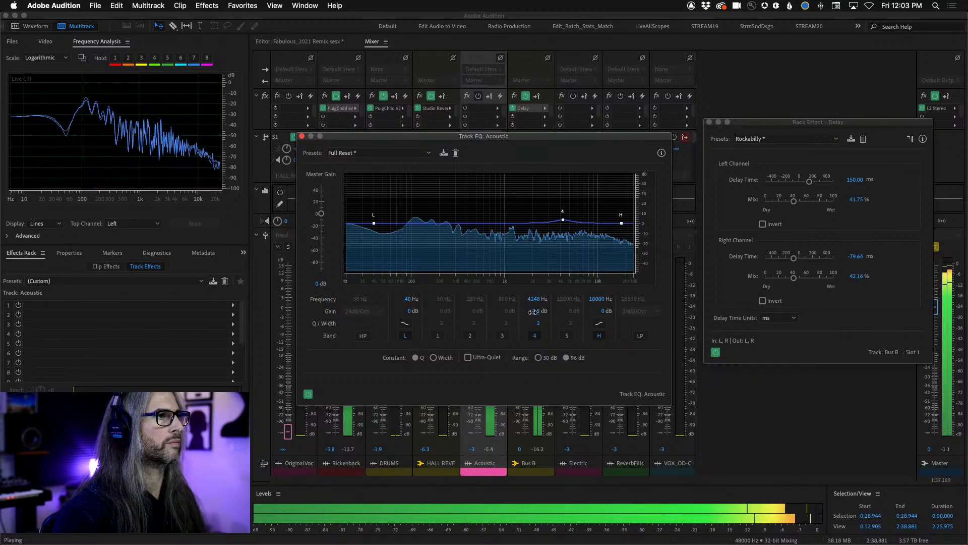
- Enable band 2 in the Acoustic EQ, cut it by about 2.4 dB at about 231 Hz, and close the EQ
{"action": "left_click", "coordinate": [470, 336]}
{"action": "left_click_drag", "start_coordinate": [477, 300], "coordinate": [474, 300]}
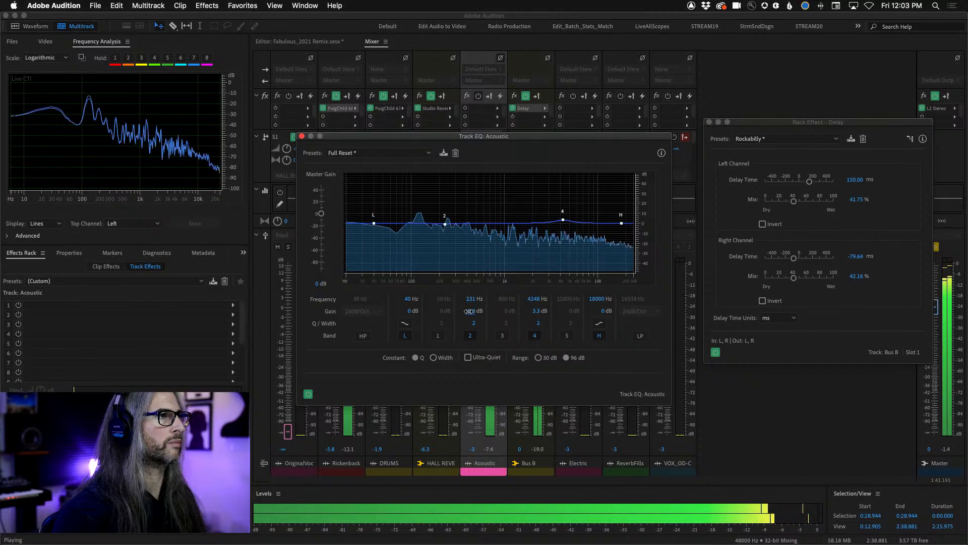
{"action": "left_click_drag", "start_coordinate": [462, 311], "coordinate": [460, 310]}
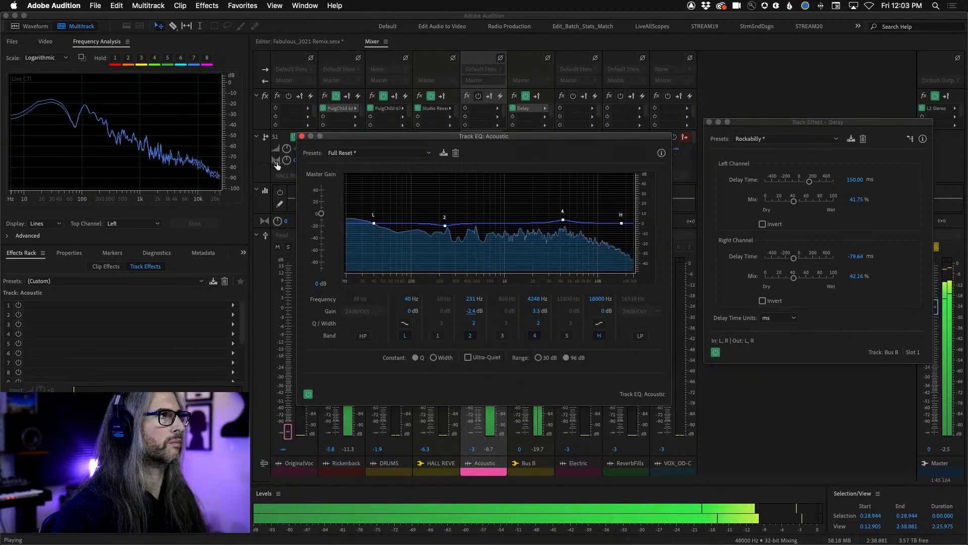
{"action": "left_click", "coordinate": [302, 136]}
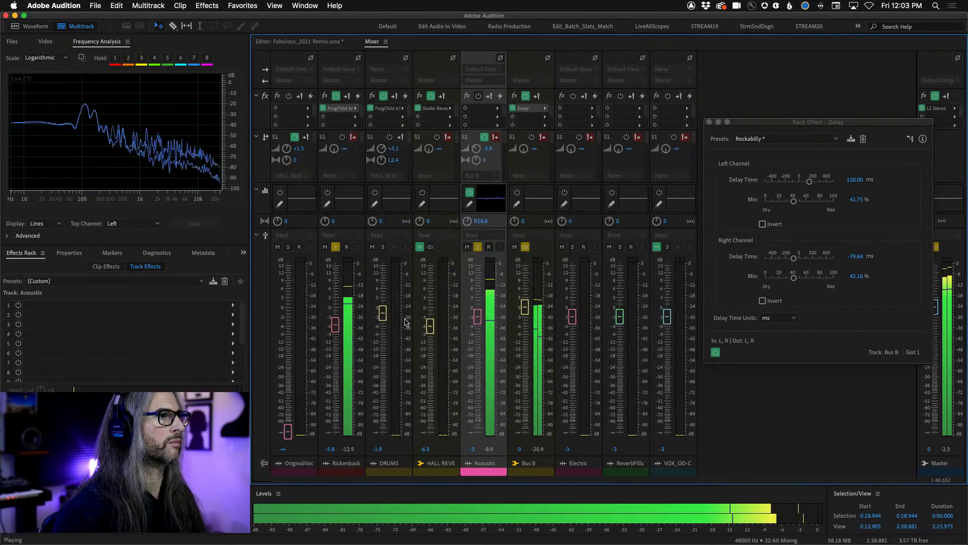
- Add DRUMS and OriginalVocal to the soloed tracks, listen to the combination, and stop playback
{"action": "left_click", "coordinate": [383, 247]}
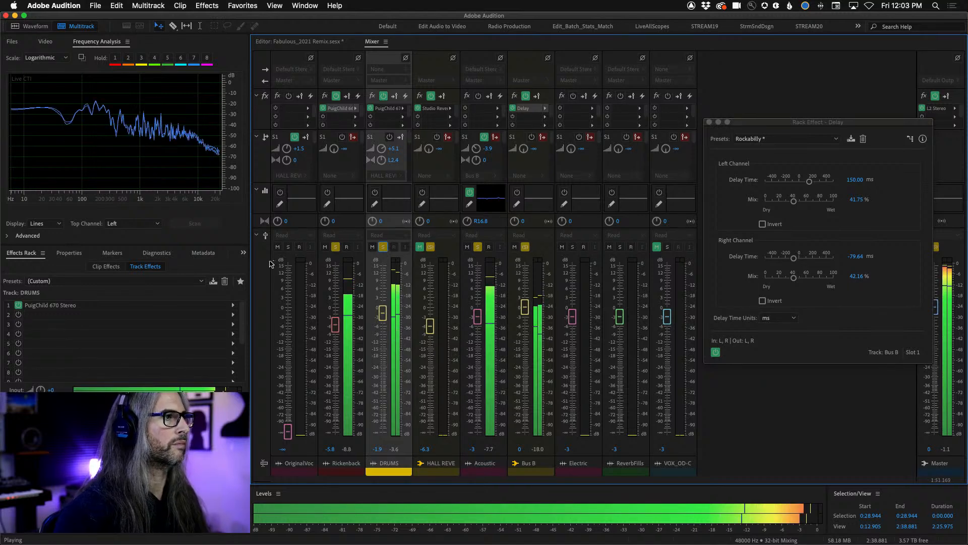
{"action": "left_click", "coordinate": [287, 247]}
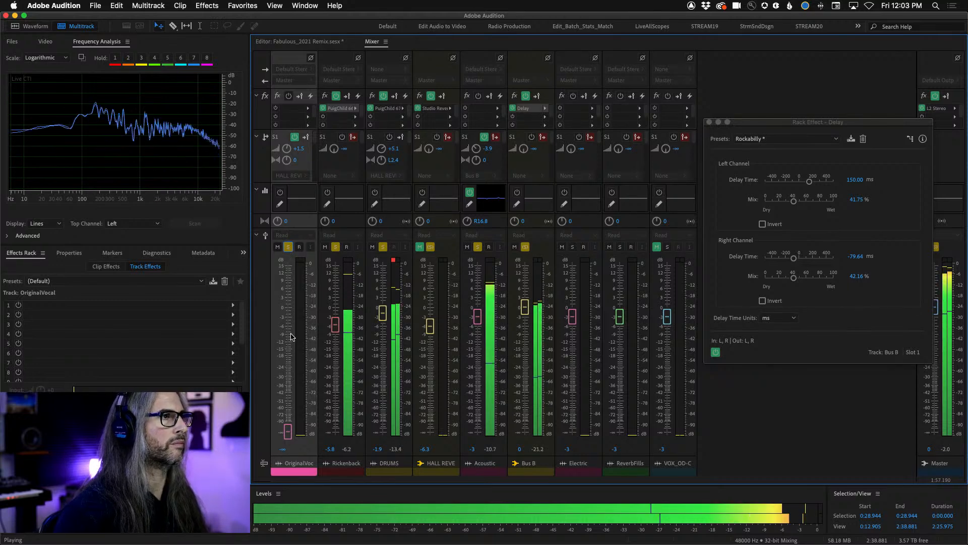
{"action": "key", "text": "space"}
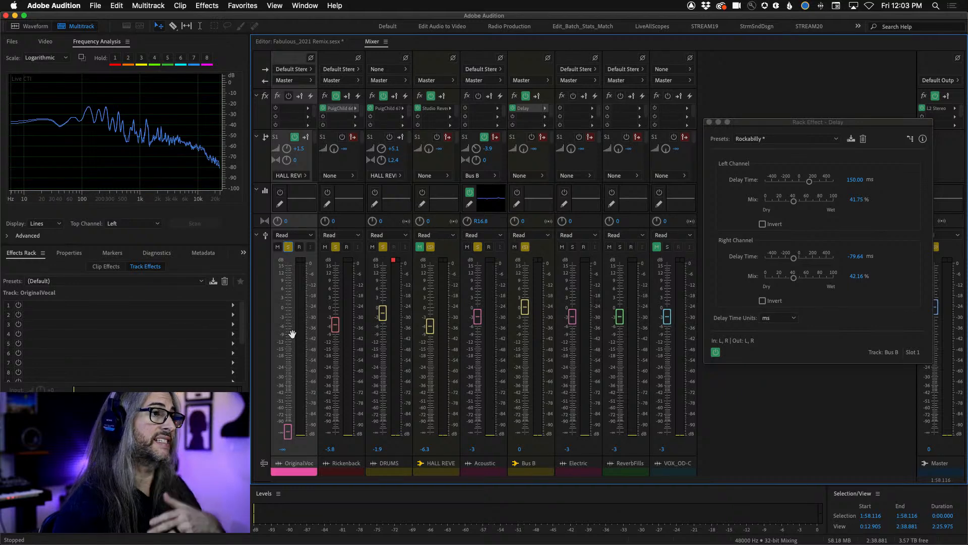
- Solo only Acoustic, dip its fader to about -28.3 dB during playback, return it to about -2.6 dB, and stop
{"action": "left_click", "coordinate": [477, 247], "text": "super"}
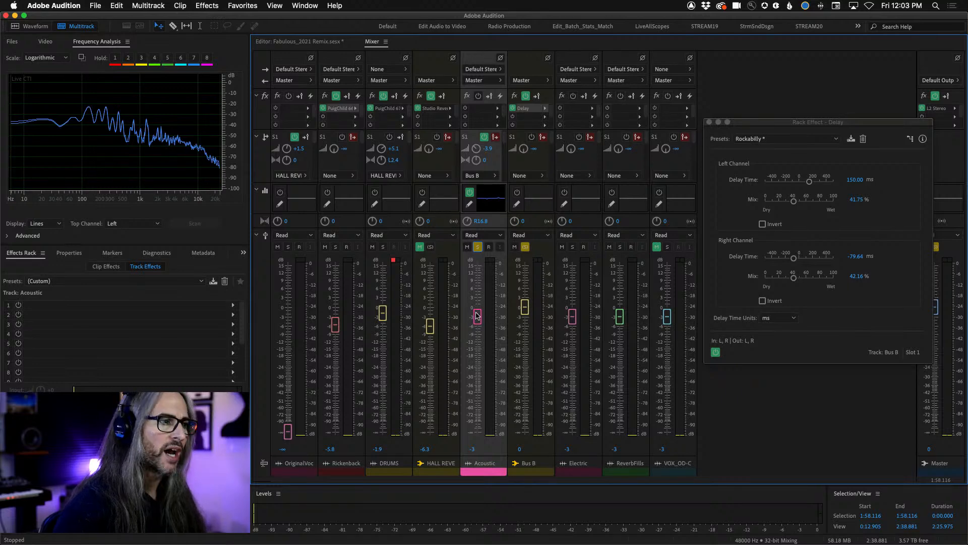
{"action": "key", "text": "space"}
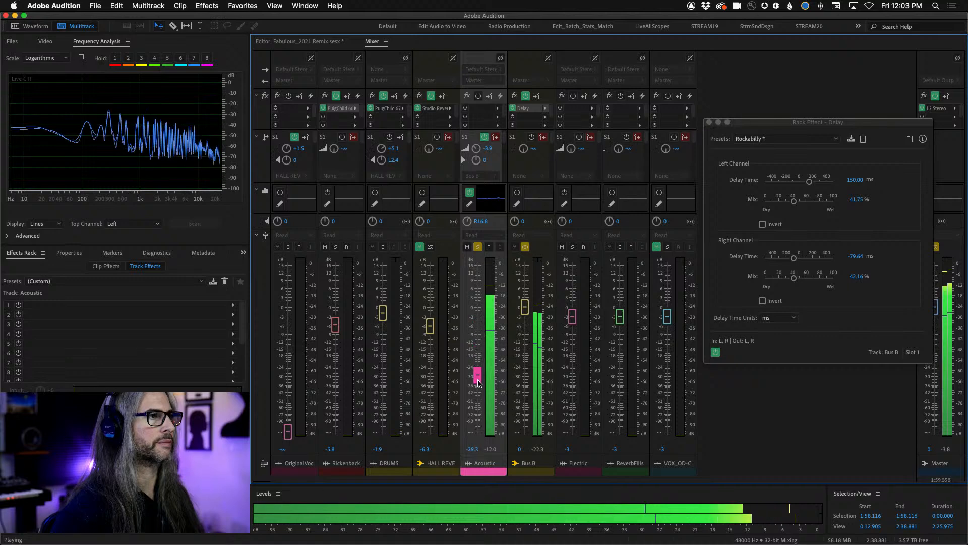
{"action": "mouse_move", "coordinate": [478, 319]}
{"action": "left_mouse_down"}
{"action": "mouse_move", "coordinate": [480, 449]}
{"action": "mouse_move", "coordinate": [475, 318]}
{"action": "left_mouse_up"}
{"action": "key", "text": "space"}
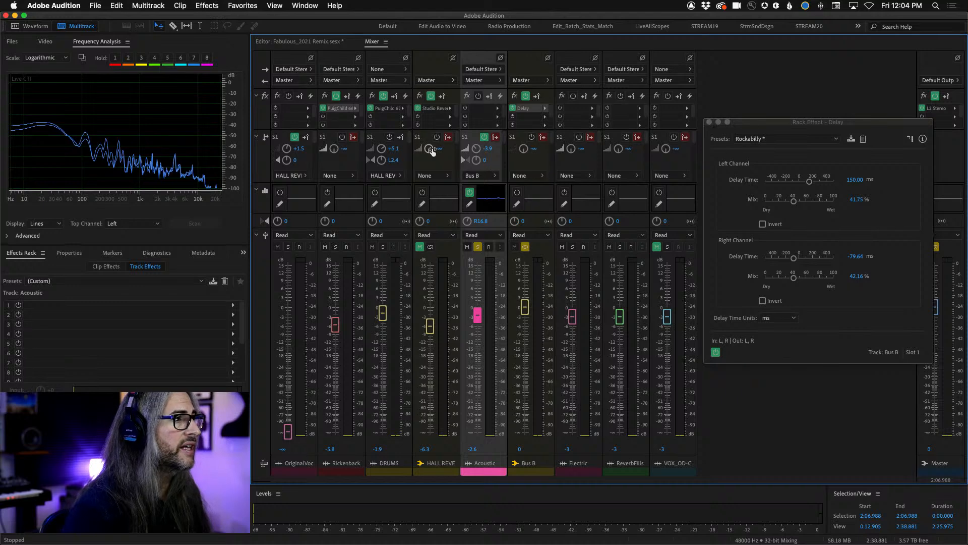
- Raise OriginalVocal's fader to about -12.5 dB and route its second send to Bus B
{"action": "left_click_drag", "start_coordinate": [287, 433], "coordinate": [288, 343]}
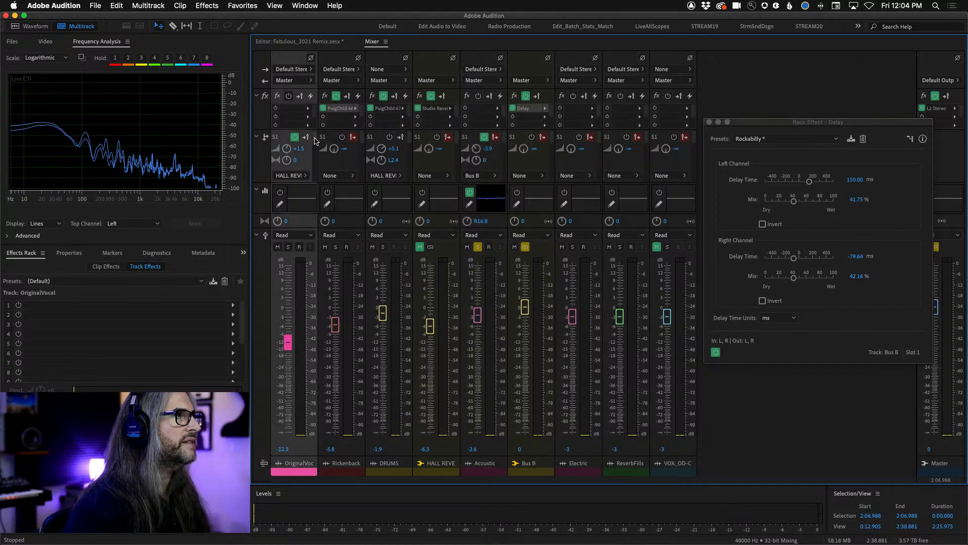
{"action": "scroll", "coordinate": [315, 142], "scroll_direction": "down", "scroll_amount": 2}
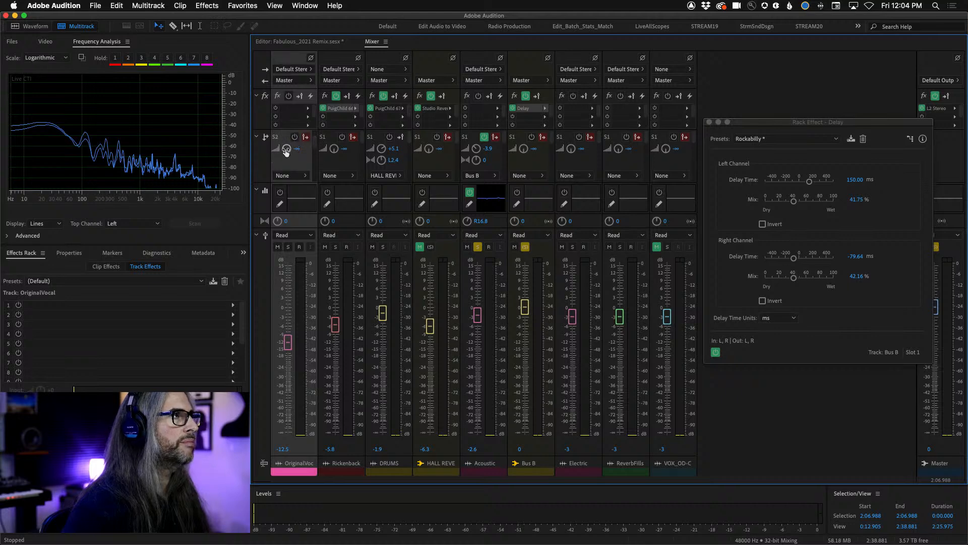
{"action": "left_click", "coordinate": [304, 176]}
{"action": "left_click", "coordinate": [361, 206]}
- Rename Bus B to DELAY
{"action": "double_click", "coordinate": [528, 464]}
{"action": "type", "text": "DELA"}
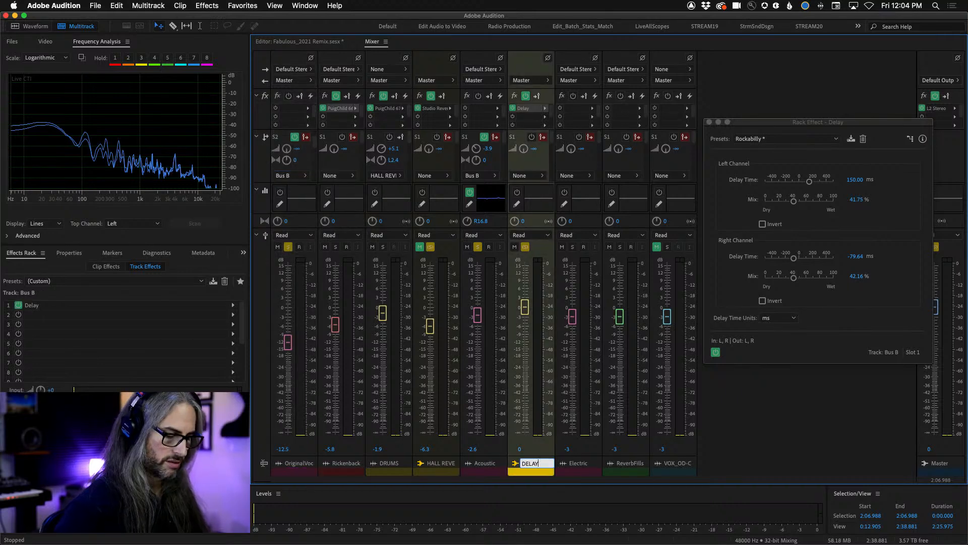
{"action": "type", "text": "Y"}
{"action": "key", "text": "Return"}
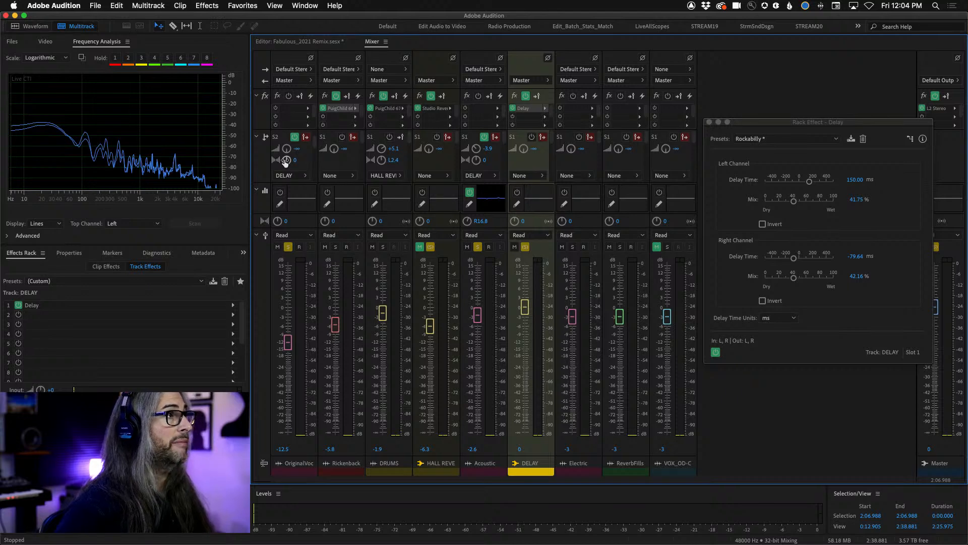
- Pan OriginalVocal's DELAY send to about R35.2 and the track to about L7.5, and play the session from about 0:28
{"action": "left_click_drag", "start_coordinate": [287, 161], "coordinate": [287, 151]}
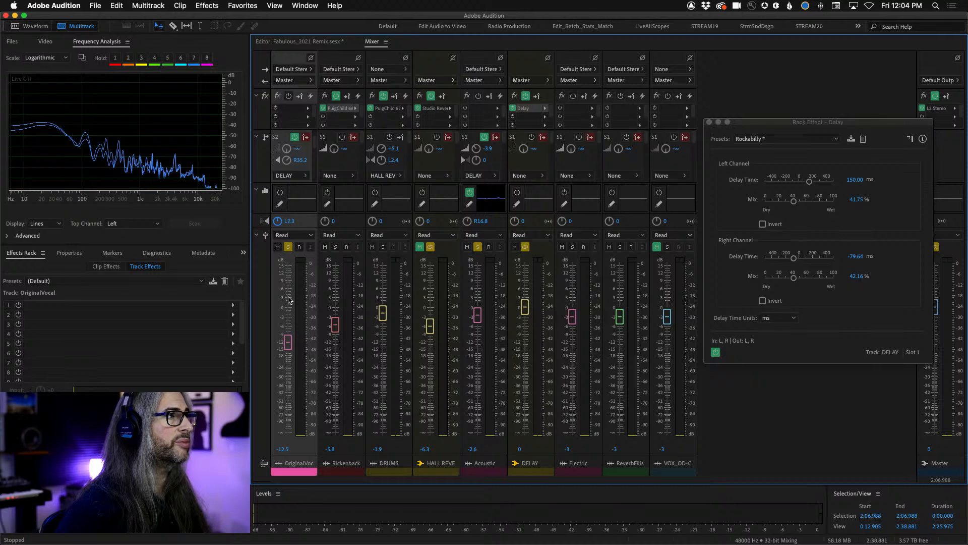
{"action": "left_click", "coordinate": [305, 43]}
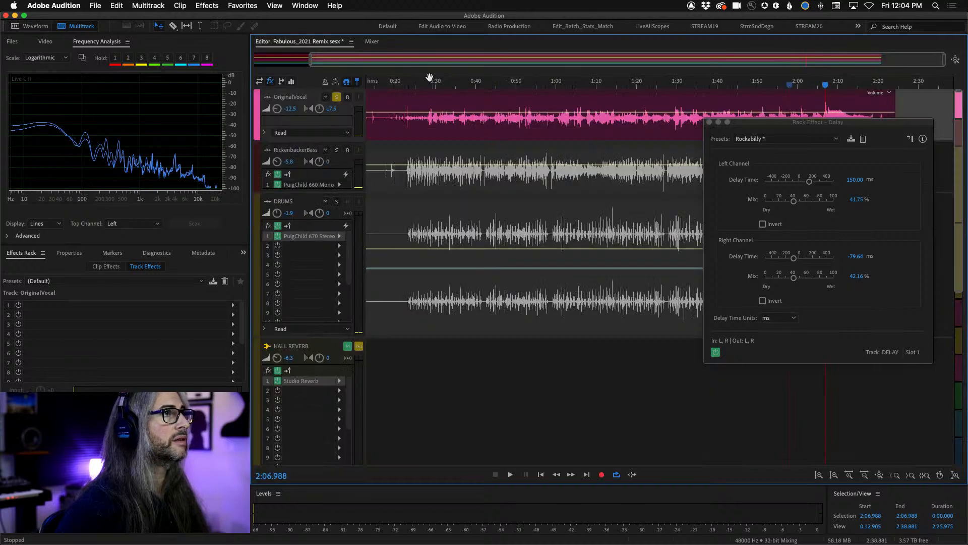
{"action": "left_click", "coordinate": [373, 43]}
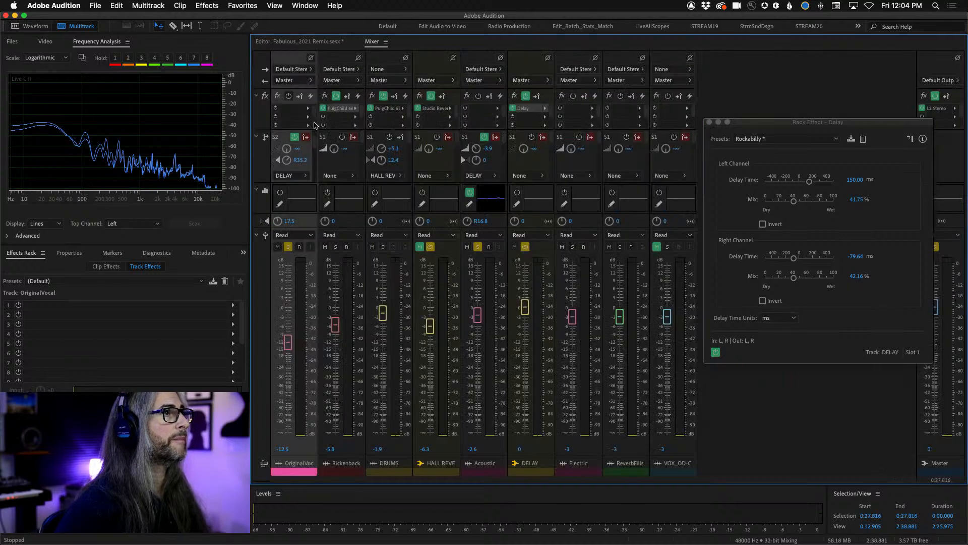
{"action": "key", "text": "space"}
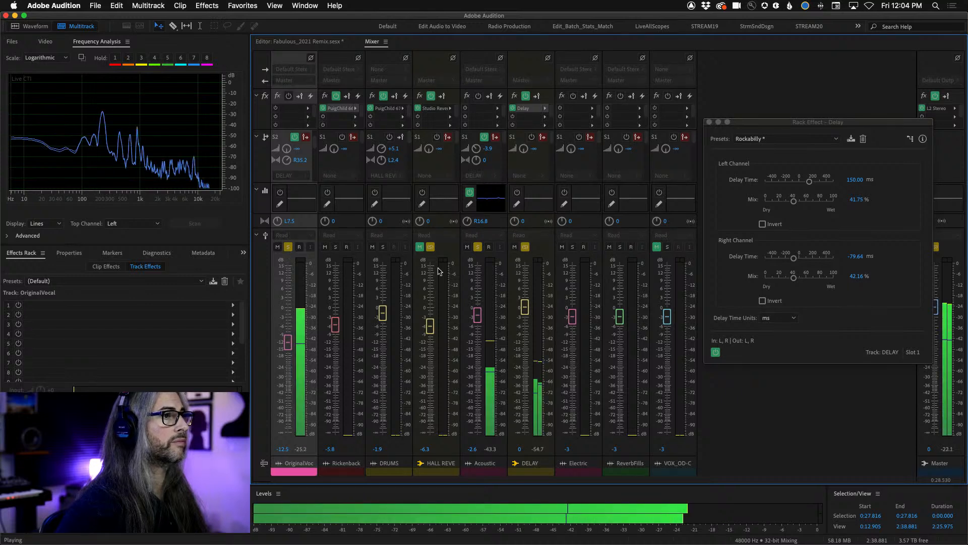
- Raise OriginalVocal's DELAY send to about +2.1 dB with Acoustic temporarily muted, and unmute HALL REVERB during playback
{"action": "left_click", "coordinate": [468, 247]}
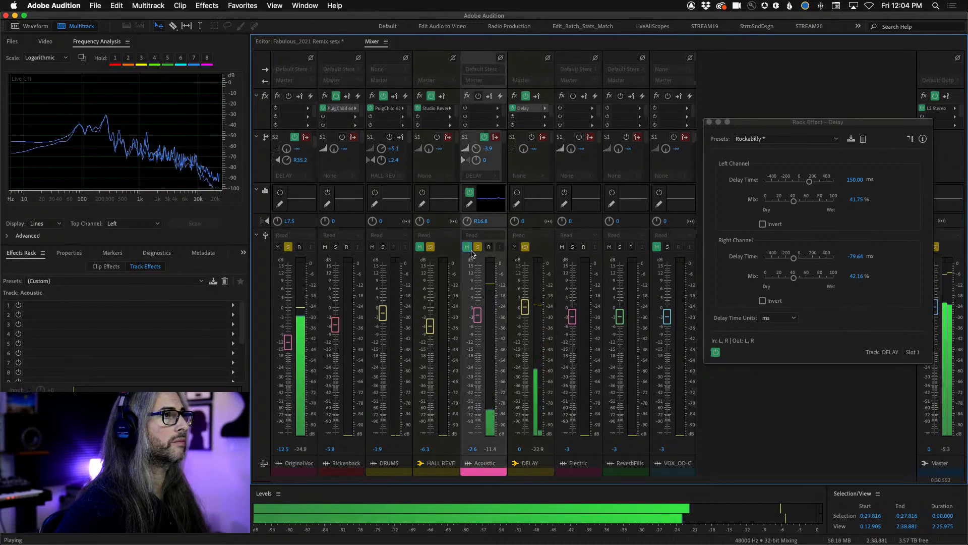
{"action": "left_click_drag", "start_coordinate": [286, 149], "coordinate": [289, 76]}
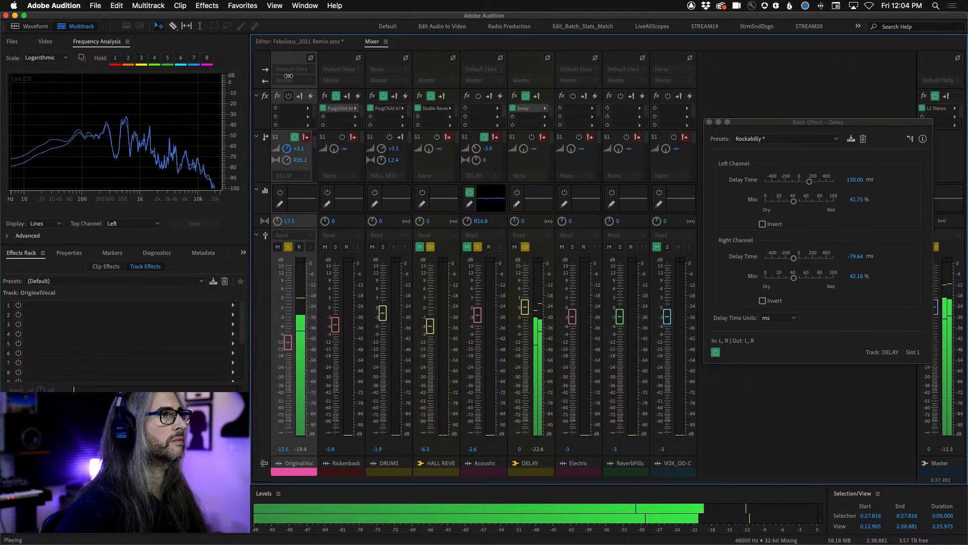
{"action": "left_click", "coordinate": [467, 248]}
{"action": "left_click", "coordinate": [420, 247]}
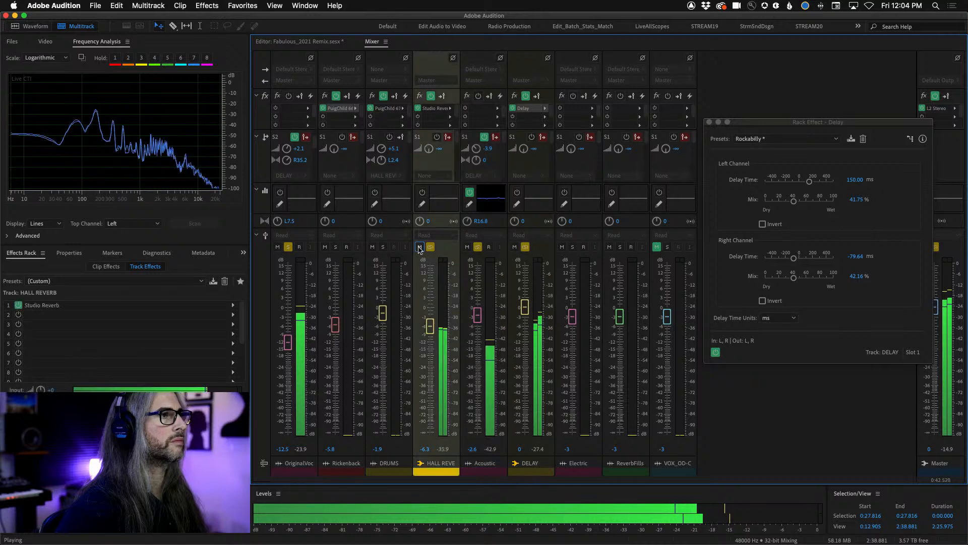
- Add DRUMS to the soloed tracks and set OriginalVocal's HALL REVERB send to about -4.2 dB and its fader to about -8.3 dB
{"action": "left_click", "coordinate": [383, 247]}
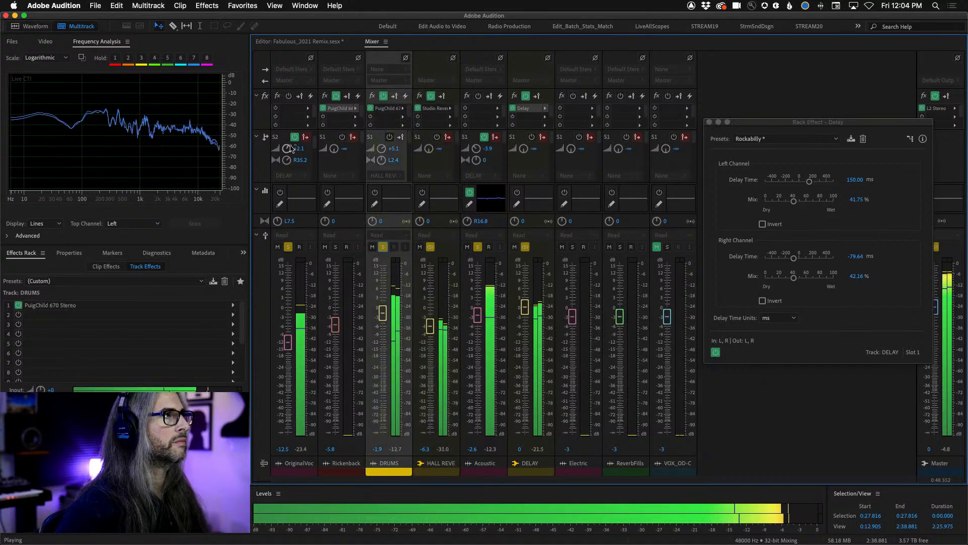
{"action": "left_click", "coordinate": [315, 141]}
{"action": "left_click_drag", "start_coordinate": [286, 148], "coordinate": [284, 171]}
{"action": "left_click_drag", "start_coordinate": [288, 342], "coordinate": [287, 331]}
- Lower Acoustic's fader to about -8.7 dB, add RickenbackerBass to the soloed tracks, and stop playback
{"action": "left_click_drag", "start_coordinate": [477, 316], "coordinate": [478, 343]}
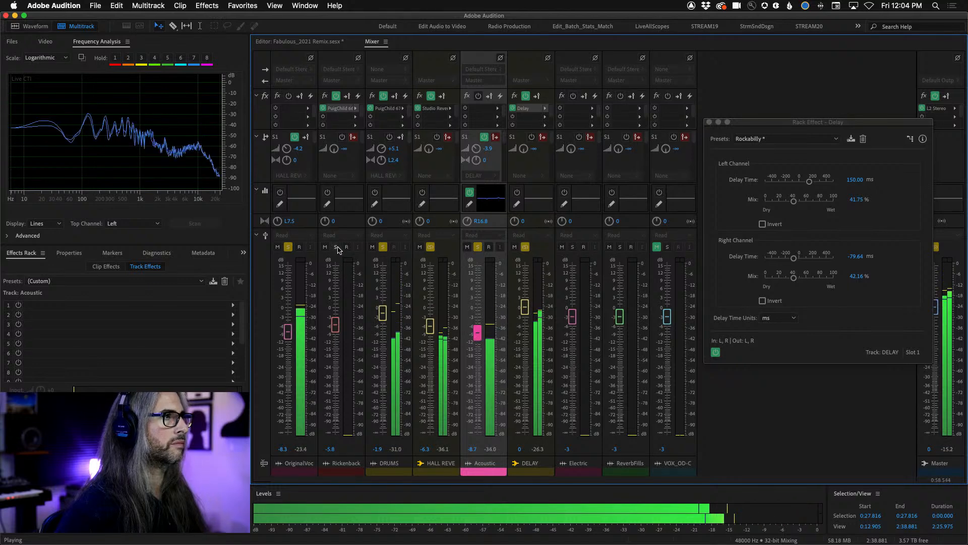
{"action": "left_click", "coordinate": [333, 315]}
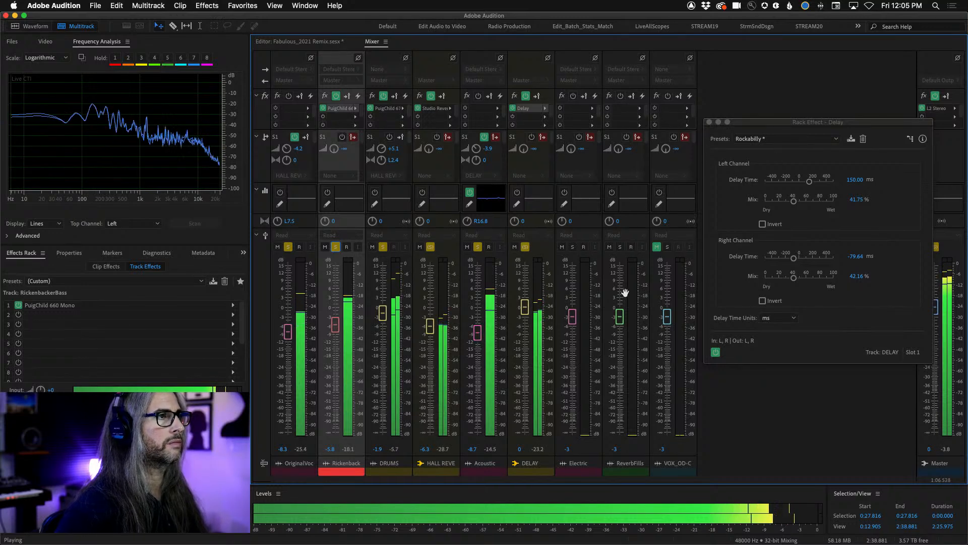
{"action": "key", "text": "space"}
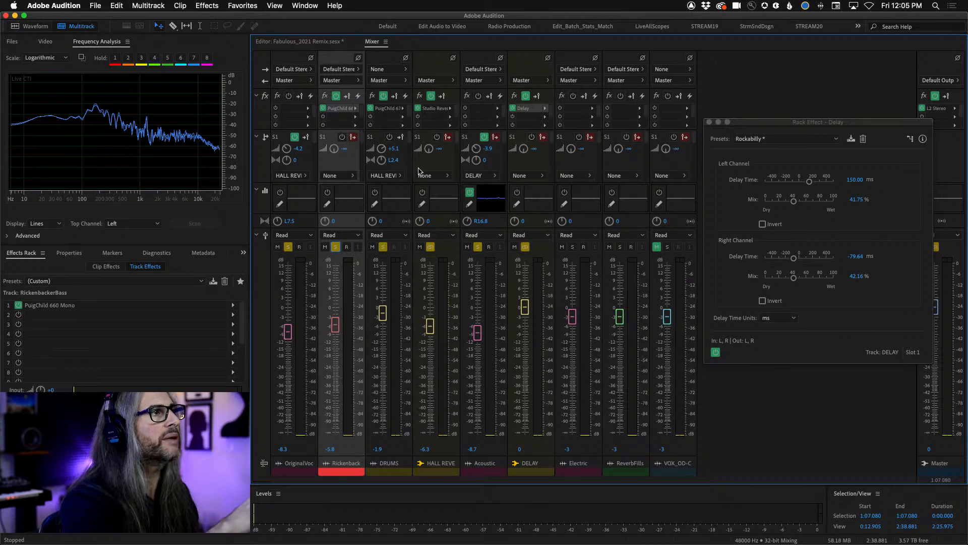
- Solo only the Electric track in the multitrack editor and play it from about 0:59
{"action": "left_click", "coordinate": [410, 146]}
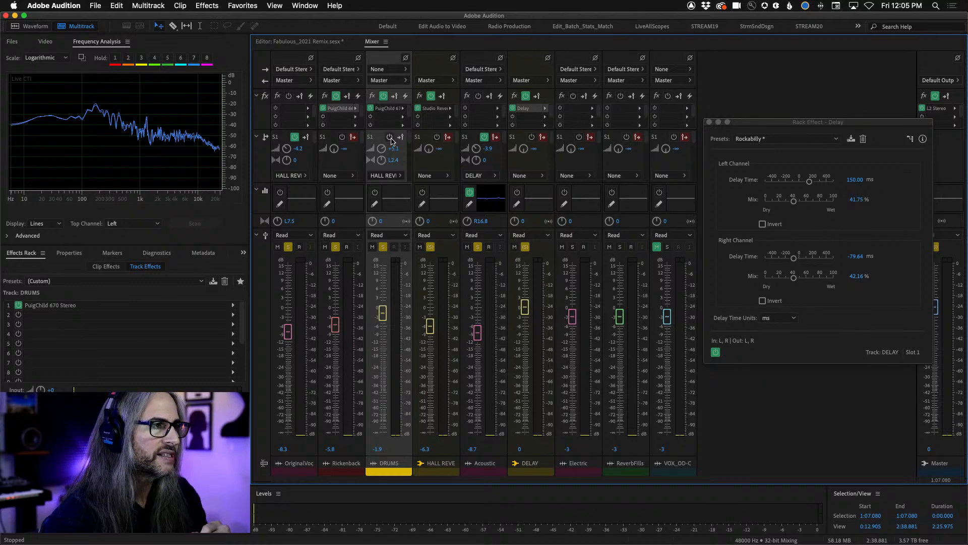
{"action": "left_click", "coordinate": [289, 42]}
{"action": "scroll", "coordinate": [520, 408], "scroll_direction": "down", "scroll_amount": 6}
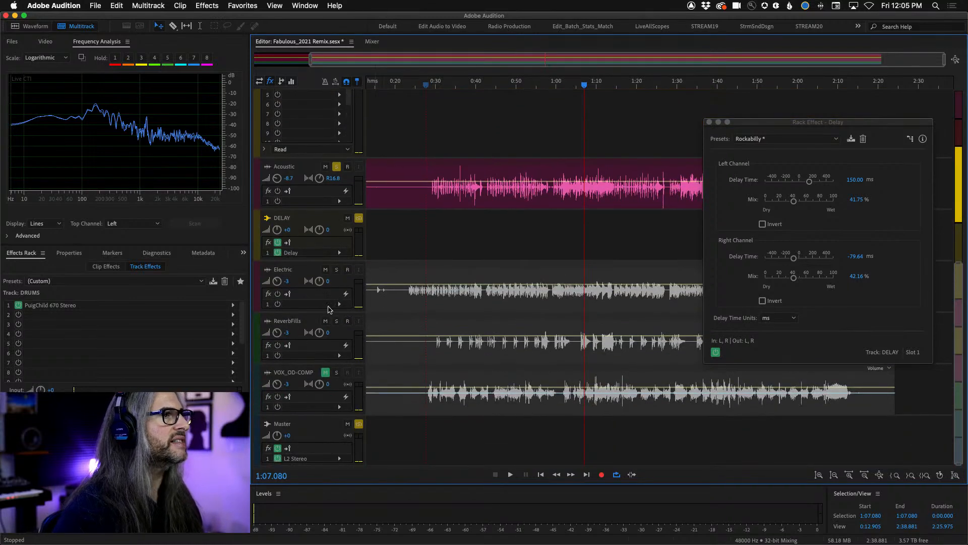
{"action": "left_click", "coordinate": [337, 271]}
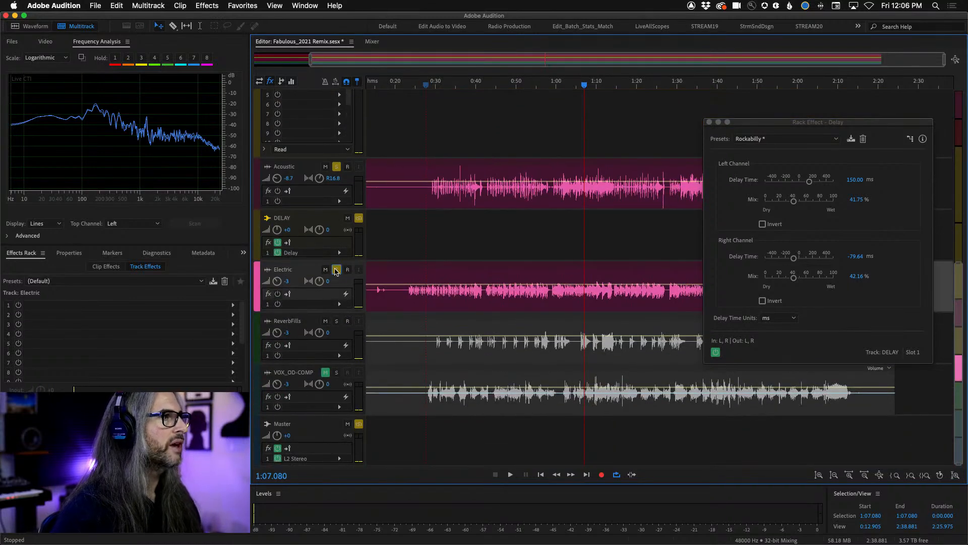
{"action": "left_click", "coordinate": [337, 271], "text": "super"}
{"action": "left_click_drag", "start_coordinate": [557, 87], "coordinate": [552, 84]}
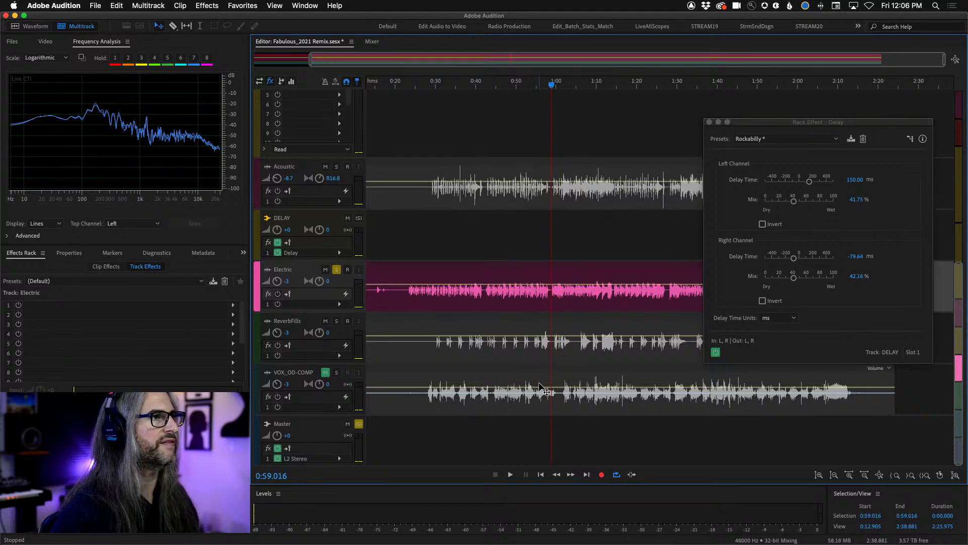
{"action": "key", "text": "space"}
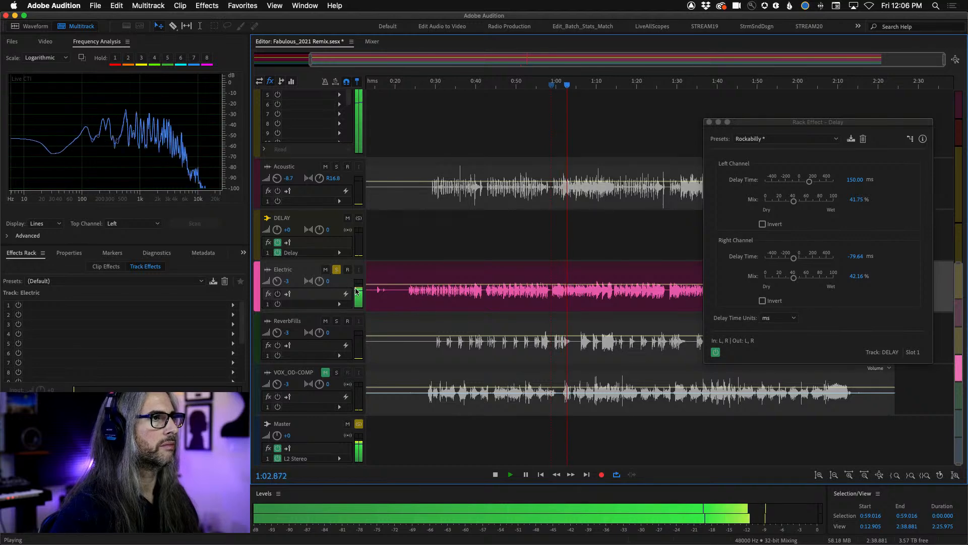
- Solo only ReverbFills and pan it to about R67.9, and pan Electric to about L40.9
{"action": "left_click", "coordinate": [337, 322]}
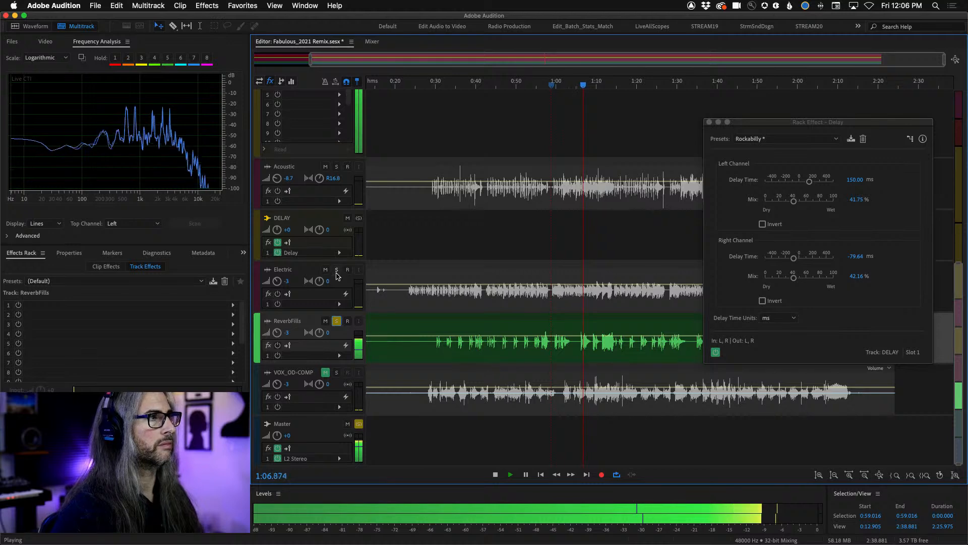
{"action": "left_click_drag", "start_coordinate": [320, 332], "coordinate": [455, 332]}
{"action": "left_click_drag", "start_coordinate": [320, 282], "coordinate": [272, 292]}
- Set Electric's volume to about -6.3 dB and ReverbFills' to about -5.7 dB, and clear all track solos
{"action": "left_click", "coordinate": [336, 269]}
{"action": "left_click_drag", "start_coordinate": [277, 332], "coordinate": [275, 337]}
{"action": "left_click", "coordinate": [362, 424]}
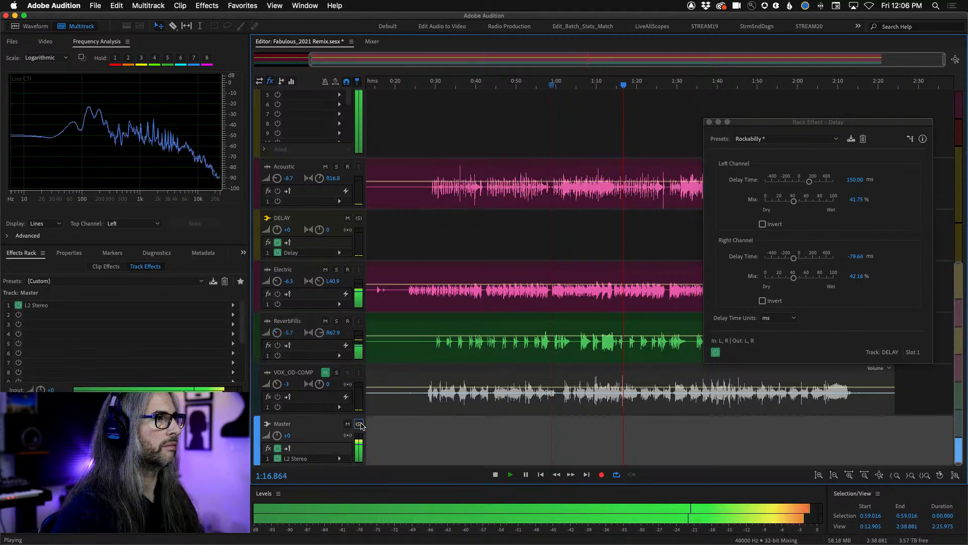
- Set OriginalVocal's volume to about -3.6 dB and its DELAY send to about -1.2 dB in the full mix, and stop playback
{"action": "scroll", "coordinate": [463, 294], "scroll_direction": "up", "scroll_amount": 10}
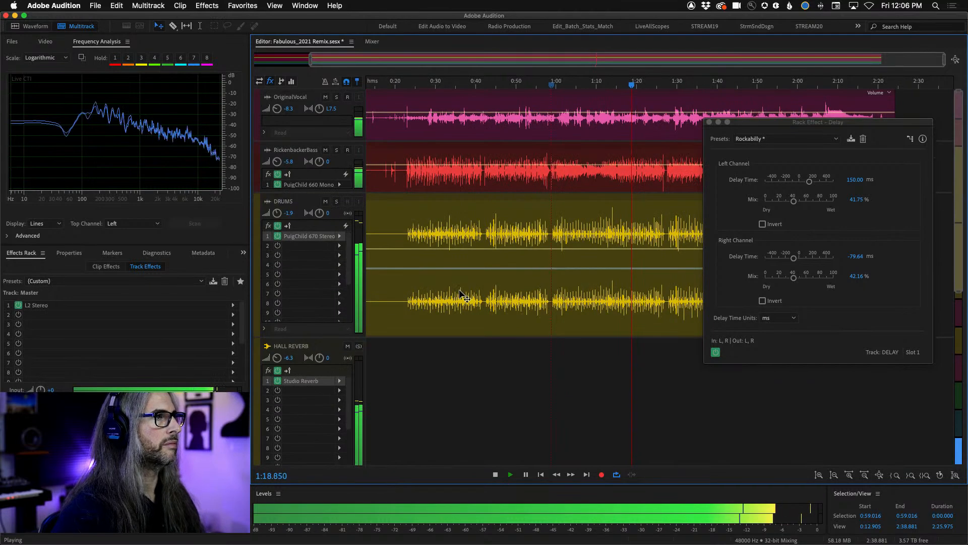
{"action": "left_click", "coordinate": [270, 102]}
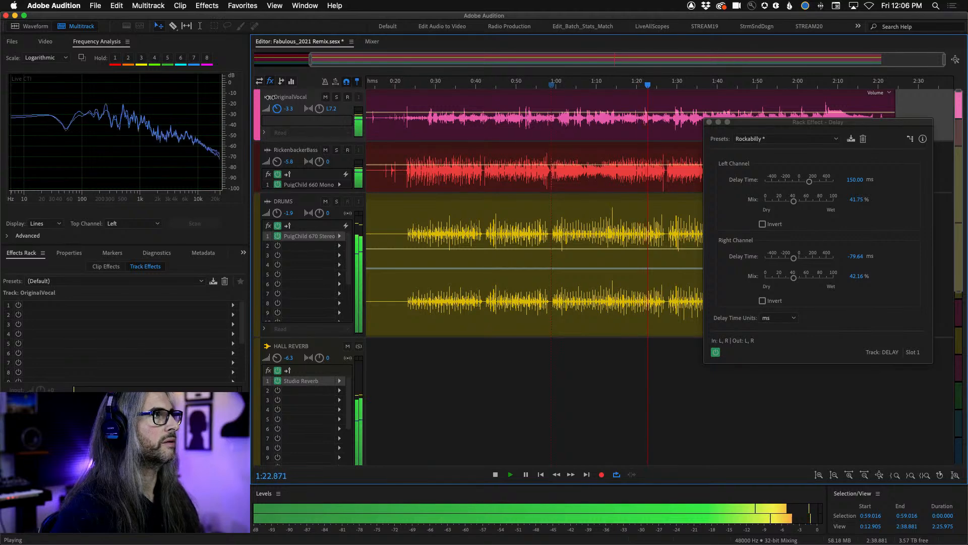
{"action": "left_click", "coordinate": [372, 41]}
{"action": "mouse_move", "coordinate": [286, 148]}
{"action": "left_mouse_down"}
{"action": "mouse_move", "coordinate": [316, 145]}
{"action": "mouse_move", "coordinate": [286, 157]}
{"action": "left_mouse_up"}
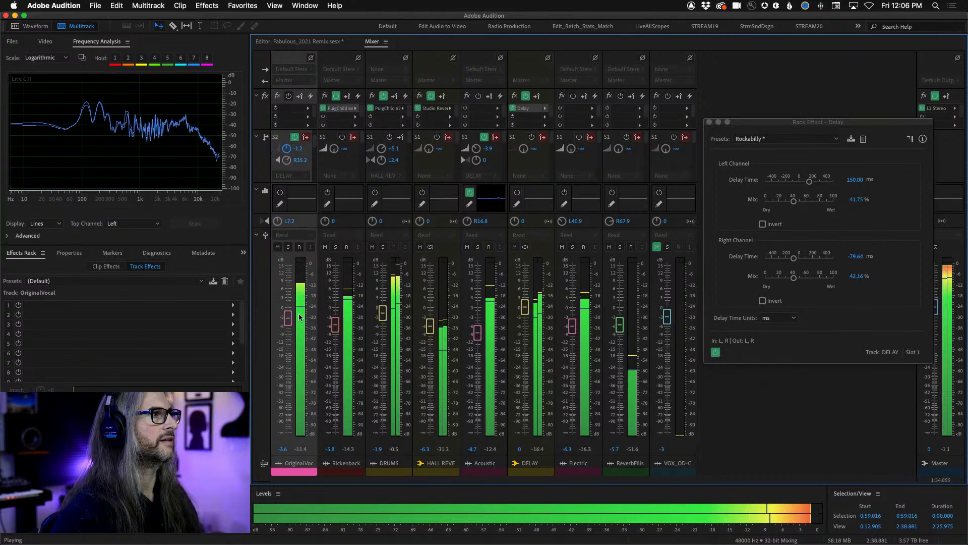
{"action": "key", "text": "space"}
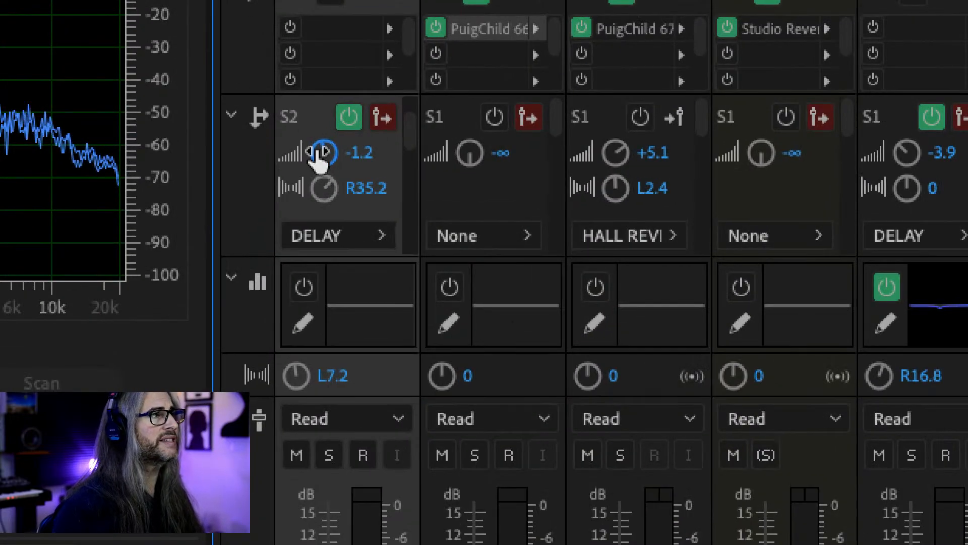
{"action": "mouse_move", "coordinate": [319, 161]}
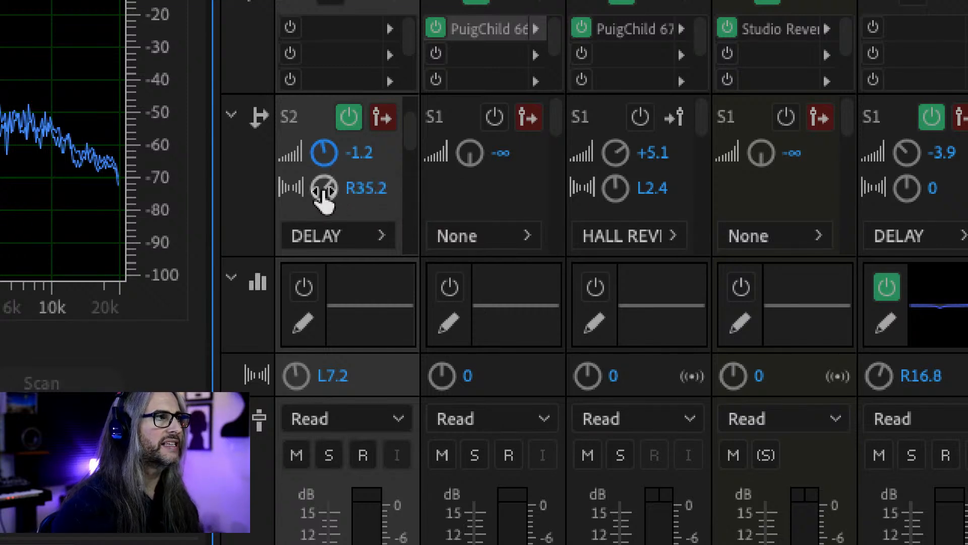
{"action": "mouse_move", "coordinate": [322, 198]}
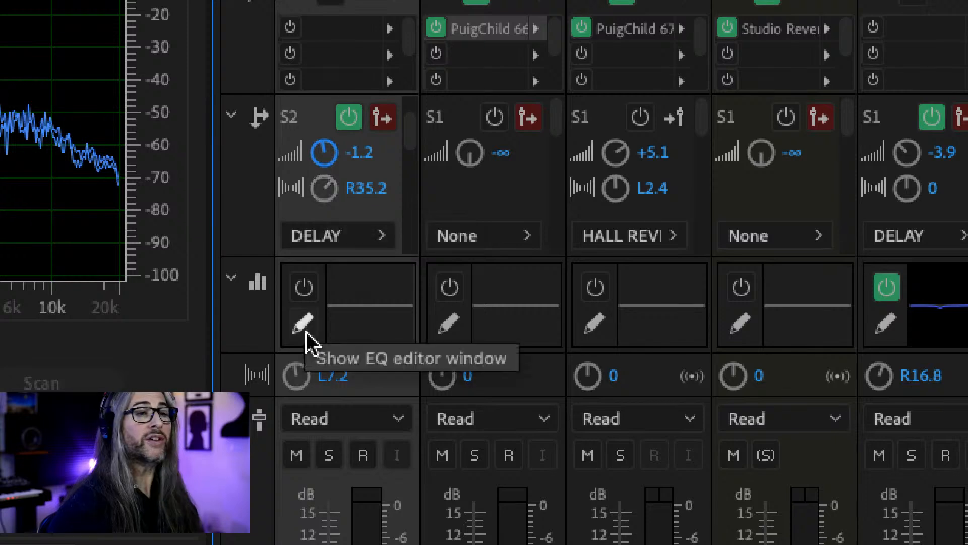
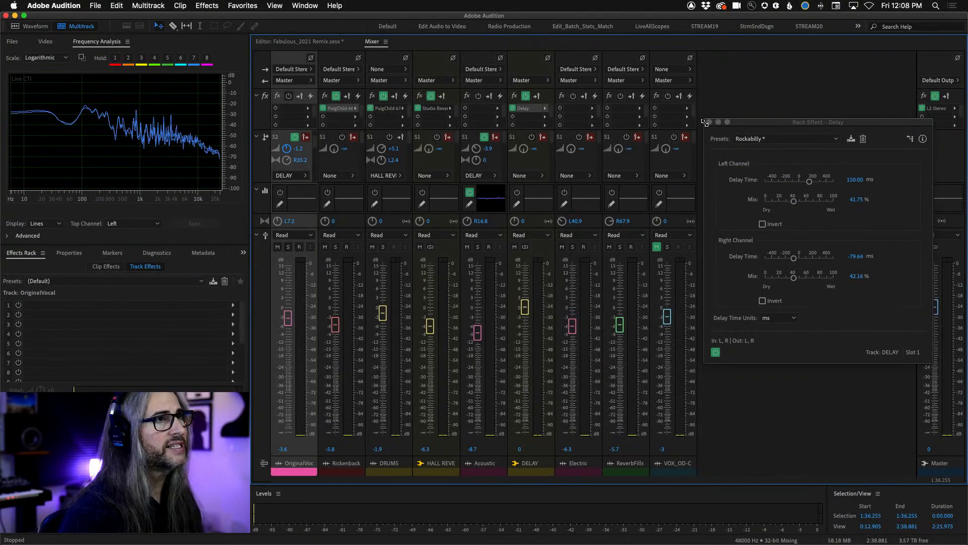
- Close the Delay effect and switch to the BIAS_TTM_Feb2019_03a.sesx session, showing its BGVs channels in the mixer
{"action": "left_click", "coordinate": [710, 122]}
{"action": "left_click", "coordinate": [334, 42]}
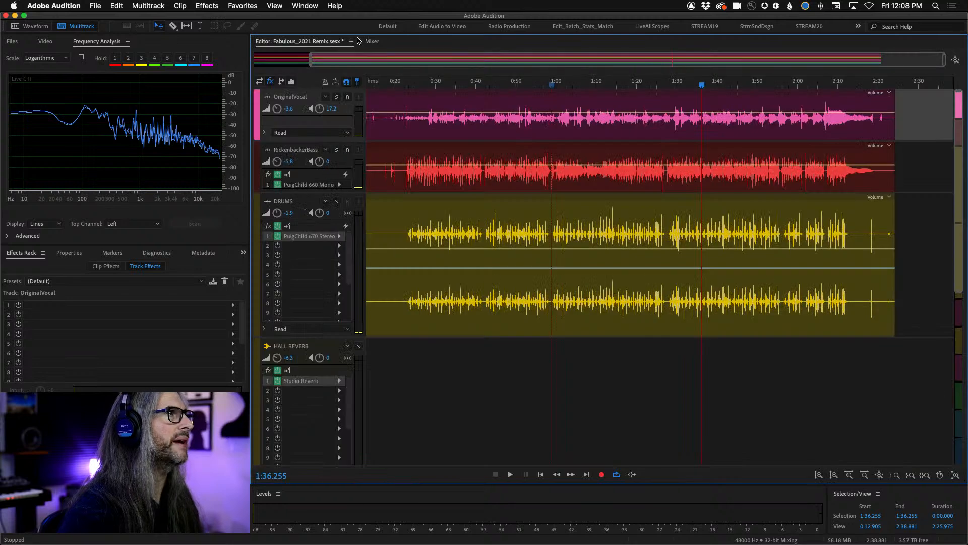
{"action": "left_click", "coordinate": [352, 43]}
{"action": "left_click", "coordinate": [415, 136]}
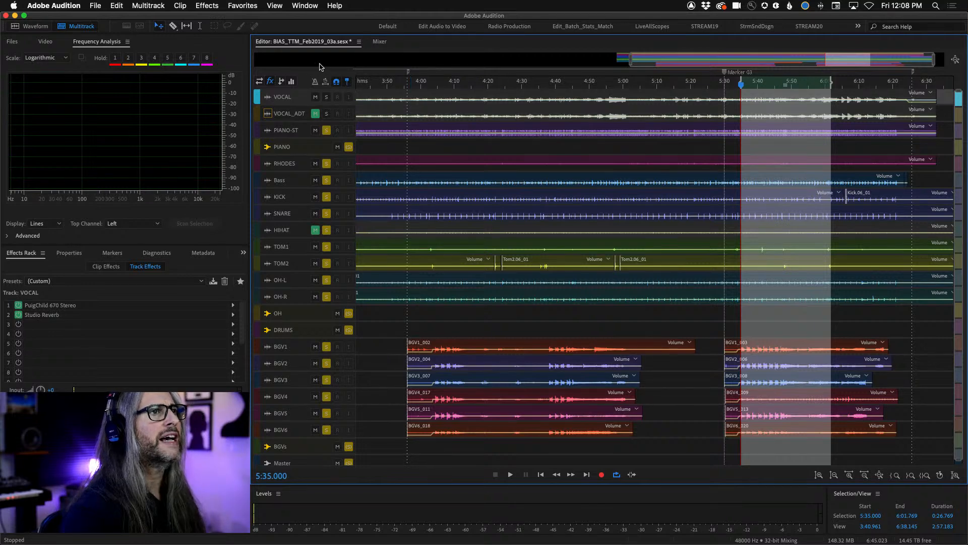
{"action": "left_click", "coordinate": [379, 42]}
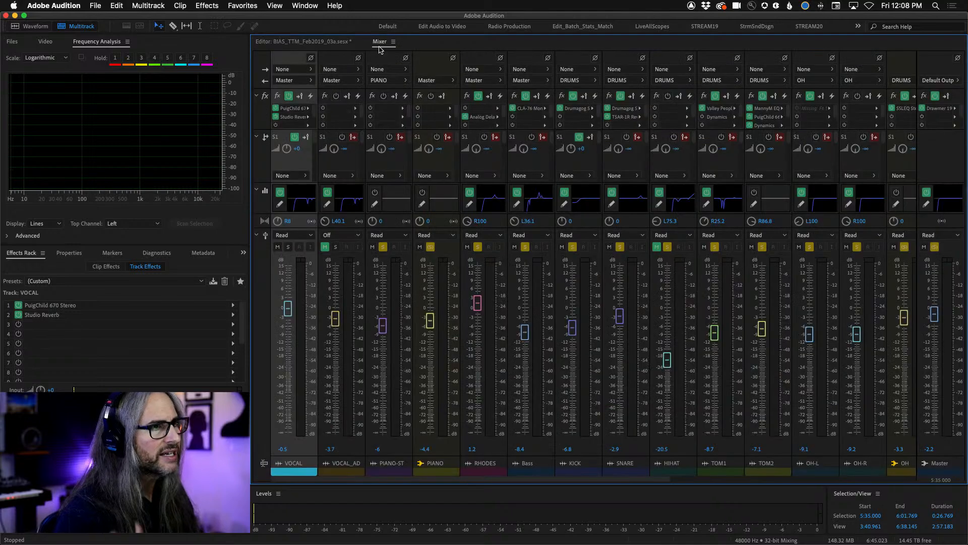
{"action": "left_click_drag", "start_coordinate": [625, 480], "coordinate": [873, 479]}
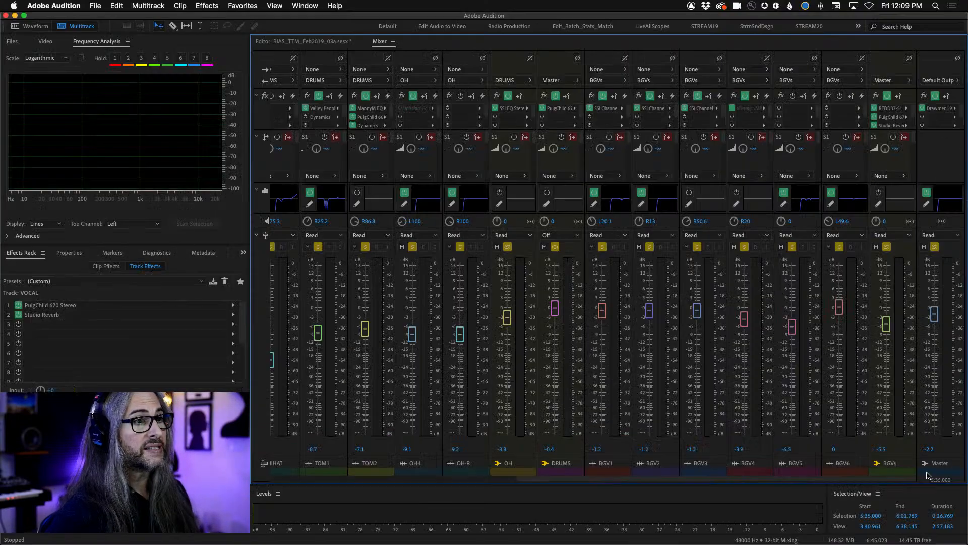
- Examine the REDD37-51 and PuigChild 670 Stereo effects on the BGVs bus, closing each one after viewing
{"action": "left_click", "coordinate": [913, 113]}
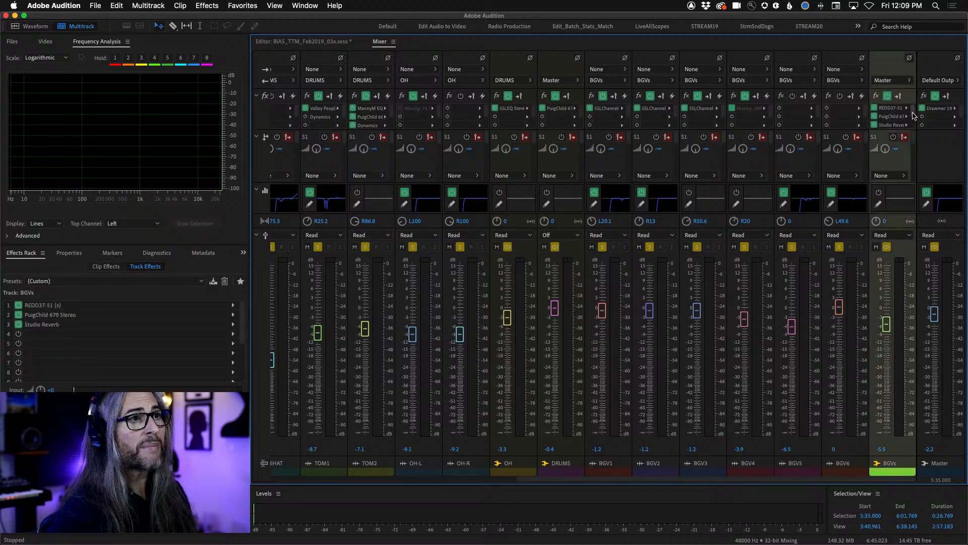
{"action": "double_click", "coordinate": [895, 109]}
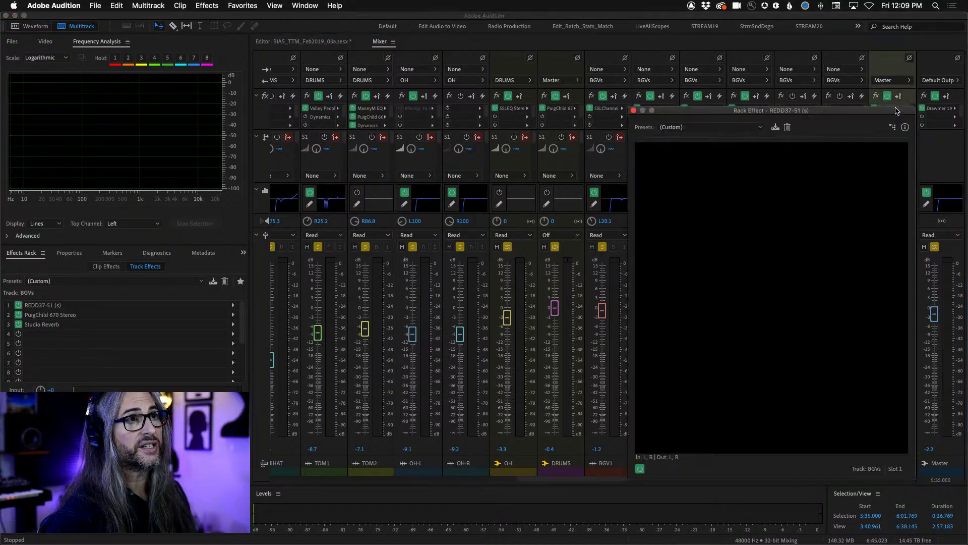
{"action": "left_click_drag", "start_coordinate": [781, 109], "coordinate": [636, 42]}
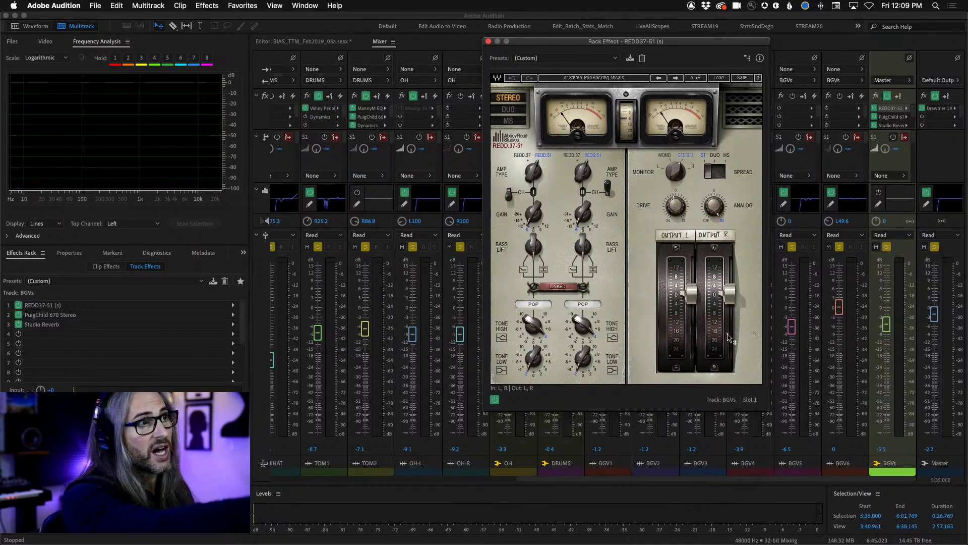
{"action": "left_click", "coordinate": [488, 42]}
{"action": "double_click", "coordinate": [890, 117]}
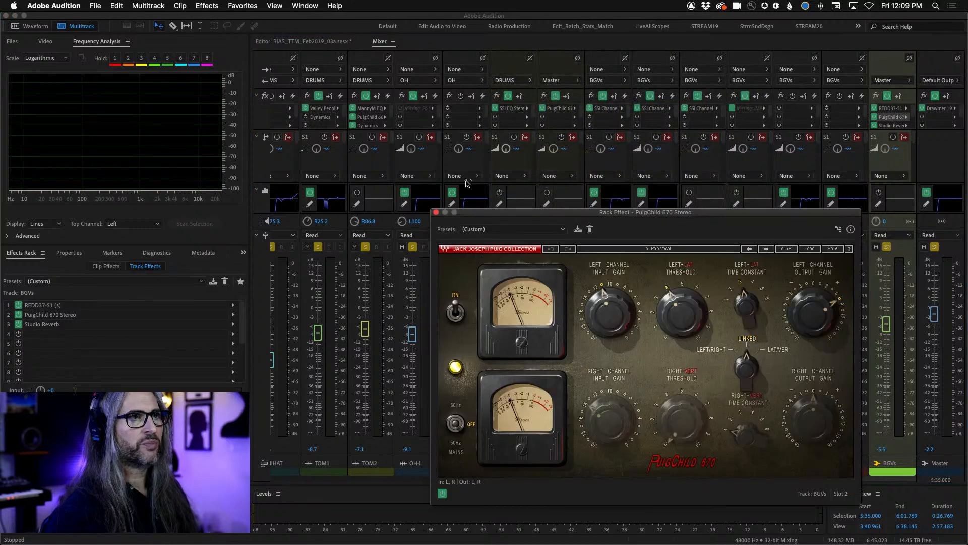
{"action": "left_click_drag", "start_coordinate": [595, 212], "coordinate": [528, 56]}
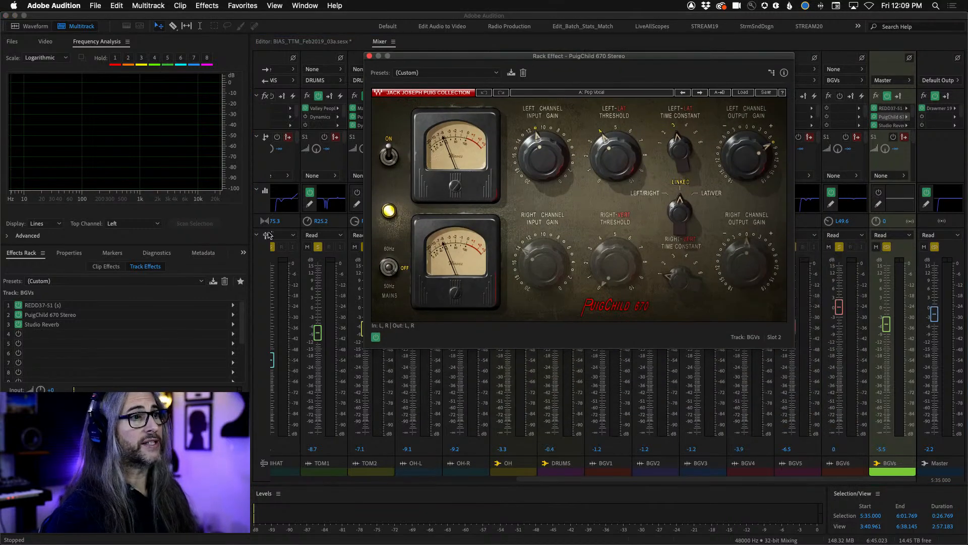
{"action": "left_click", "coordinate": [370, 56]}
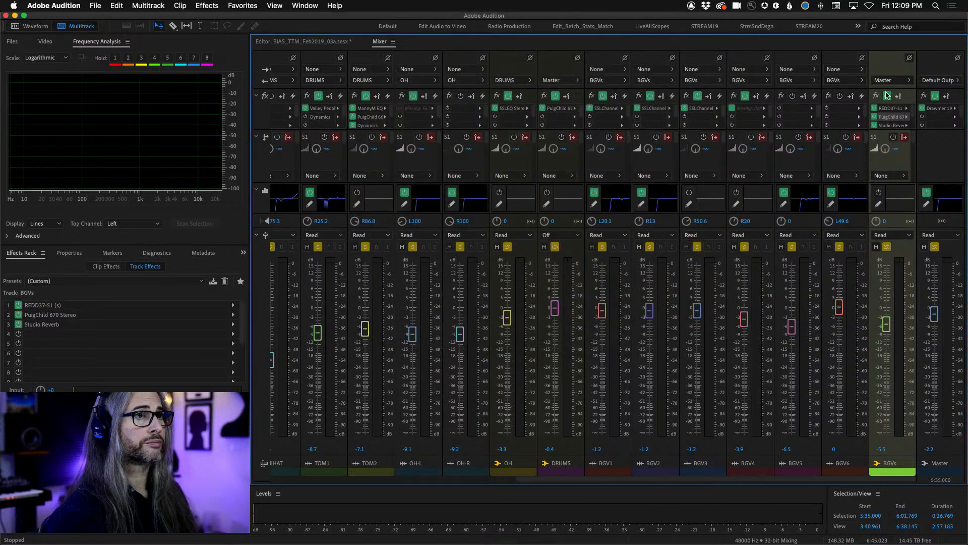
- Open the BGVs bus's Studio Reverb, check the BGV tracks in the editor, and move the effect window clear of the mixer's inserts
{"action": "double_click", "coordinate": [892, 126]}
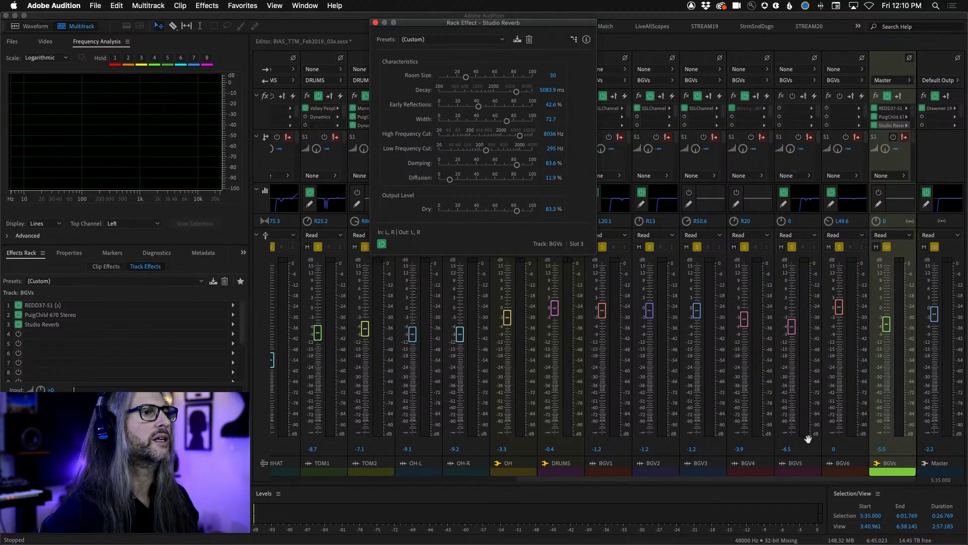
{"action": "left_click", "coordinate": [306, 41]}
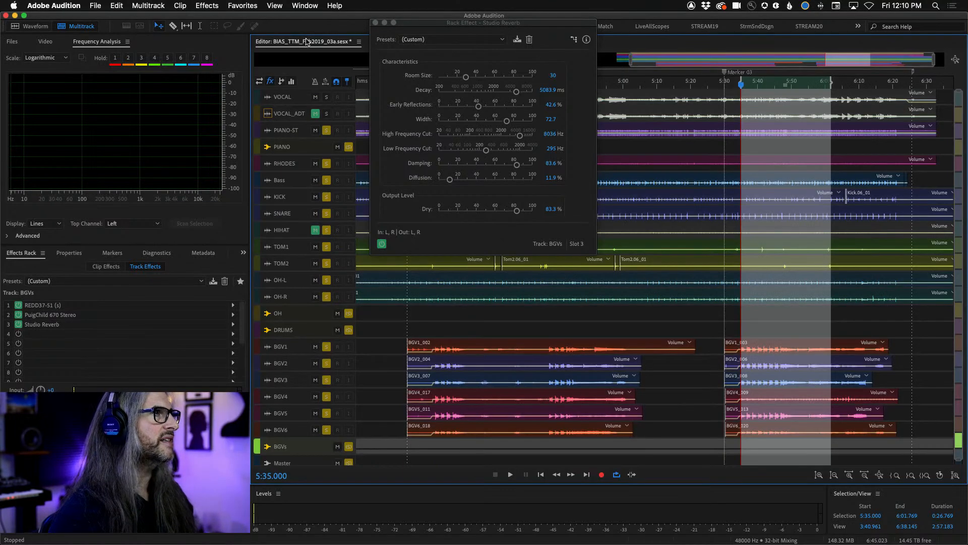
{"action": "left_click_drag", "start_coordinate": [434, 22], "coordinate": [457, 55]}
{"action": "left_click", "coordinate": [375, 43]}
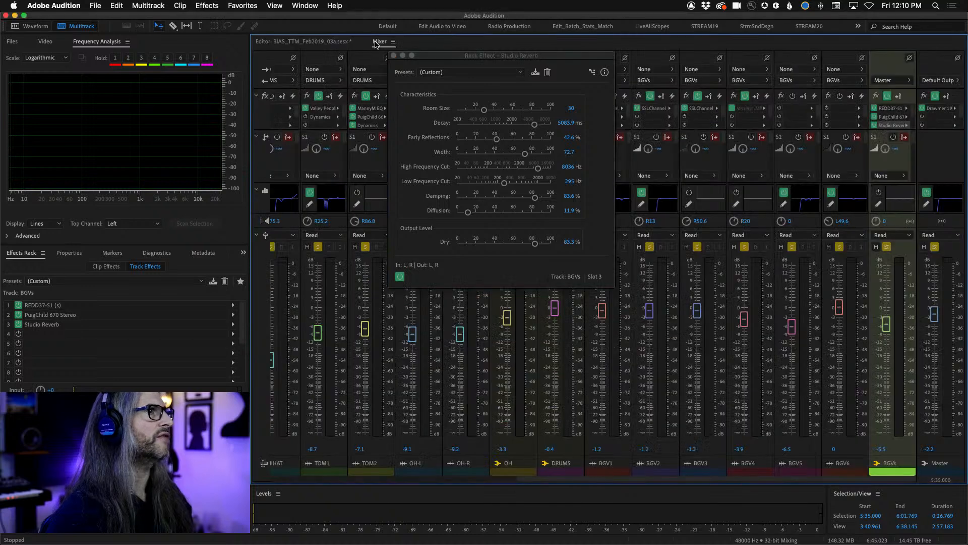
{"action": "left_click_drag", "start_coordinate": [544, 57], "coordinate": [681, 354]}
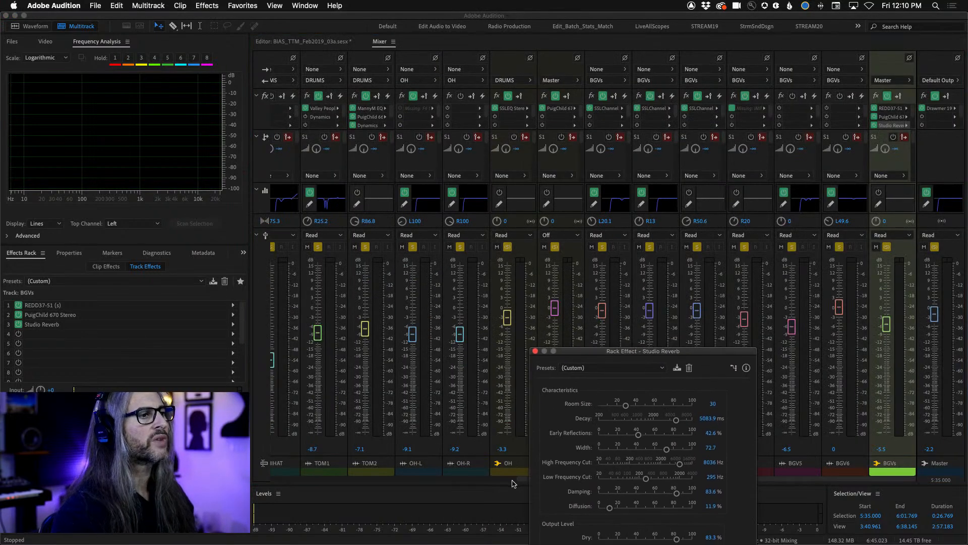
- Examine the Dynamics effect on the TOM2 track, and close it together with the BGVs bus's Studio Reverb
{"action": "left_click_drag", "start_coordinate": [525, 480], "coordinate": [581, 475]}
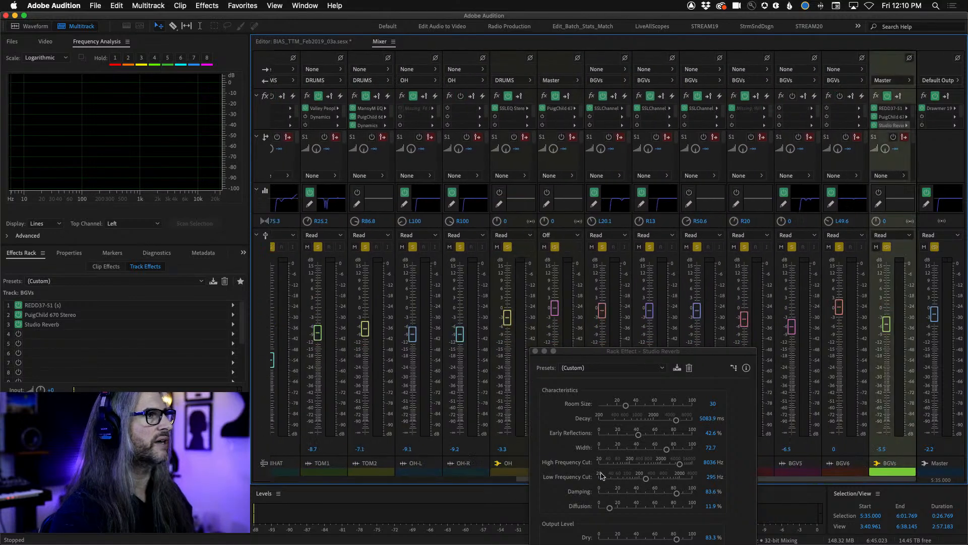
{"action": "scroll", "coordinate": [805, 477], "scroll_direction": "left", "scroll_amount": 10}
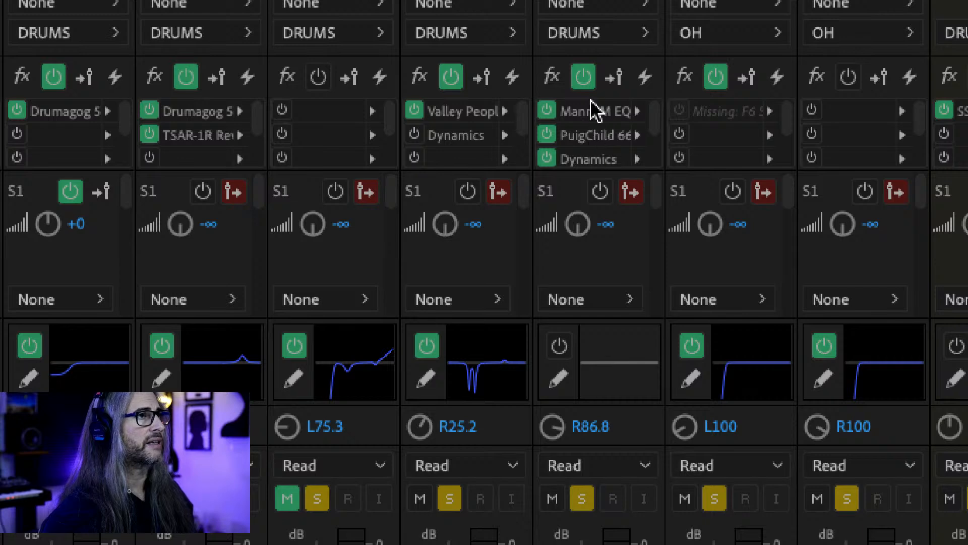
{"action": "left_click", "coordinate": [594, 117]}
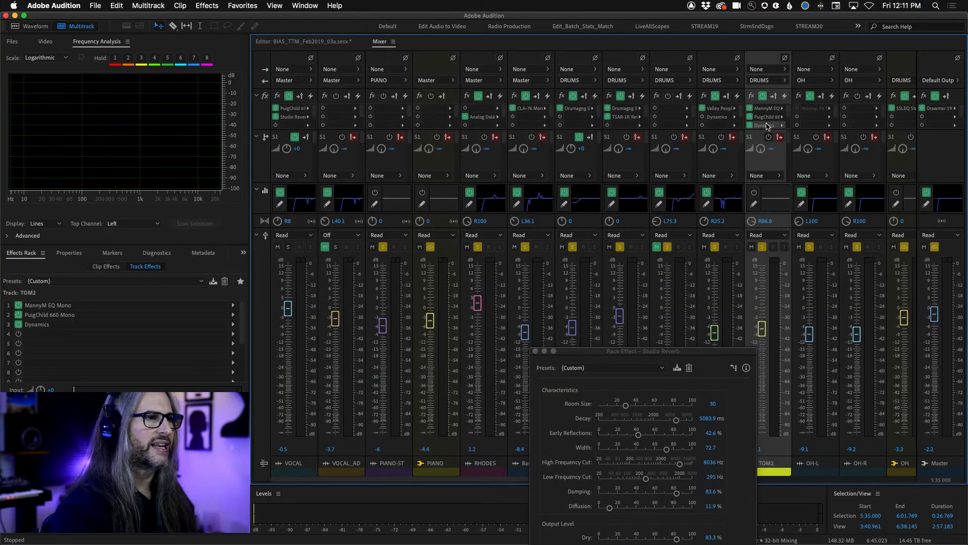
{"action": "double_click", "coordinate": [761, 124]}
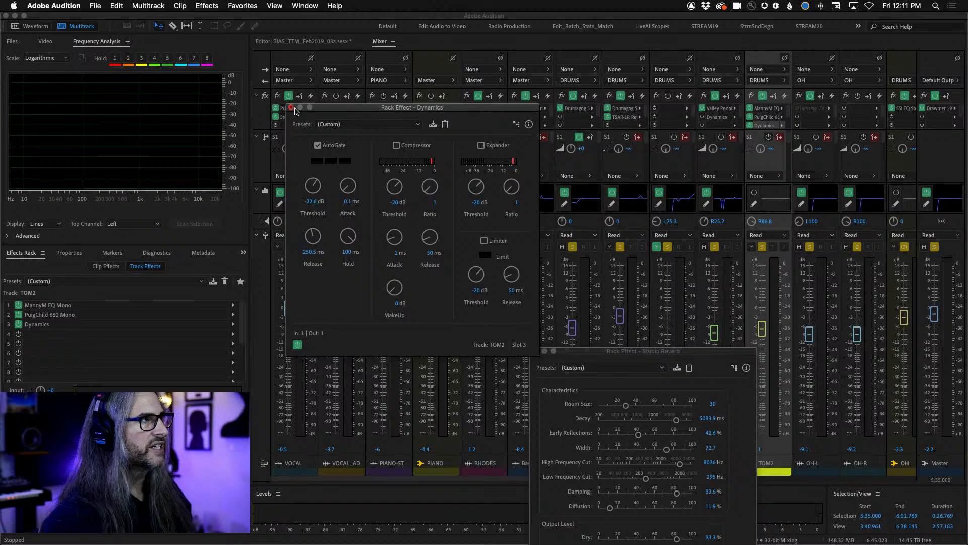
{"action": "left_click", "coordinate": [291, 108]}
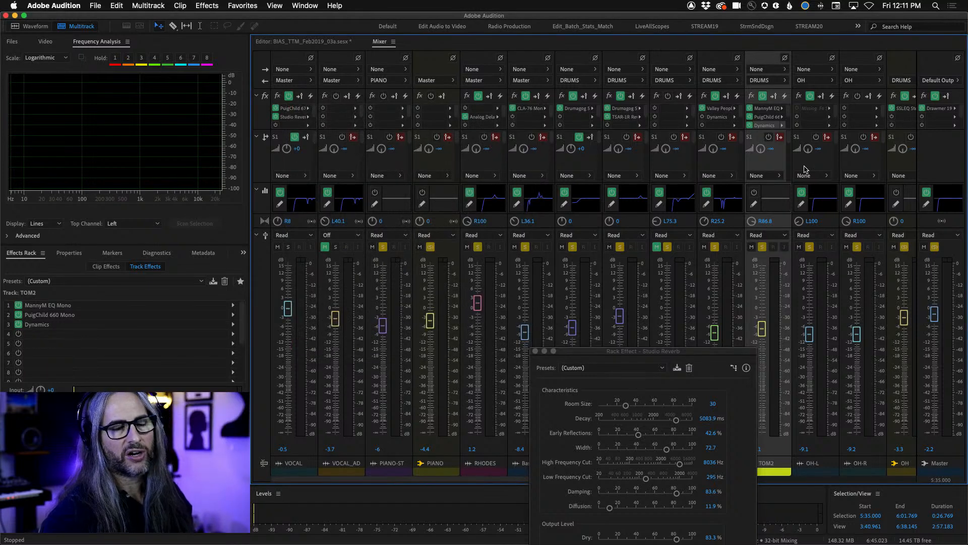
{"action": "left_click", "coordinate": [535, 351]}
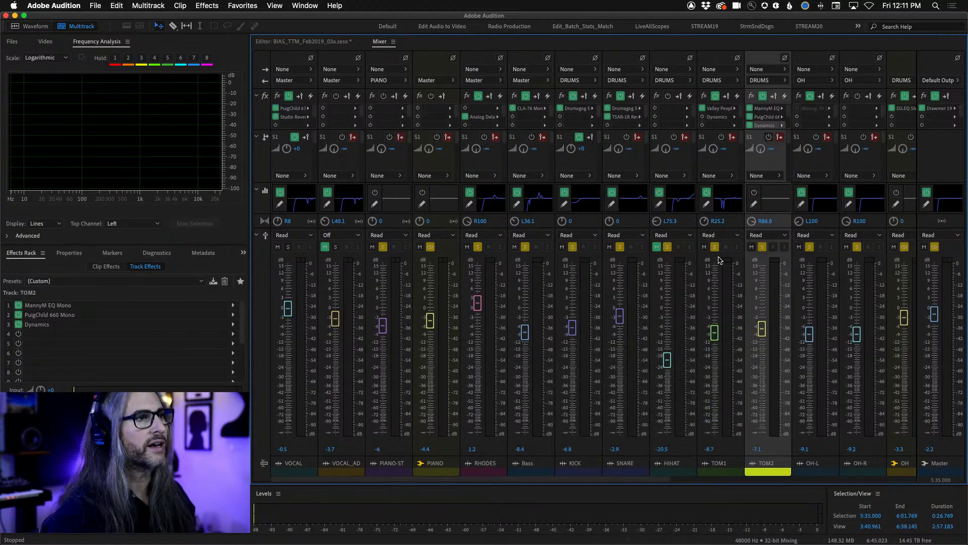
- Play the session from the editor, solo only the RHODES track, and return to the mixer
{"action": "left_click", "coordinate": [290, 44]}
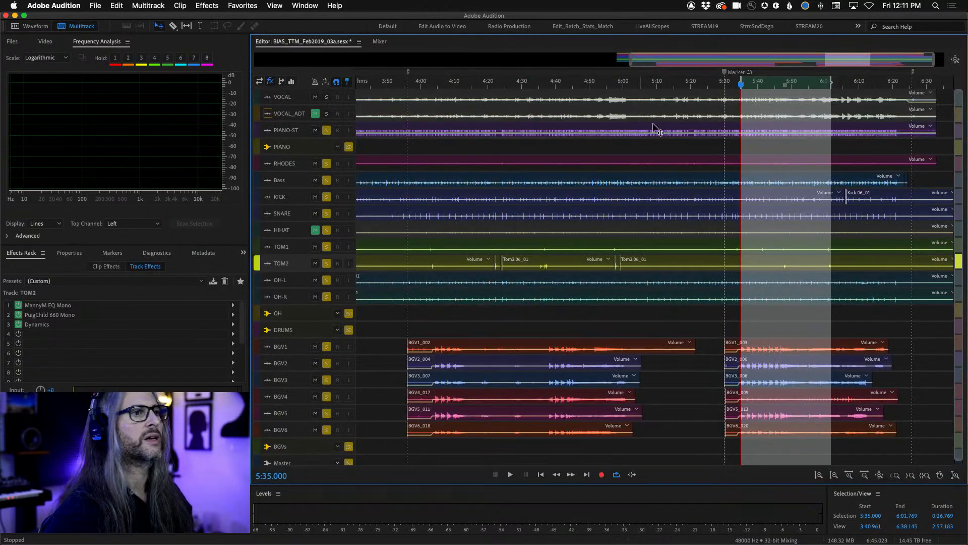
{"action": "key", "text": "space"}
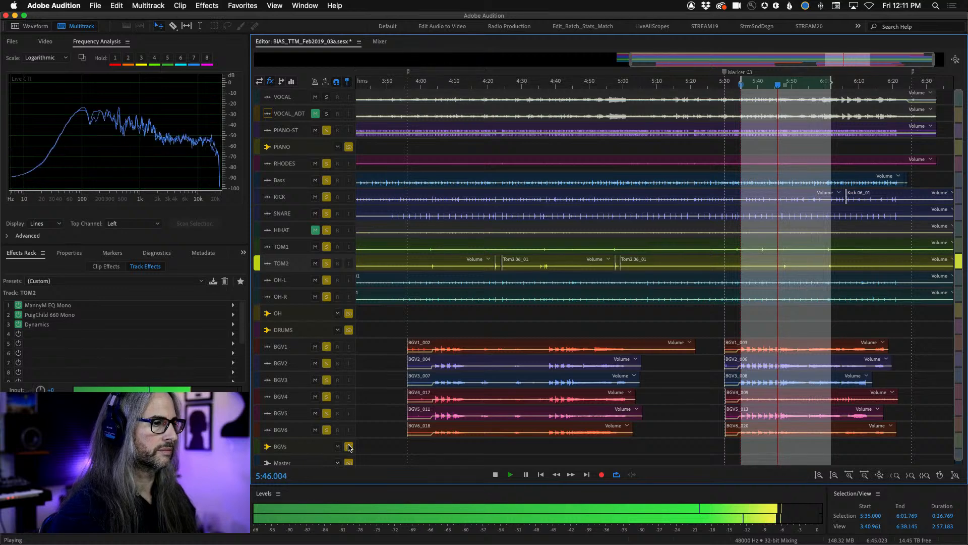
{"action": "left_click", "coordinate": [326, 163], "text": "super"}
{"action": "left_click_drag", "start_coordinate": [324, 172], "coordinate": [325, 241]}
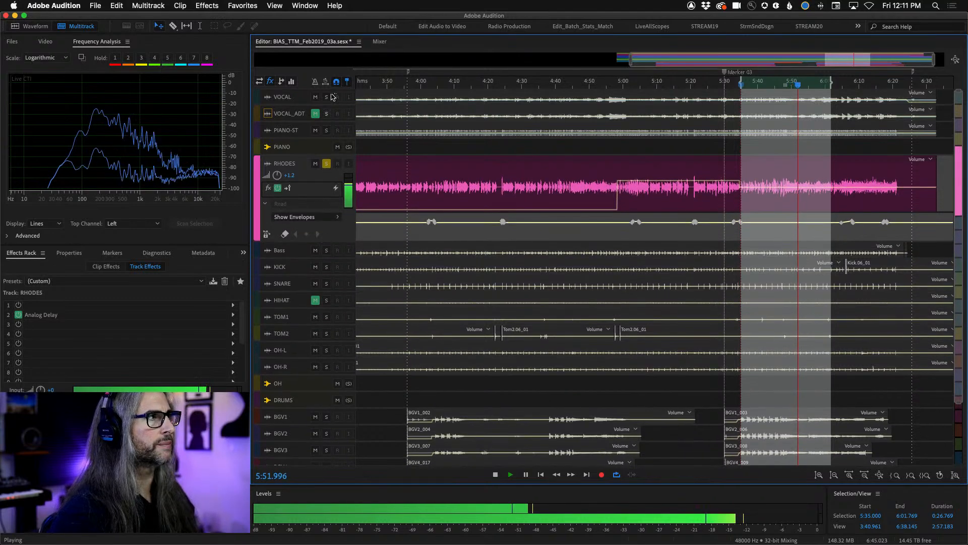
{"action": "left_click", "coordinate": [380, 41]}
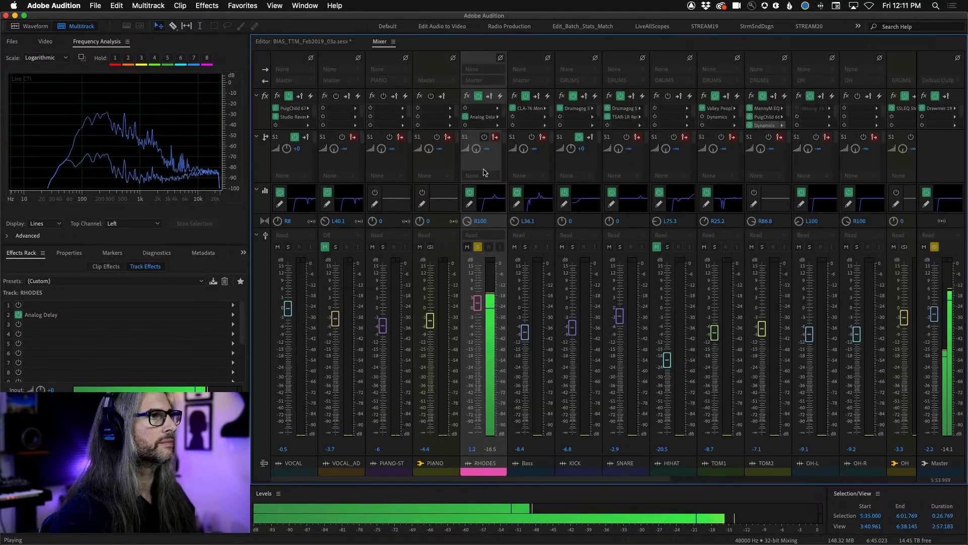
- Bypass the Analog Delay on RHODES, pan the track to R7.2, and re-enable the delay
{"action": "left_click", "coordinate": [465, 116]}
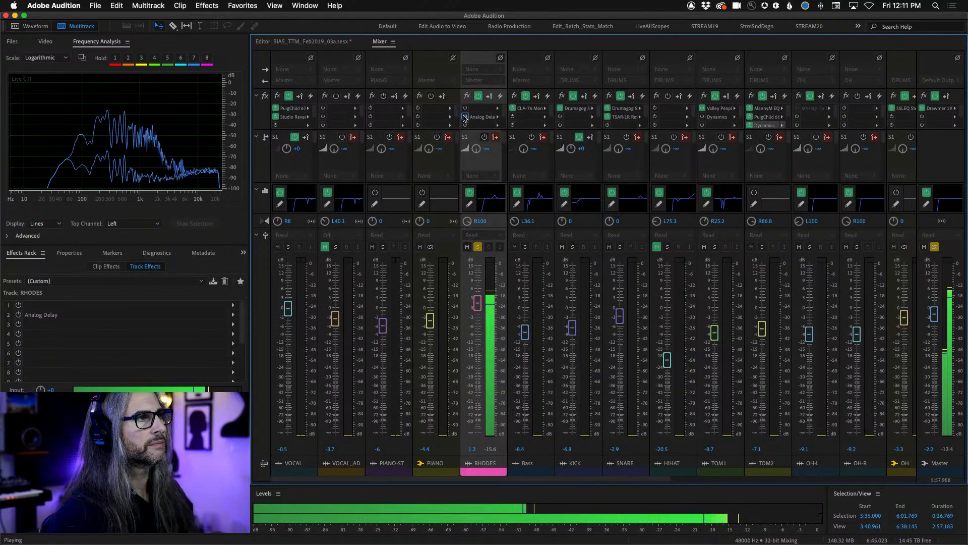
{"action": "left_click_drag", "start_coordinate": [467, 221], "coordinate": [469, 407]}
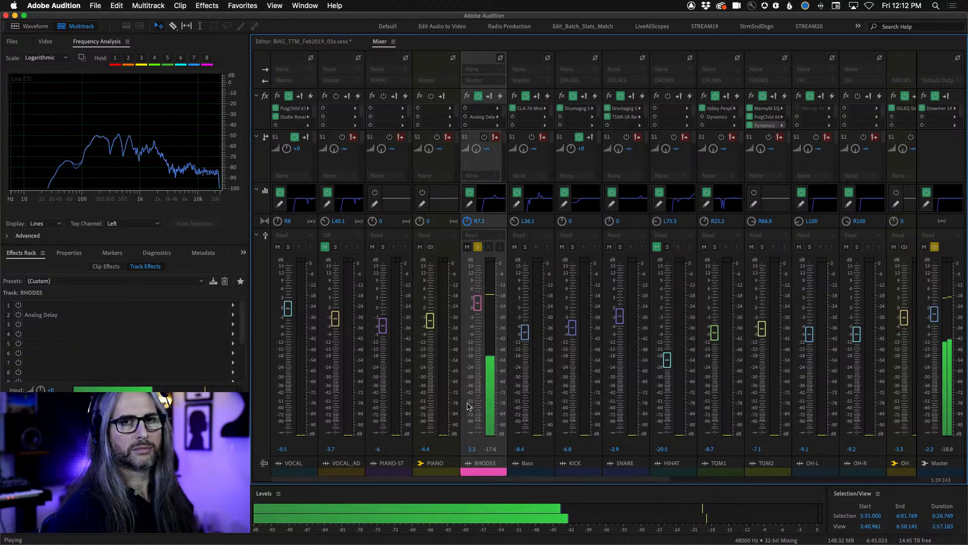
{"action": "left_click", "coordinate": [465, 116]}
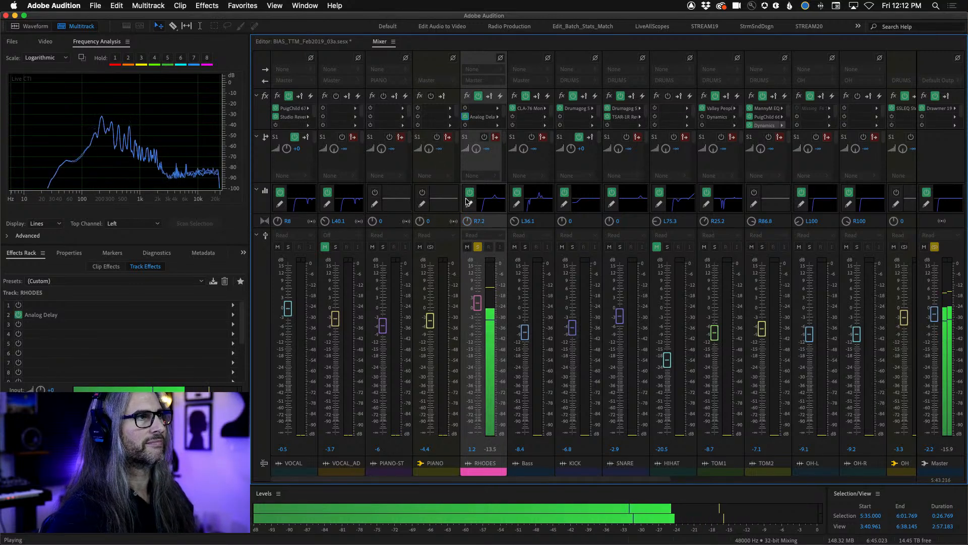
- Check the Wet Out setting in the RHODES track's Analog Delay and close the effect window
{"action": "double_click", "coordinate": [481, 116]}
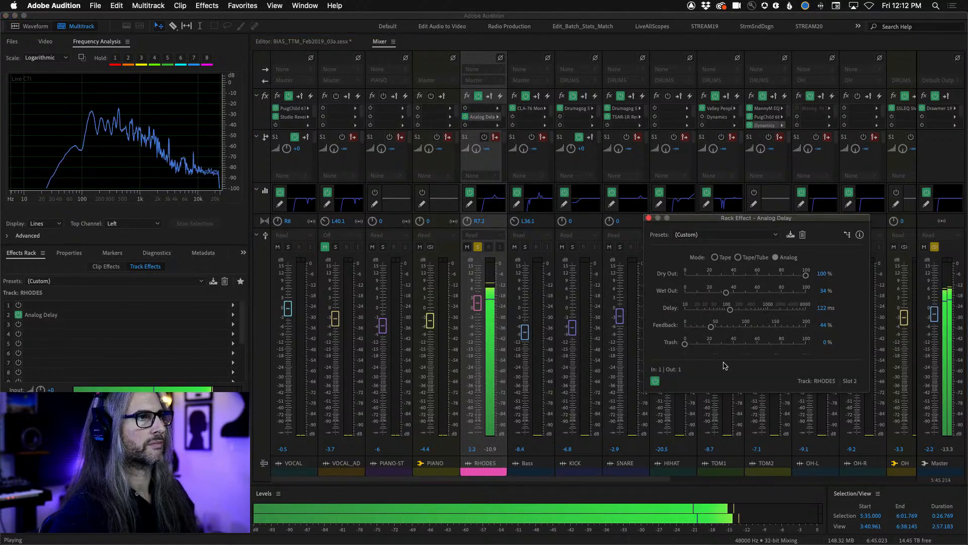
{"action": "left_click_drag", "start_coordinate": [736, 296], "coordinate": [716, 293]}
{"action": "left_click", "coordinate": [649, 217]}
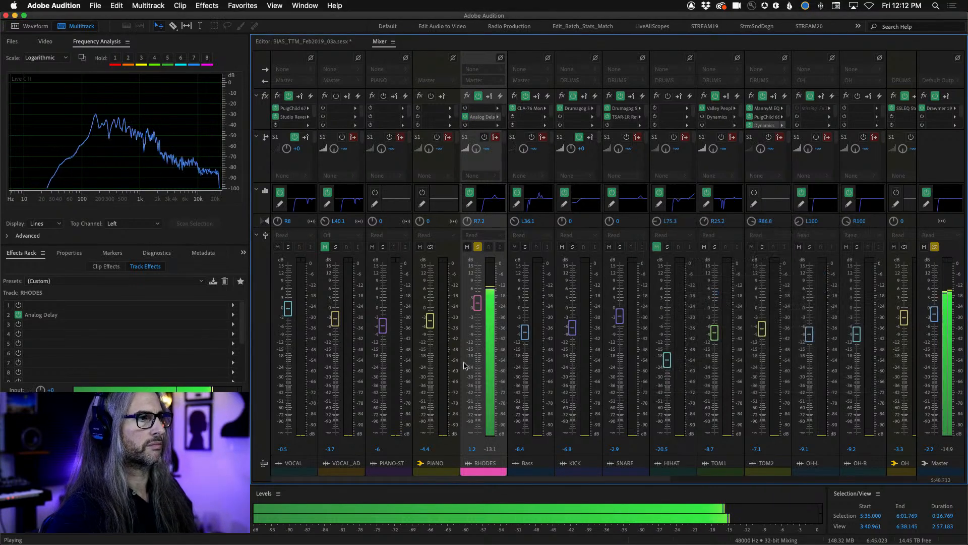
- Solo the PIANO bus alongside RHODES, compare the mix with RHODES's solo off and on, and stop playback
{"action": "left_click", "coordinate": [431, 246]}
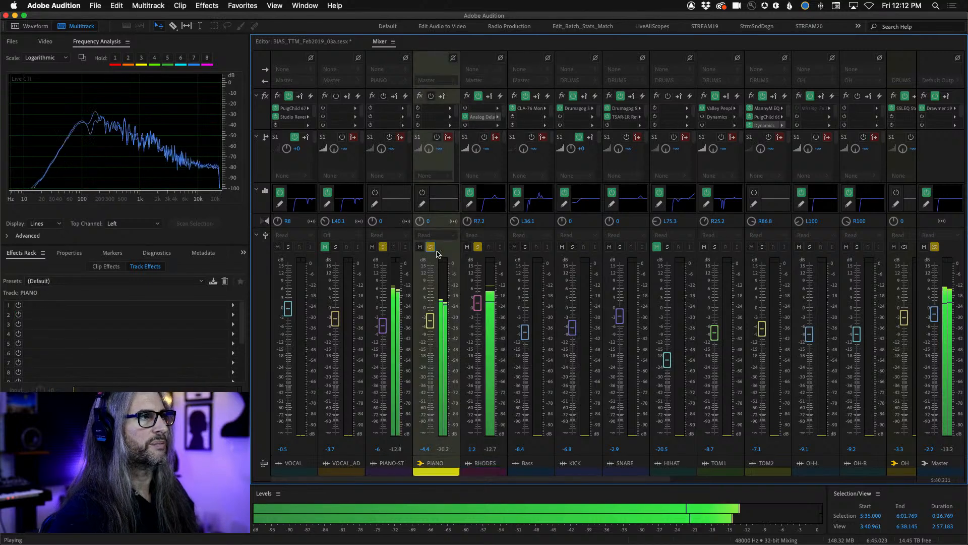
{"action": "left_click", "coordinate": [477, 247]}
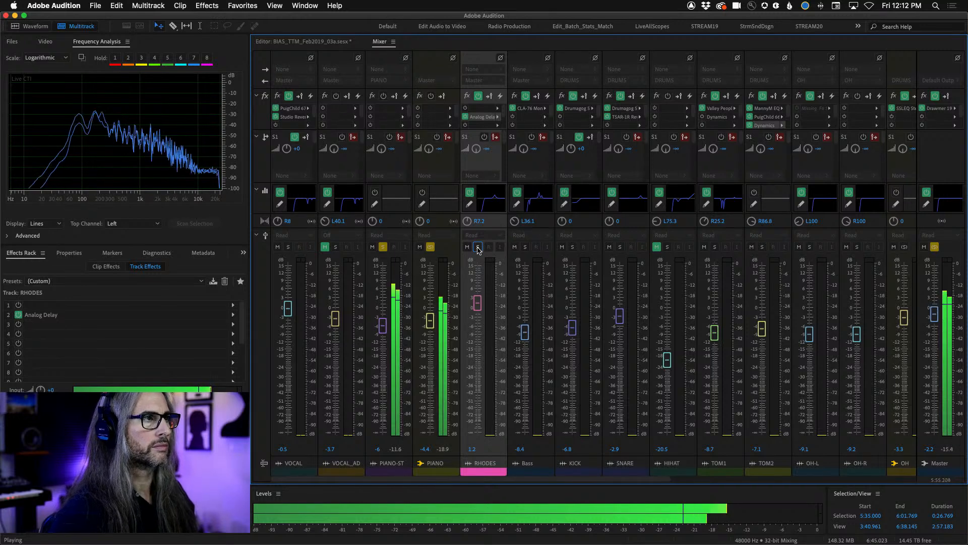
{"action": "left_click", "coordinate": [478, 247]}
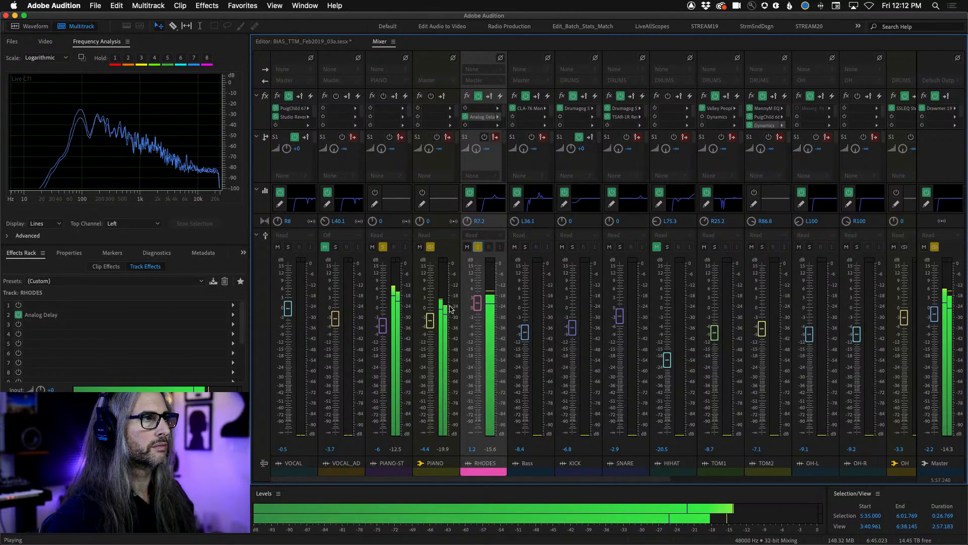
{"action": "key", "text": "space"}
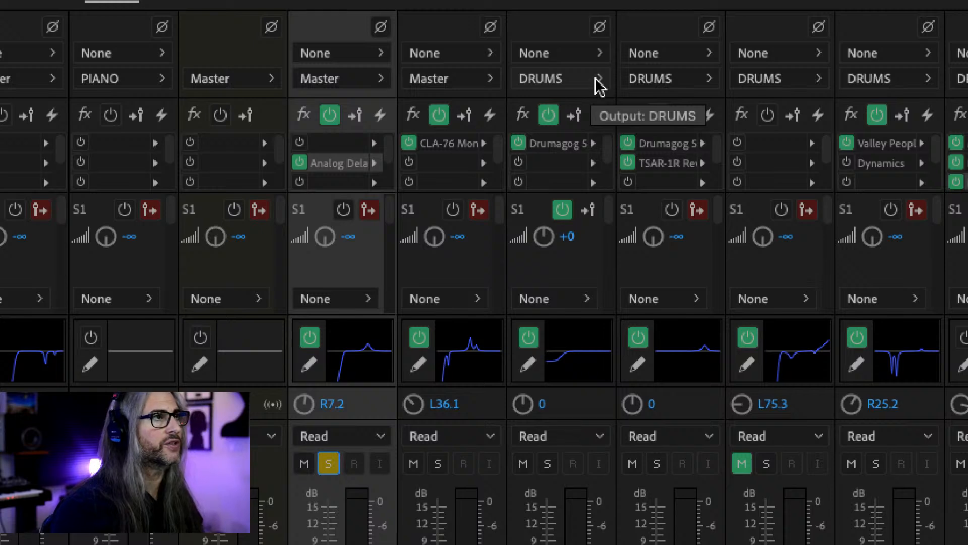
- View the output routing options of the KICK track and leave its output assigned to DRUMS
{"action": "left_click", "coordinate": [597, 80]}
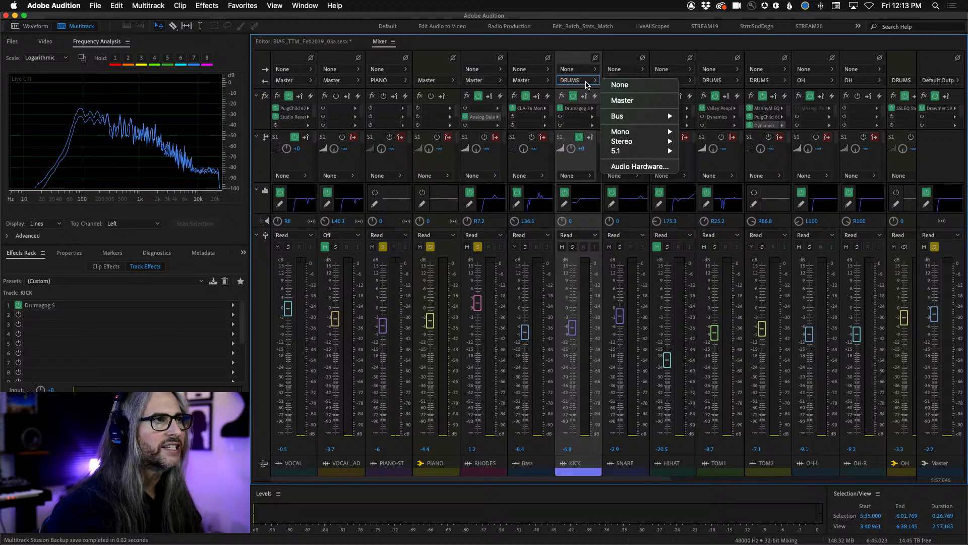
{"action": "mouse_move", "coordinate": [647, 117]}
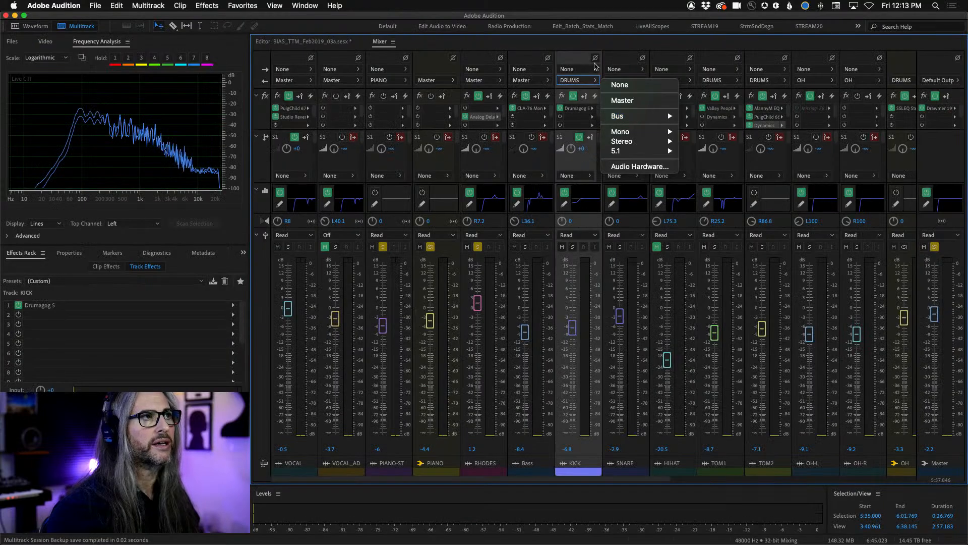
{"action": "left_click", "coordinate": [575, 8]}
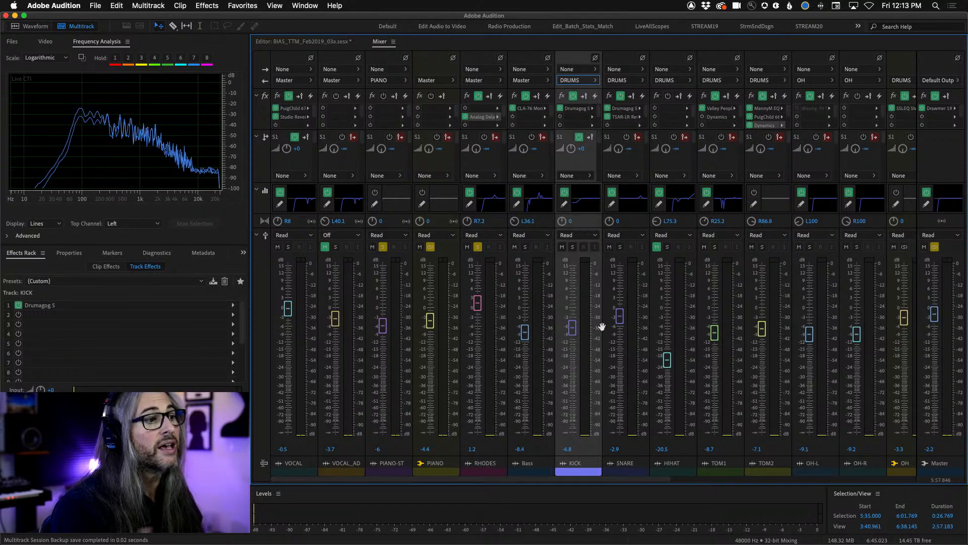
- Solo the DRUMS bus at a volume of -9 dB and check the TOM2 track's output routing options
{"action": "left_click", "coordinate": [855, 480]}
{"action": "left_click_drag", "start_coordinate": [550, 478], "coordinate": [419, 336]}
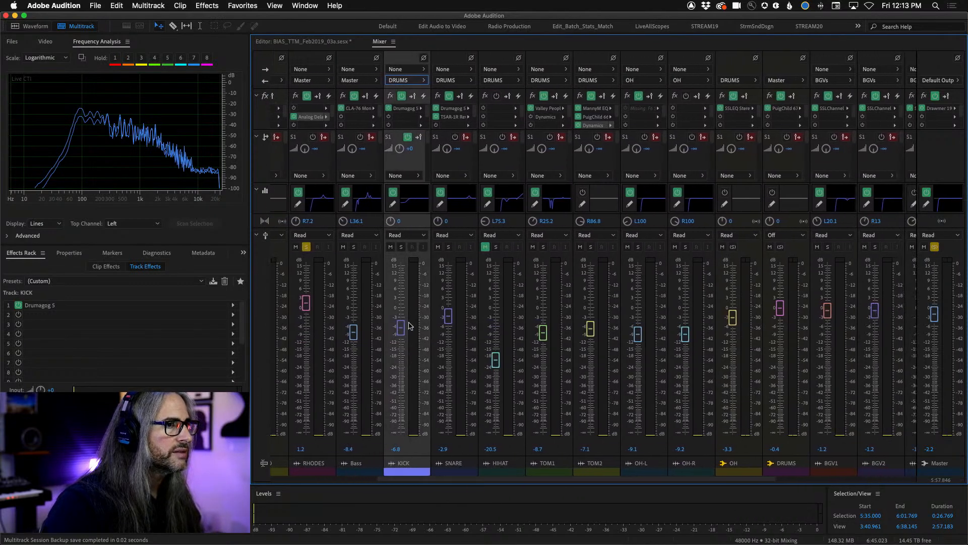
{"action": "left_click", "coordinate": [780, 247]}
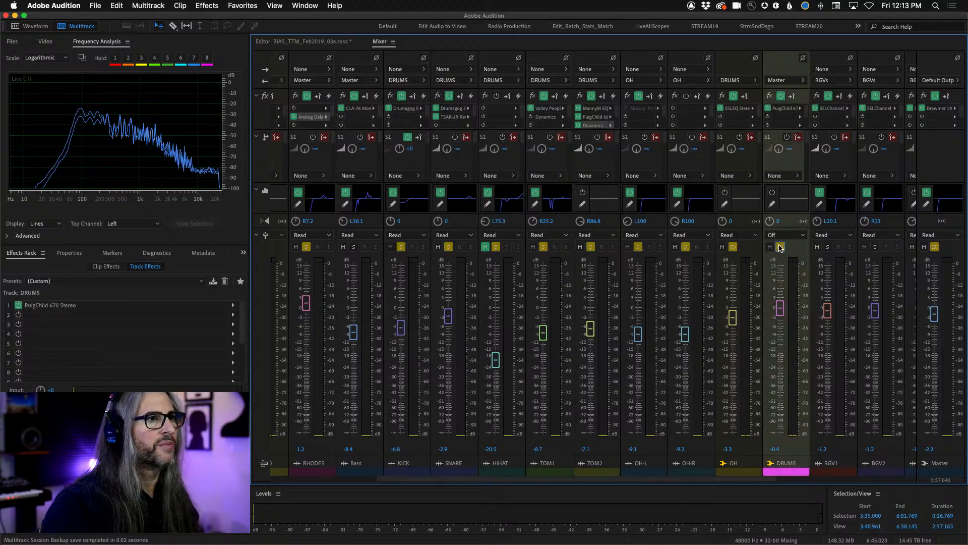
{"action": "left_click_drag", "start_coordinate": [780, 309], "coordinate": [784, 336]}
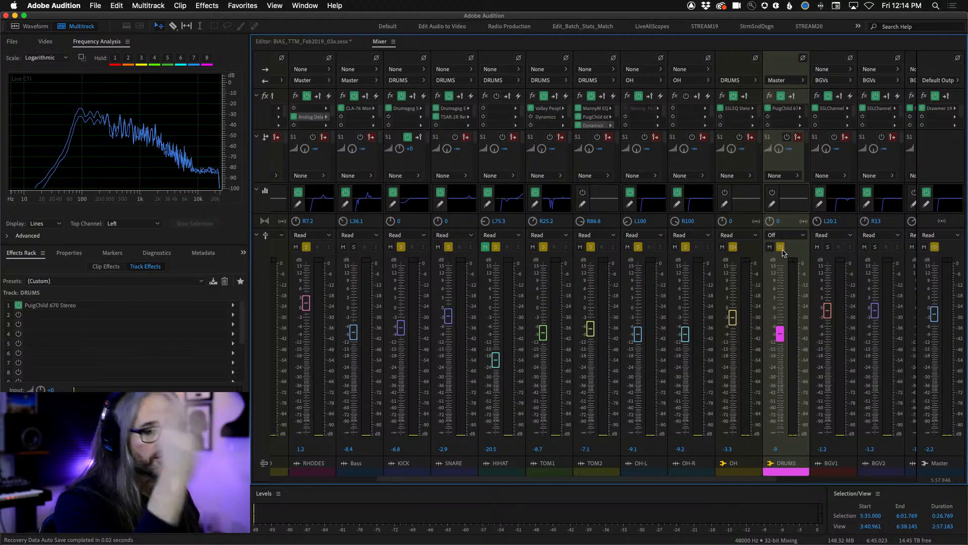
{"action": "left_click", "coordinate": [614, 82]}
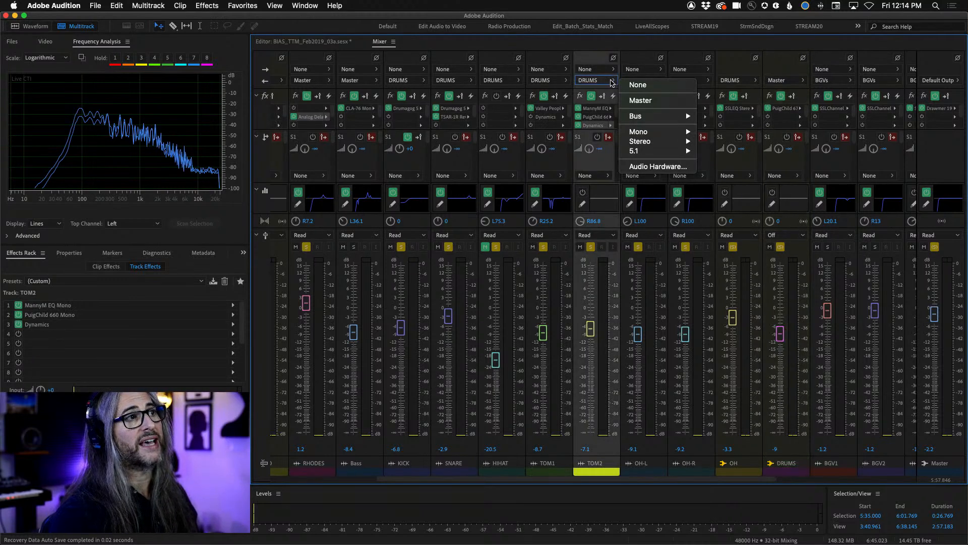
{"action": "left_click", "coordinate": [612, 82]}
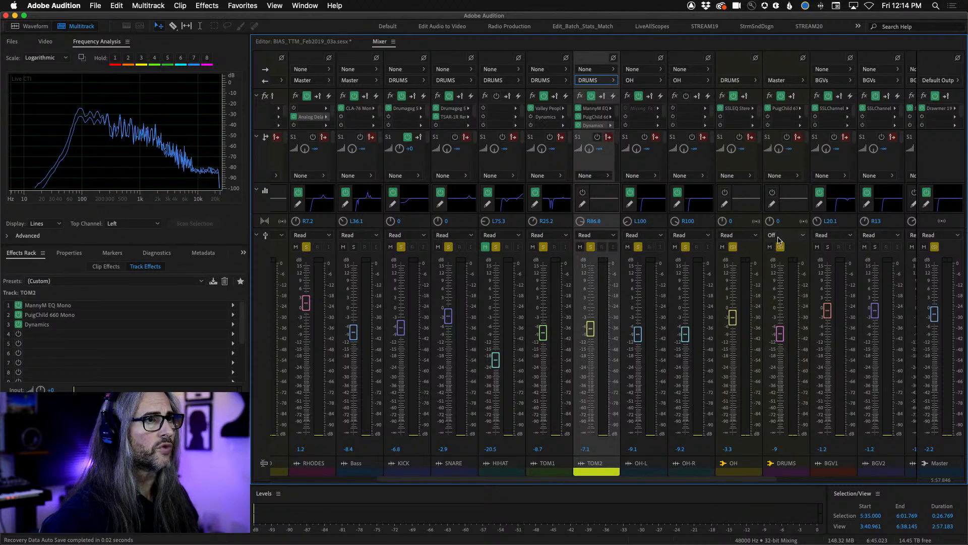
- Play the session with only the DRUMS bus soloed, and toggle the HIHAT track's mute off and on
{"action": "key", "text": "space"}
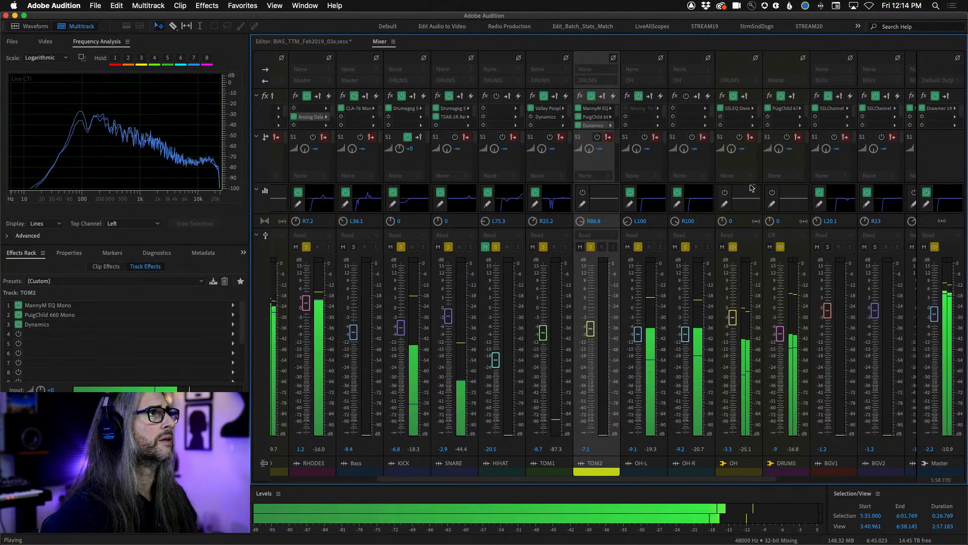
{"action": "left_click", "coordinate": [781, 248]}
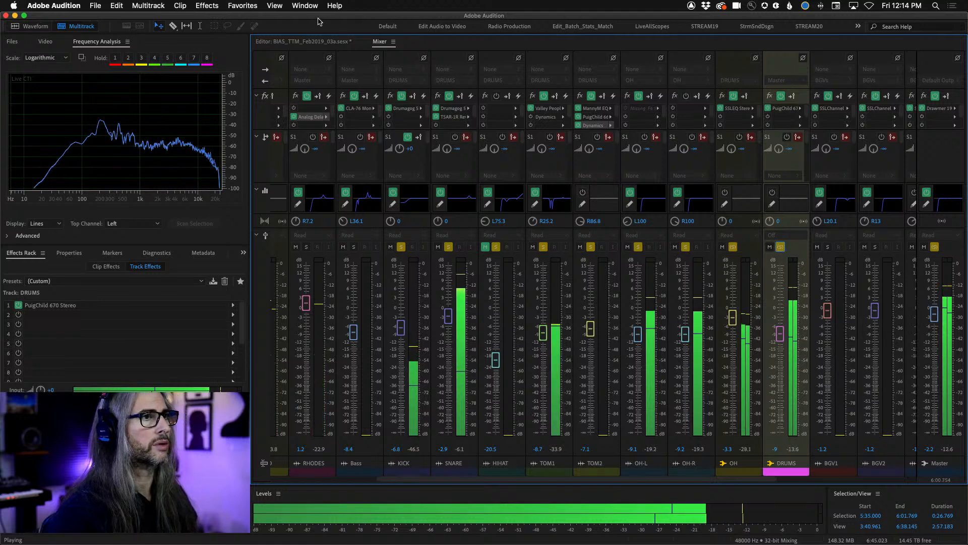
{"action": "left_click", "coordinate": [485, 247]}
{"action": "left_click", "coordinate": [485, 248]}
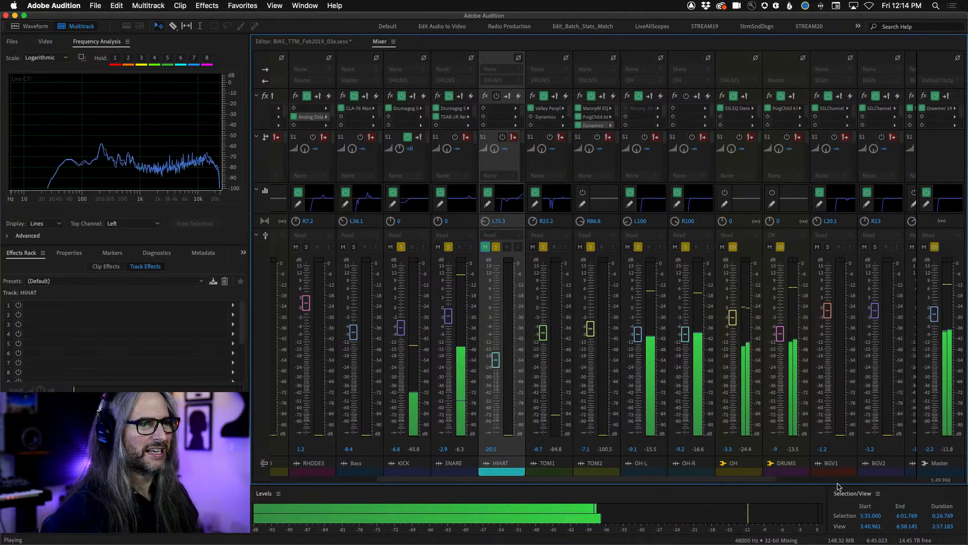
- Add the BGVs bus, the Bass and RHODES tracks, and the PIANO bus to the soloed channels during playback
{"action": "left_click", "coordinate": [852, 479]}
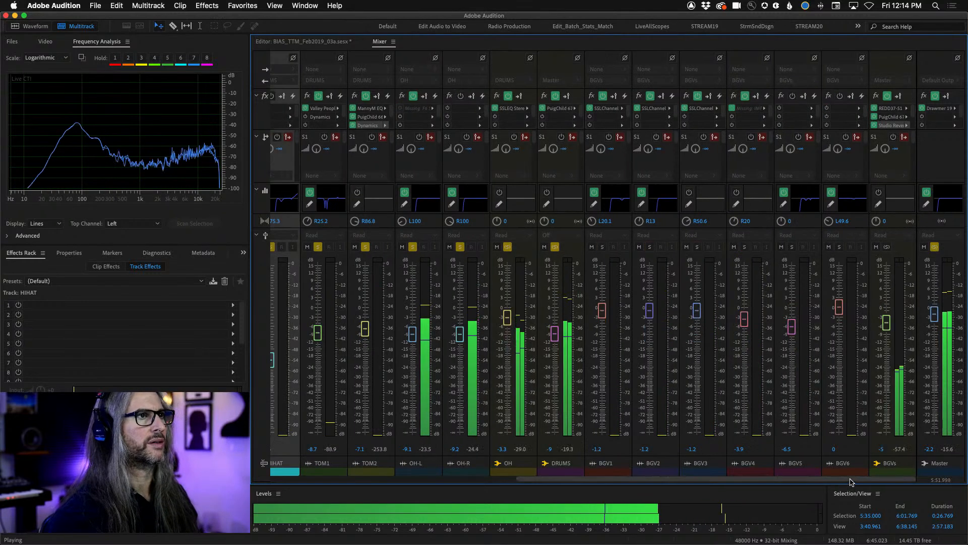
{"action": "left_click", "coordinate": [887, 248]}
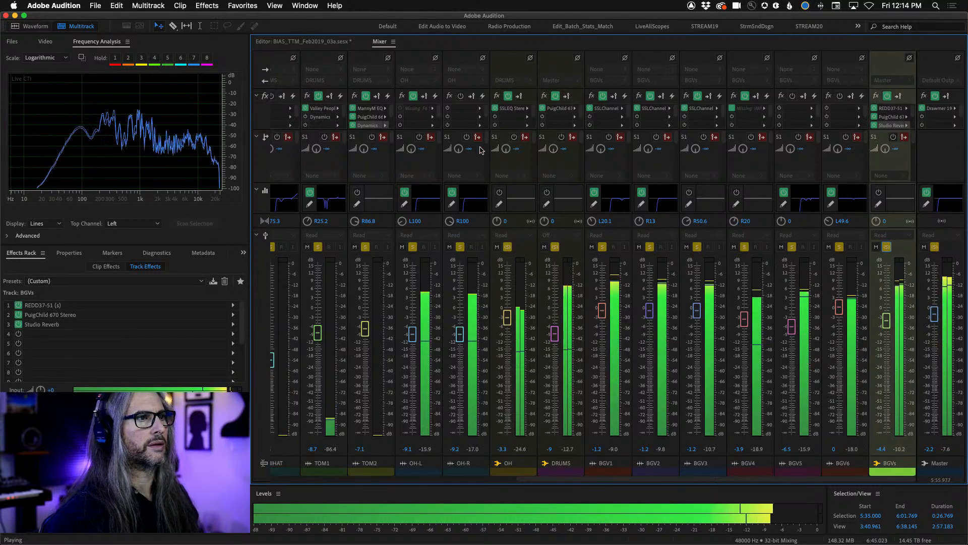
{"action": "left_click", "coordinate": [337, 481]}
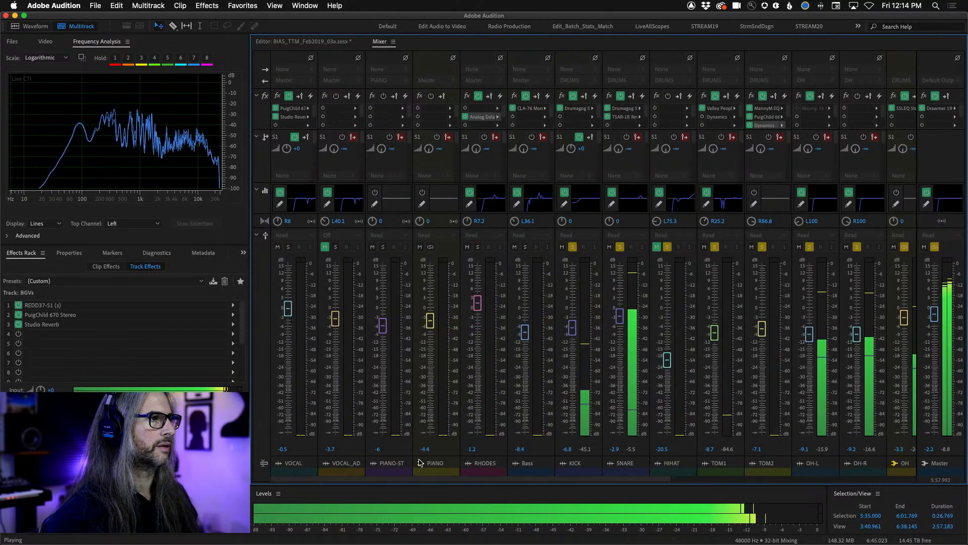
{"action": "left_click", "coordinate": [525, 247]}
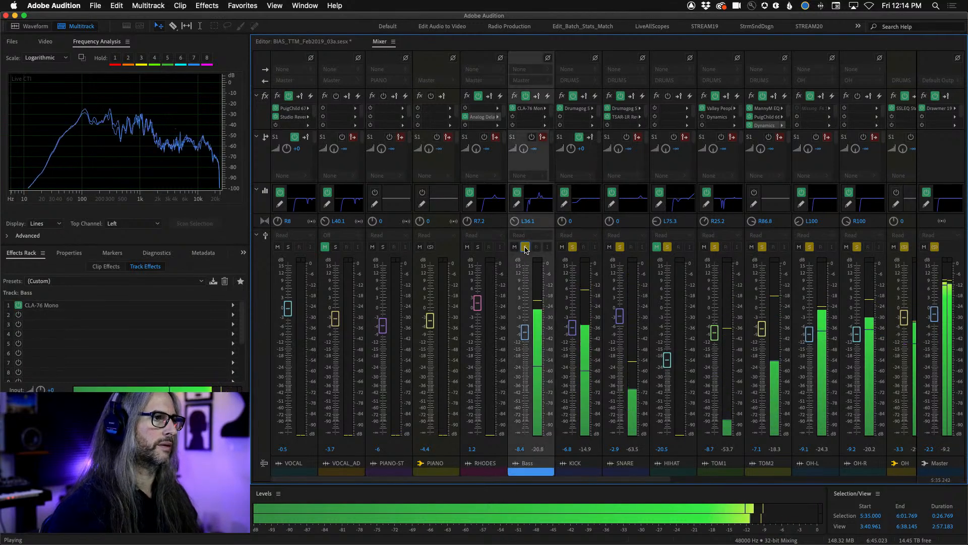
{"action": "left_click", "coordinate": [478, 246]}
{"action": "left_click", "coordinate": [430, 247]}
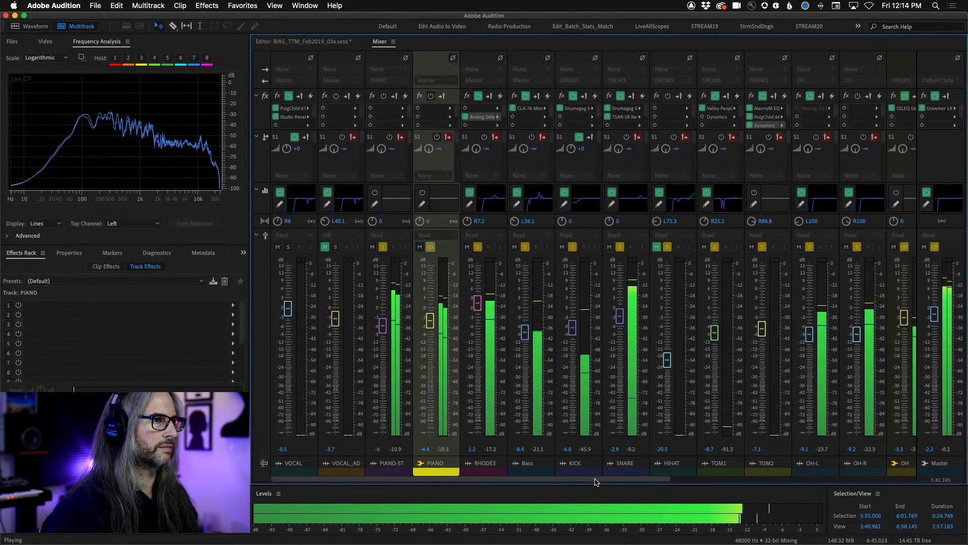
- Raise the DRUMS bus volume to about 3.3 dB during playback
{"action": "left_click", "coordinate": [781, 485]}
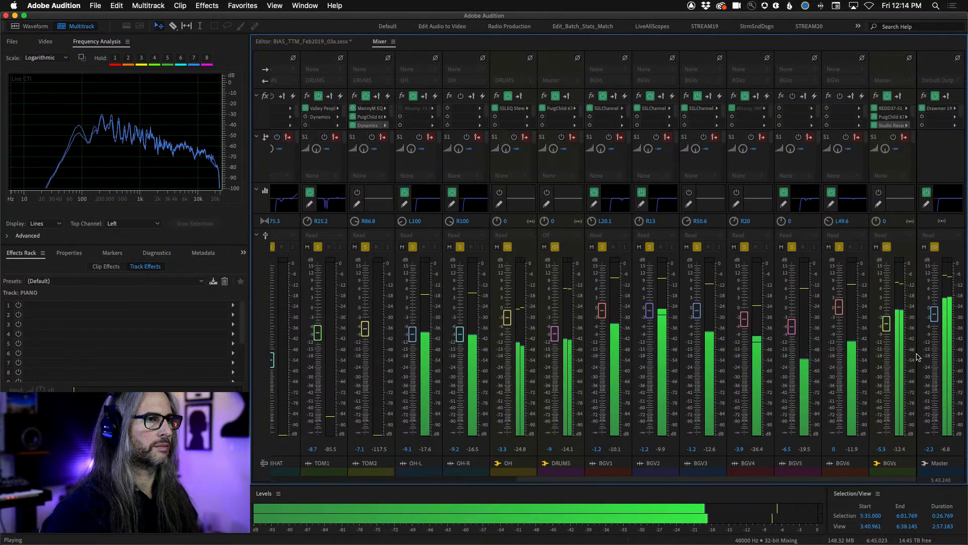
{"action": "left_click_drag", "start_coordinate": [555, 333], "coordinate": [557, 301]}
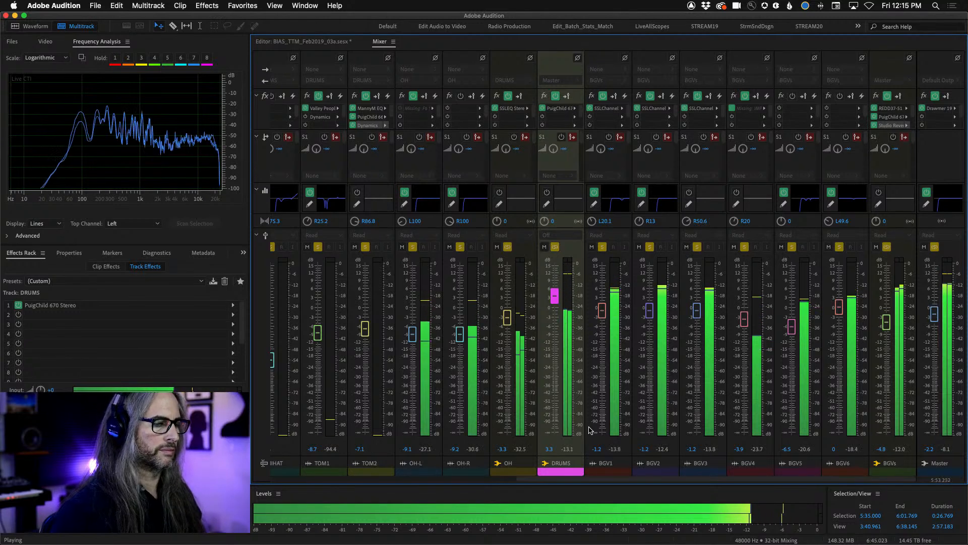
- Compare the mix in mono and stereo by toggling Sum to Mono on the Master track, stopping playback and leaving it off
{"action": "left_click", "coordinate": [941, 221]}
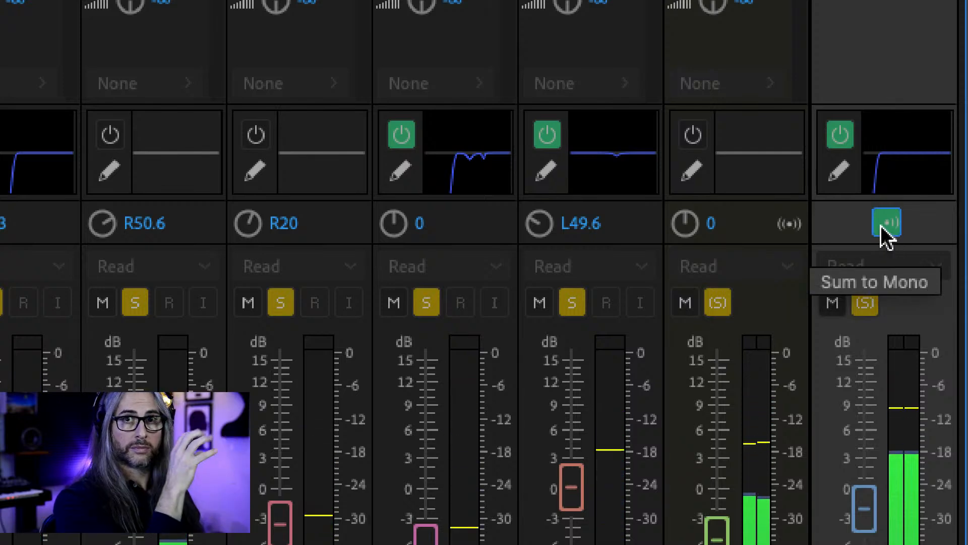
{"action": "left_click", "coordinate": [882, 229]}
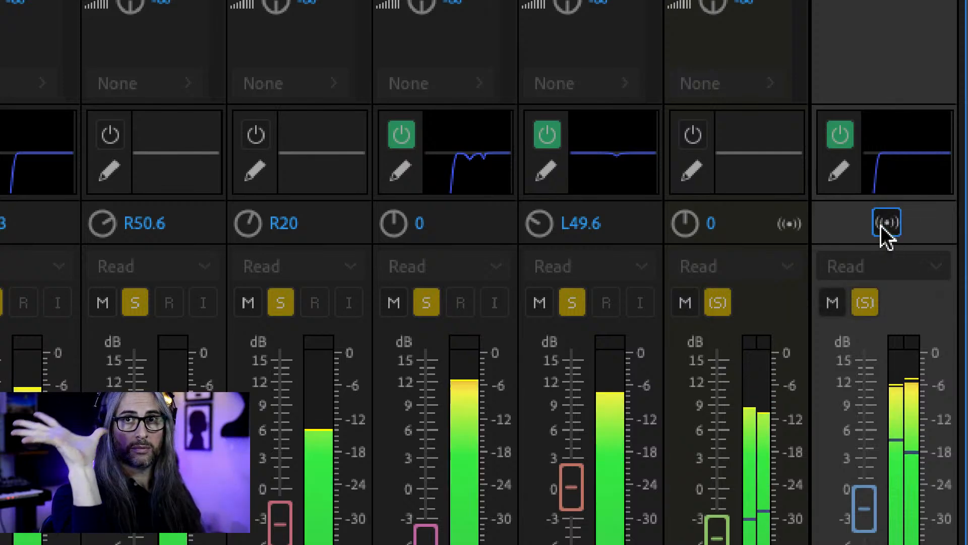
{"action": "left_click", "coordinate": [882, 228]}
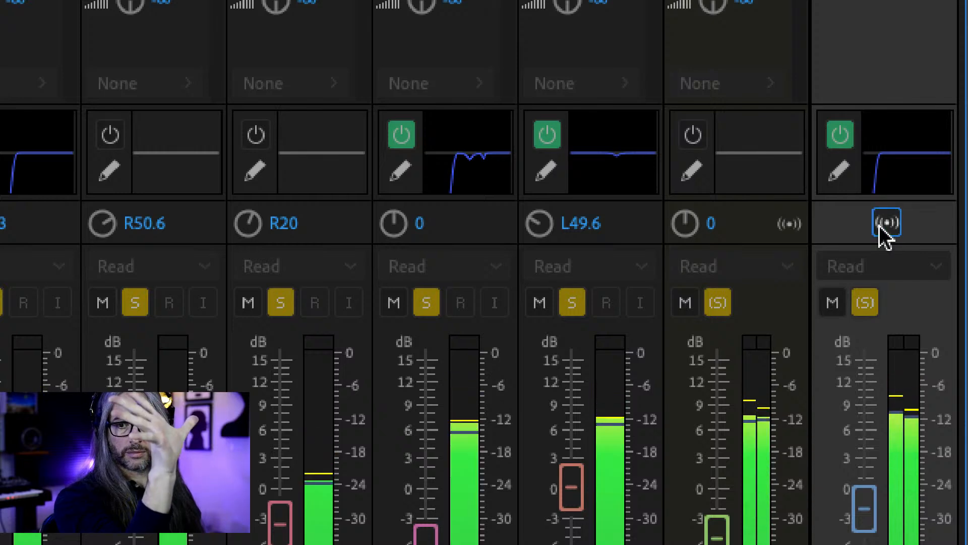
{"action": "key", "text": "space"}
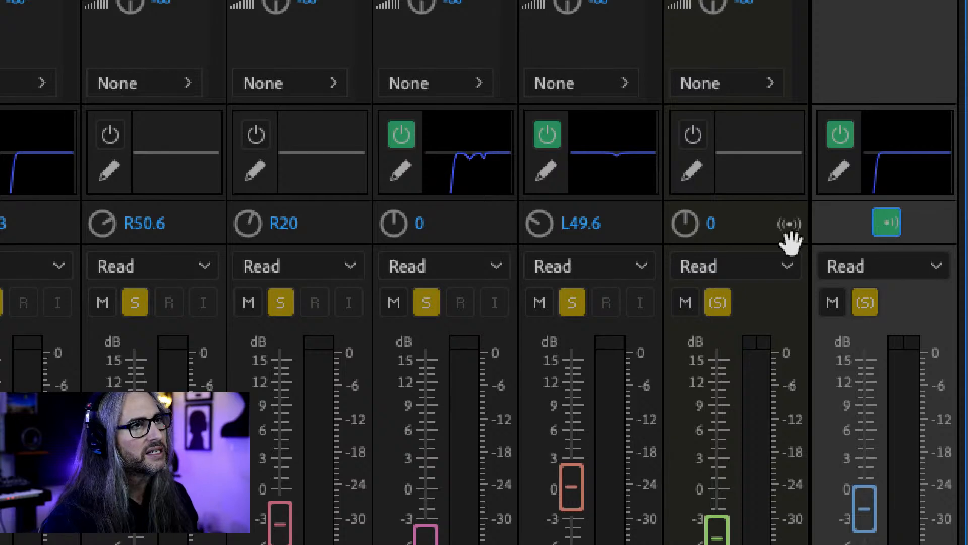
{"action": "left_click", "coordinate": [887, 223]}
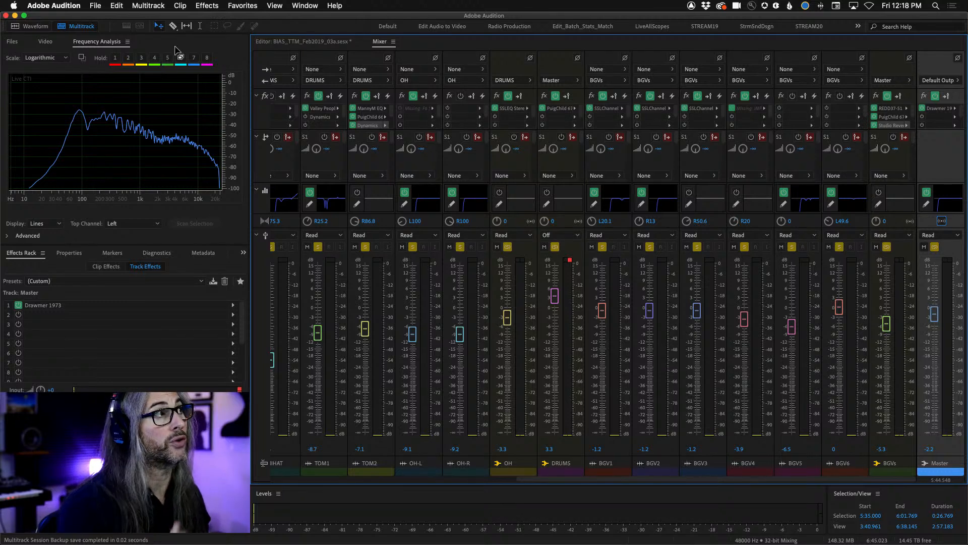
- Switch the editor to the BoxingScene_SndDsgn_07a-ReSave2021.sesx session and show its reference video beside the tracks
{"action": "left_click", "coordinate": [290, 43]}
{"action": "left_click", "coordinate": [360, 43]}
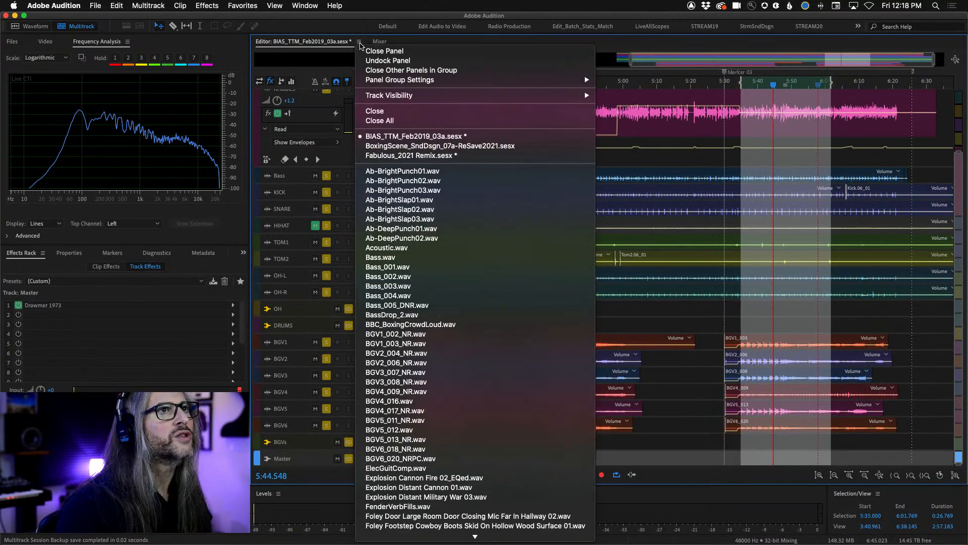
{"action": "left_click", "coordinate": [419, 145]}
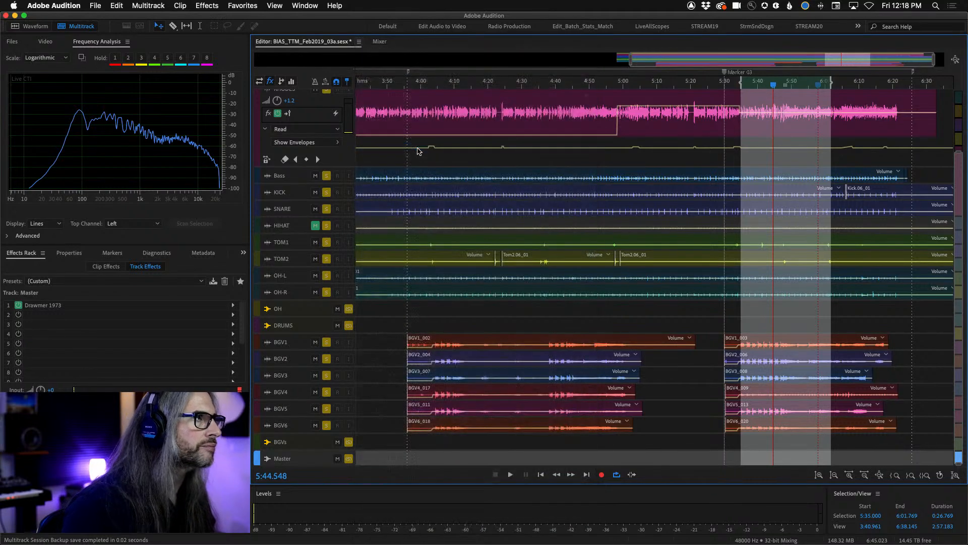
{"action": "left_click", "coordinate": [48, 42]}
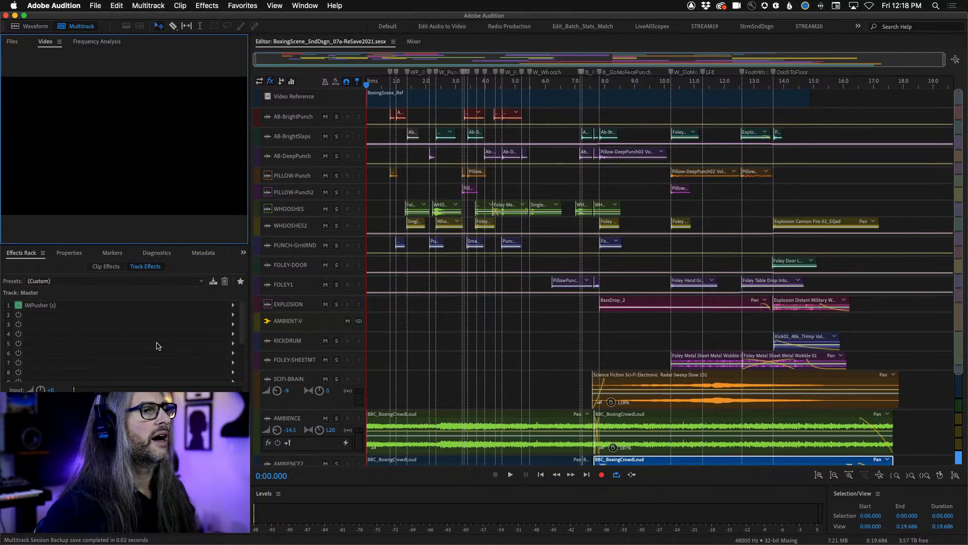
{"action": "left_click_drag", "start_coordinate": [959, 373], "coordinate": [964, 436]}
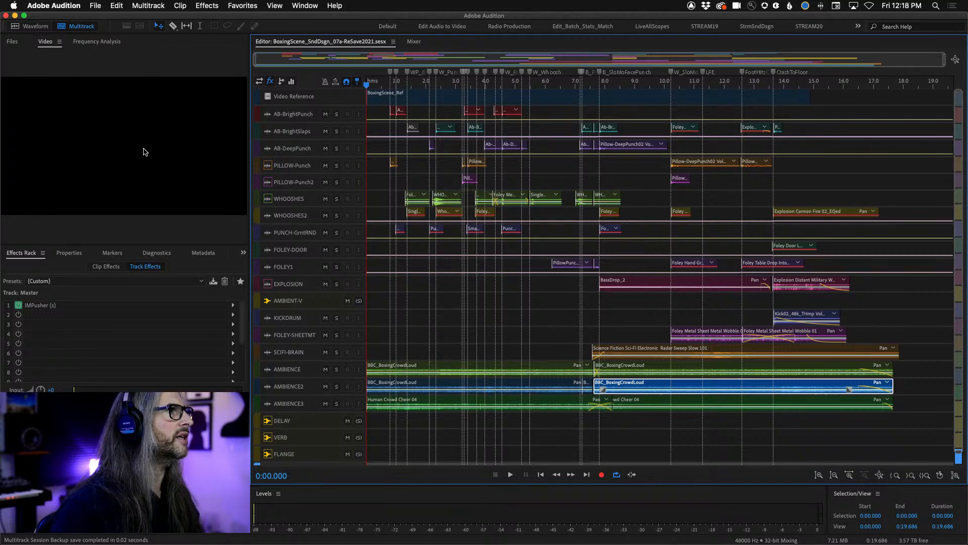
- Play the boxing scene from the start with the video maximized, restore the panel layout and stop playback
{"action": "key", "text": "grave"}
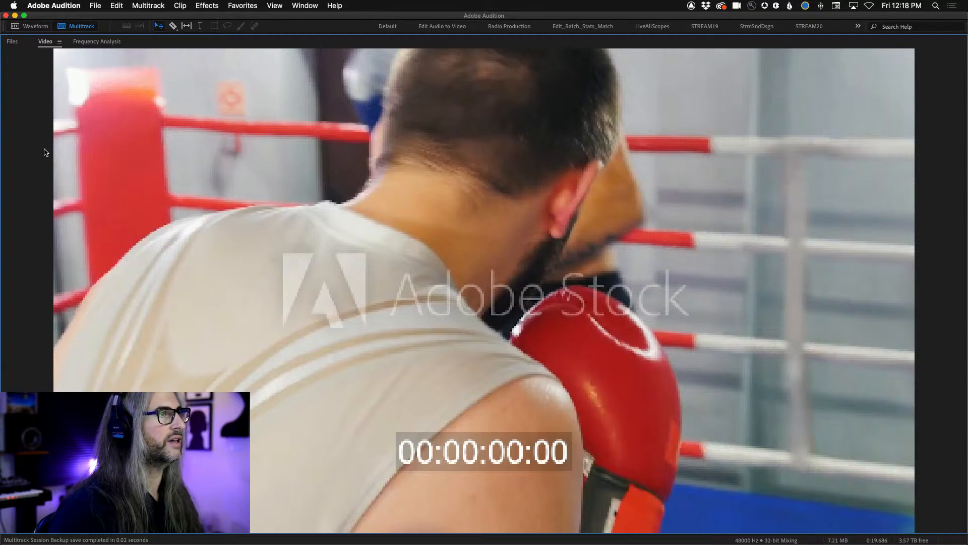
{"action": "key", "text": "space"}
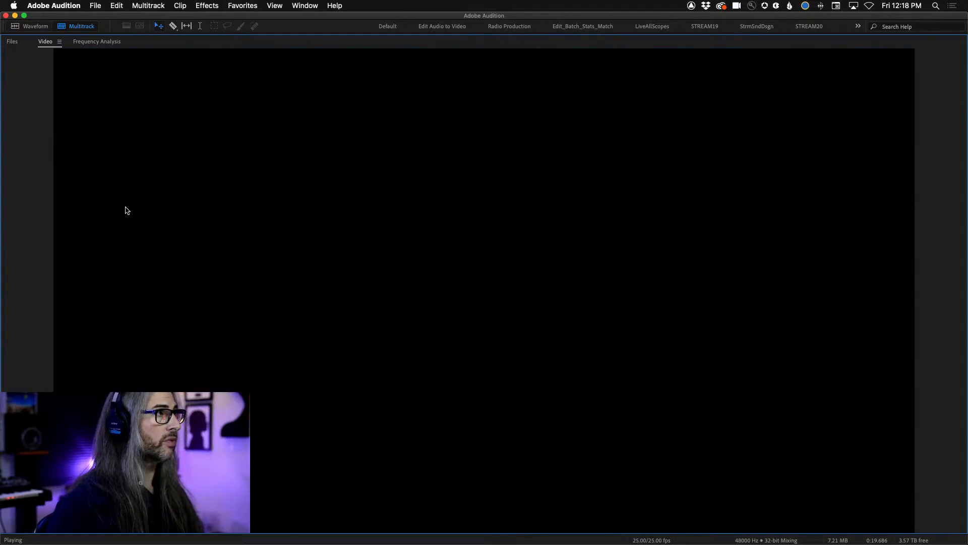
{"action": "key", "text": "grave"}
{"action": "key", "text": "space"}
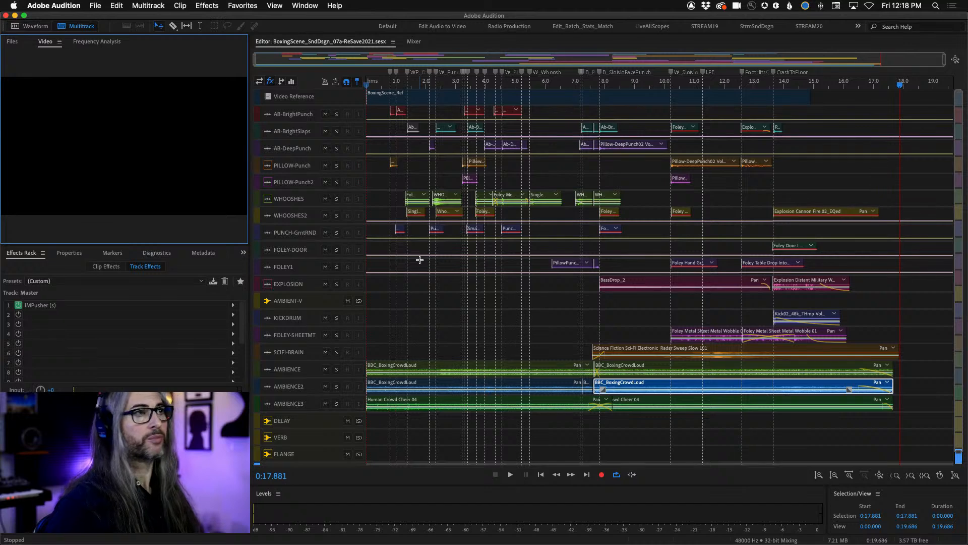
- Park the playhead at about 0:01.571 and examine the audio files and sessions listed among the open files
{"action": "left_click", "coordinate": [440, 85]}
{"action": "left_click_drag", "start_coordinate": [438, 87], "coordinate": [414, 86]}
{"action": "left_click", "coordinate": [20, 42]}
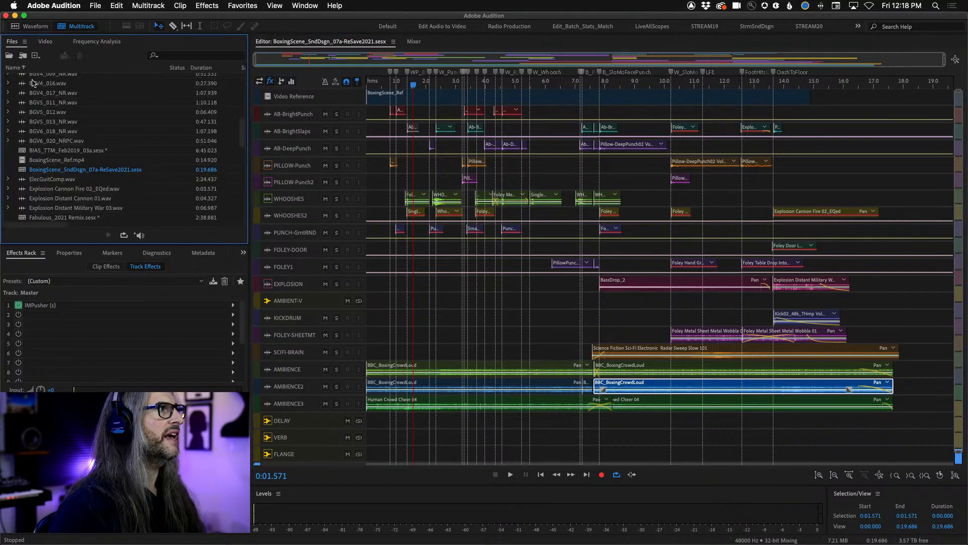
{"action": "scroll", "coordinate": [120, 173], "scroll_direction": "down", "scroll_amount": 10}
{"action": "scroll", "coordinate": [120, 172], "scroll_direction": "down", "scroll_amount": 4}
{"action": "scroll", "coordinate": [120, 173], "scroll_direction": "right", "scroll_amount": 2}
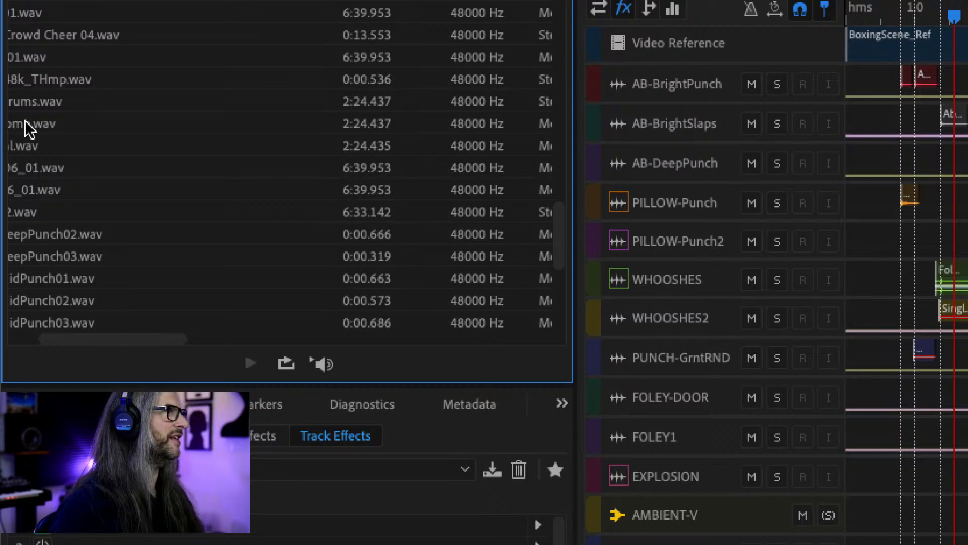
{"action": "scroll", "coordinate": [38, 133], "scroll_direction": "left", "scroll_amount": 2}
{"action": "scroll", "coordinate": [27, 117], "scroll_direction": "up", "scroll_amount": 2}
{"action": "scroll", "coordinate": [61, 91], "scroll_direction": "up", "scroll_amount": 10}
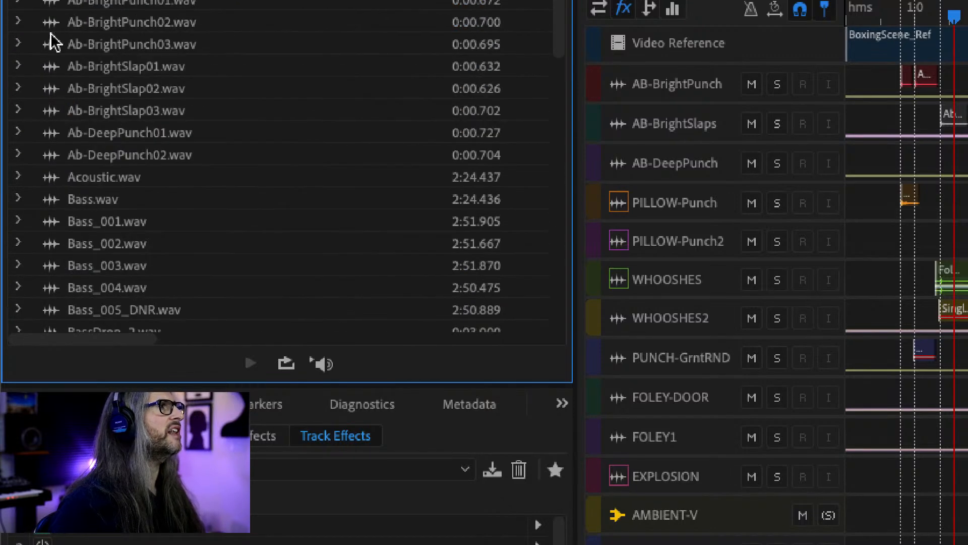
{"action": "scroll", "coordinate": [91, 190], "scroll_direction": "down", "scroll_amount": 7}
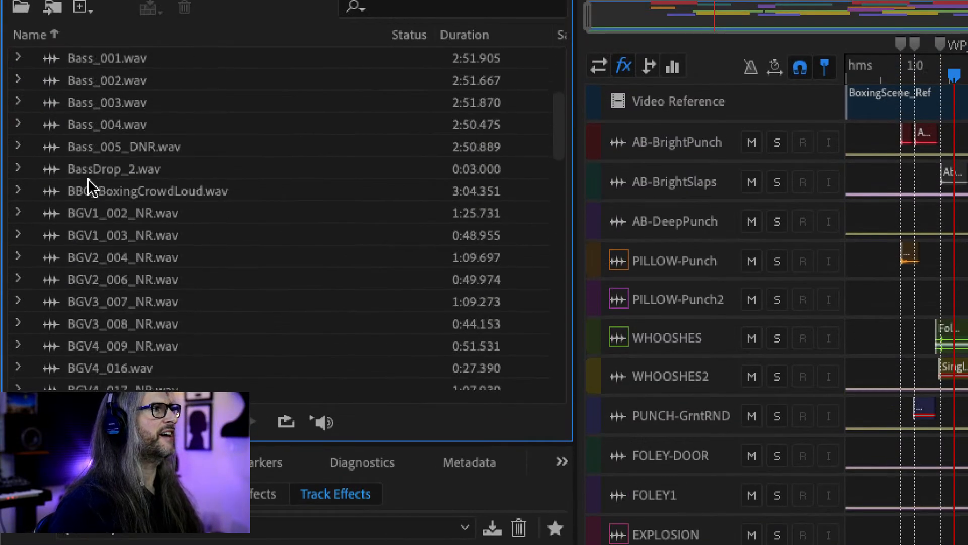
{"action": "scroll", "coordinate": [91, 190], "scroll_direction": "down", "scroll_amount": 20}
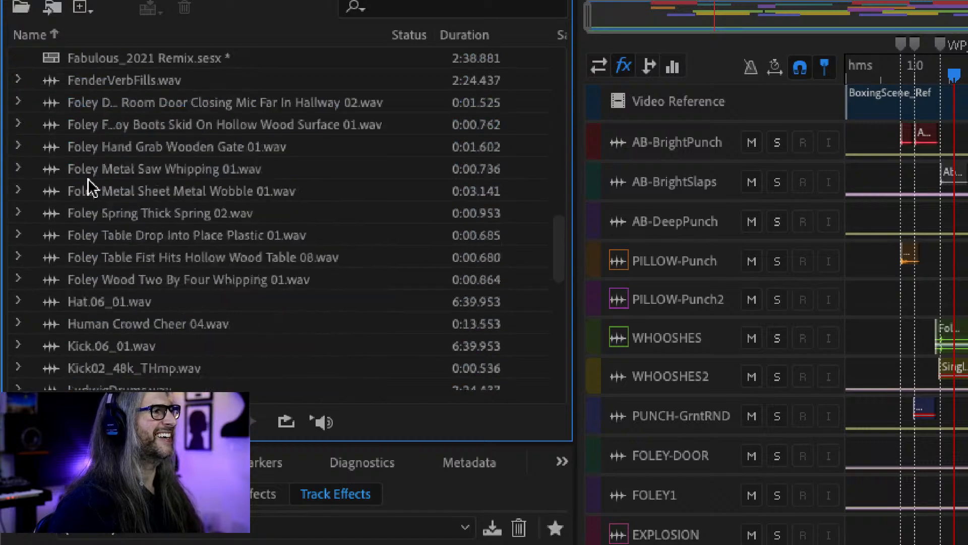
{"action": "scroll", "coordinate": [94, 192], "scroll_direction": "up", "scroll_amount": 20}
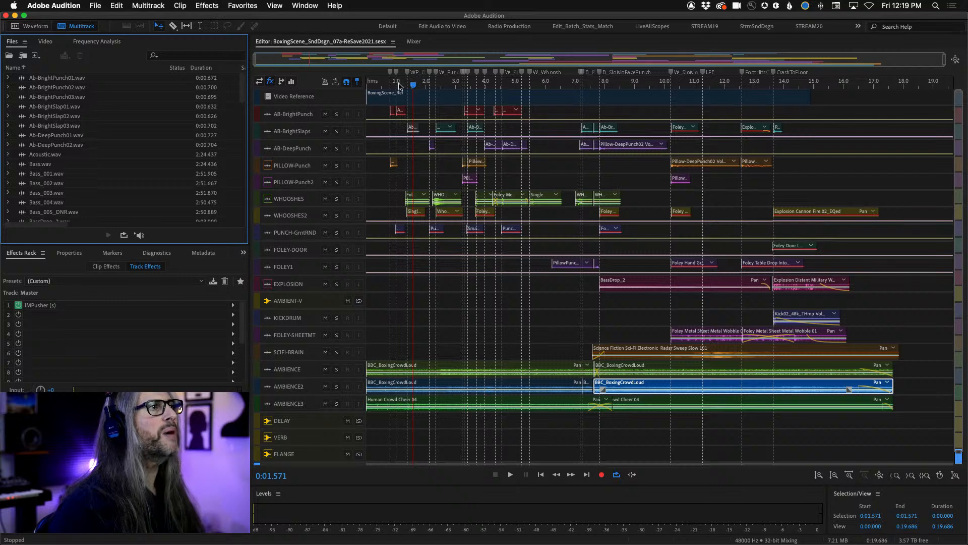
- Play the boxing session from about 0:03.261 and stop after the slow-motion punch section
{"action": "left_click_drag", "start_coordinate": [414, 84], "coordinate": [464, 83]}
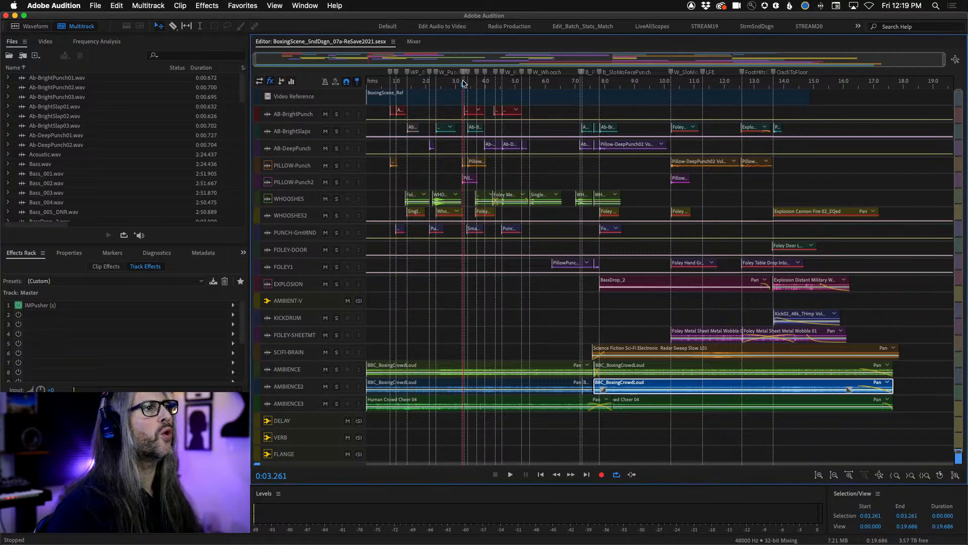
{"action": "key", "text": "space"}
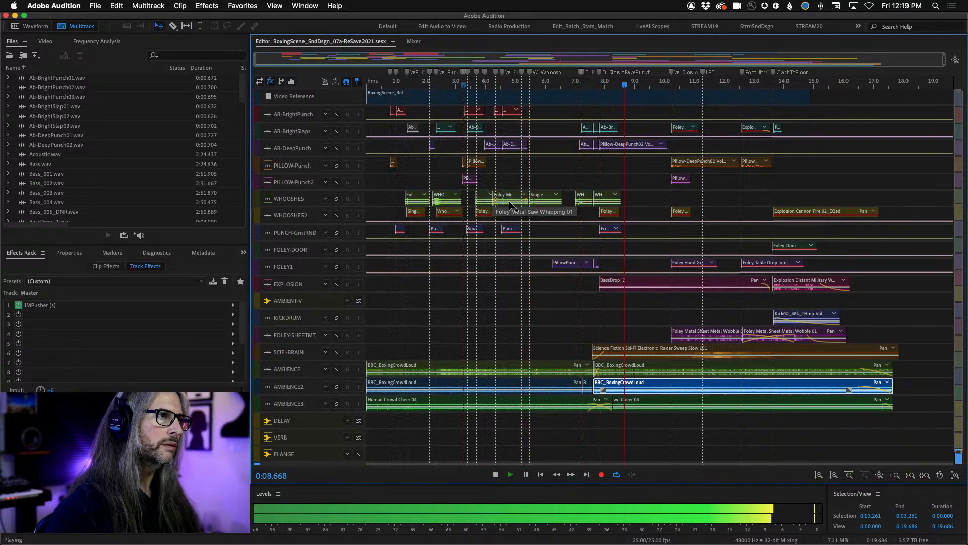
{"action": "key", "text": "space"}
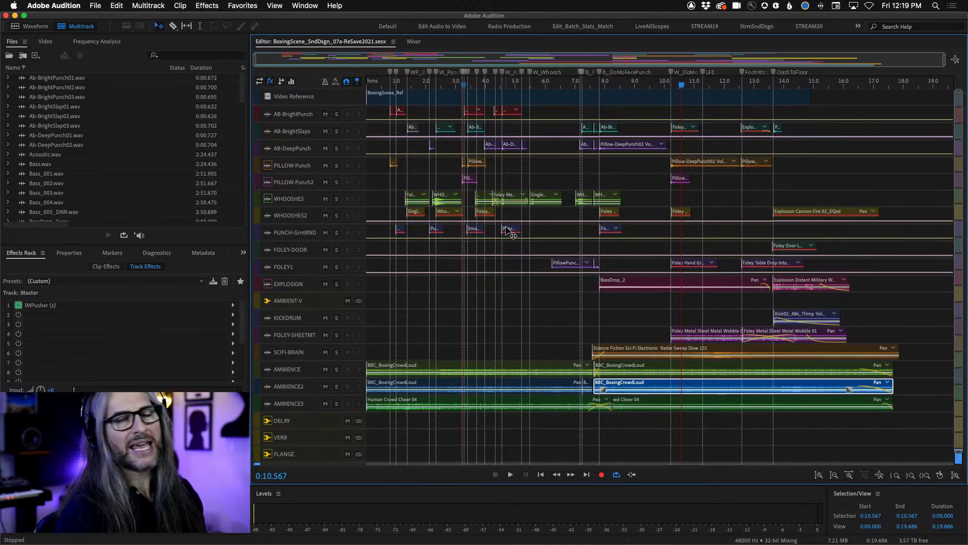
- Display the reference video again and turn on its Timecode Overlay
{"action": "left_click", "coordinate": [45, 42]}
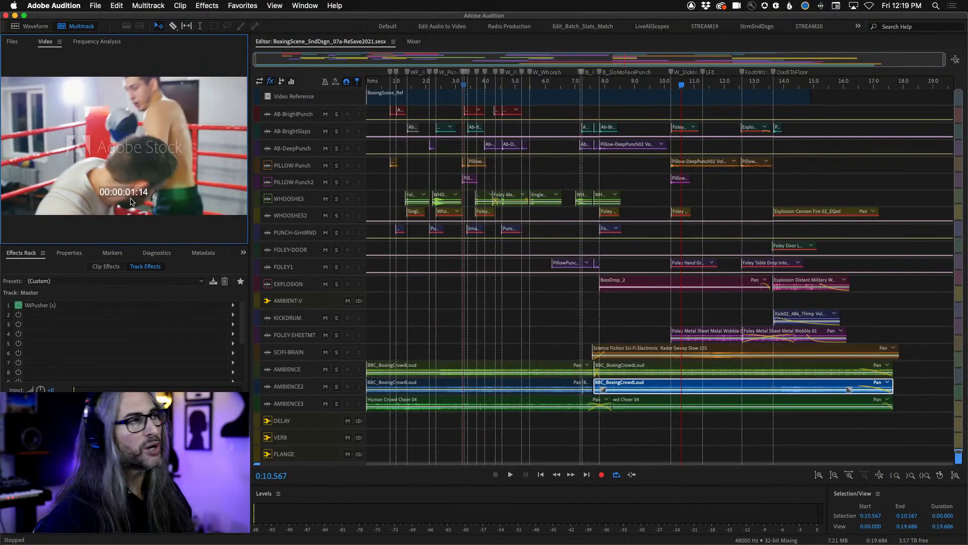
{"action": "right_click", "coordinate": [192, 122]}
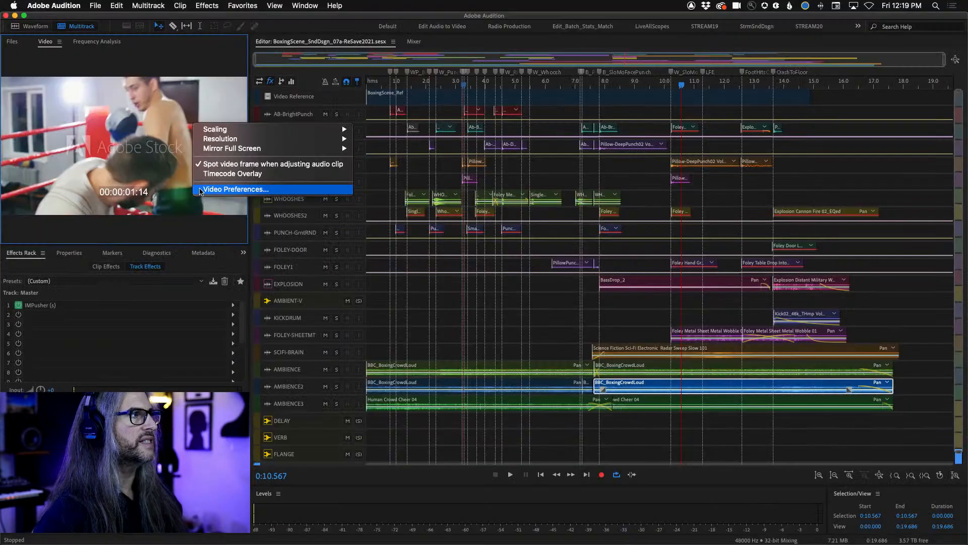
{"action": "left_click", "coordinate": [284, 175]}
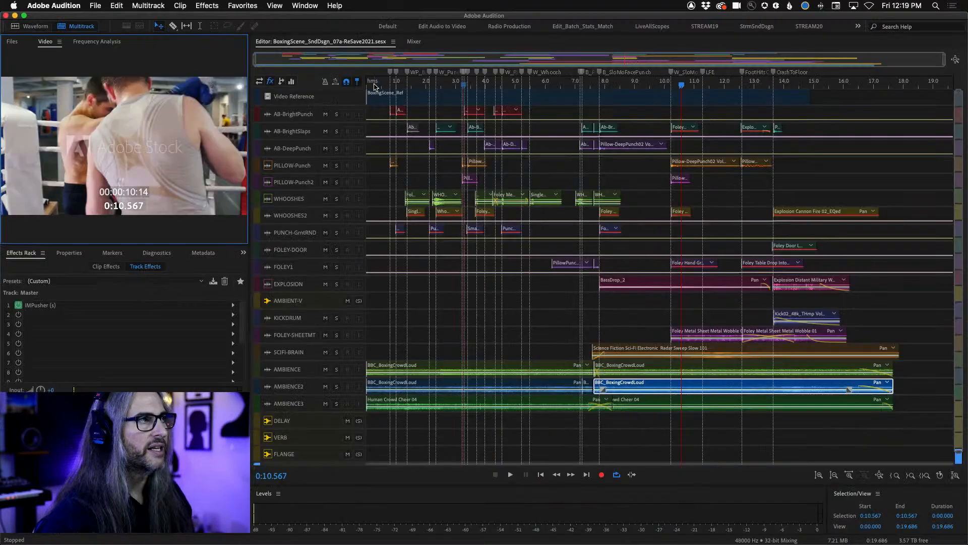
- Set the timeline's time display to SMPTE 24 fps (Film)
{"action": "right_click", "coordinate": [398, 126]}
{"action": "mouse_move", "coordinate": [453, 159]}
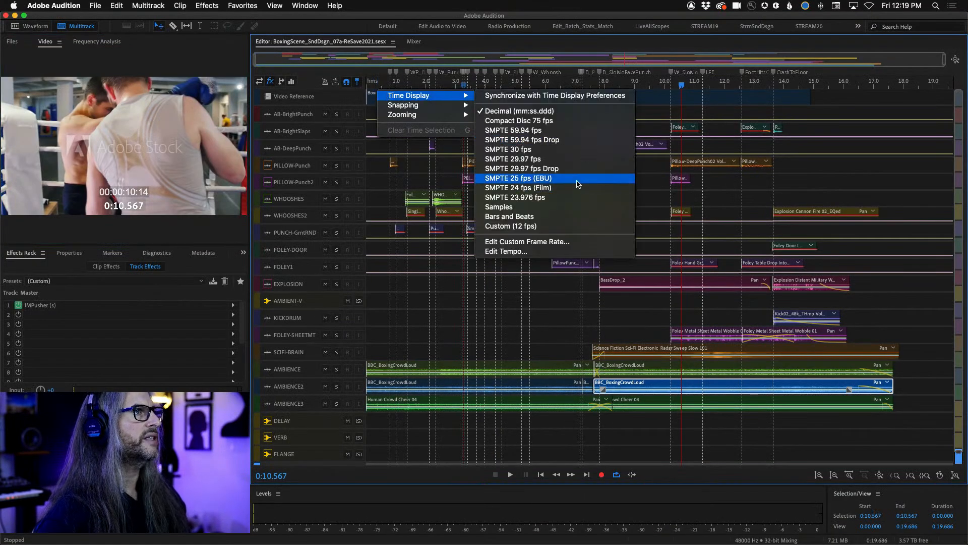
{"action": "left_click", "coordinate": [550, 189]}
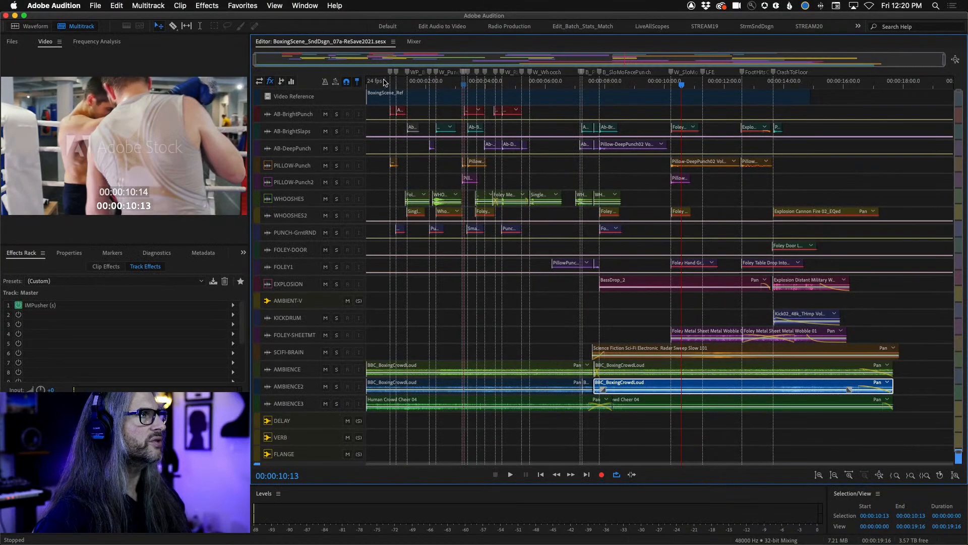
- Try the SMPTE 23.976 fps time display and step through frames to compare the overlay with the burned-in timecode
{"action": "right_click", "coordinate": [383, 83]}
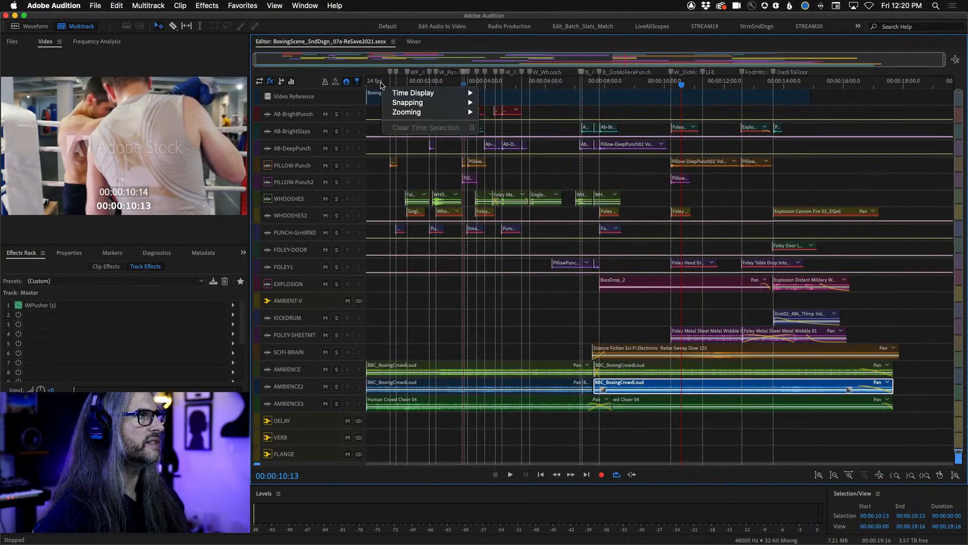
{"action": "mouse_move", "coordinate": [426, 94]}
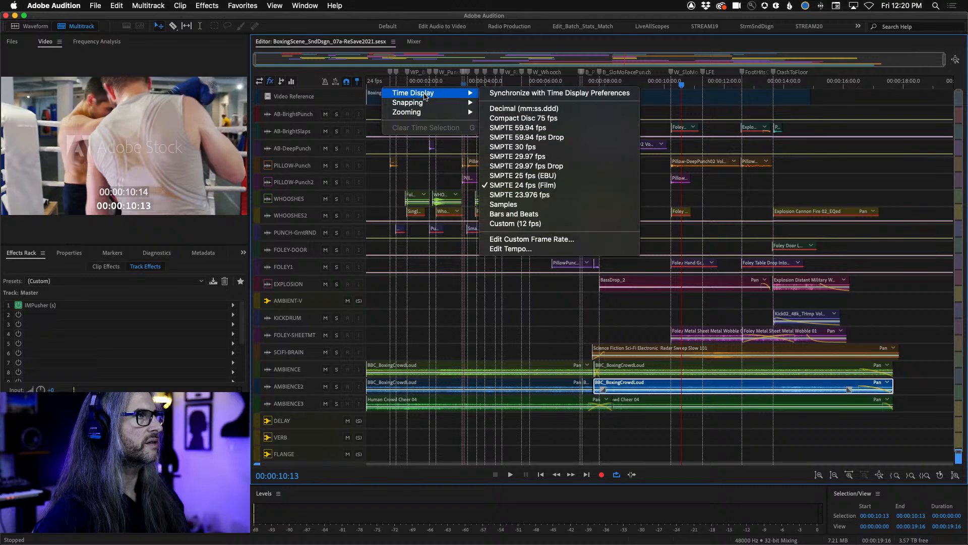
{"action": "left_click", "coordinate": [544, 199]}
{"action": "key", "text": "Left"}
{"action": "key", "text": "Right"}
{"action": "key", "text": "Right"}
{"action": "key", "text": "Right"}
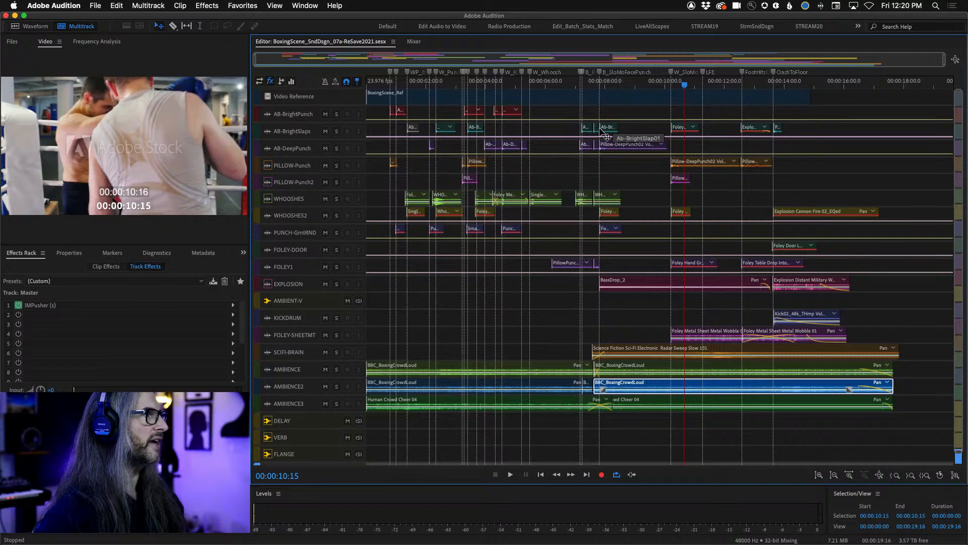
{"action": "key", "text": "Right"}
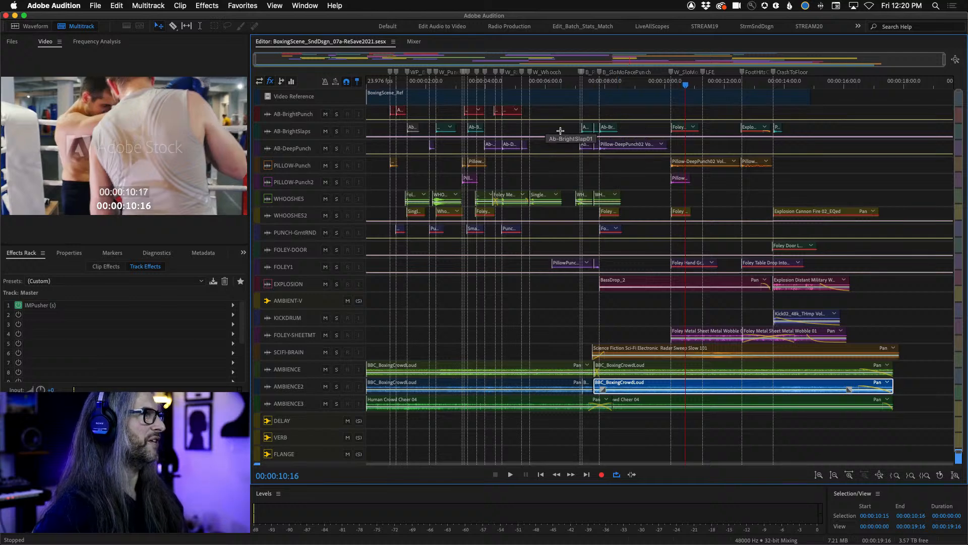
- Set the time display back to SMPTE 24 fps (Film) and step the playhead back several frames to check the timecodes match
{"action": "right_click", "coordinate": [455, 81]}
{"action": "mouse_move", "coordinate": [484, 89]}
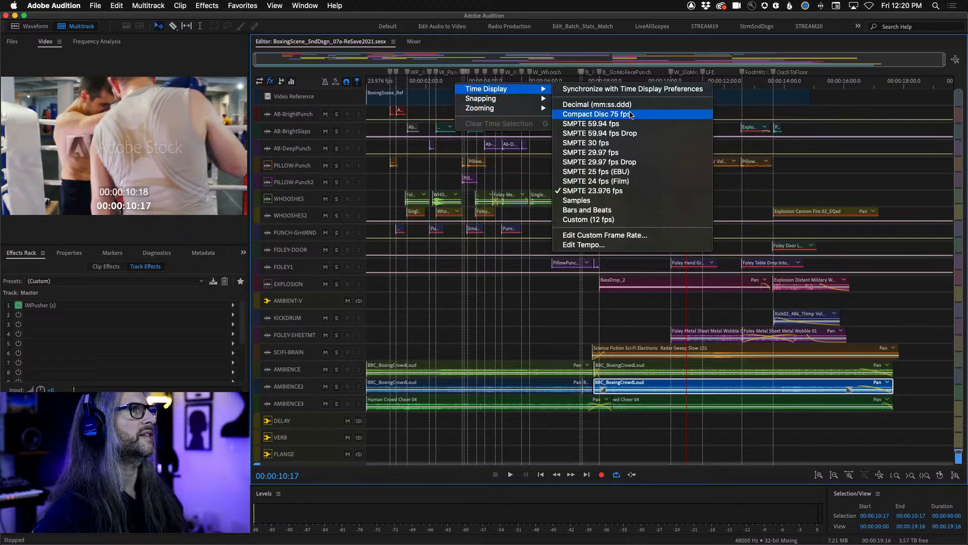
{"action": "left_click", "coordinate": [636, 181]}
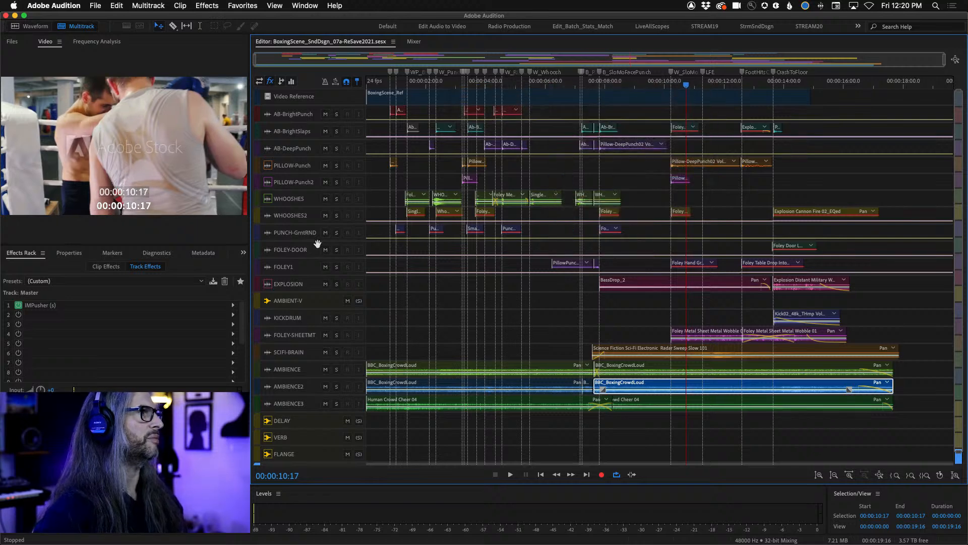
{"action": "key", "text": "Left"}
{"action": "key", "text": "Left"}
{"action": "key", "text": "Left"}
{"action": "key", "text": "Left"}
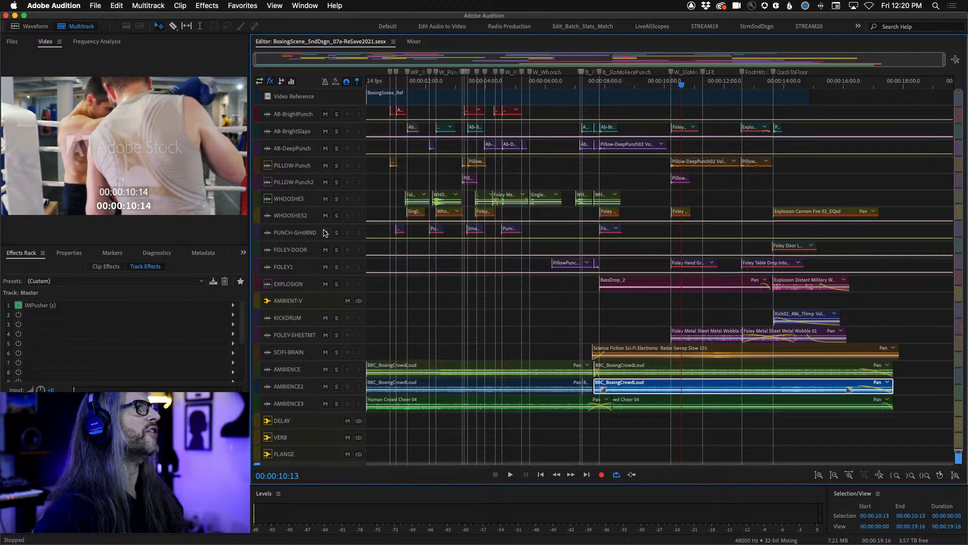
- Step the playhead back to 00:00:10:08 and turn off the reference video's Timecode Overlay
{"action": "key", "text": "Left"}
{"action": "key", "text": "Left"}
{"action": "key", "text": "Left"}
{"action": "key", "text": "Left"}
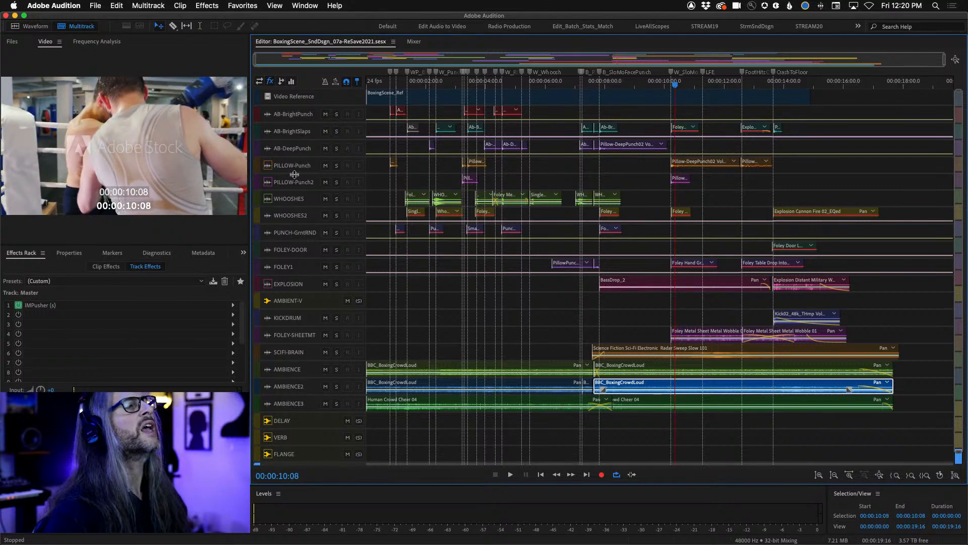
{"action": "right_click", "coordinate": [150, 162]}
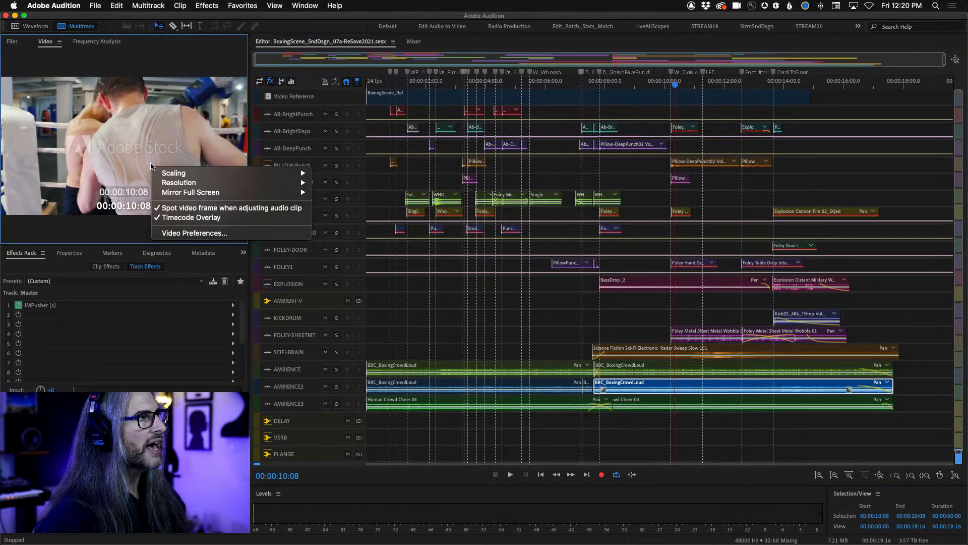
{"action": "left_click", "coordinate": [188, 218]}
- Review the Video preferences for display, full screen and timecode overlay, leaving the settings as they are
{"action": "right_click", "coordinate": [154, 139]}
{"action": "left_click", "coordinate": [194, 207]}
{"action": "left_click_drag", "start_coordinate": [490, 82], "coordinate": [474, 49]}
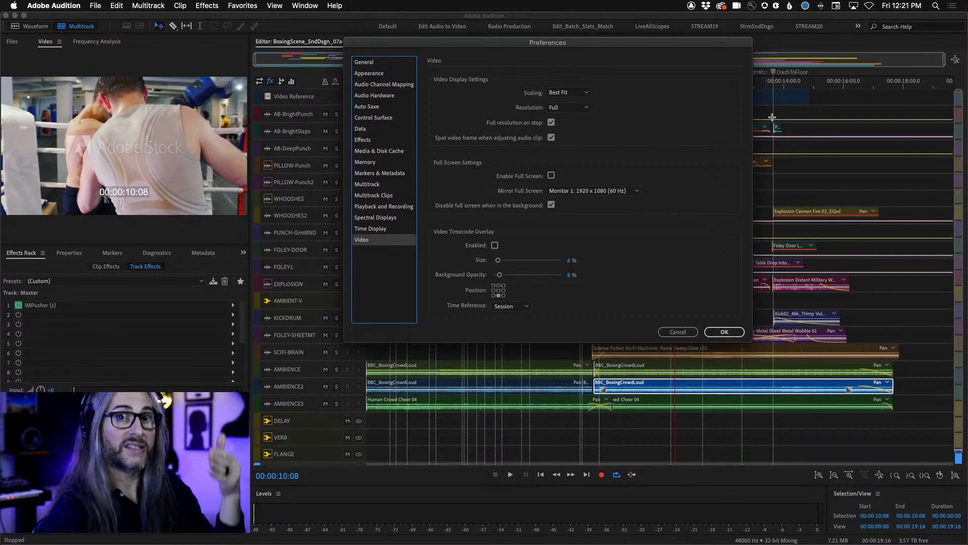
{"action": "left_click", "coordinate": [714, 333]}
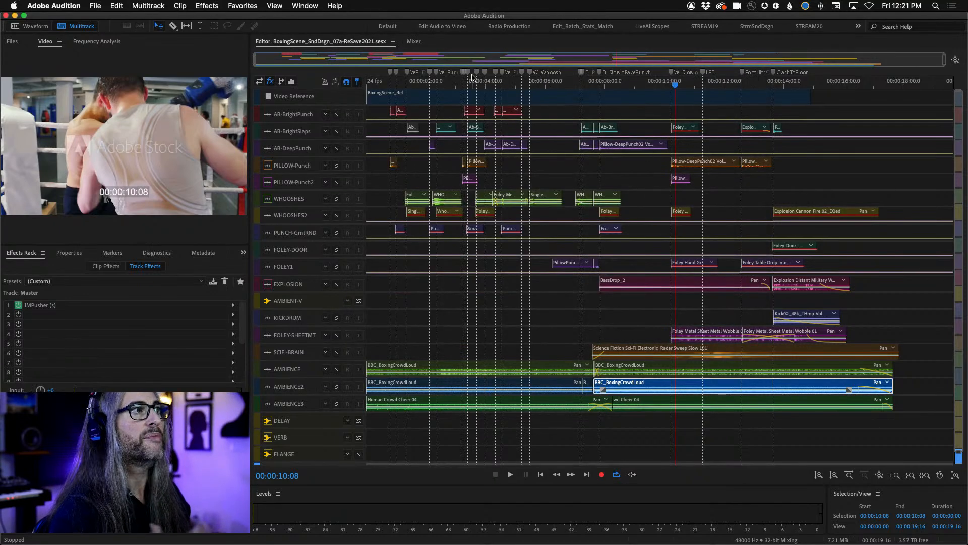
- Inspect the markers and clips from about 3 to 7 seconds and enlarge the tracks to show their volume and pan controls
{"action": "scroll", "coordinate": [464, 81], "scroll_direction": "up", "scroll_amount": 10}
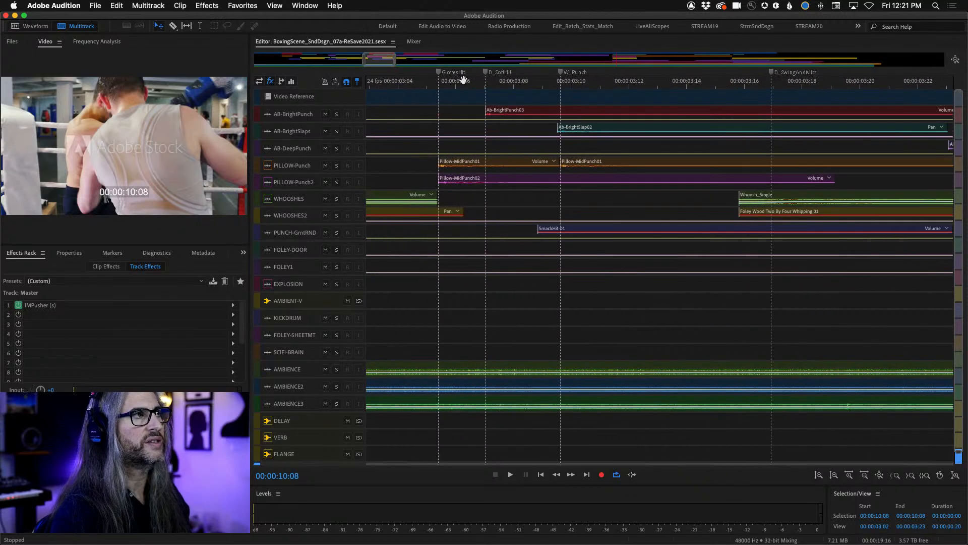
{"action": "scroll", "coordinate": [463, 80], "scroll_direction": "down", "scroll_amount": 2}
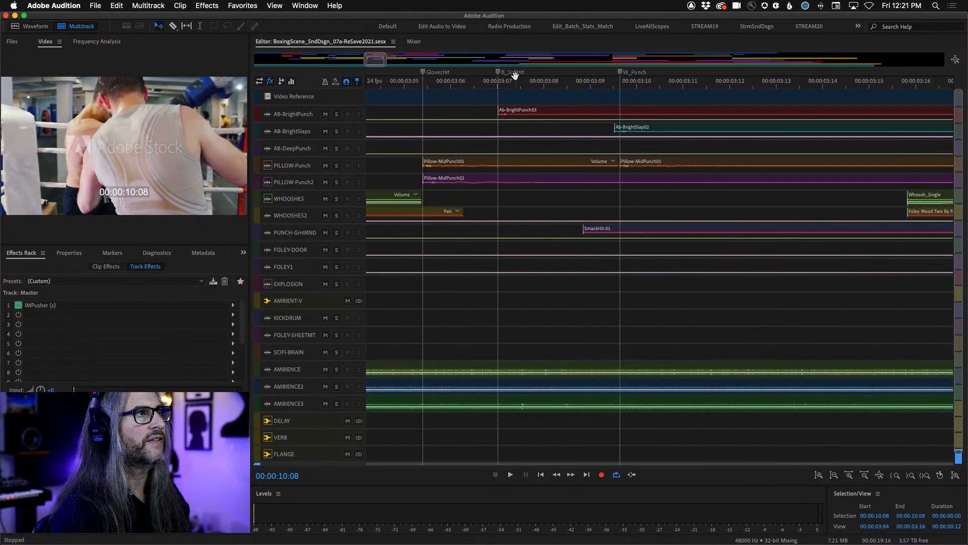
{"action": "scroll", "coordinate": [627, 87], "scroll_direction": "down", "scroll_amount": 10}
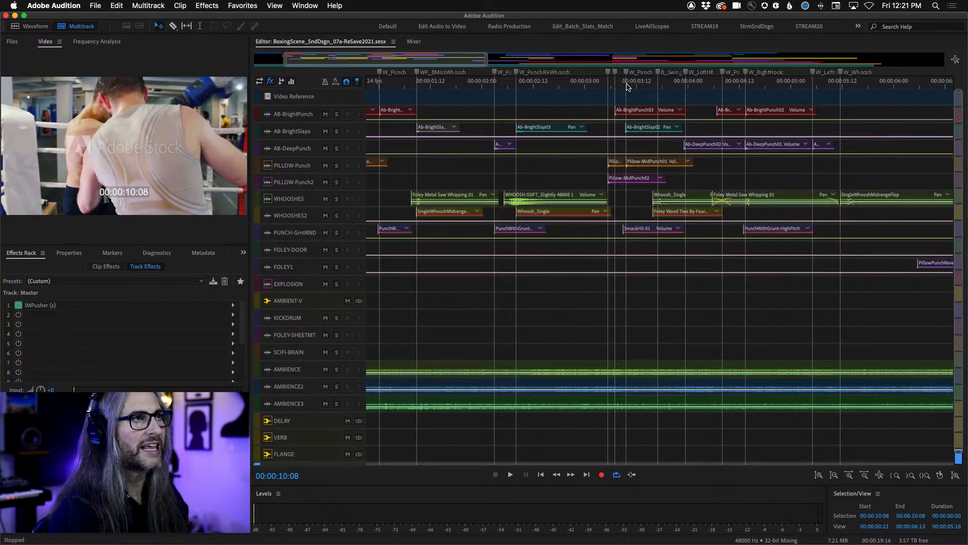
{"action": "scroll", "coordinate": [627, 87], "scroll_direction": "up", "scroll_amount": 5}
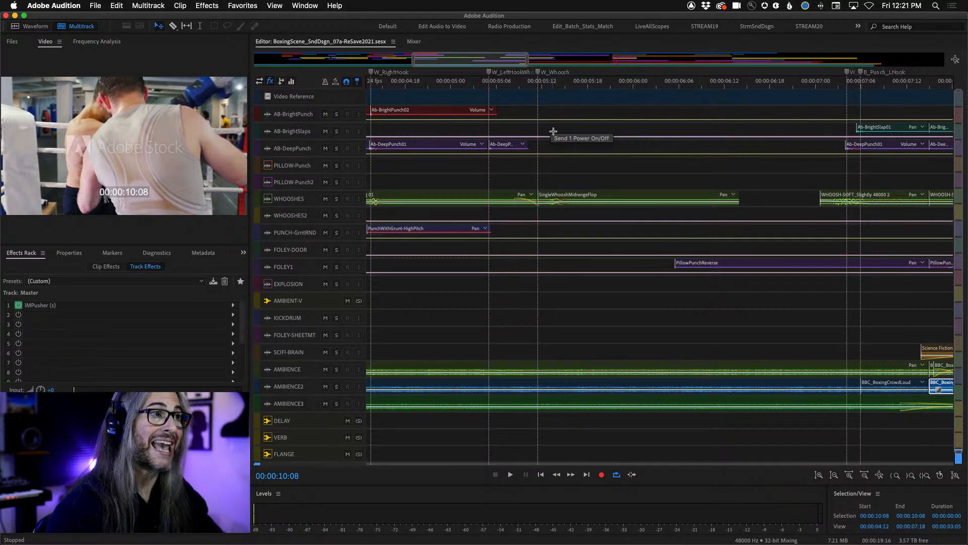
{"action": "scroll", "coordinate": [312, 147], "scroll_direction": "up", "scroll_amount": 5}
{"action": "scroll", "coordinate": [313, 147], "scroll_direction": "up", "scroll_amount": 5}
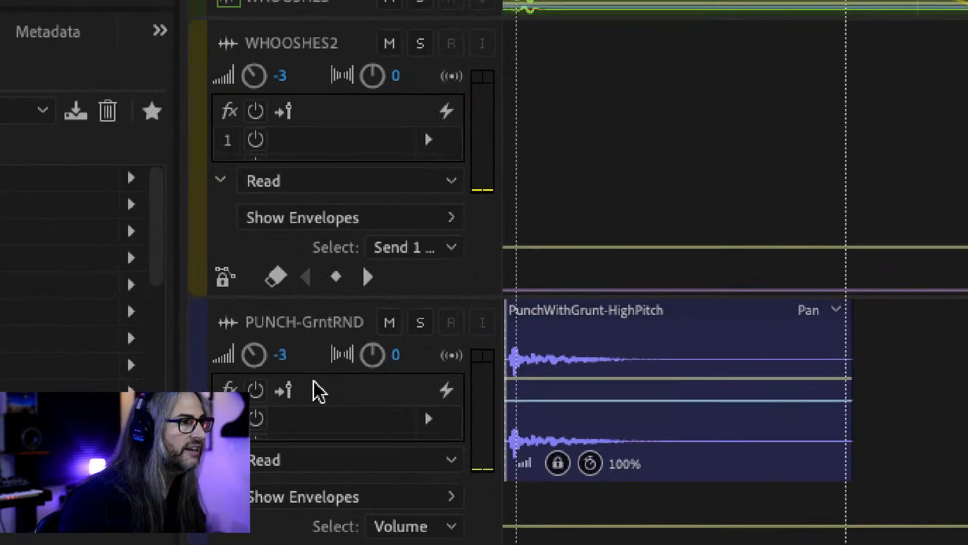
- Try panning the PUNCH-GrntRND track to R22.4, then reset its pan to 0
{"action": "left_click_drag", "start_coordinate": [318, 373], "coordinate": [522, 367]}
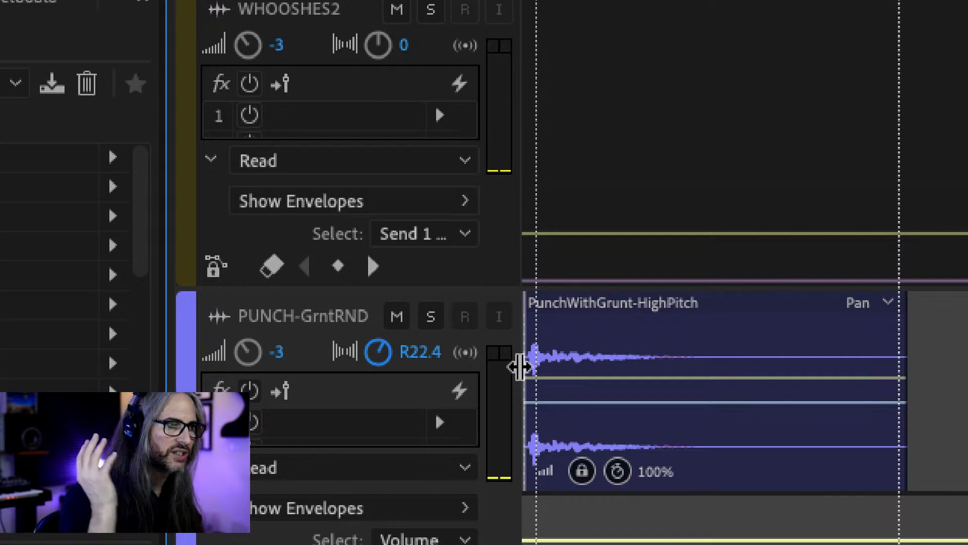
{"action": "left_click_drag", "start_coordinate": [378, 353], "coordinate": [380, 410]}
{"action": "left_click", "coordinate": [421, 352]}
{"action": "type", "text": "0"}
{"action": "key", "text": "Return"}
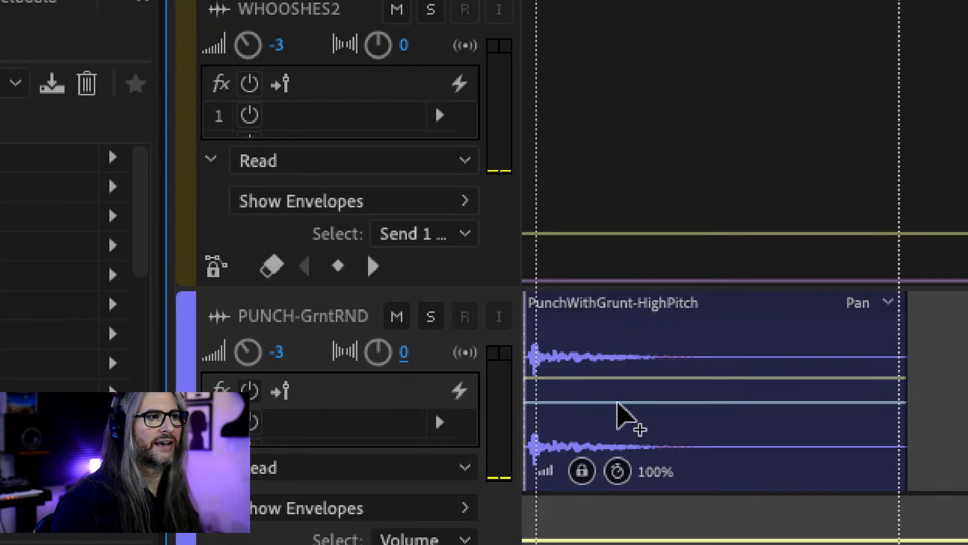
- Compare the volume and pan envelopes of the PunchWithGrunt-HighPitch clip and move its whole pan envelope toward the left channel
{"action": "left_click", "coordinate": [699, 385]}
{"action": "left_click", "coordinate": [682, 377]}
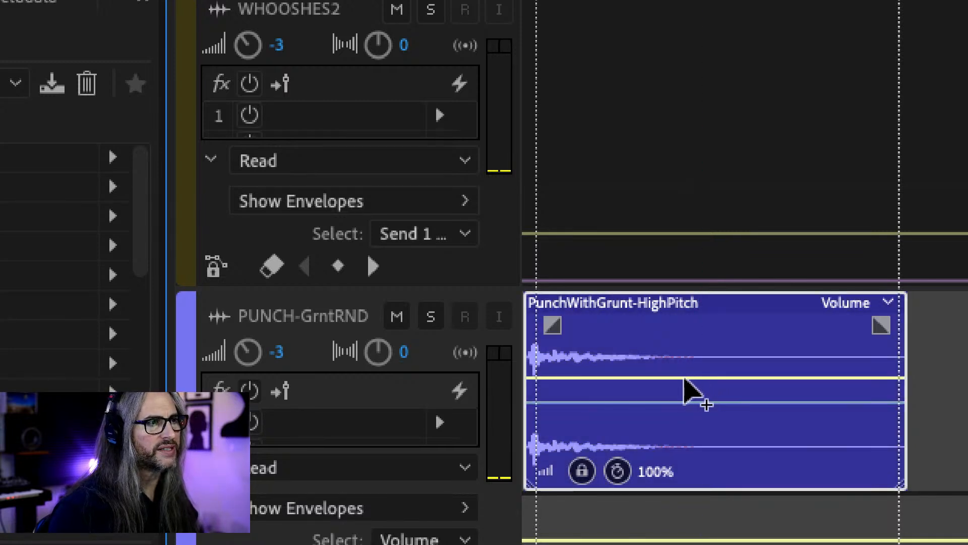
{"action": "mouse_move", "coordinate": [684, 377]}
{"action": "left_mouse_down"}
{"action": "mouse_move", "coordinate": [683, 348]}
{"action": "mouse_move", "coordinate": [686, 385]}
{"action": "left_mouse_up"}
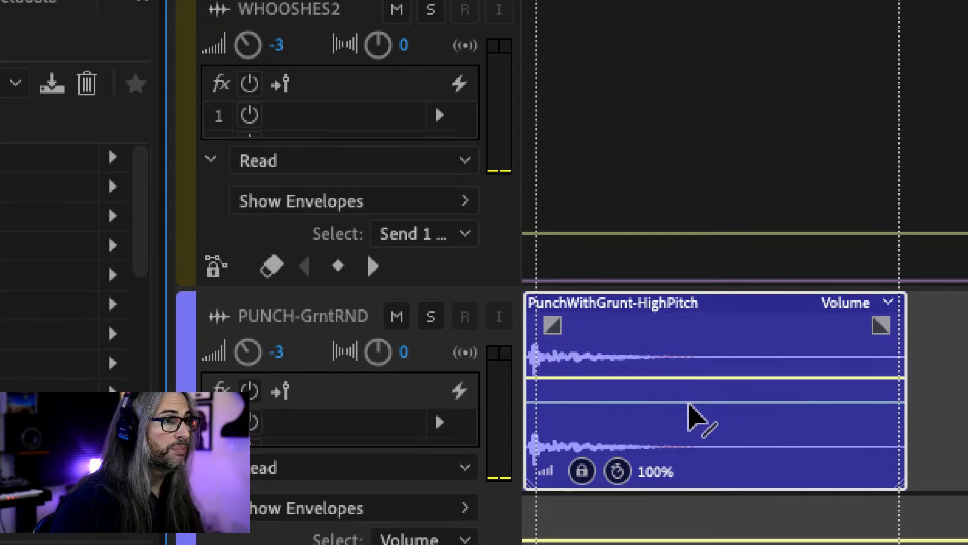
{"action": "left_click", "coordinate": [687, 402]}
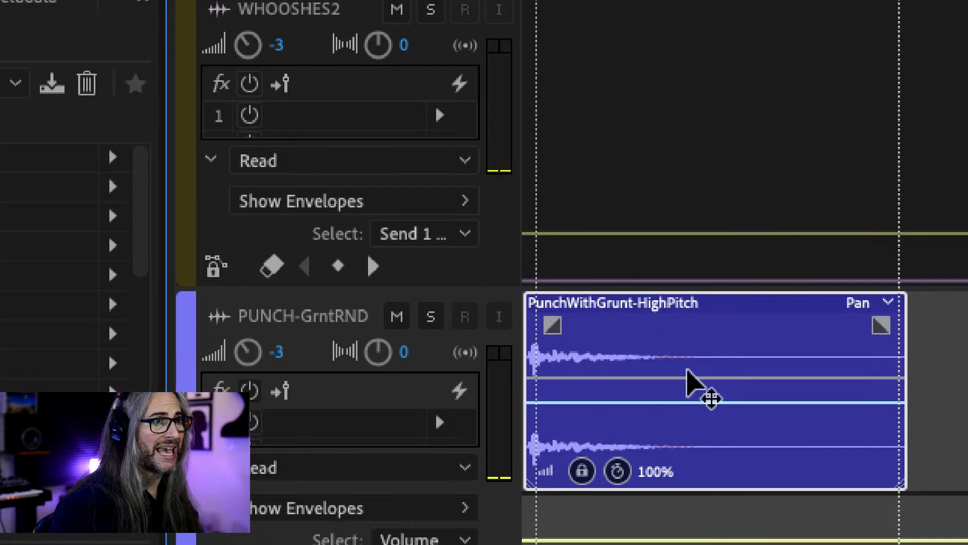
{"action": "left_click_drag", "start_coordinate": [682, 404], "coordinate": [681, 344]}
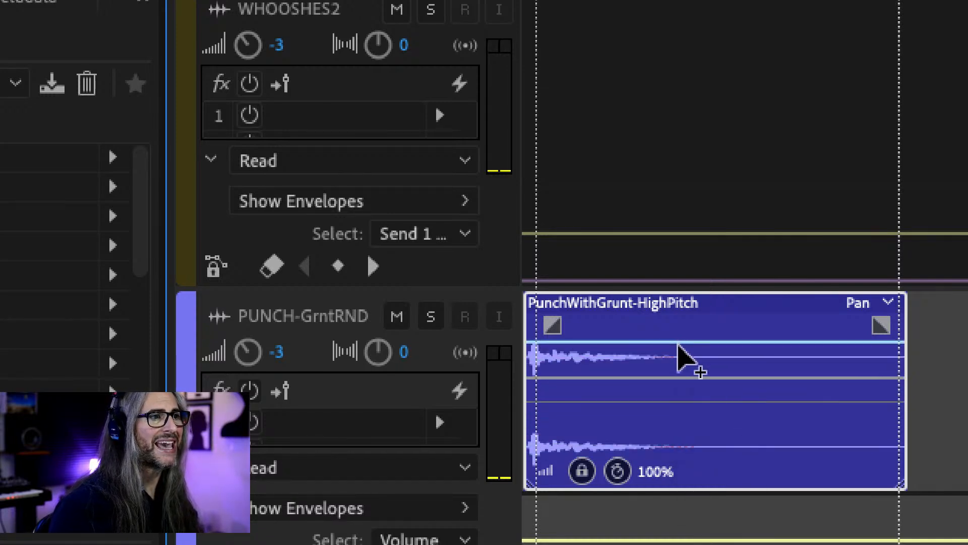
- Add two pan keyframes to the clip, shape a quick left-to-right sweep at its start, then return both keyframes to the centre
{"action": "left_click", "coordinate": [609, 343]}
{"action": "left_click_drag", "start_coordinate": [773, 342], "coordinate": [763, 463]}
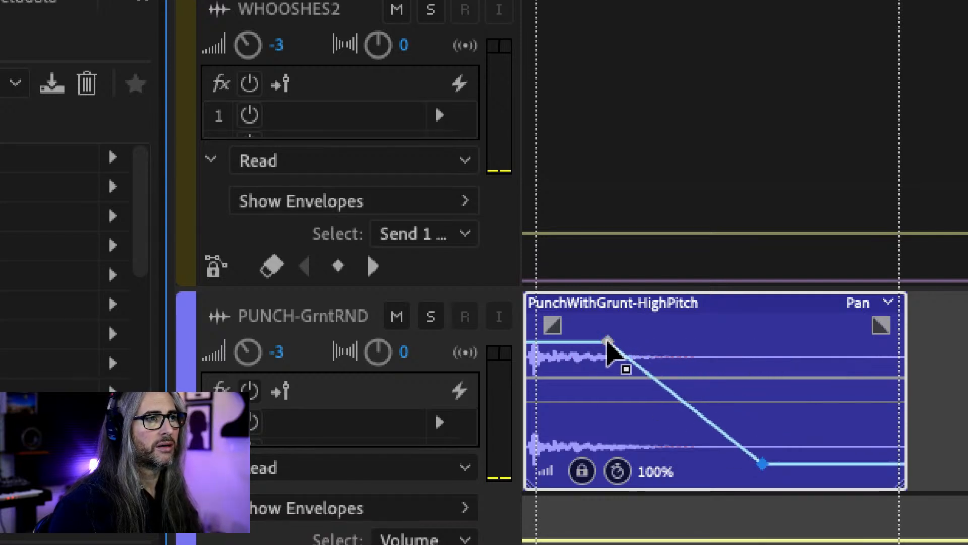
{"action": "left_click_drag", "start_coordinate": [610, 343], "coordinate": [518, 340]}
{"action": "left_click_drag", "start_coordinate": [763, 463], "coordinate": [603, 465]}
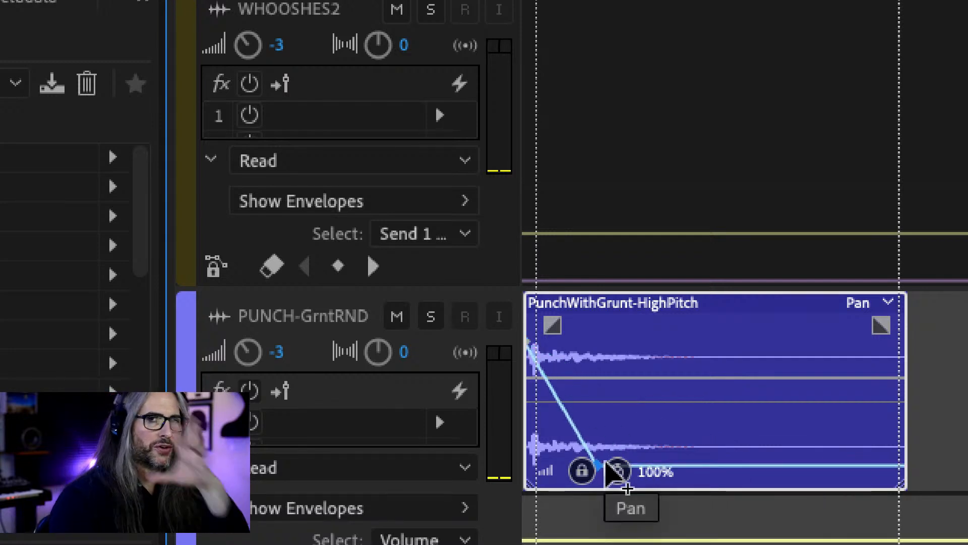
{"action": "left_click_drag", "start_coordinate": [602, 466], "coordinate": [774, 403]}
{"action": "left_click_drag", "start_coordinate": [529, 345], "coordinate": [533, 404]}
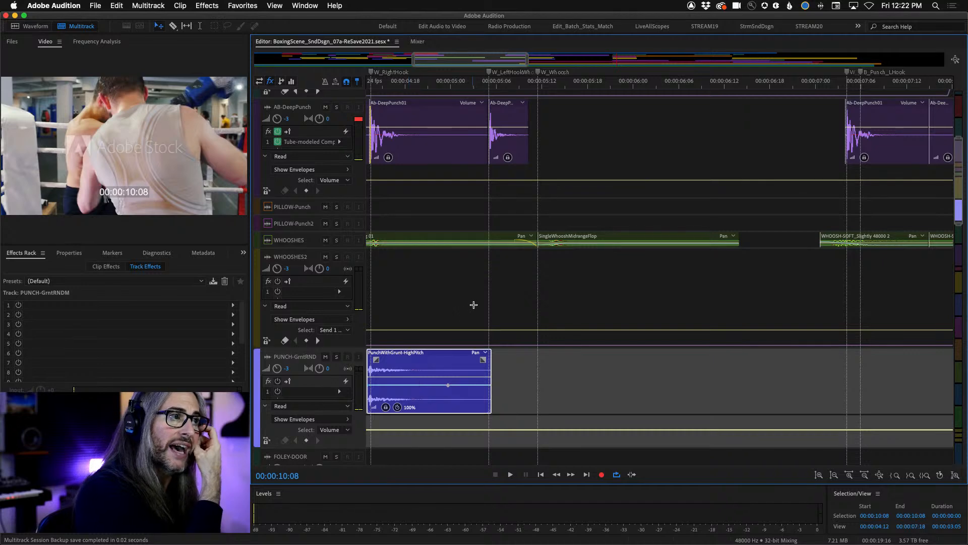
- Play the left-hook and slow-motion face punch section from 00:00:07:03
{"action": "scroll", "coordinate": [729, 291], "scroll_direction": "up", "scroll_amount": 5}
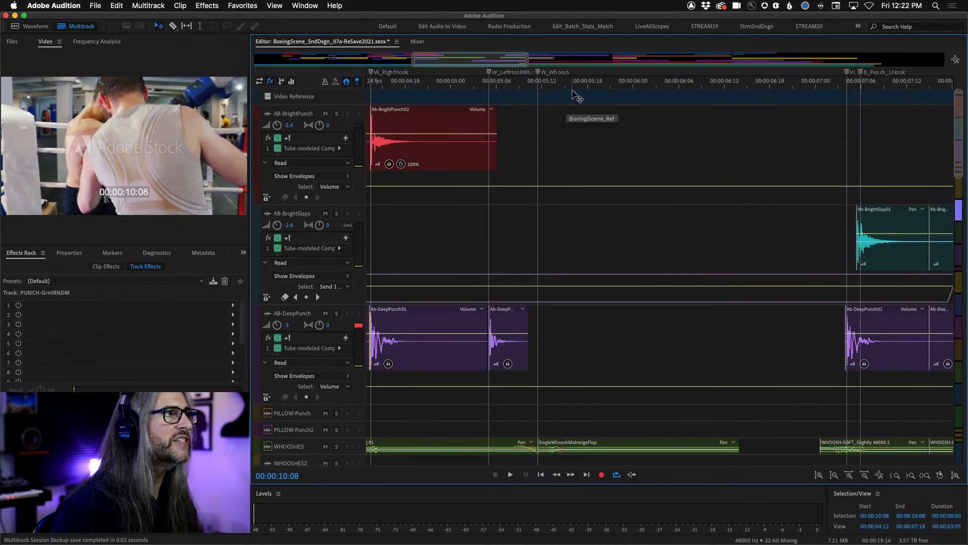
{"action": "key", "text": "backslash"}
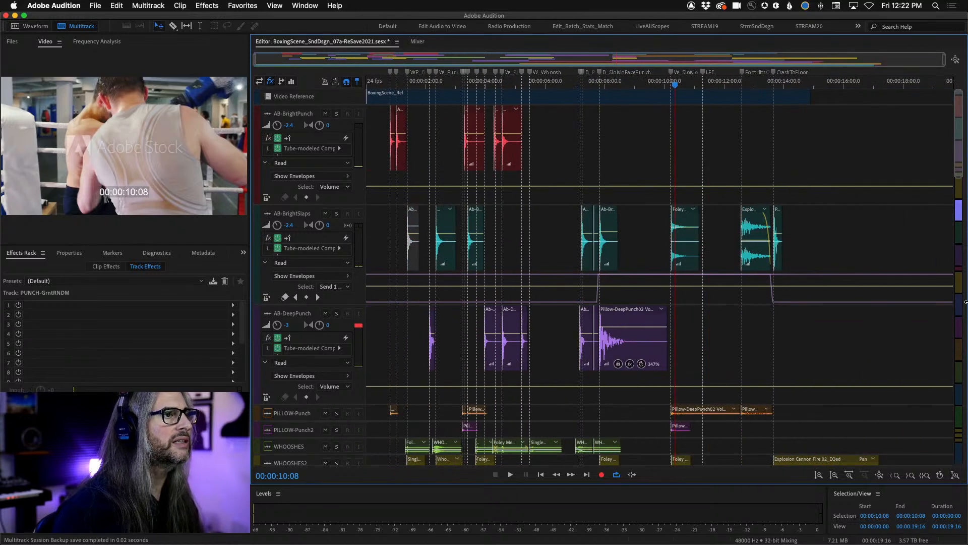
{"action": "left_click", "coordinate": [583, 85]}
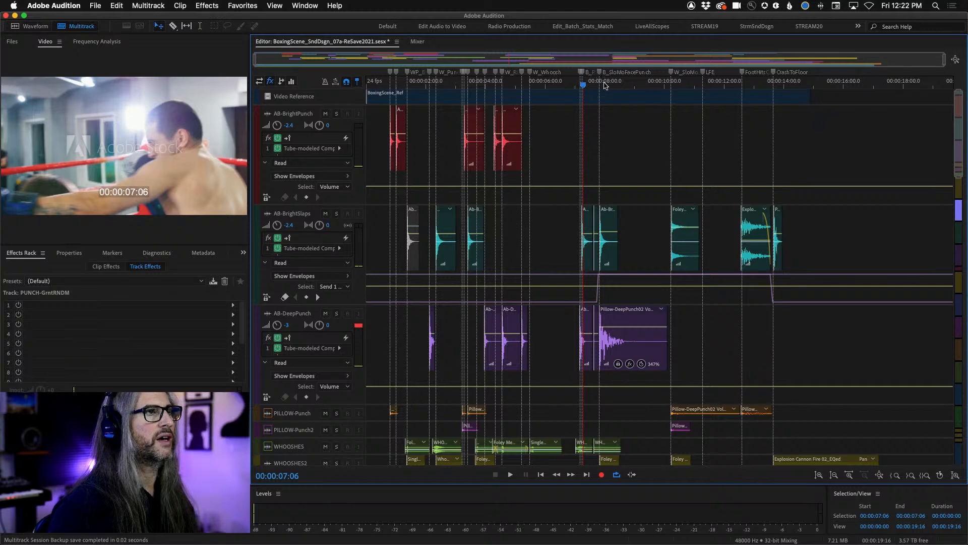
{"action": "scroll", "coordinate": [605, 86], "scroll_direction": "up", "scroll_amount": 5}
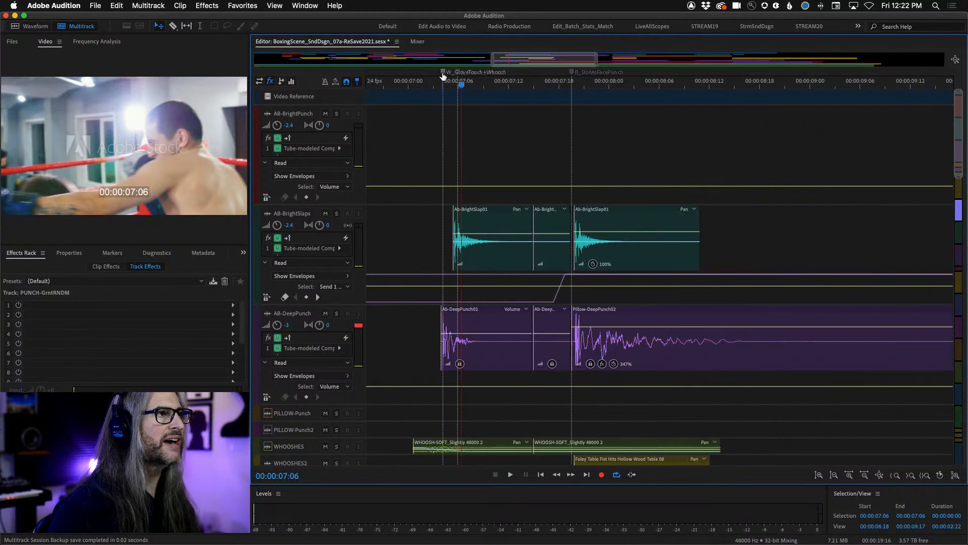
{"action": "left_click", "coordinate": [435, 85]}
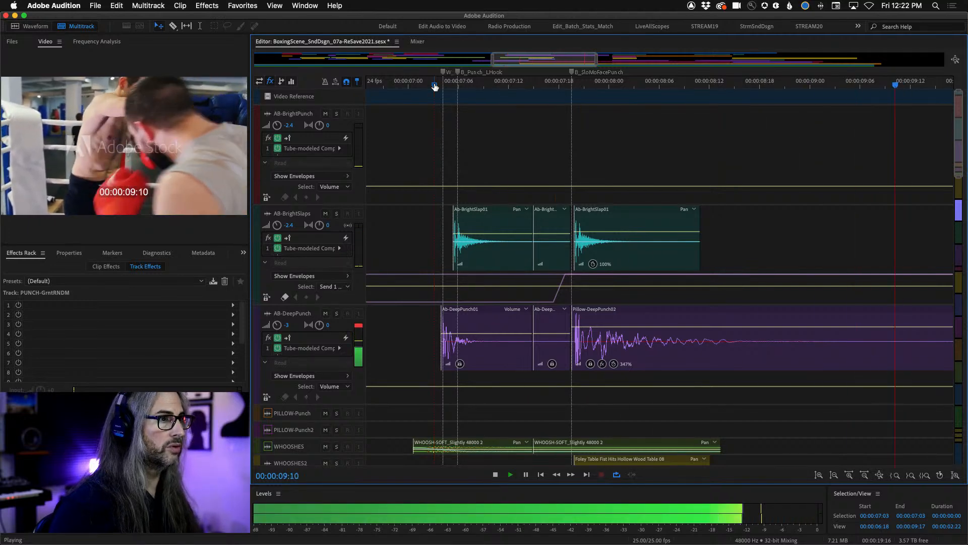
{"action": "key", "text": "space"}
{"action": "key", "text": "space"}
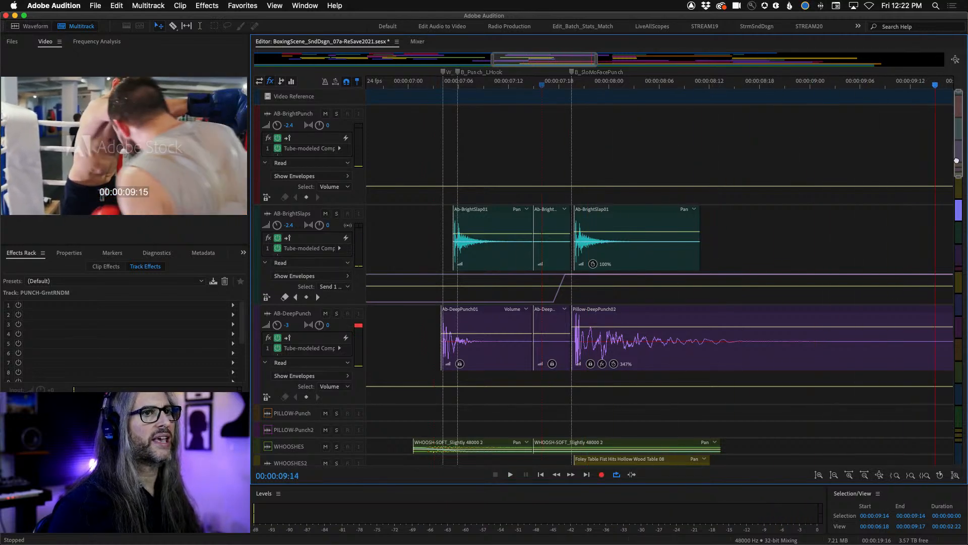
- Solo the AB-BrightSlaps, AB-DeepPunch, WHOOSHES2 and PUNCH-GrntRND tracks
{"action": "scroll", "coordinate": [959, 152], "scroll_direction": "down", "scroll_amount": 3}
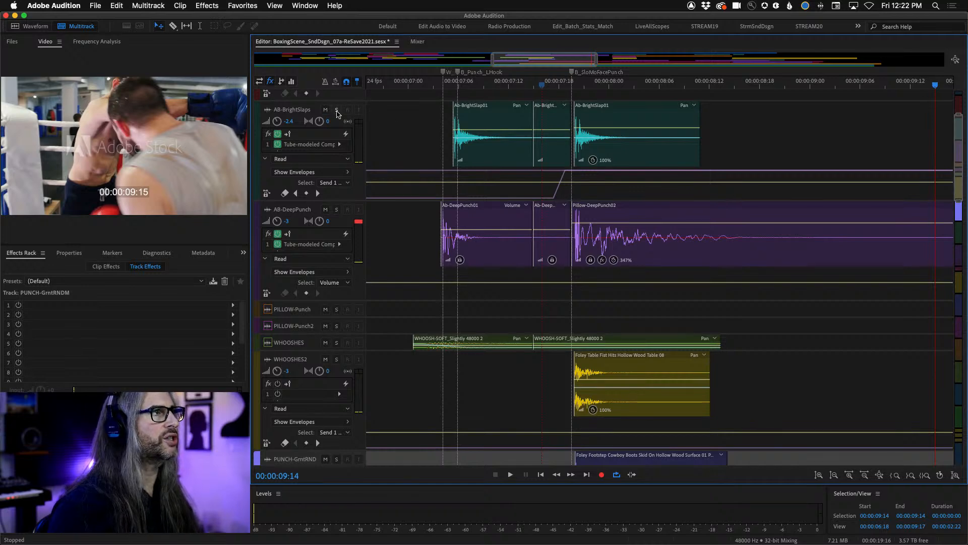
{"action": "left_click", "coordinate": [337, 113]}
{"action": "left_click", "coordinate": [337, 209]}
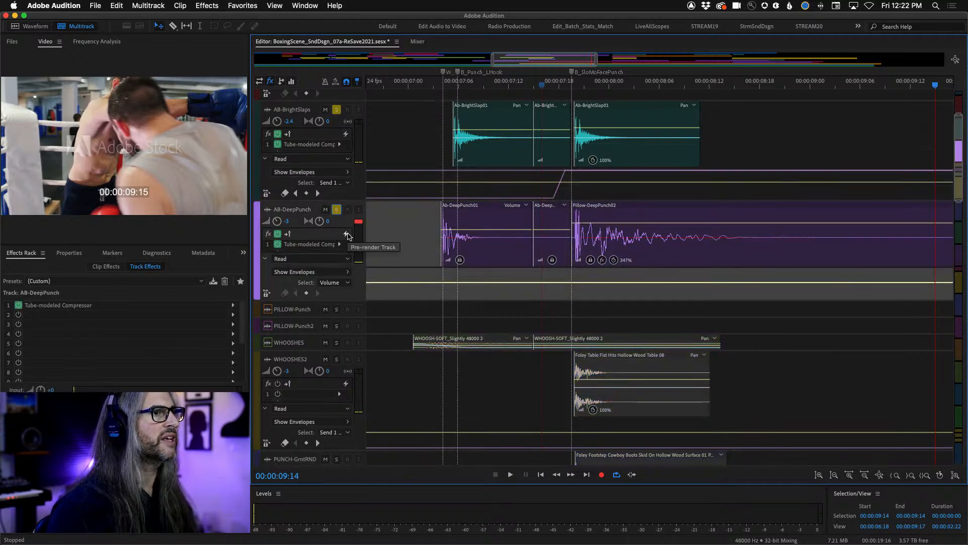
{"action": "left_click", "coordinate": [336, 360]}
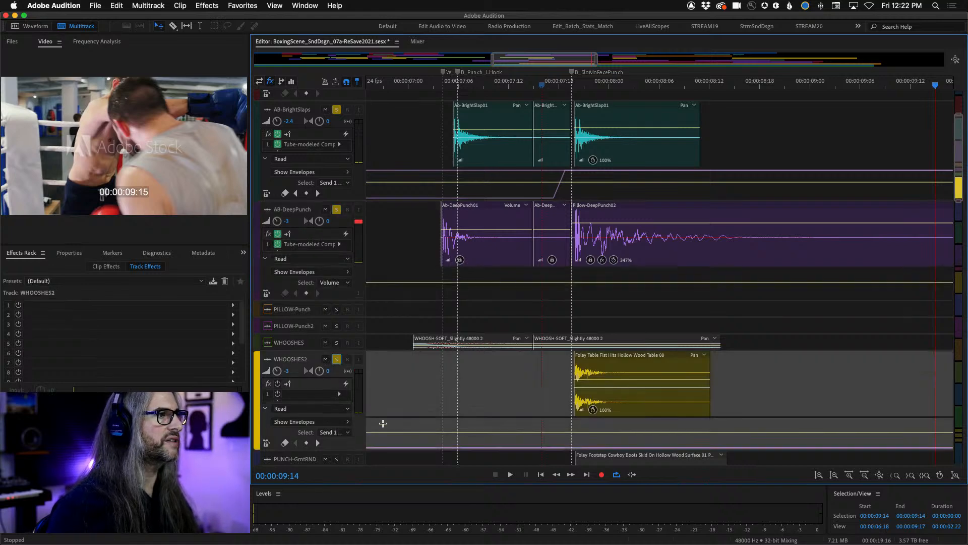
{"action": "left_click", "coordinate": [337, 460]}
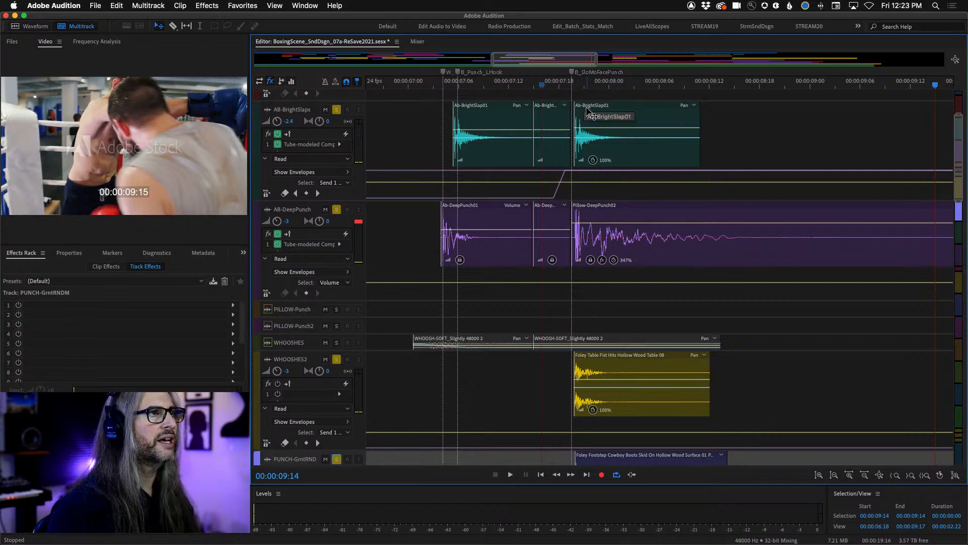
- Audition the soloed layers of the slow-motion face punch repeatedly, starting from 00:00:07:19 and slightly earlier positions, and examine the stretched Pillow-DeepPunch02 clip
{"action": "left_click", "coordinate": [573, 86]}
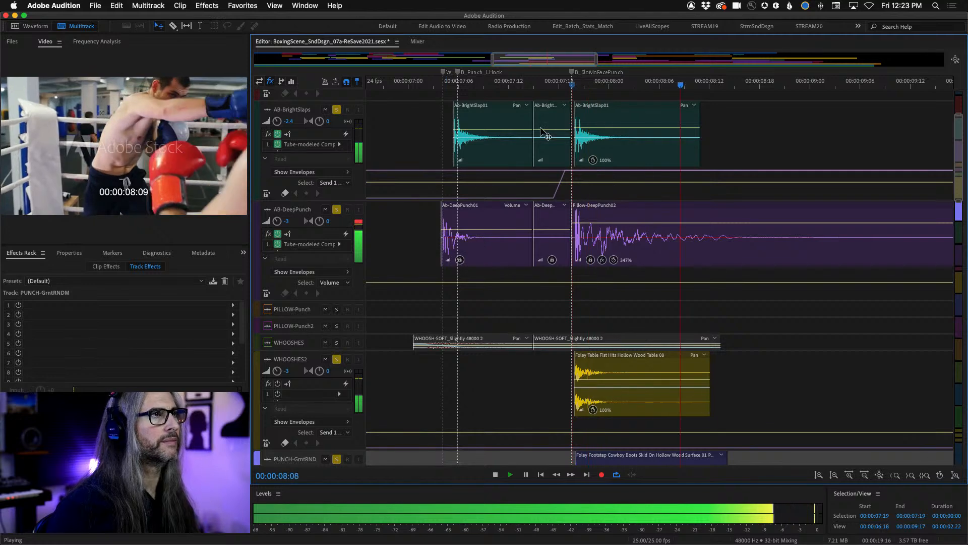
{"action": "key", "text": "space"}
{"action": "key", "text": "space"}
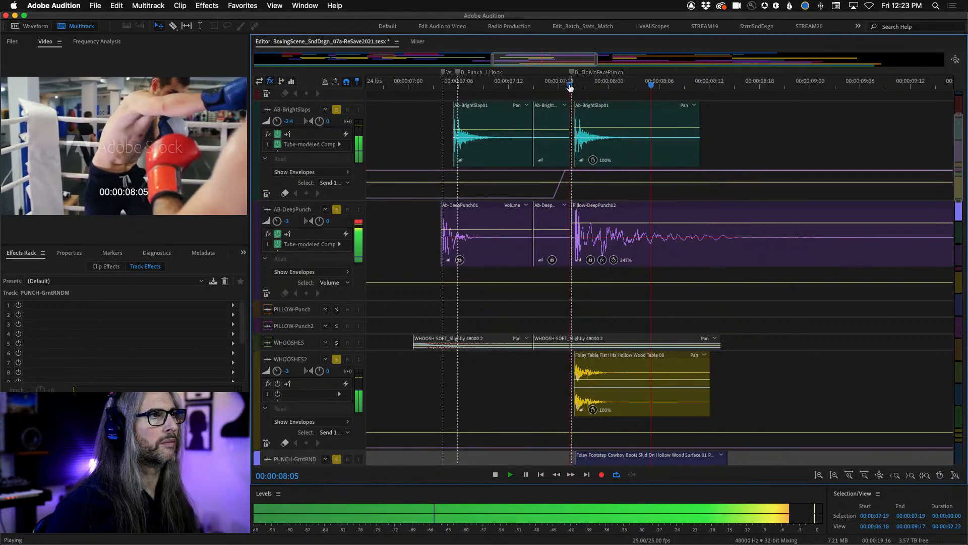
{"action": "key", "text": "space"}
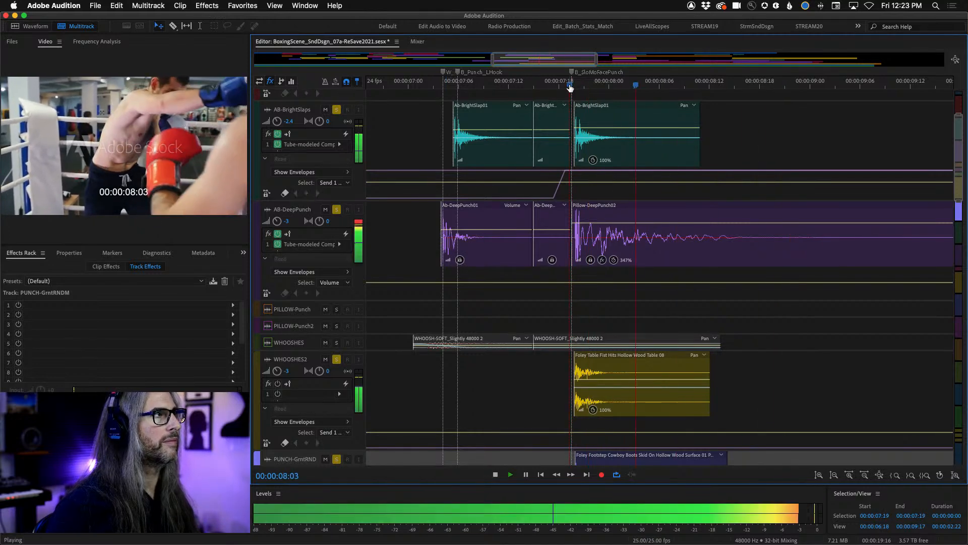
{"action": "left_click", "coordinate": [541, 87]}
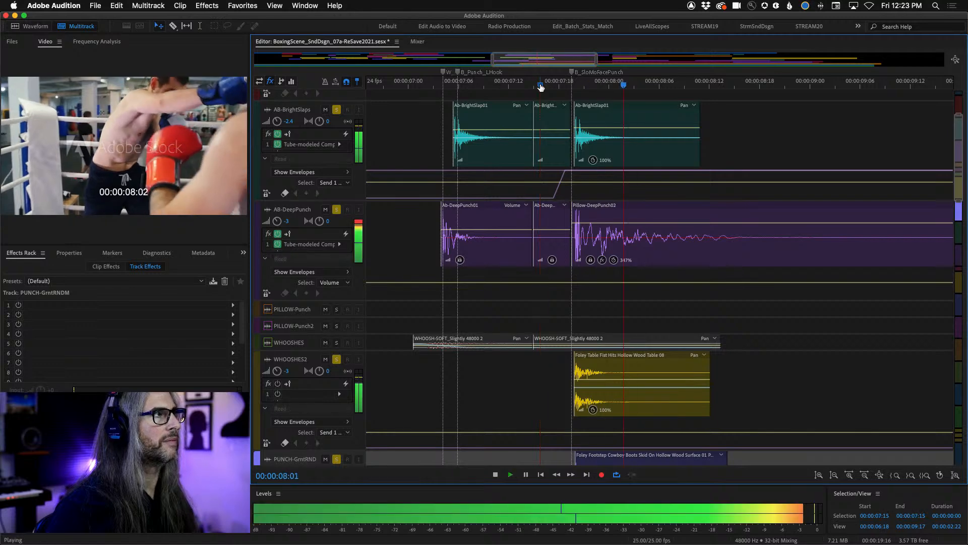
{"action": "left_click", "coordinate": [521, 86]}
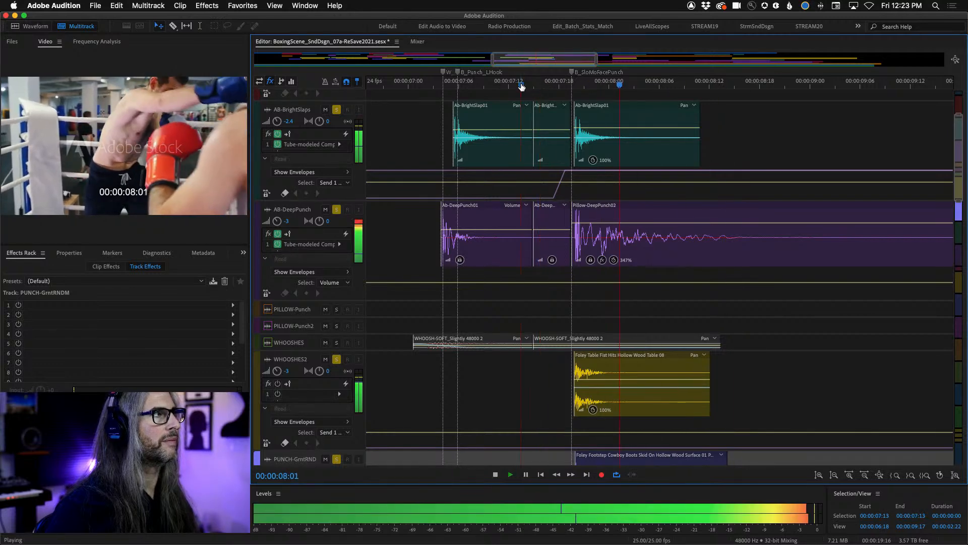
{"action": "key", "text": "space"}
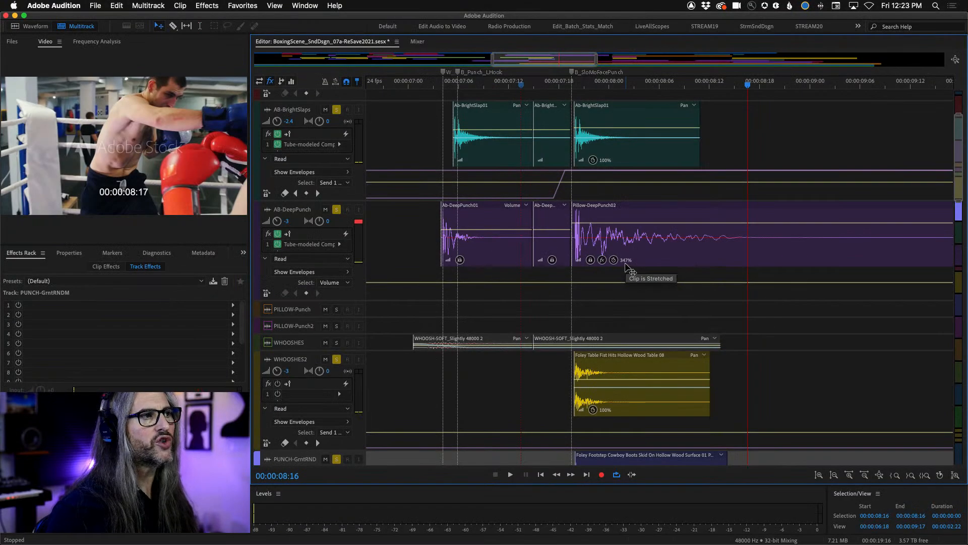
{"action": "key", "text": "minus"}
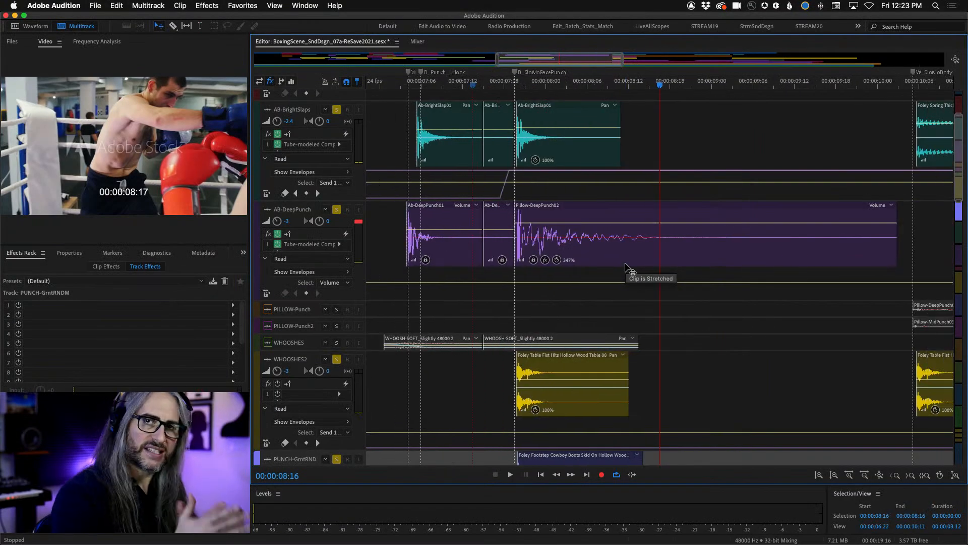
- Select the Pillow-DeepPunch02 clip and examine its Stretch properties
{"action": "left_click", "coordinate": [623, 264]}
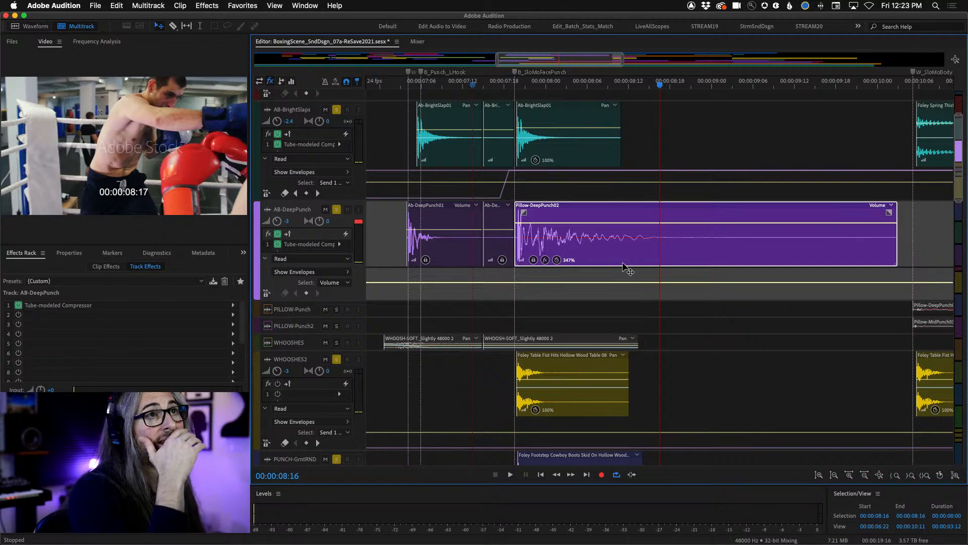
{"action": "left_click", "coordinate": [67, 253]}
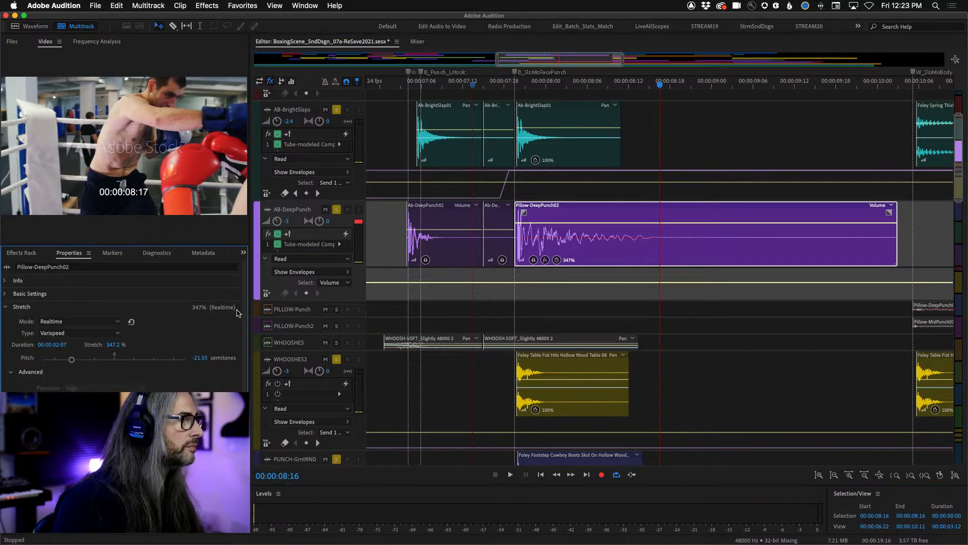
{"action": "scroll", "coordinate": [243, 362], "scroll_direction": "down", "scroll_amount": 2}
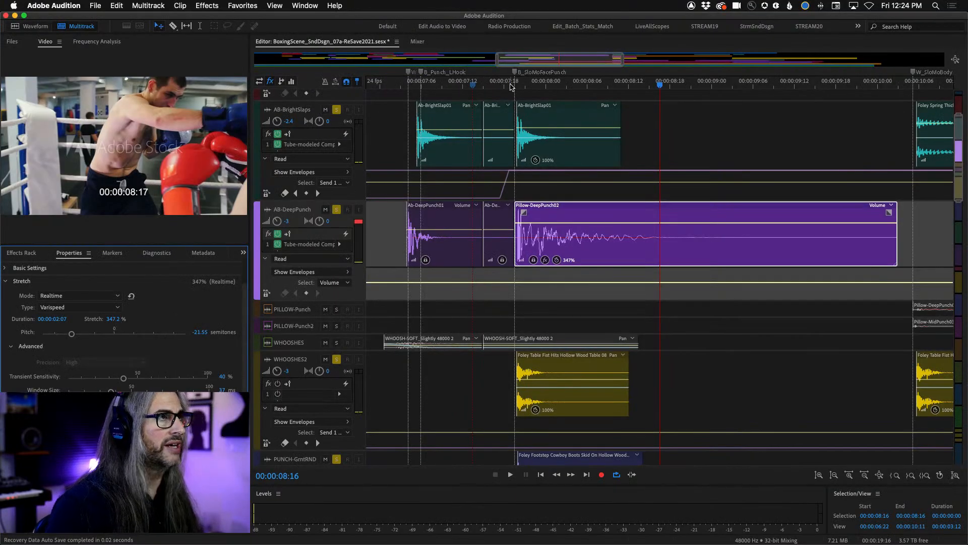
- Unsolo the AB-DeepPunch track and play the slow-motion face punch from 00:00:07:18 without it
{"action": "left_click", "coordinate": [511, 86]}
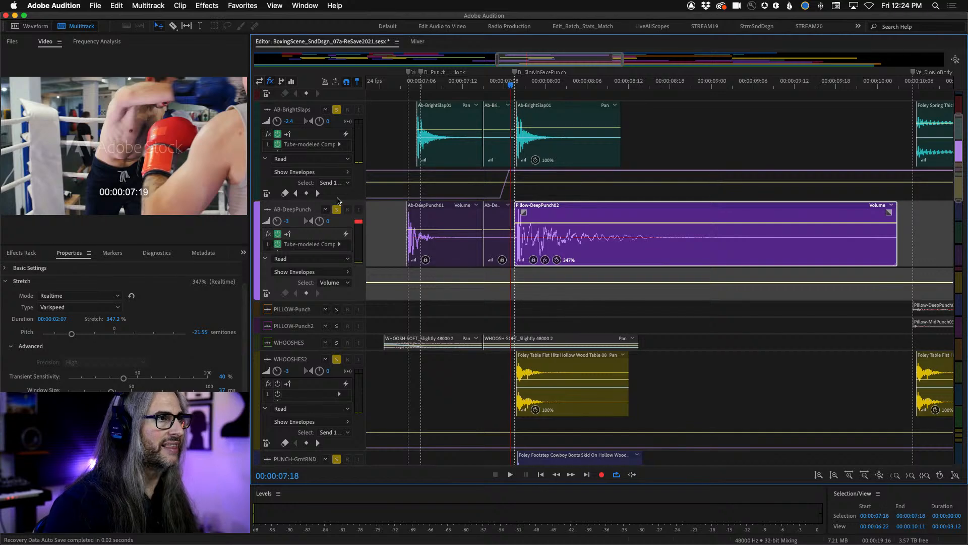
{"action": "left_click", "coordinate": [337, 209]}
{"action": "key", "text": "space"}
{"action": "key", "text": "space"}
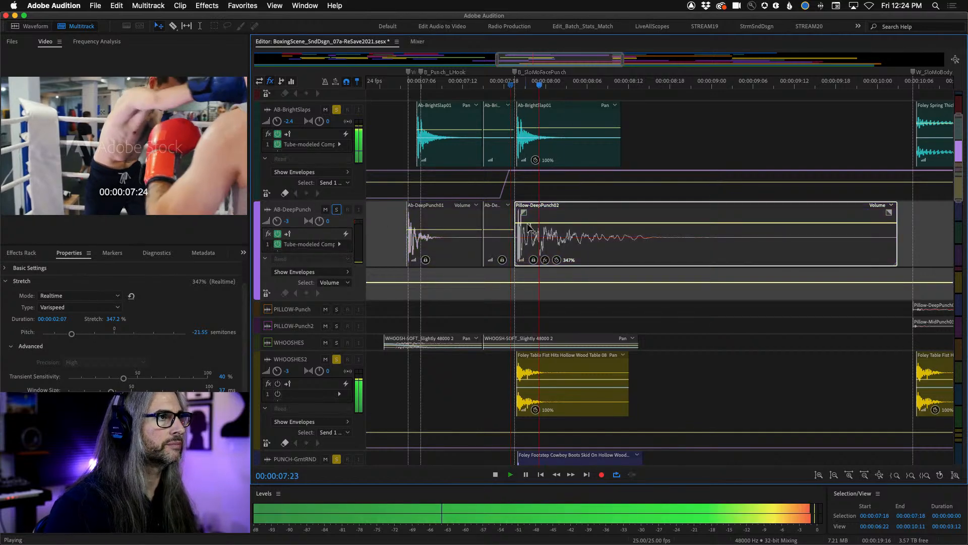
- Open the Pillow-DeepPunch02 source file in the waveform editor, play the unstretched sound, and return to the multitrack session
{"action": "double_click", "coordinate": [535, 221]}
{"action": "left_click_drag", "start_coordinate": [350, 86], "coordinate": [167, 83]}
{"action": "key", "text": "space"}
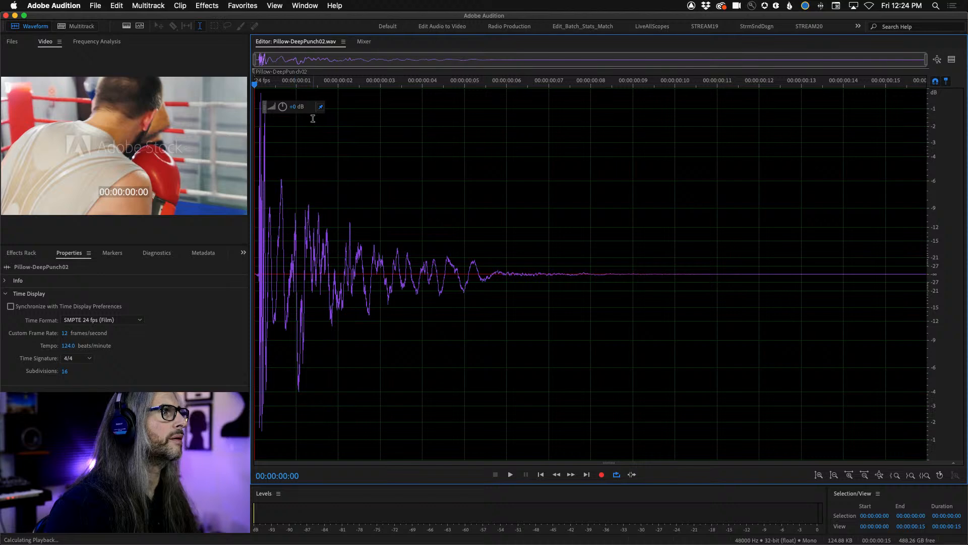
{"action": "left_click", "coordinate": [84, 27]}
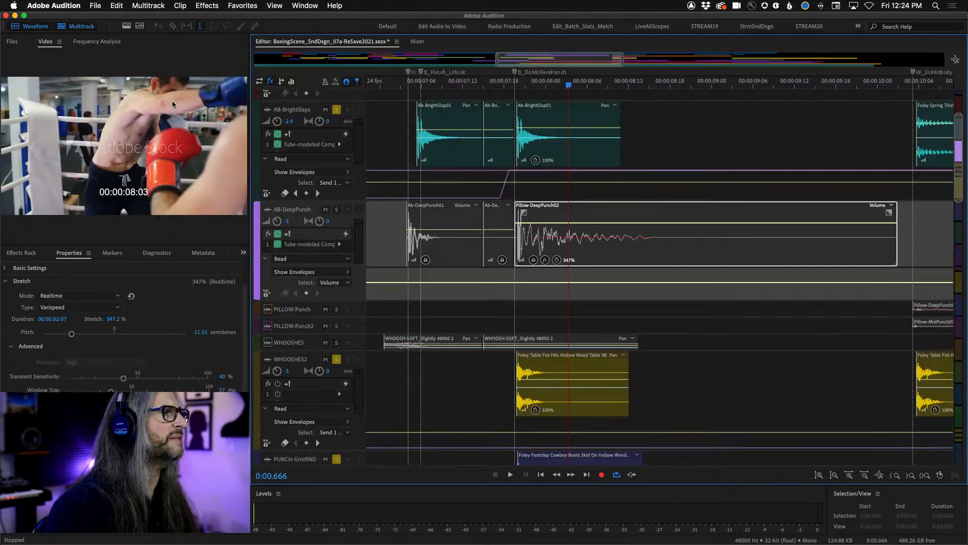
- Exclusively solo the AB-DeepPunch track and play it from 00:00:07:18 and from 00:00:07:14
{"action": "left_click", "coordinate": [337, 210]}
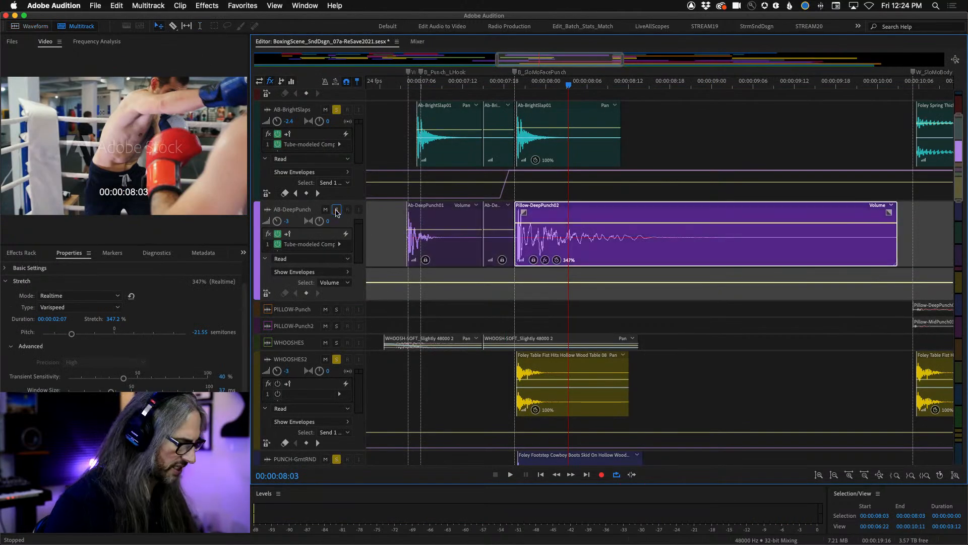
{"action": "left_click", "coordinate": [337, 210], "text": "super"}
{"action": "left_click", "coordinate": [508, 85]}
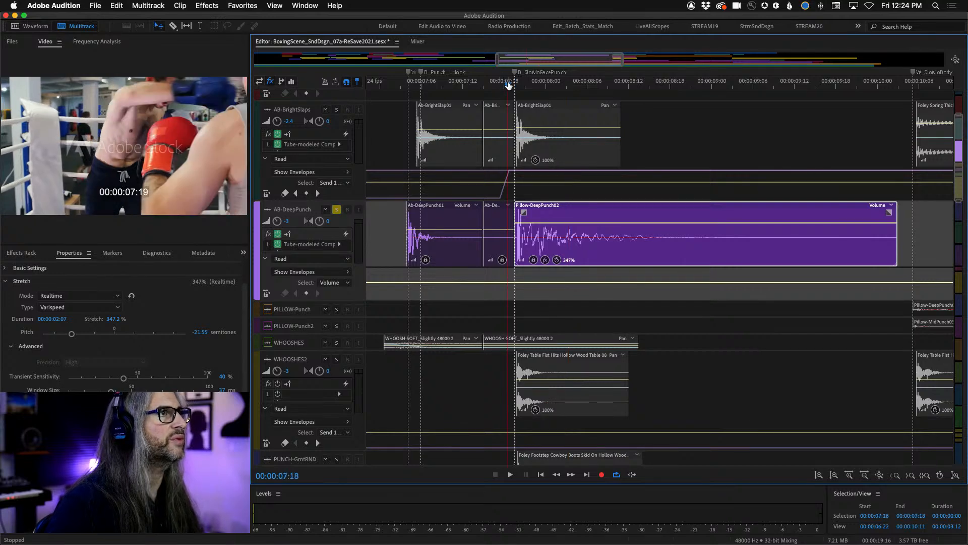
{"action": "left_click", "coordinate": [478, 85]}
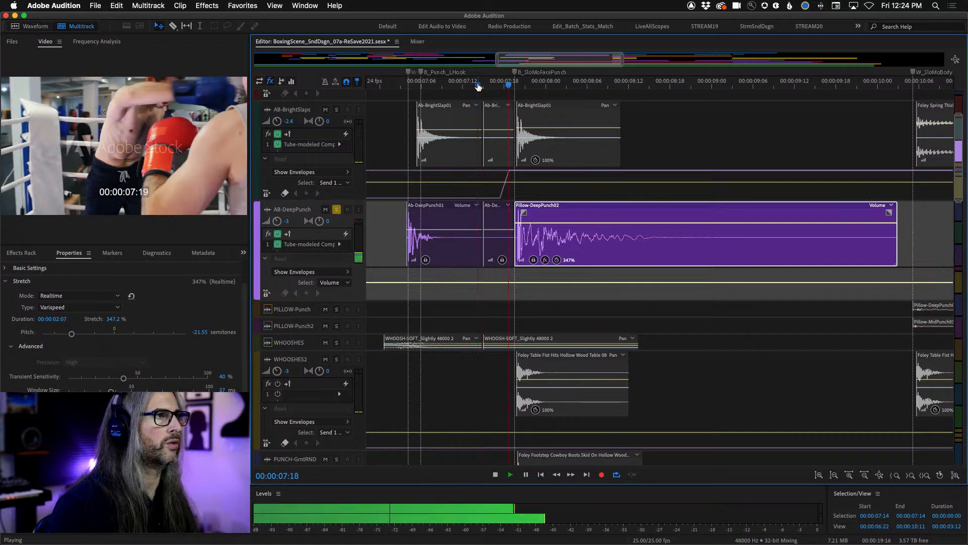
{"action": "key", "text": "space"}
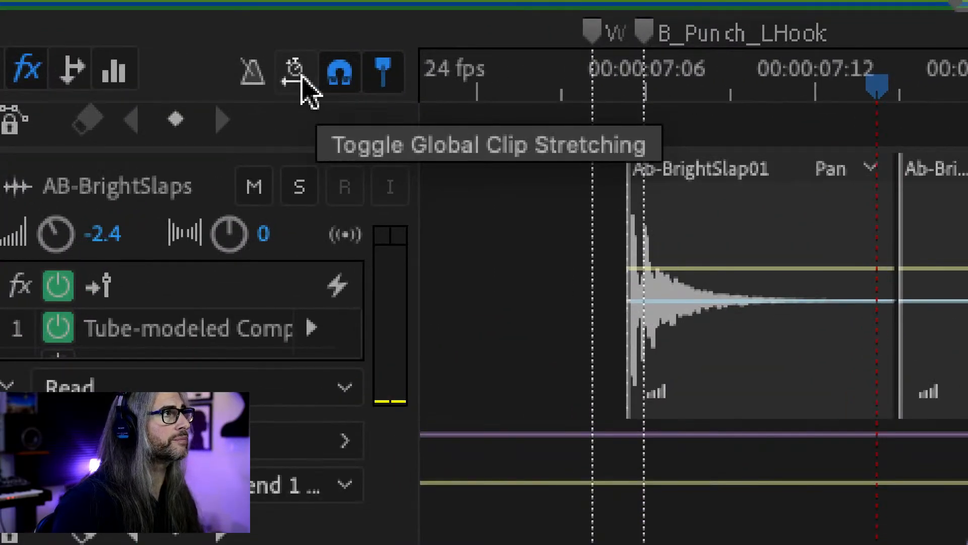
- Enable global clip stretching, shorten Pillow-DeepPunch02 to a stretch of about 113%, and audition it twice from just before the punch
{"action": "left_click", "coordinate": [300, 80]}
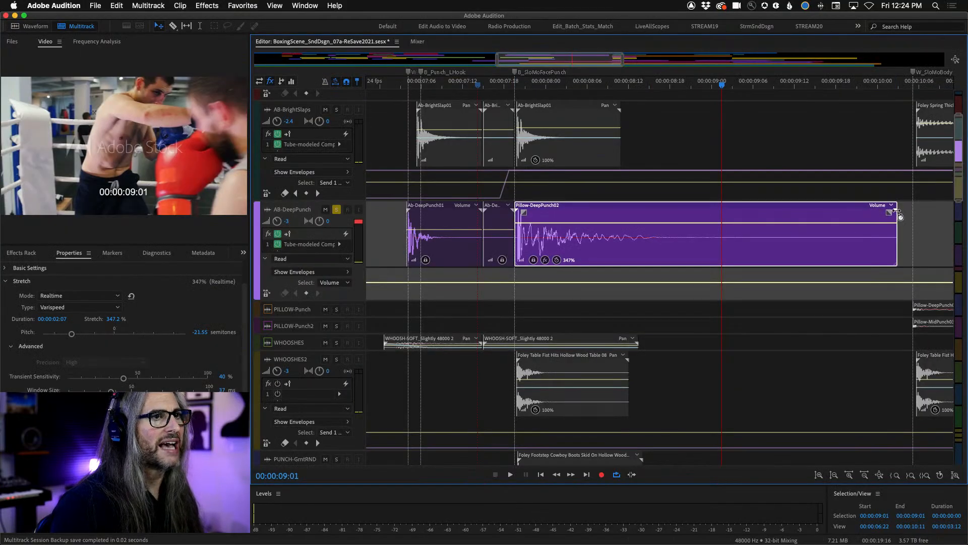
{"action": "left_click_drag", "start_coordinate": [897, 212], "coordinate": [638, 217]}
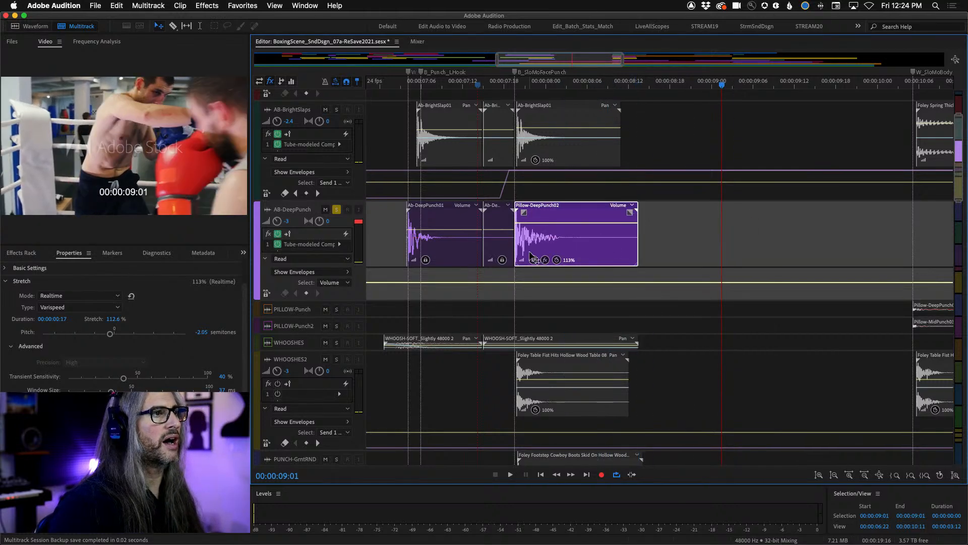
{"action": "left_click", "coordinate": [511, 80]}
{"action": "key", "text": "space"}
{"action": "key", "text": "space"}
{"action": "left_click", "coordinate": [512, 82]}
{"action": "key", "text": "space"}
{"action": "key", "text": "space"}
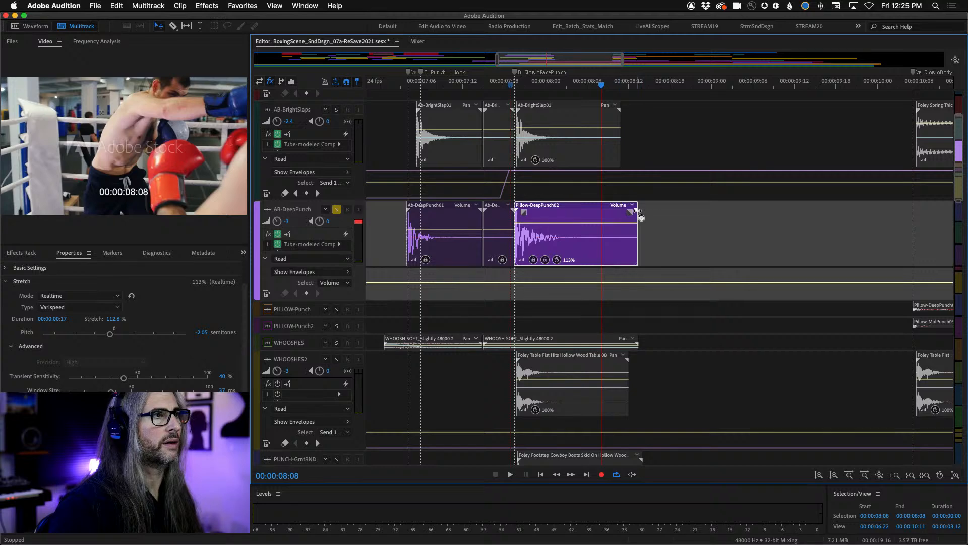
- Stretch the Pillow-DeepPunch02 clip to about 378% and audition it from 00:00:07:18 and 00:00:07:17
{"action": "left_click_drag", "start_coordinate": [641, 213], "coordinate": [931, 212]}
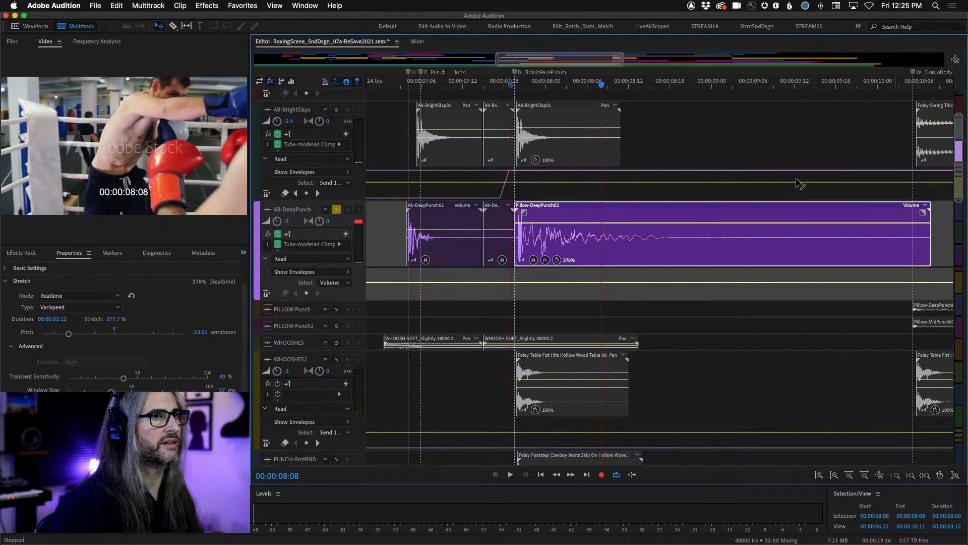
{"action": "left_click", "coordinate": [509, 84]}
{"action": "key", "text": "space"}
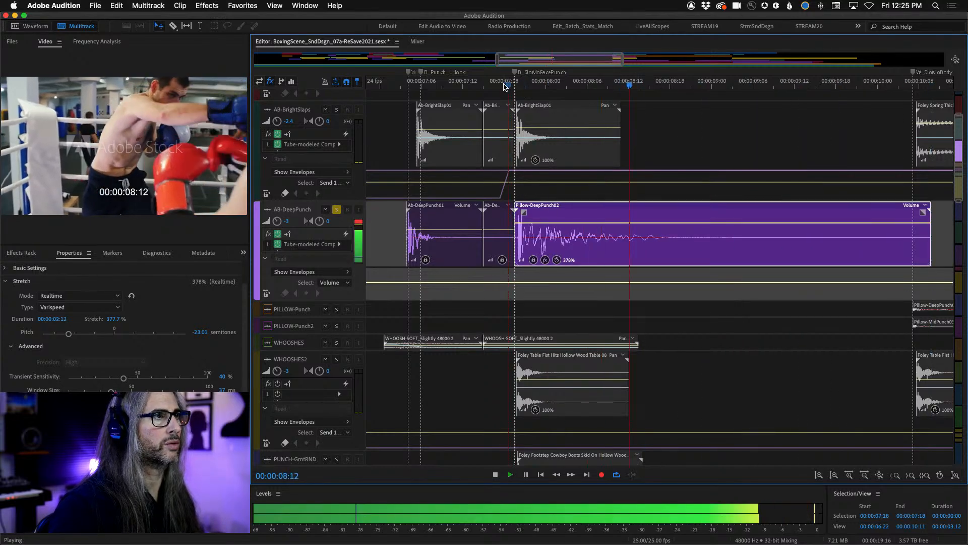
{"action": "key", "text": "space"}
{"action": "left_click", "coordinate": [503, 84]}
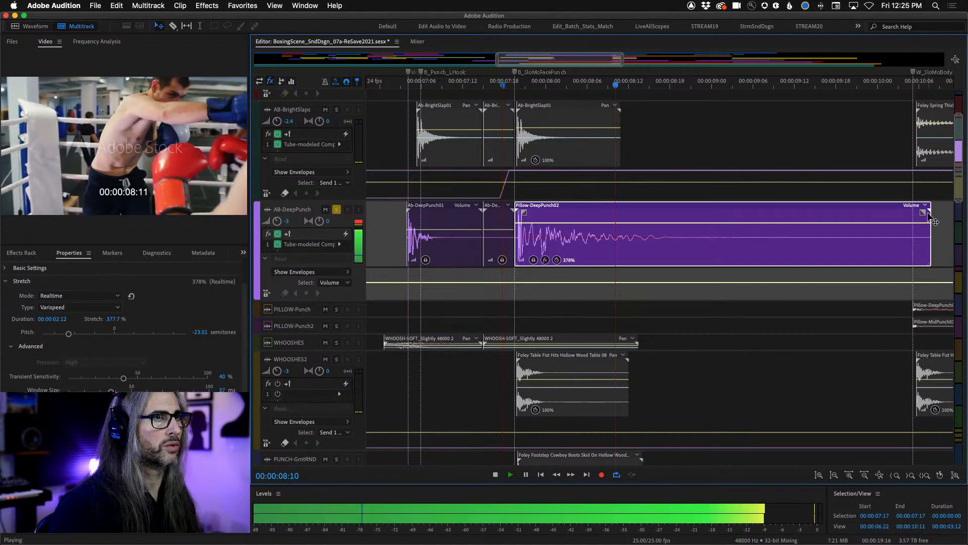
{"action": "key", "text": "space"}
- Compress the Pillow-DeepPunch02 clip to about 21% and play it from 00:00:07:16
{"action": "left_click_drag", "start_coordinate": [932, 216], "coordinate": [536, 213]}
{"action": "left_click", "coordinate": [501, 85]}
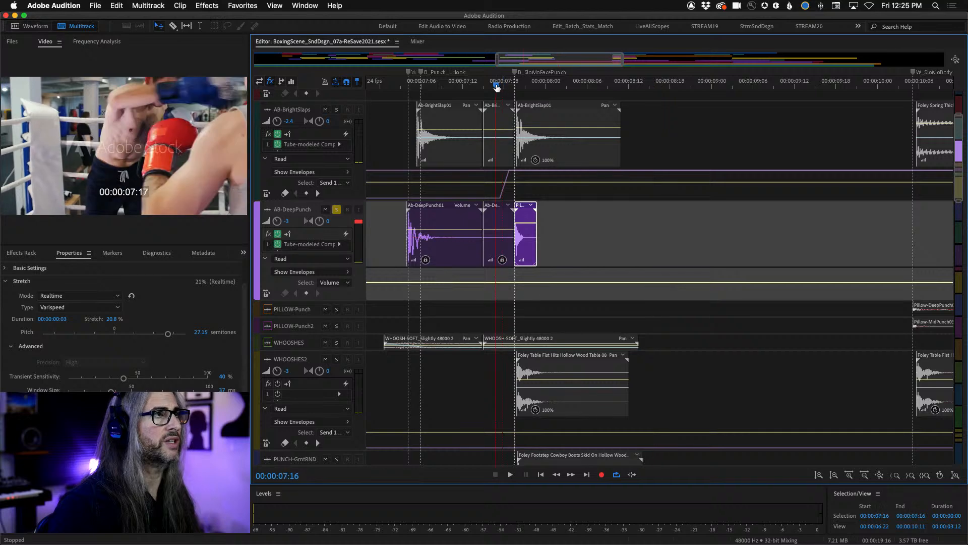
{"action": "key", "text": "space"}
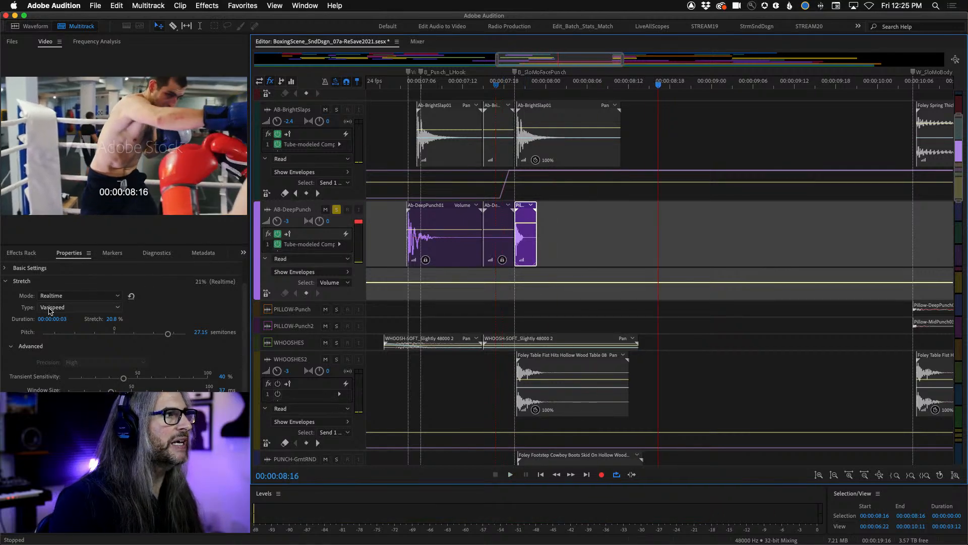
- Stretch the Pillow-DeepPunch02 clip to about 327% and set its stretch type to Monophonic
{"action": "left_click_drag", "start_coordinate": [535, 209], "coordinate": [874, 208]}
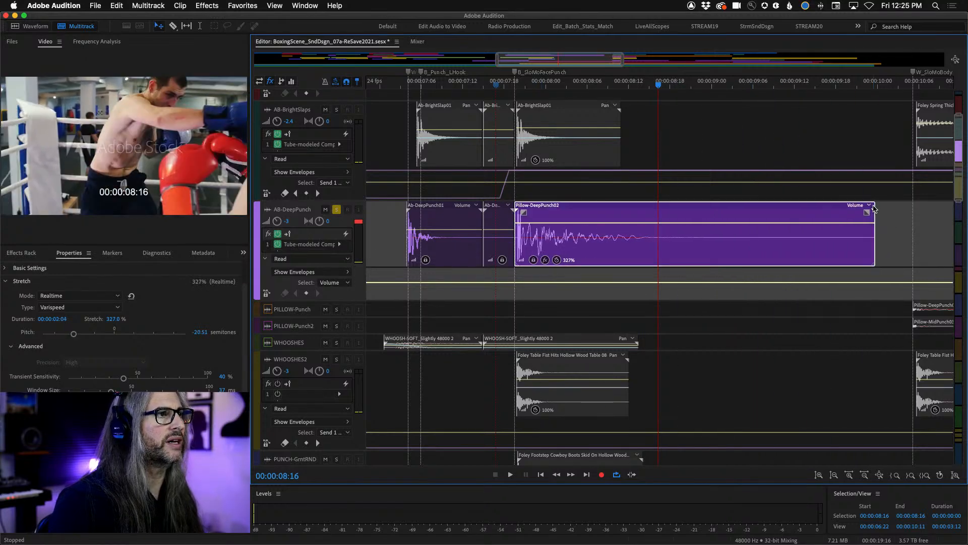
{"action": "left_click", "coordinate": [69, 307]}
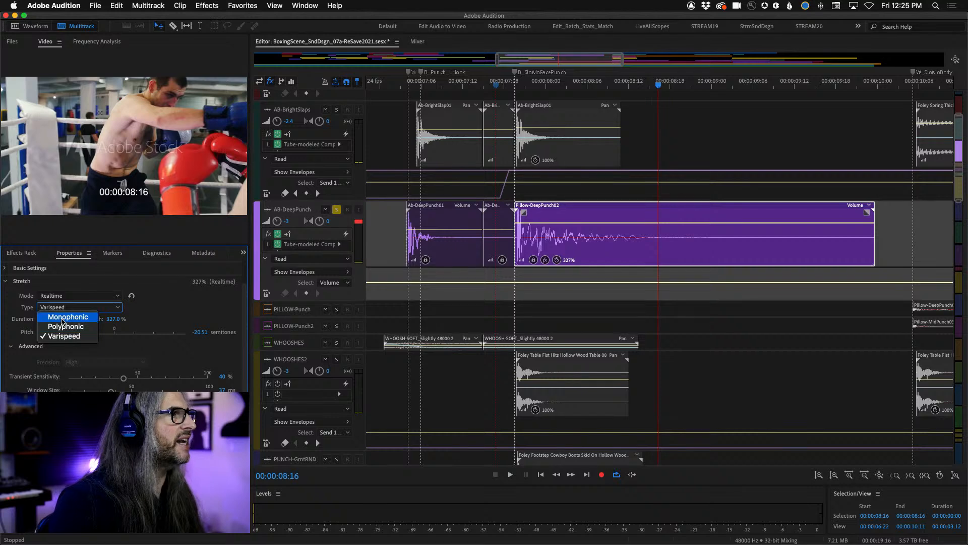
{"action": "left_click", "coordinate": [57, 315]}
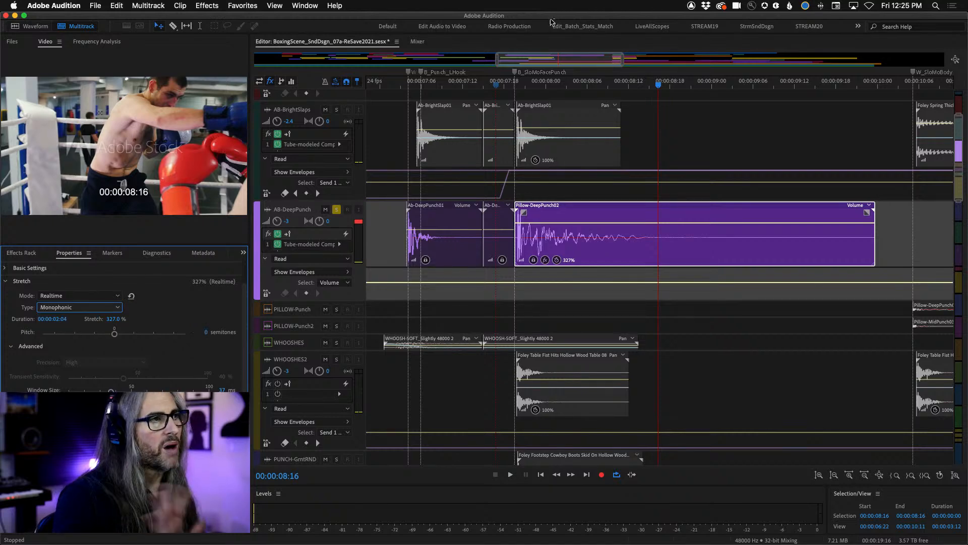
- Audition the Monophonic-stretched deep punch from 00:00:07:16 and again from 00:00:07:15
{"action": "left_click", "coordinate": [510, 84]}
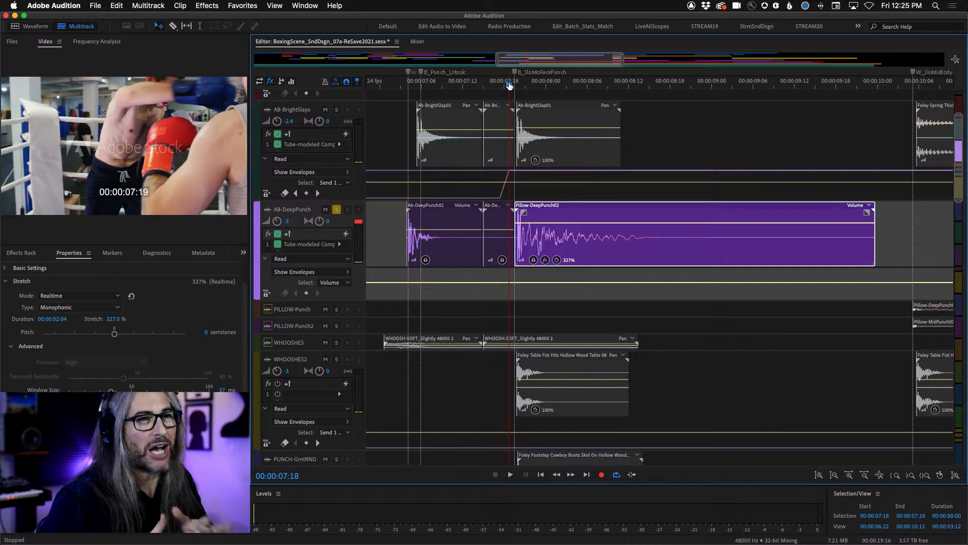
{"action": "left_click", "coordinate": [492, 86]}
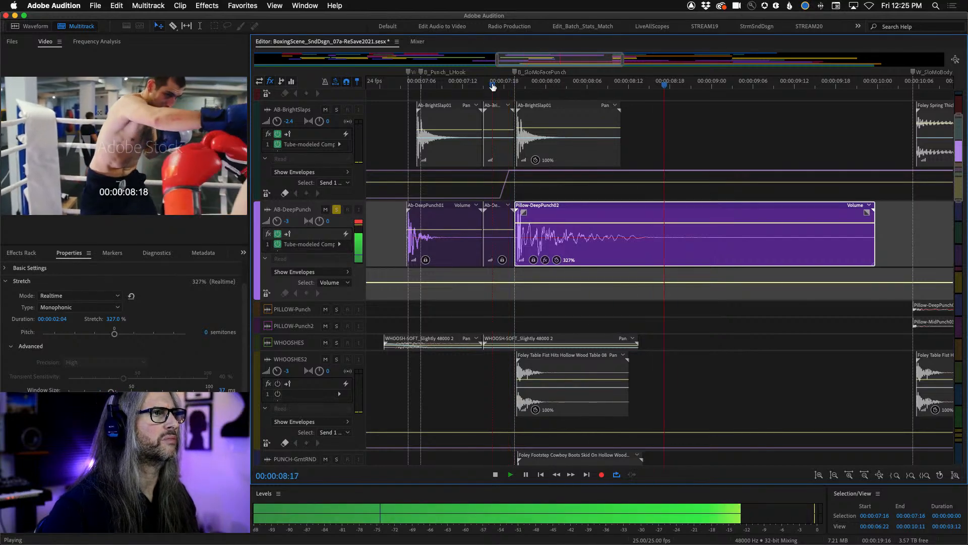
{"action": "key", "text": "space"}
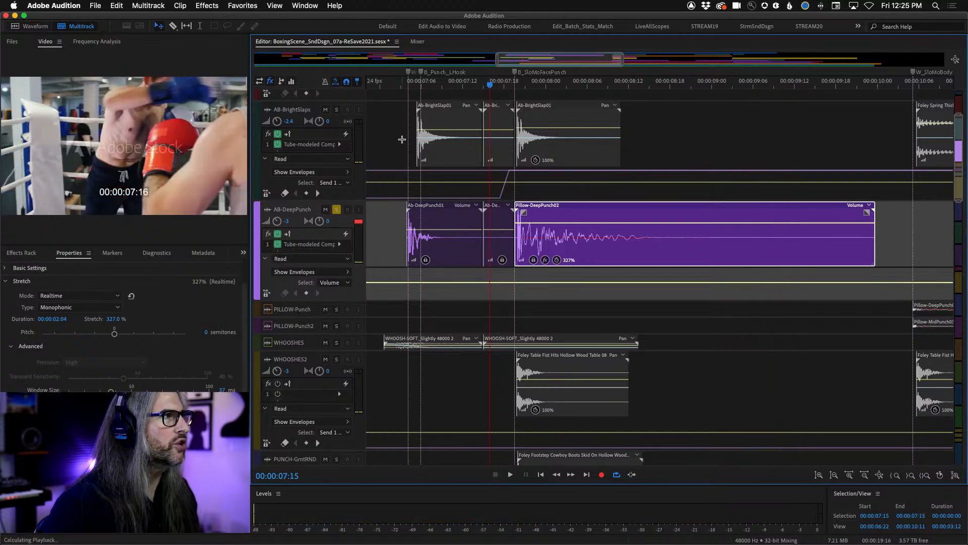
{"action": "key", "text": "space"}
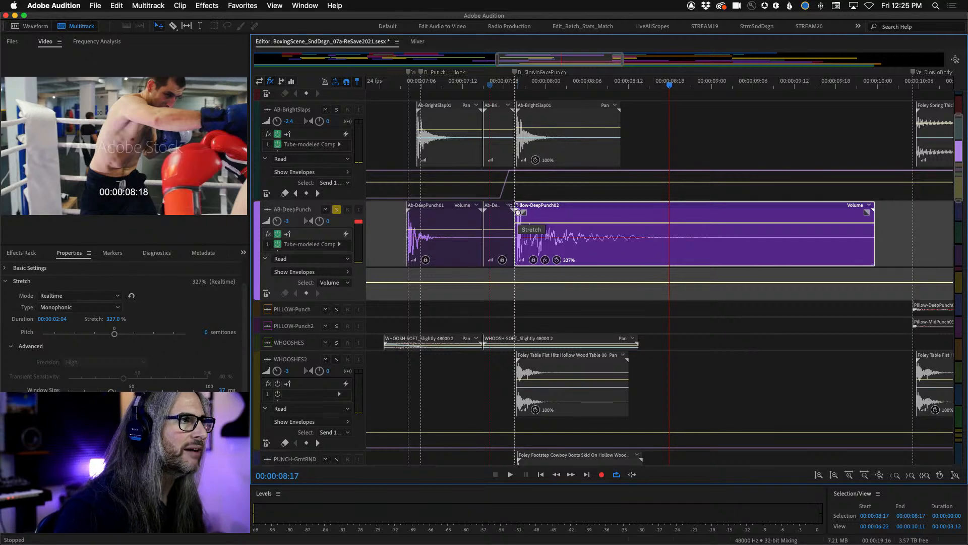
- Turn off Lock in Time for the Pillow-DeepPunch02 clip and play it from 00:00:07:19
{"action": "left_click", "coordinate": [509, 84]}
{"action": "left_click_drag", "start_coordinate": [510, 84], "coordinate": [516, 86]}
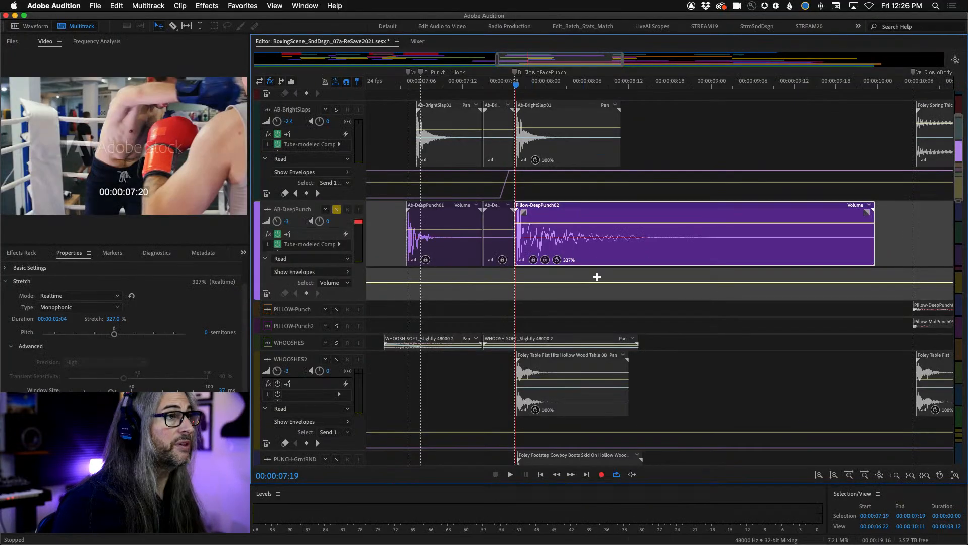
{"action": "right_click", "coordinate": [548, 257]}
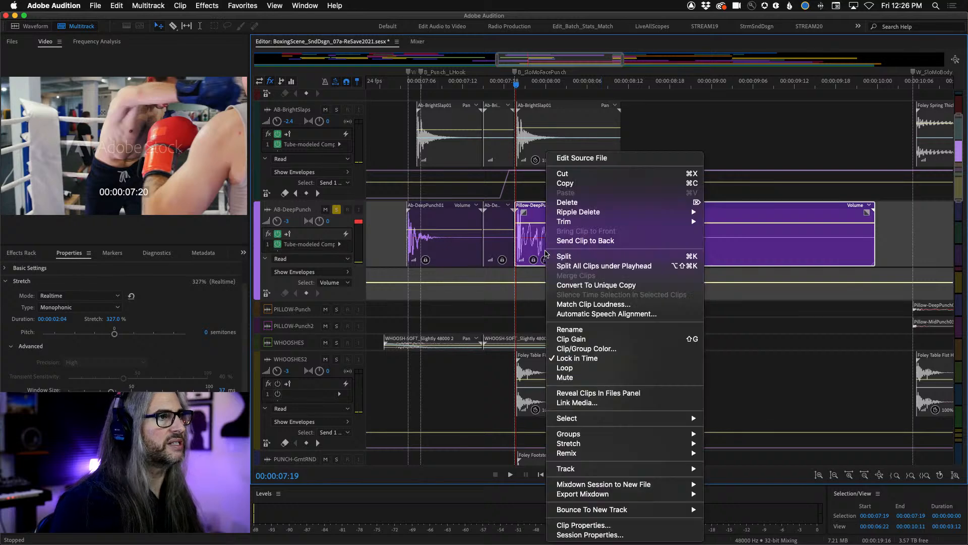
{"action": "left_click", "coordinate": [564, 363]}
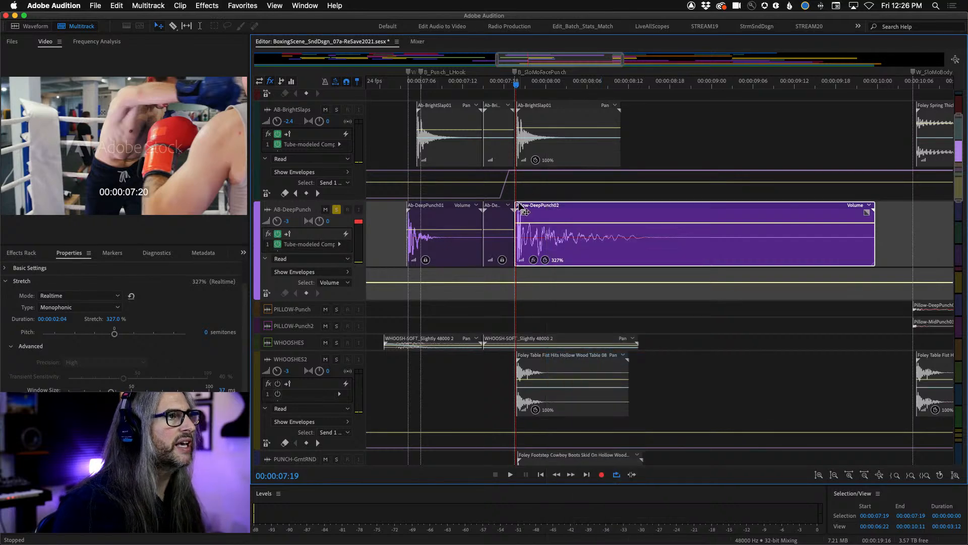
{"action": "mouse_move", "coordinate": [524, 212]}
{"action": "left_mouse_down"}
{"action": "mouse_move", "coordinate": [550, 213]}
{"action": "mouse_move", "coordinate": [503, 216]}
{"action": "mouse_move", "coordinate": [524, 214]}
{"action": "left_mouse_up"}
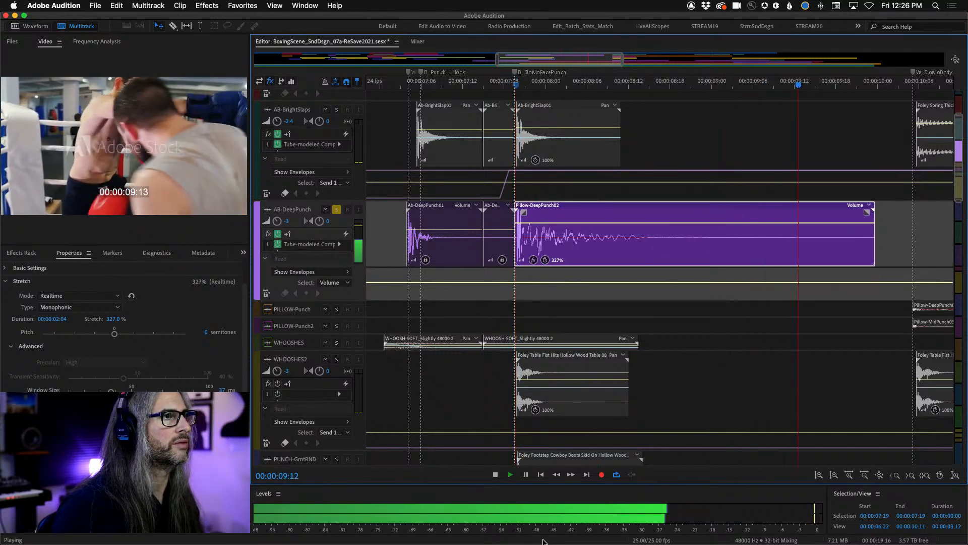
{"action": "key", "text": "space"}
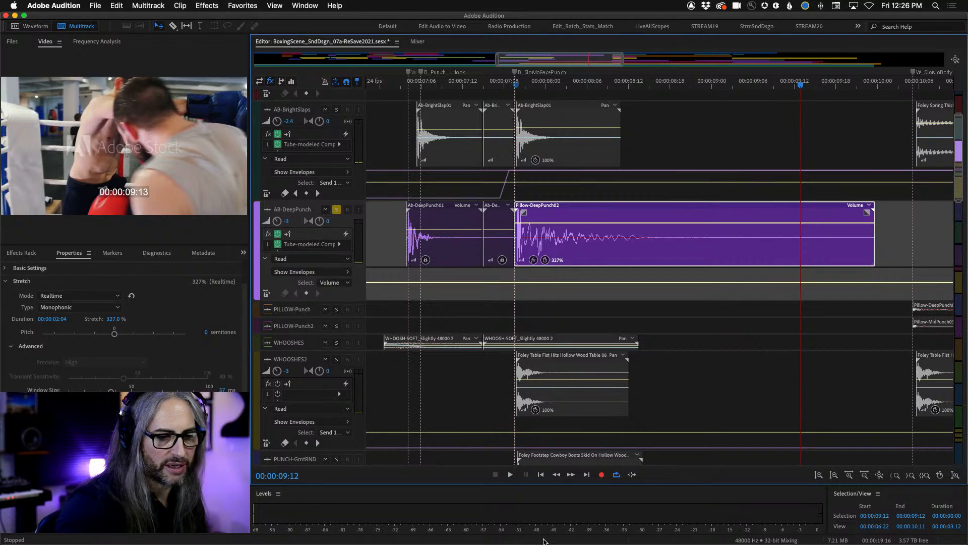